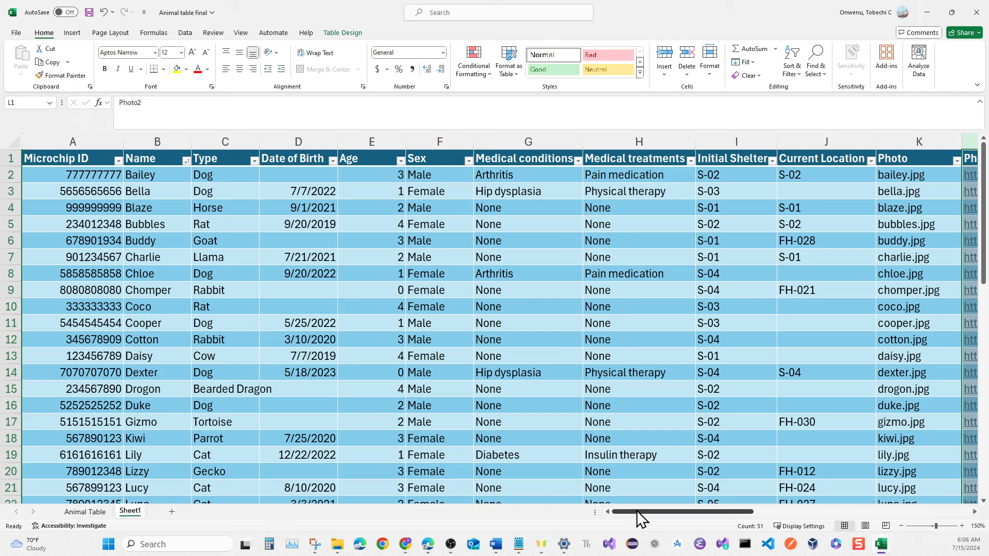
Step: Examine the rows and columns of Sheet1 in the Animal table final workbook, through to the Photo2 and Shelter Status columns
{"action": "left_click_drag", "start_coordinate": [637, 511], "coordinate": [607, 519]}
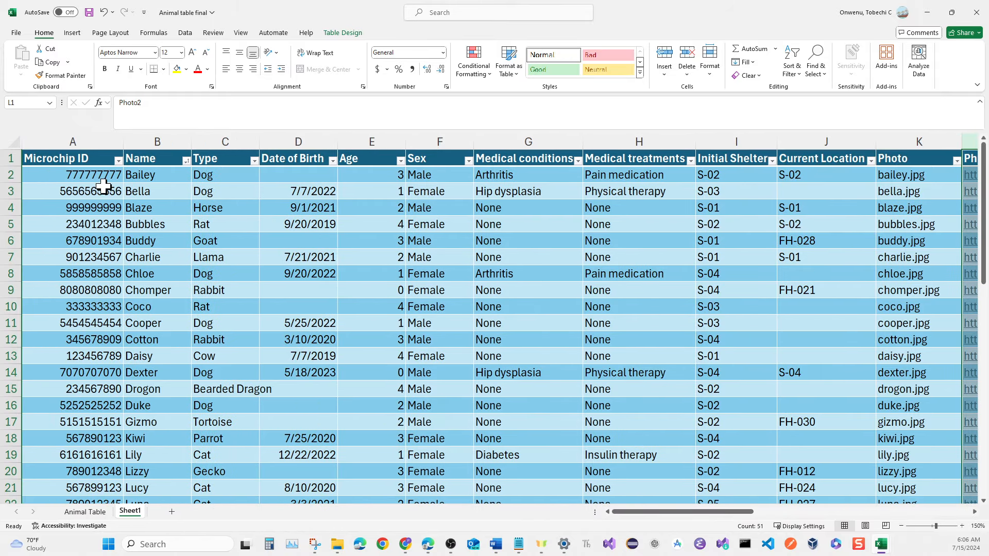
{"action": "scroll", "coordinate": [103, 188], "scroll_direction": "down", "scroll_amount": 3}
{"action": "scroll", "coordinate": [104, 188], "scroll_direction": "down", "scroll_amount": 7}
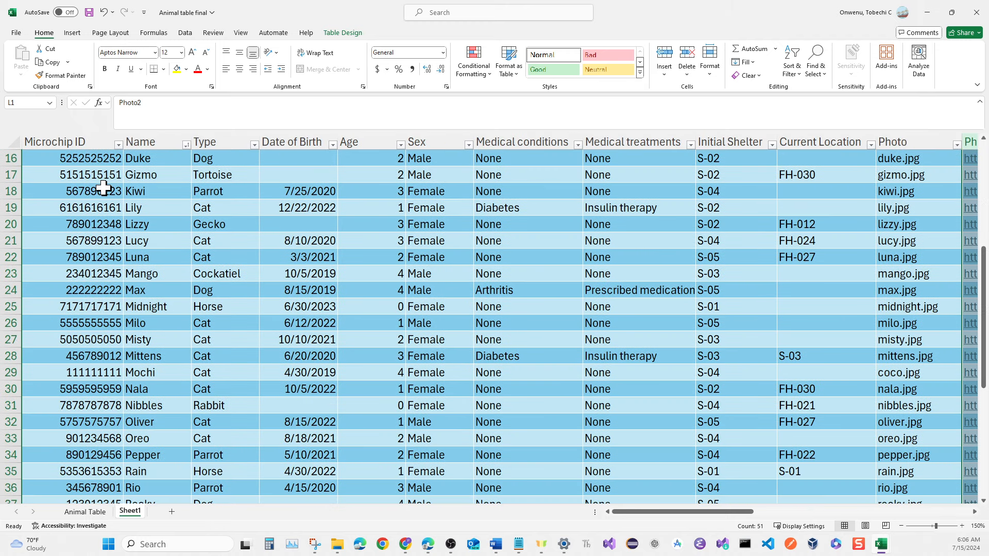
{"action": "scroll", "coordinate": [105, 188], "scroll_direction": "down", "scroll_amount": 1}
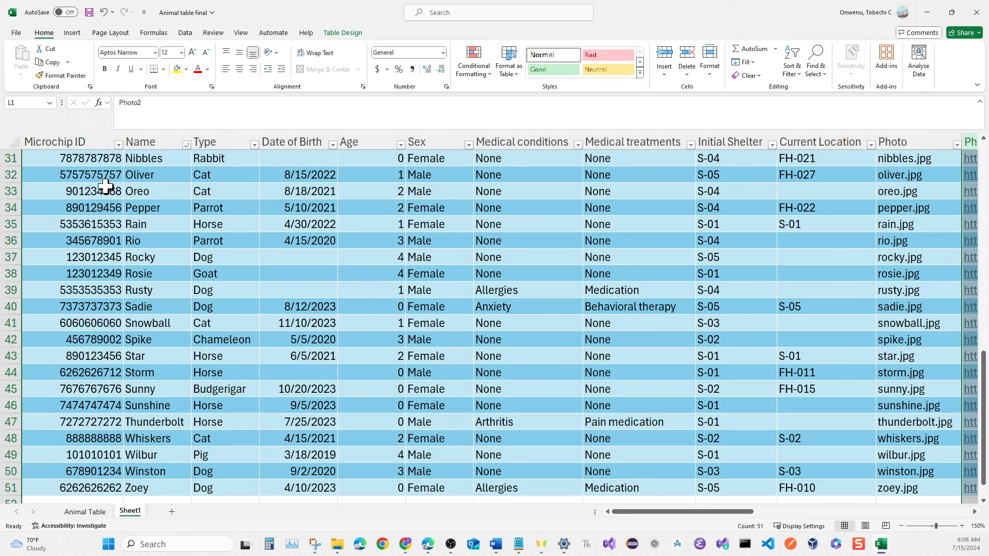
{"action": "scroll", "coordinate": [111, 186], "scroll_direction": "up", "scroll_amount": 5}
{"action": "scroll", "coordinate": [110, 185], "scroll_direction": "up", "scroll_amount": 7}
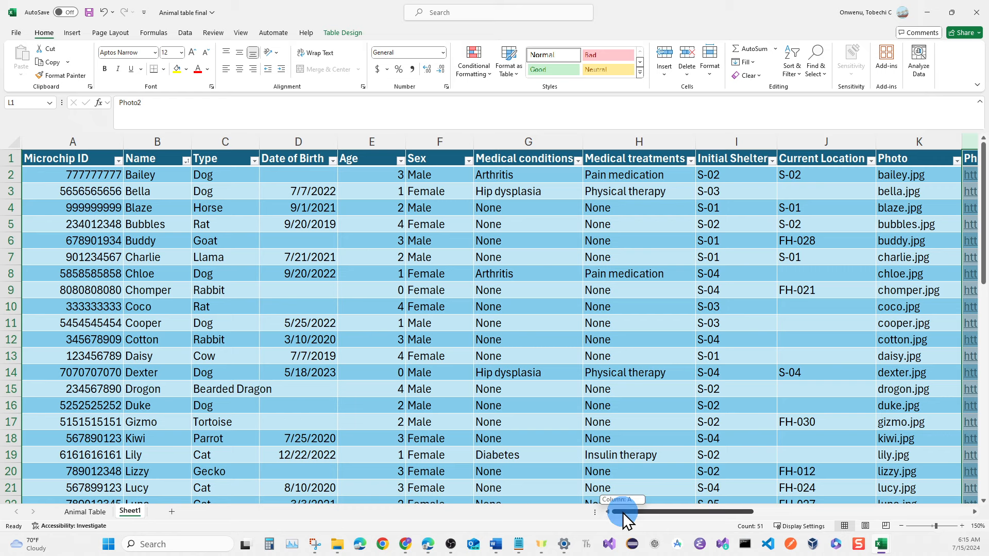
{"action": "left_click_drag", "start_coordinate": [622, 512], "coordinate": [684, 512]}
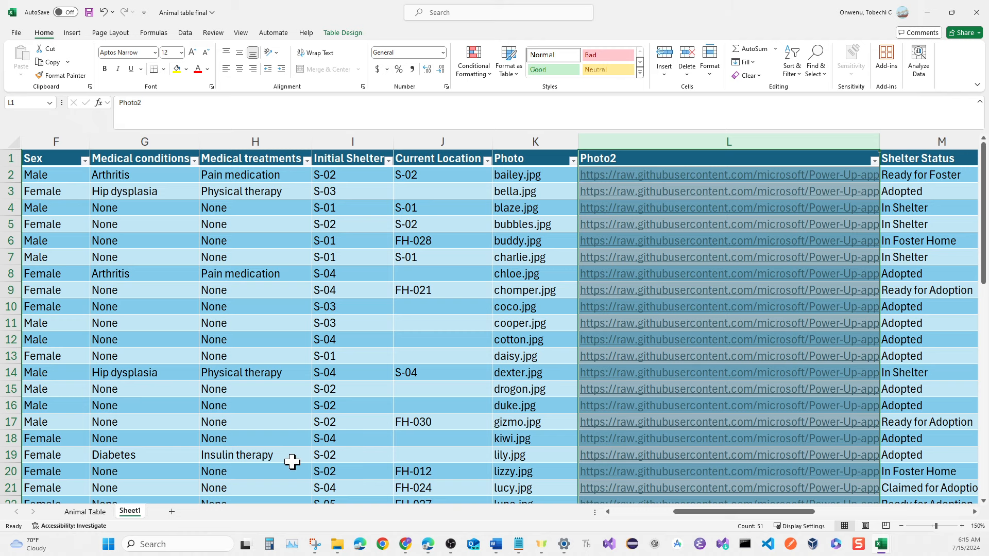
Step: Open the Animal Table sheet and review its columns from Microchip ID across to Foster Claimer
{"action": "left_click", "coordinate": [87, 512]}
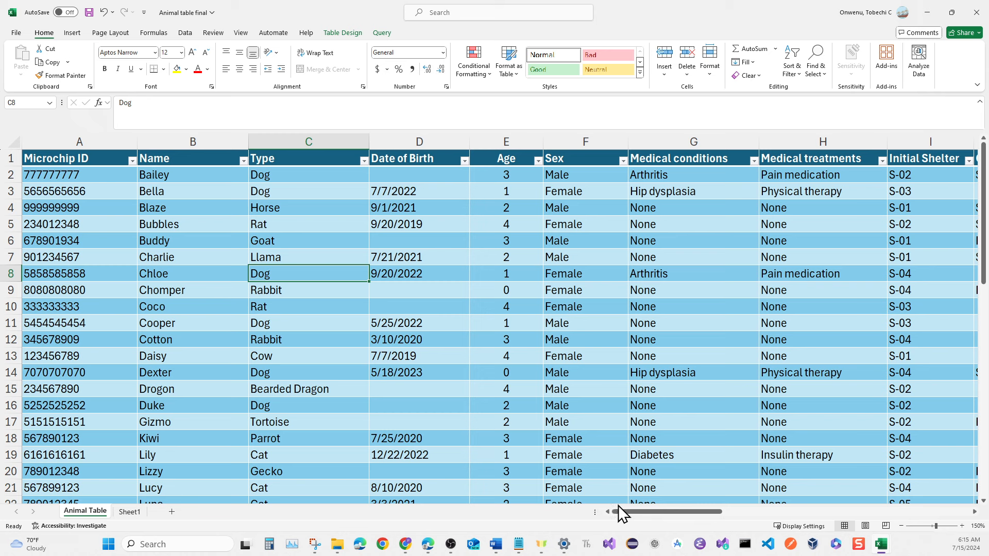
{"action": "left_click_drag", "start_coordinate": [621, 512], "coordinate": [684, 523]}
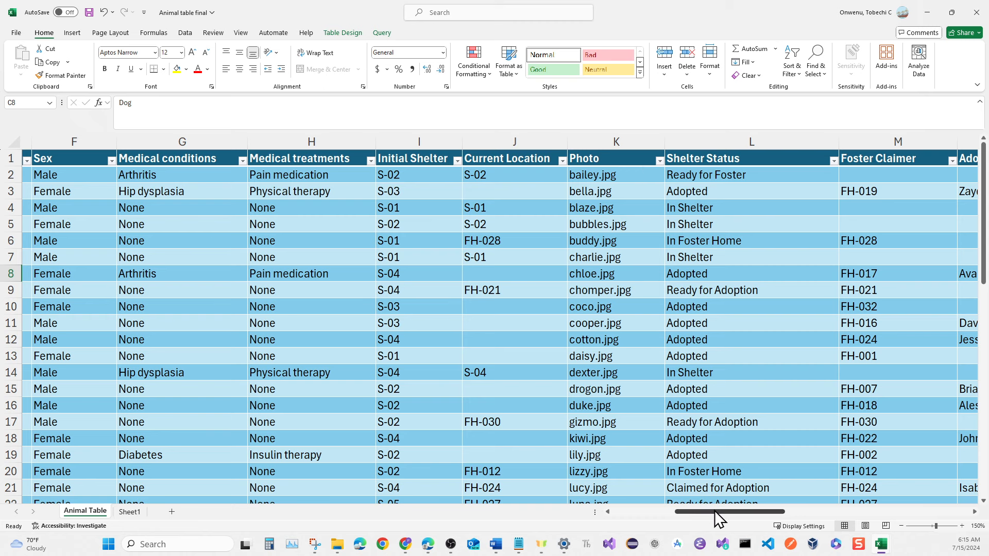
{"action": "left_click_drag", "start_coordinate": [715, 511], "coordinate": [632, 522]}
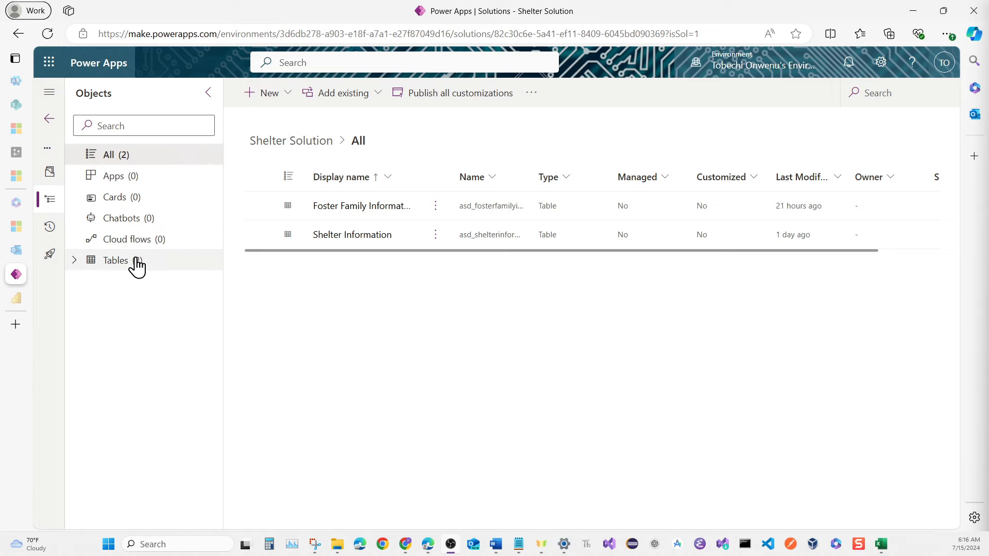
Step: In Power Apps, start a new table in Shelter Solution named Animal Information, described as "Store animal information in the Dataverse"
{"action": "left_click", "coordinate": [268, 98]}
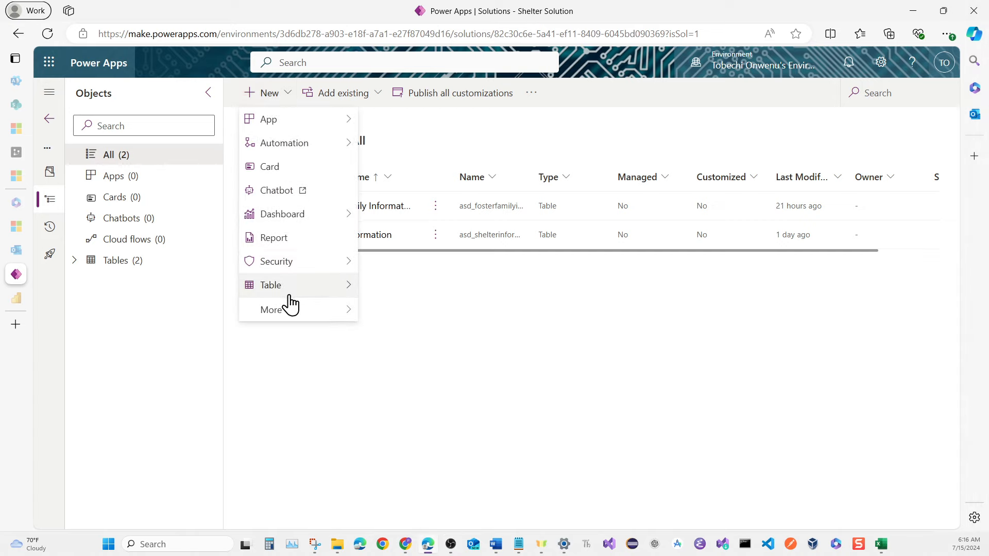
{"action": "mouse_move", "coordinate": [289, 286]}
{"action": "left_click", "coordinate": [380, 286]}
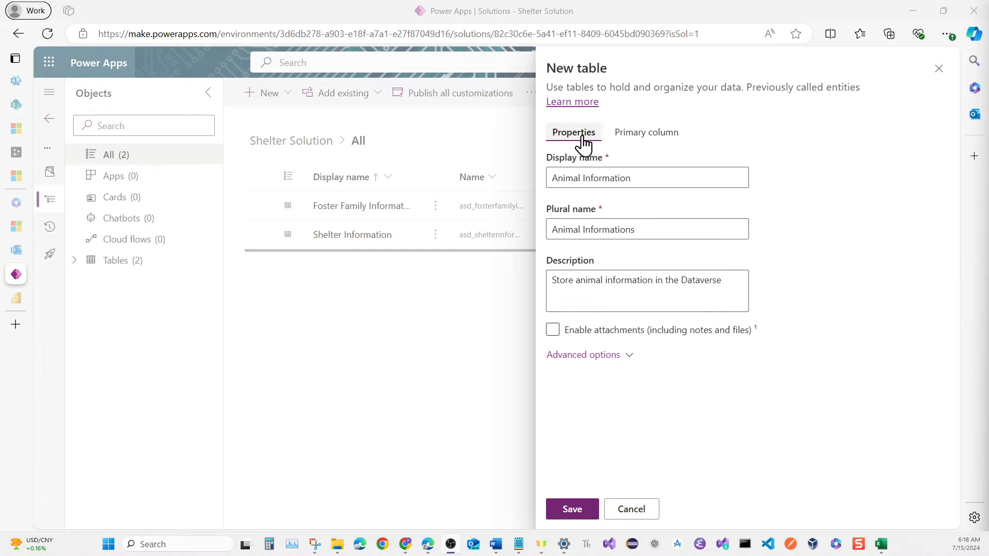
Step: Set the new table's primary column display name to Microchip ID and save the table
{"action": "left_click", "coordinate": [638, 141]}
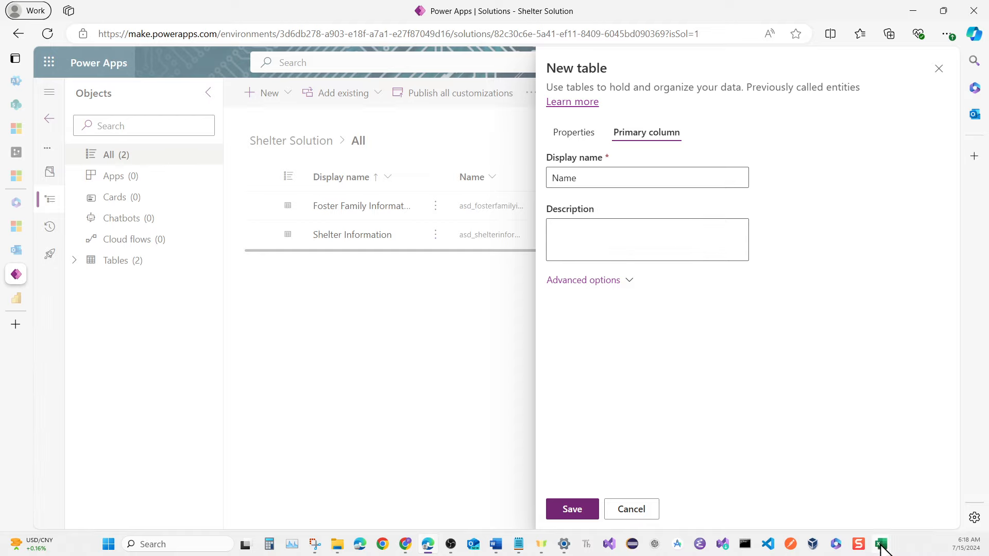
{"action": "mouse_move", "coordinate": [883, 546]}
{"action": "mouse_move", "coordinate": [907, 513]}
{"action": "double_click", "coordinate": [621, 174]}
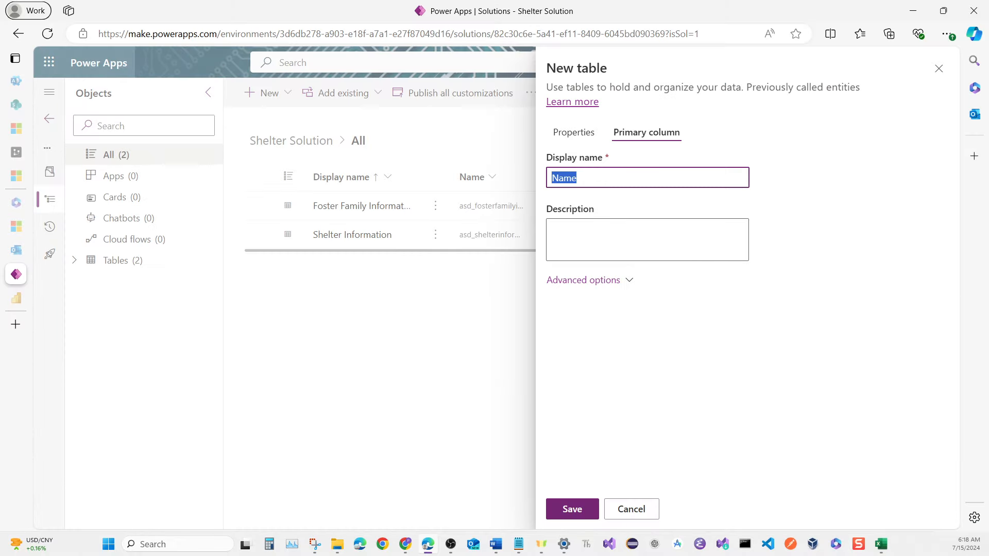
{"action": "type", "text": "Microchip ID"}
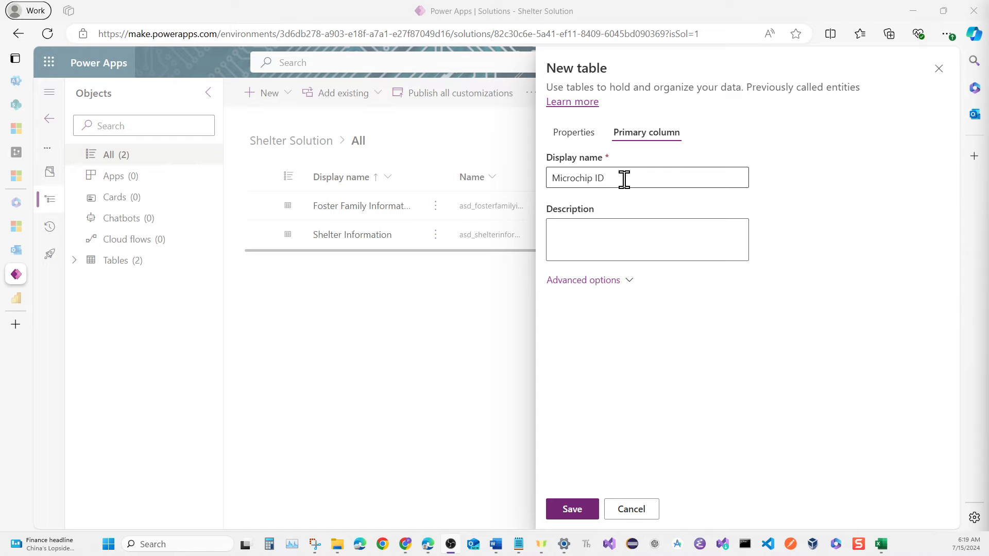
{"action": "left_click", "coordinate": [576, 133]}
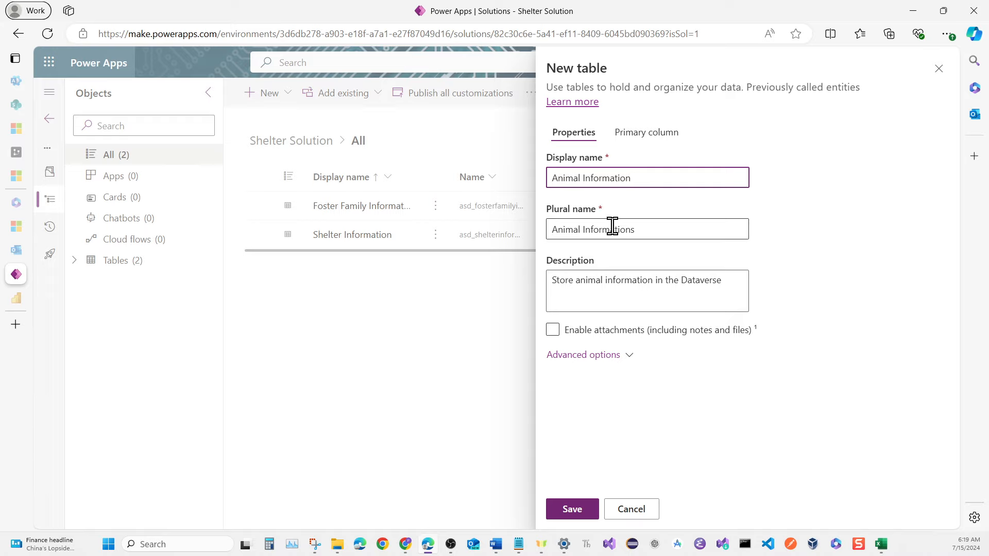
{"action": "left_click", "coordinate": [578, 502]}
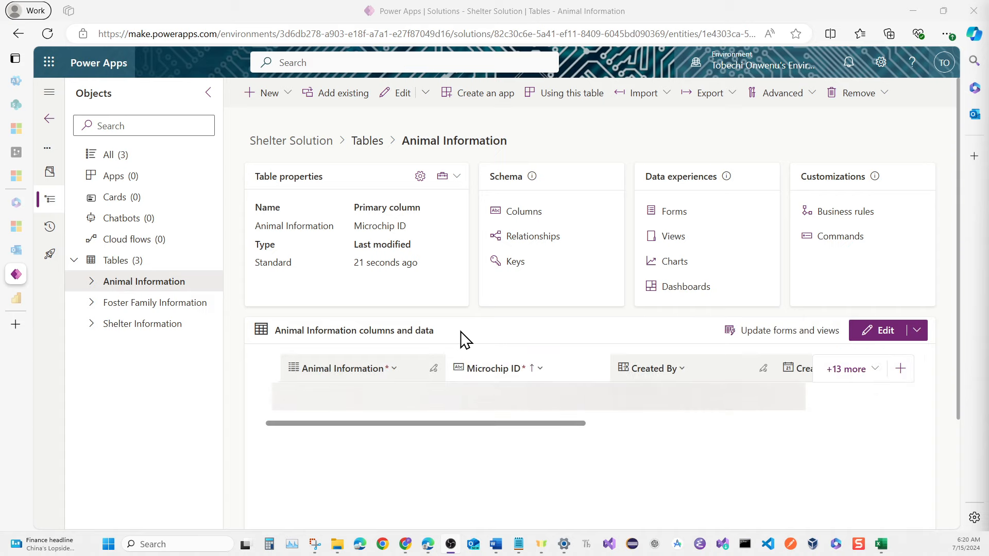
Step: Open the Animal Information table's column list and check the source headers in the Animal table final Excel workbook
{"action": "left_click", "coordinate": [526, 222]}
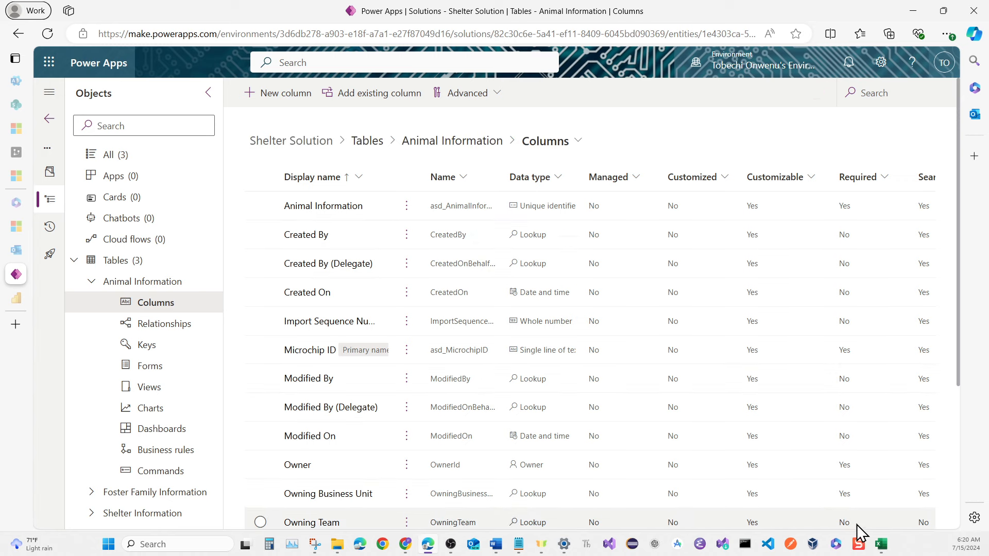
{"action": "mouse_move", "coordinate": [879, 548]}
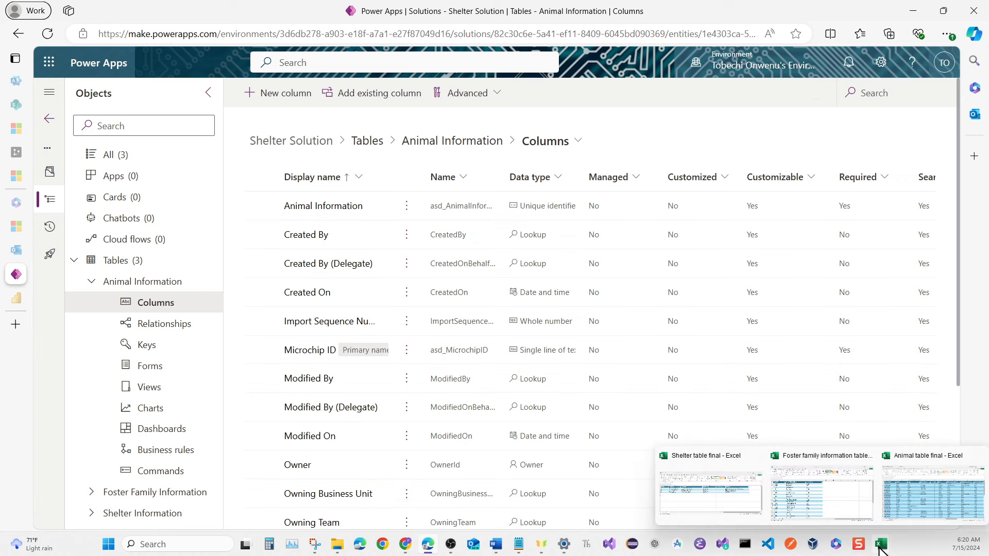
{"action": "left_click", "coordinate": [903, 504]}
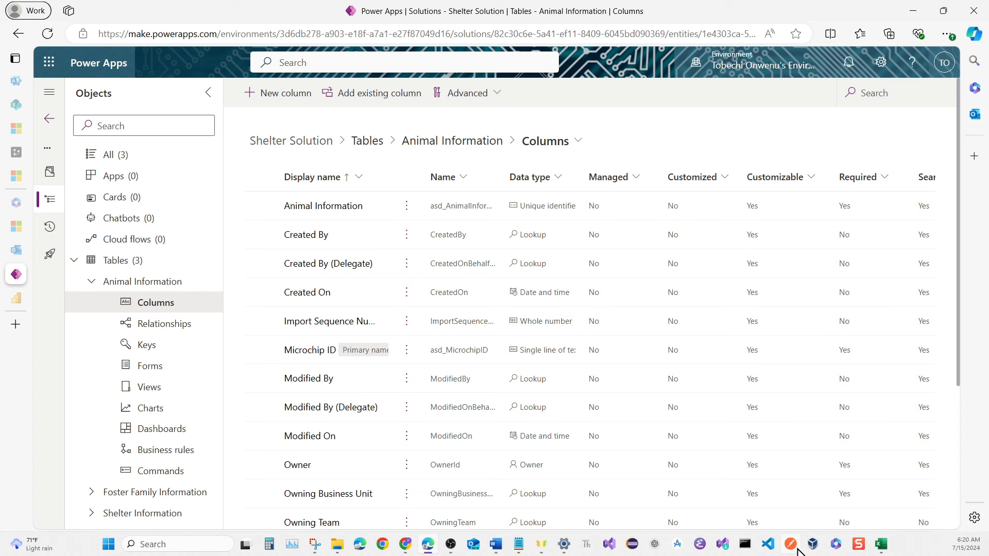
Step: Add an optional single-line text column named Pet Name with the description "Name of the Pet" and save it
{"action": "left_click", "coordinate": [286, 99]}
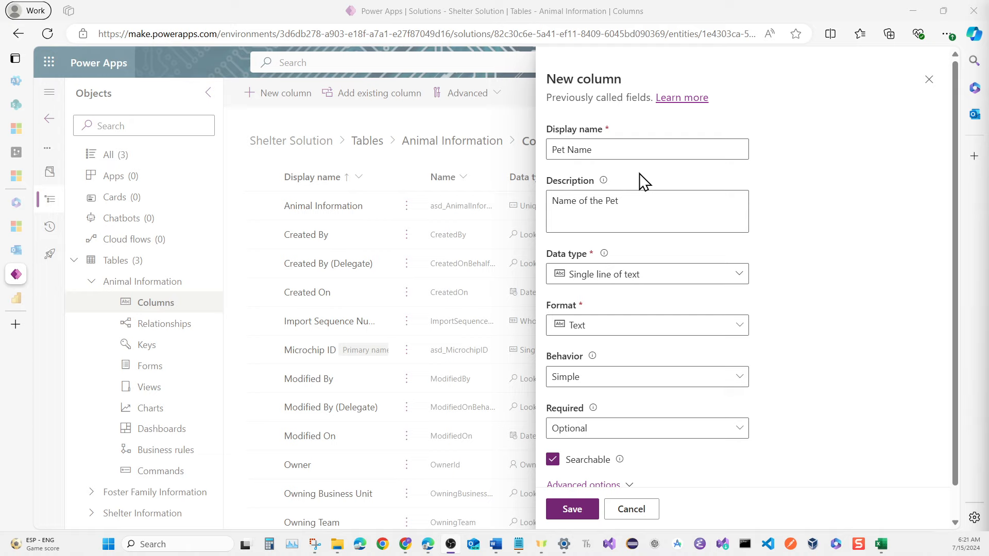
{"action": "left_click", "coordinate": [569, 150]}
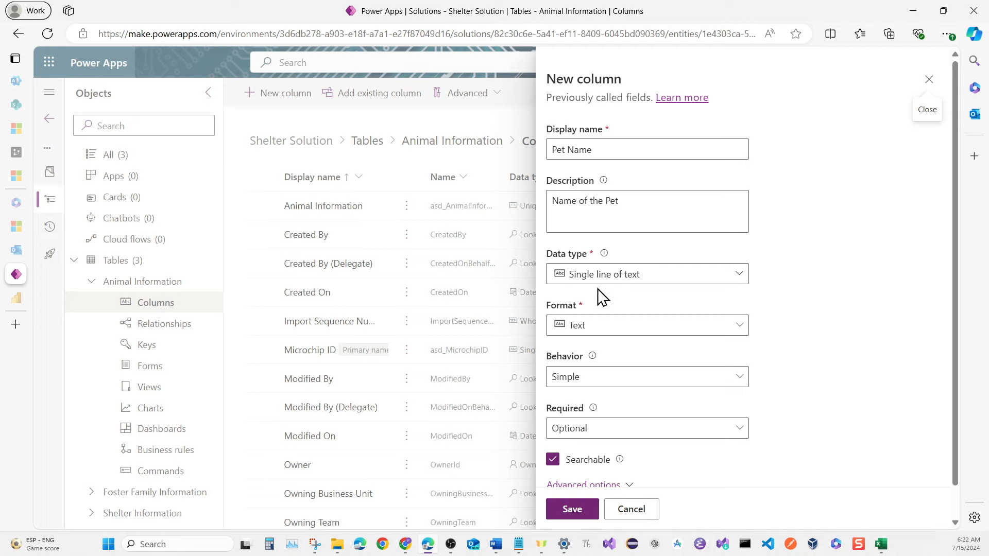
{"action": "scroll", "coordinate": [601, 296], "scroll_direction": "down", "scroll_amount": 1}
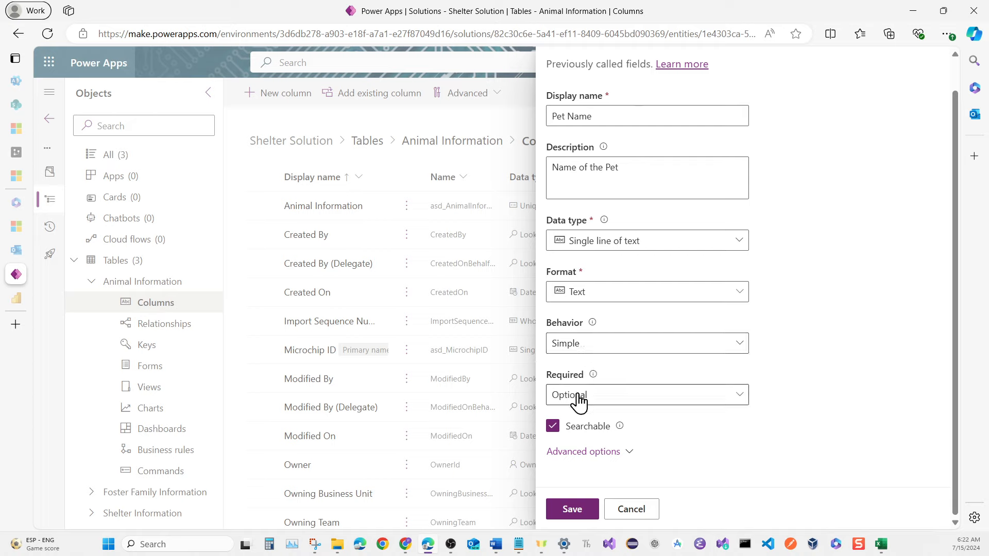
{"action": "scroll", "coordinate": [604, 335], "scroll_direction": "up", "scroll_amount": 1}
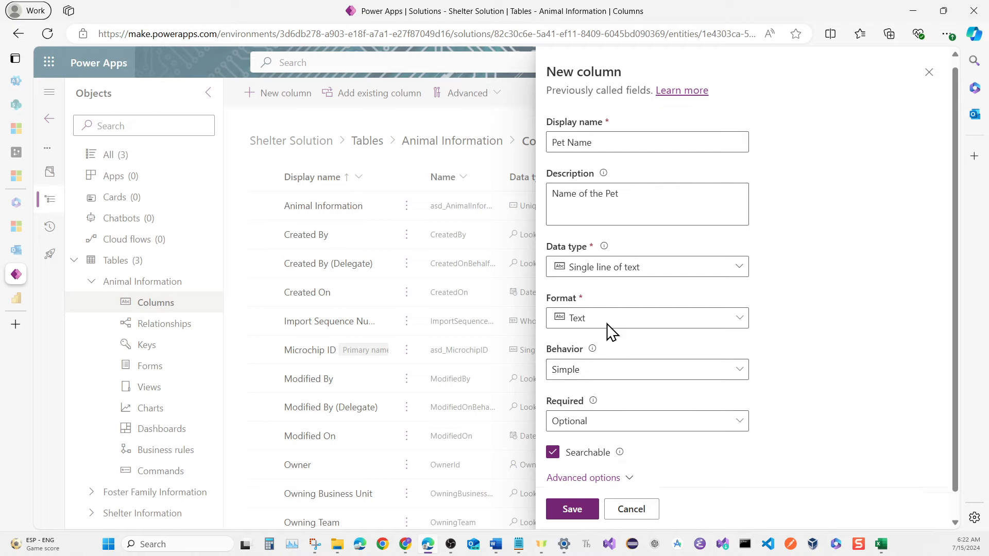
{"action": "left_click", "coordinate": [575, 508]}
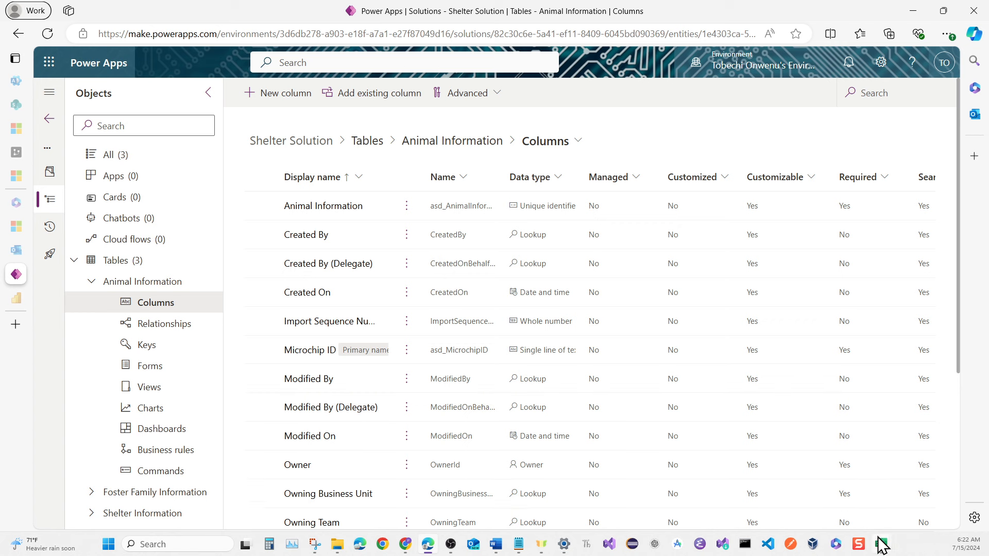
Step: Switch to the Animal table final workbook in Excel and review the distinct values of the Type column without filtering
{"action": "mouse_move", "coordinate": [881, 545]}
{"action": "mouse_move", "coordinate": [903, 523]}
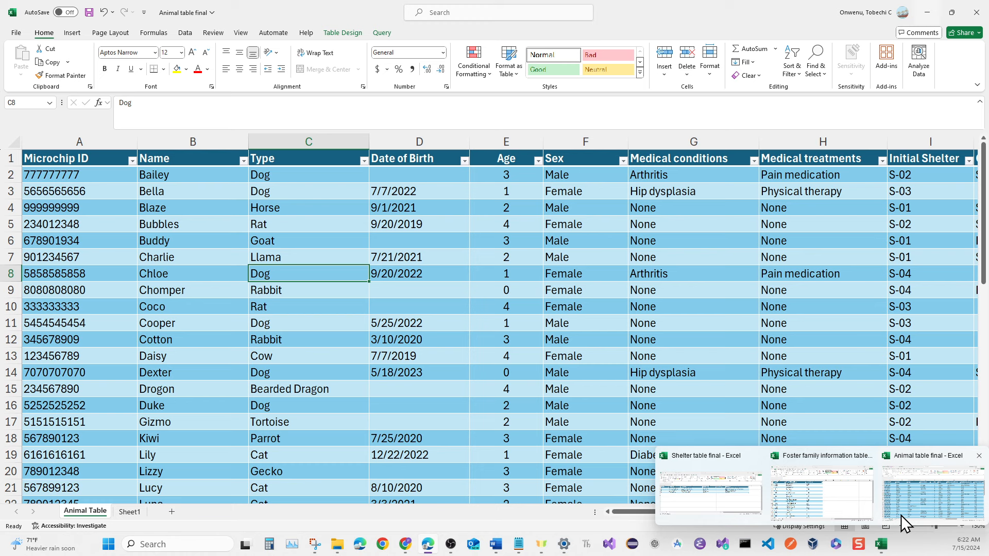
{"action": "left_click", "coordinate": [901, 515]}
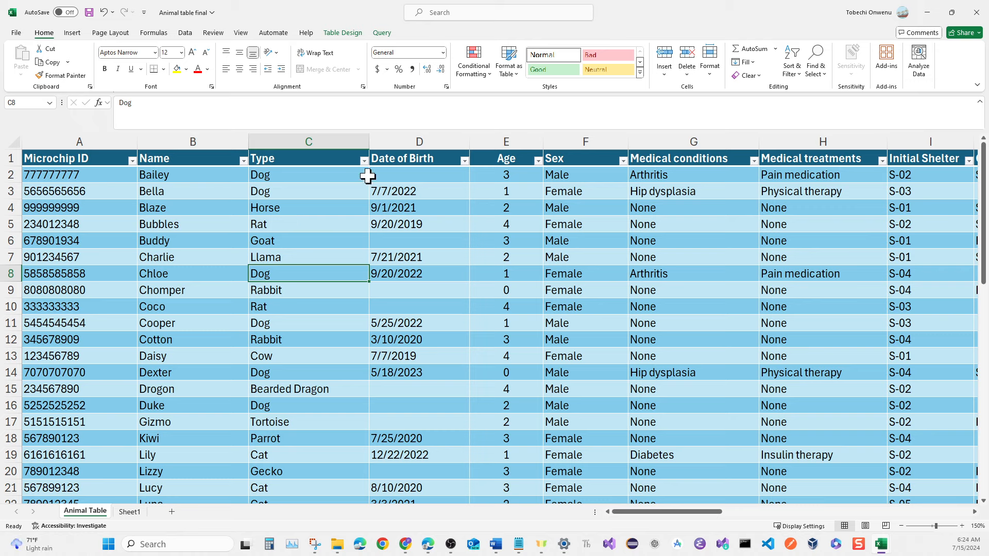
{"action": "left_click", "coordinate": [364, 161]}
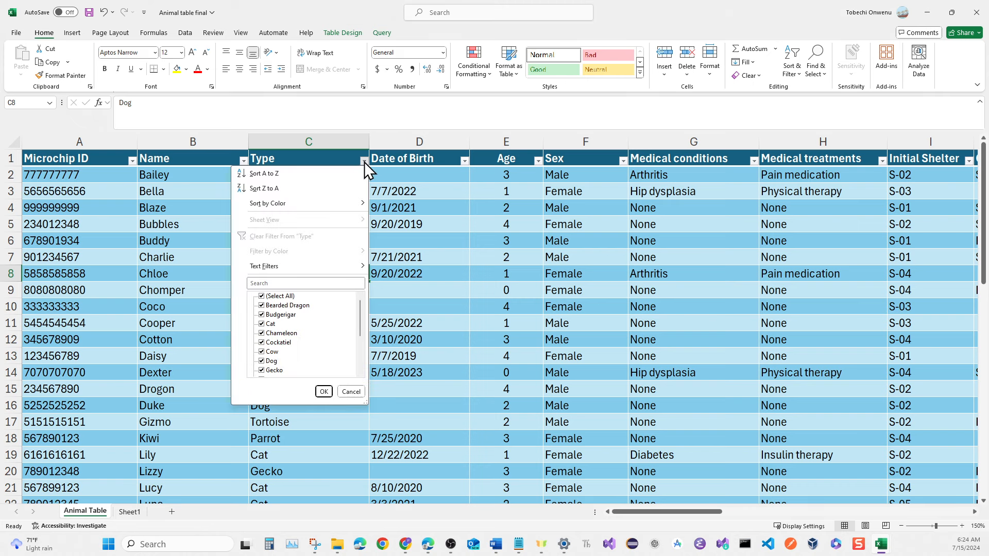
{"action": "scroll", "coordinate": [315, 335], "scroll_direction": "down", "scroll_amount": 1}
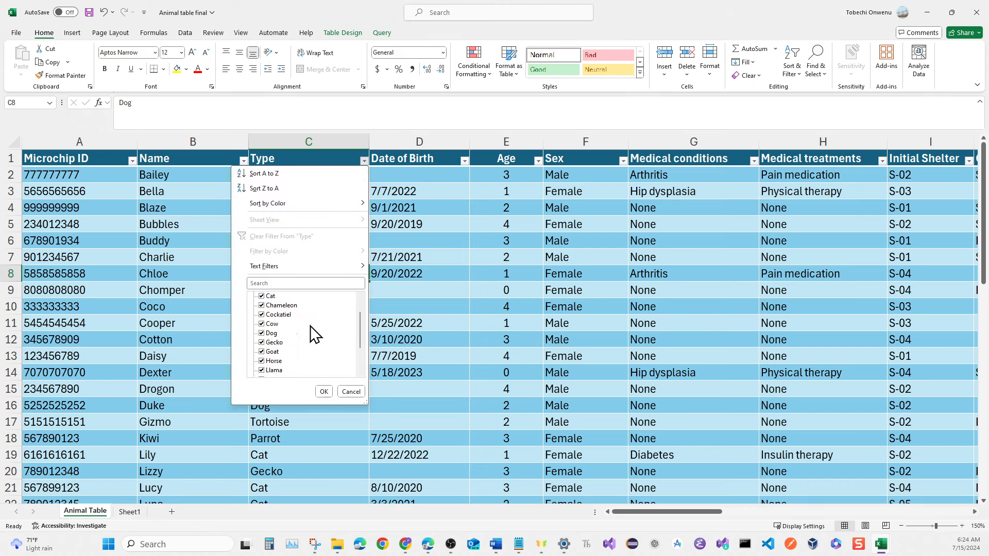
{"action": "scroll", "coordinate": [316, 335], "scroll_direction": "down", "scroll_amount": 1}
{"action": "scroll", "coordinate": [315, 334], "scroll_direction": "up", "scroll_amount": 2}
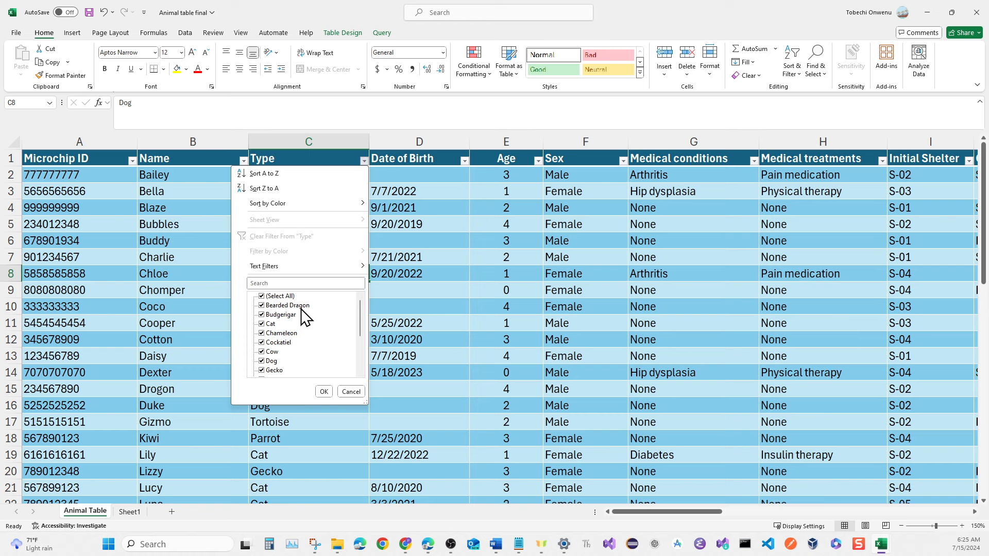
{"action": "scroll", "coordinate": [306, 317], "scroll_direction": "down", "scroll_amount": 3}
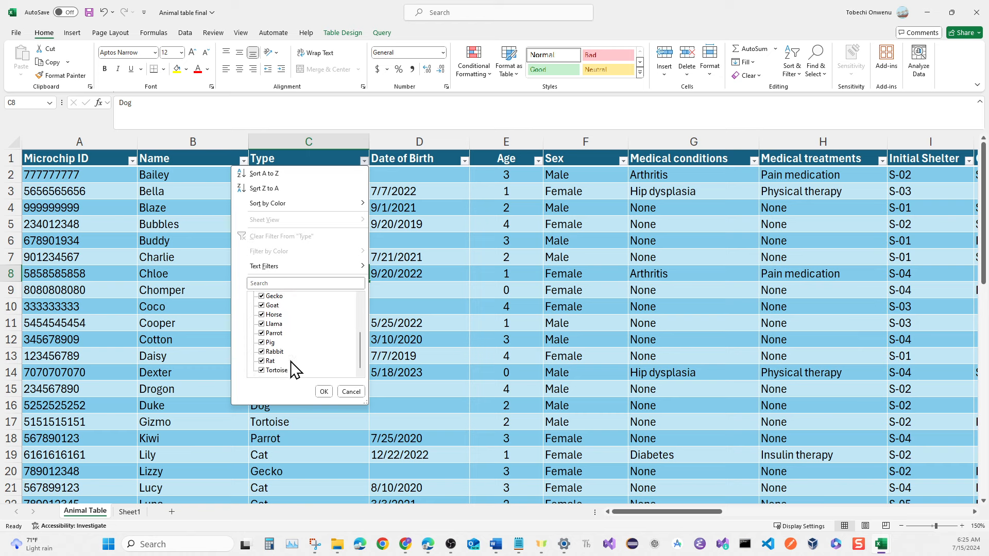
{"action": "scroll", "coordinate": [291, 369], "scroll_direction": "up", "scroll_amount": 3}
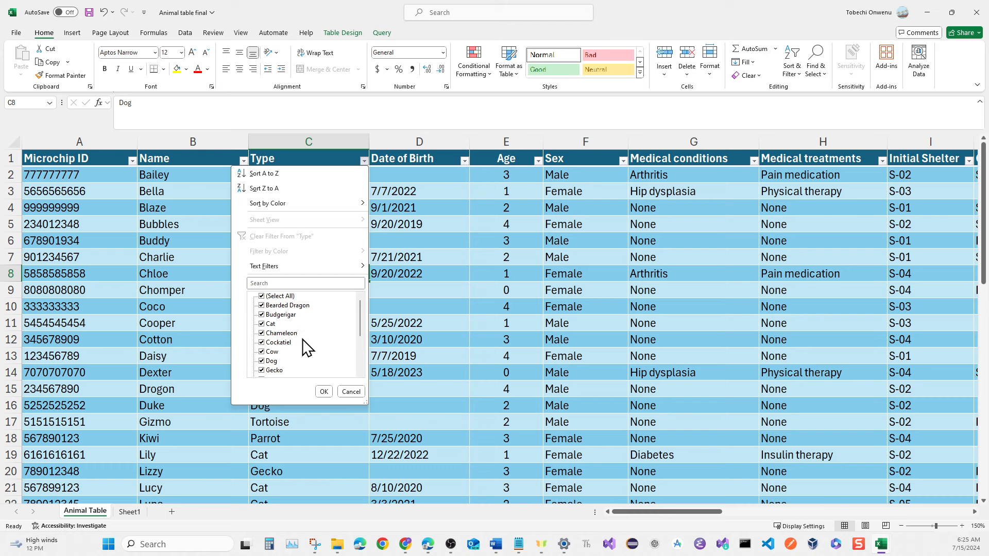
{"action": "left_click", "coordinate": [352, 391]}
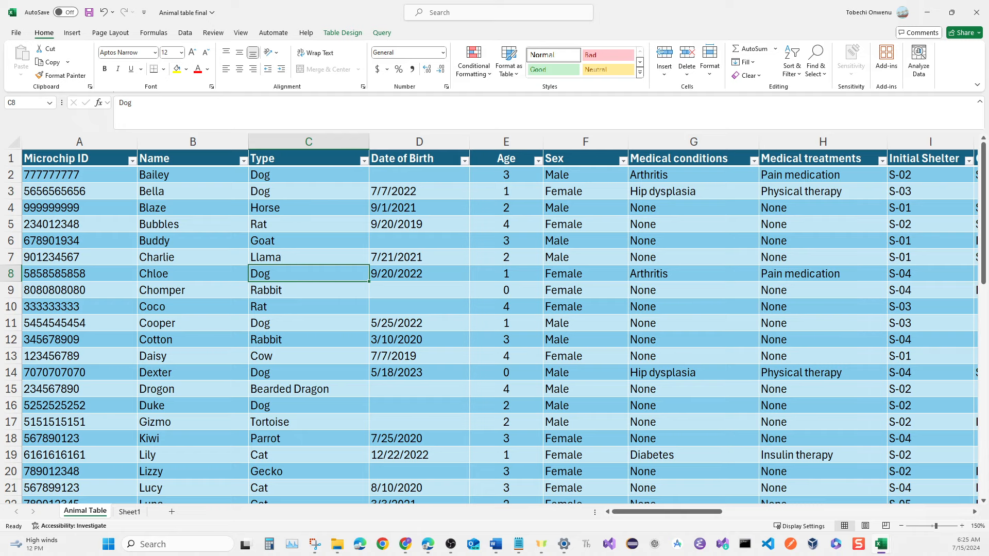
Step: Switch back to Power Apps and start a new Animal Information column named Pet Type with the description "Type of pet"
{"action": "key", "text": "alt+Tab"}
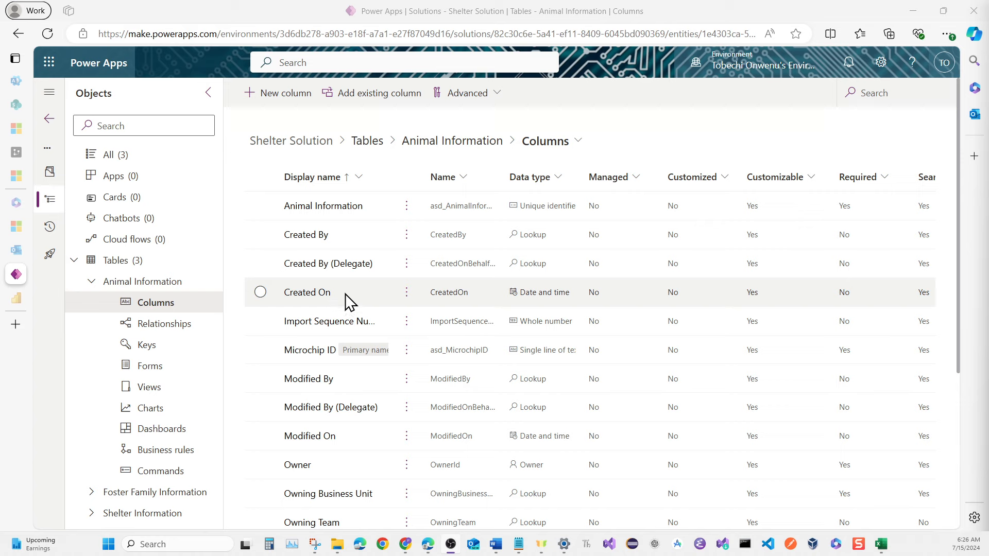
{"action": "left_click", "coordinate": [291, 108]}
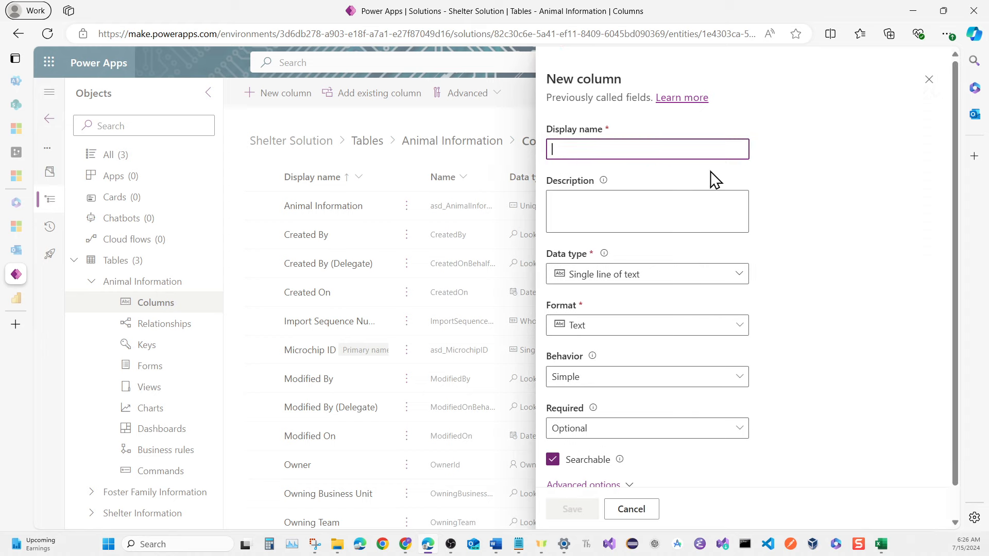
{"action": "type", "text": "Pet Typ"}
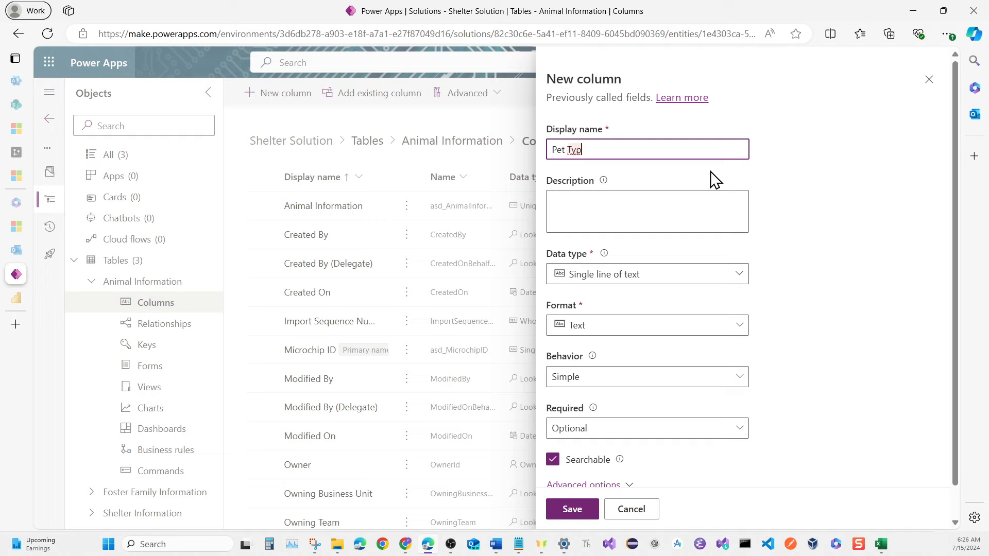
{"action": "type", "text": "e"}
{"action": "left_click", "coordinate": [663, 207]}
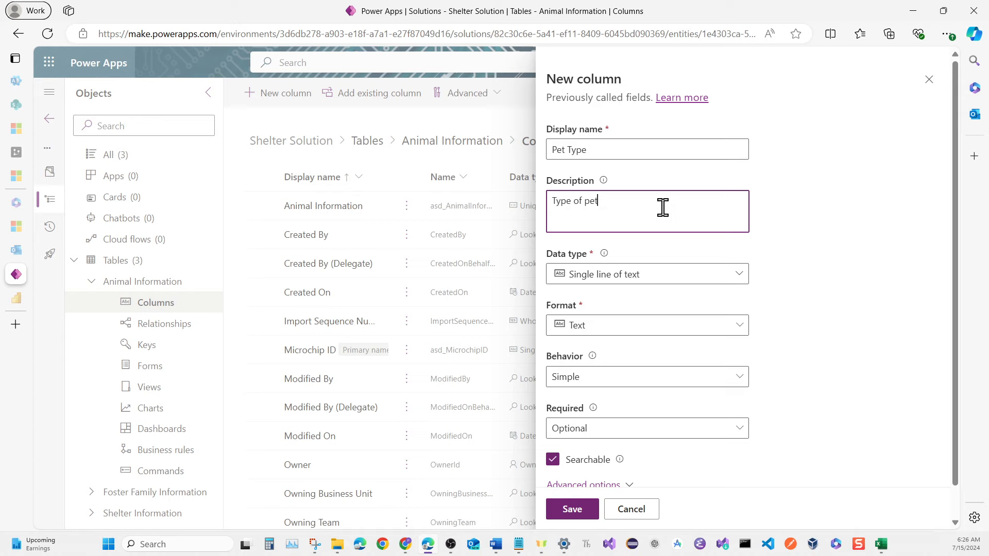
Step: Set the Pet Type column's data type to Choice and turn off syncing with a global choice
{"action": "left_click", "coordinate": [722, 278]}
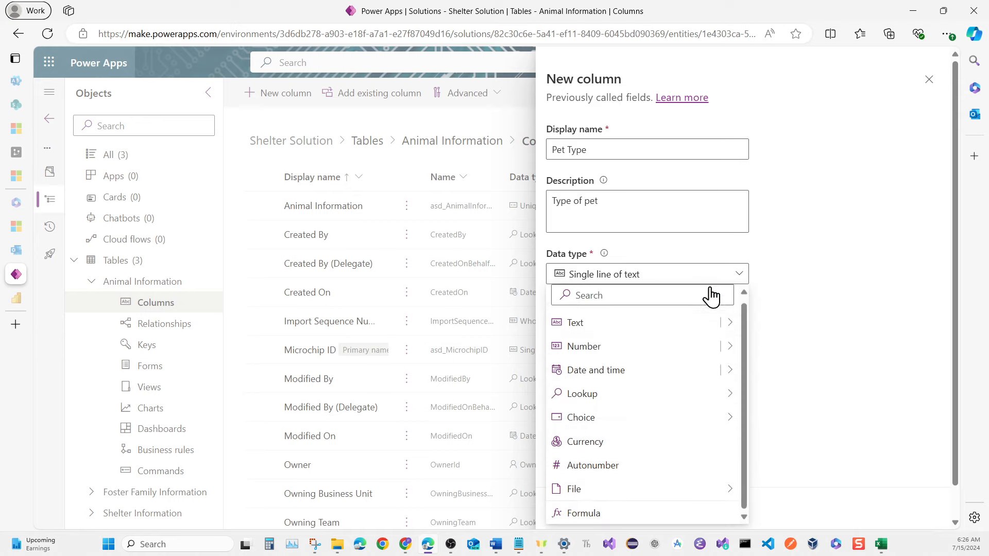
{"action": "mouse_move", "coordinate": [700, 424]}
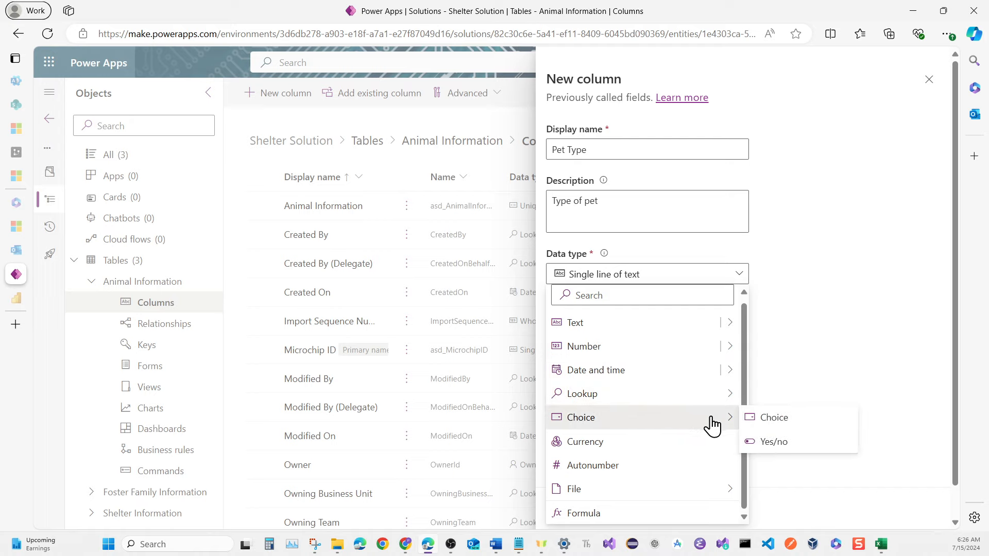
{"action": "left_click", "coordinate": [768, 425]}
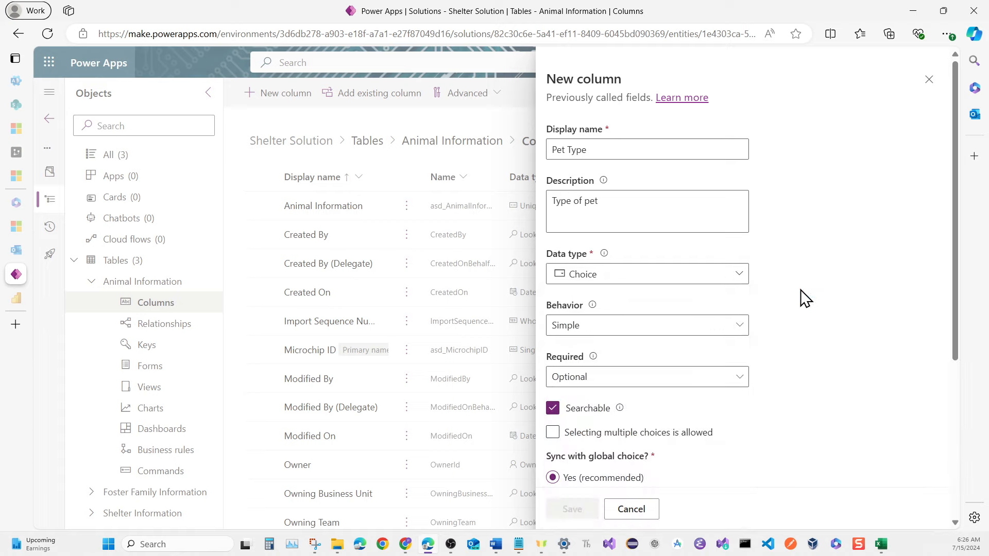
{"action": "scroll", "coordinate": [805, 298], "scroll_direction": "down", "scroll_amount": 2}
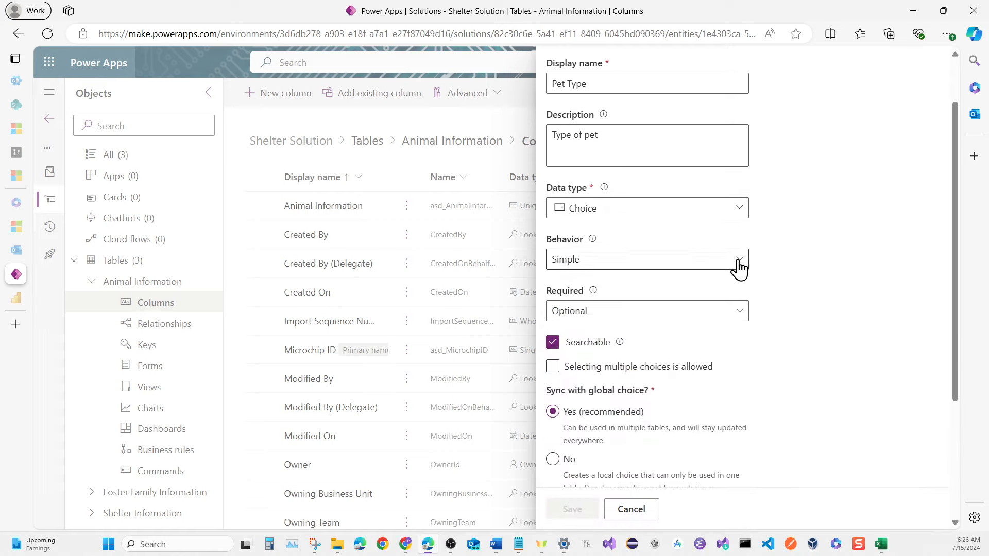
{"action": "scroll", "coordinate": [767, 282], "scroll_direction": "down", "scroll_amount": 1}
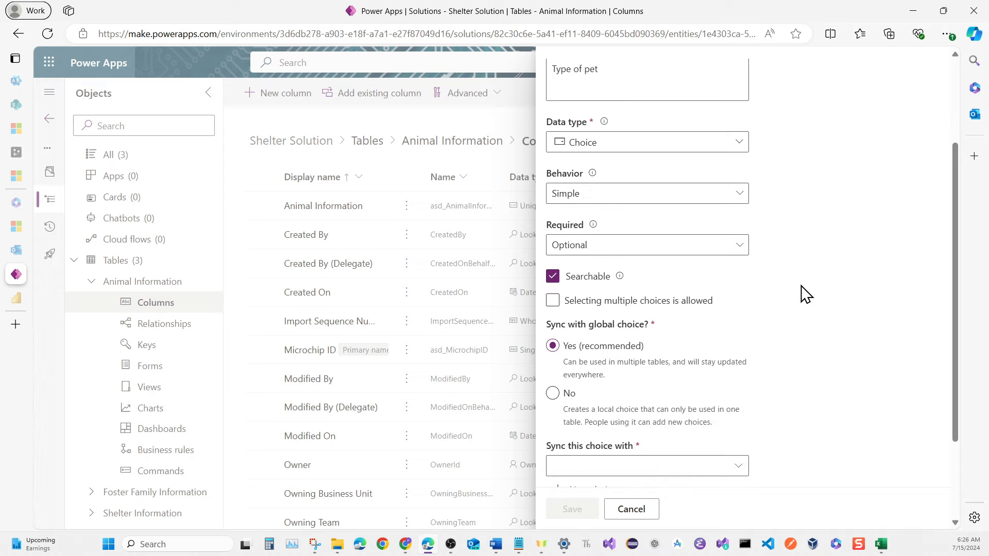
{"action": "scroll", "coordinate": [811, 298], "scroll_direction": "down", "scroll_amount": 1}
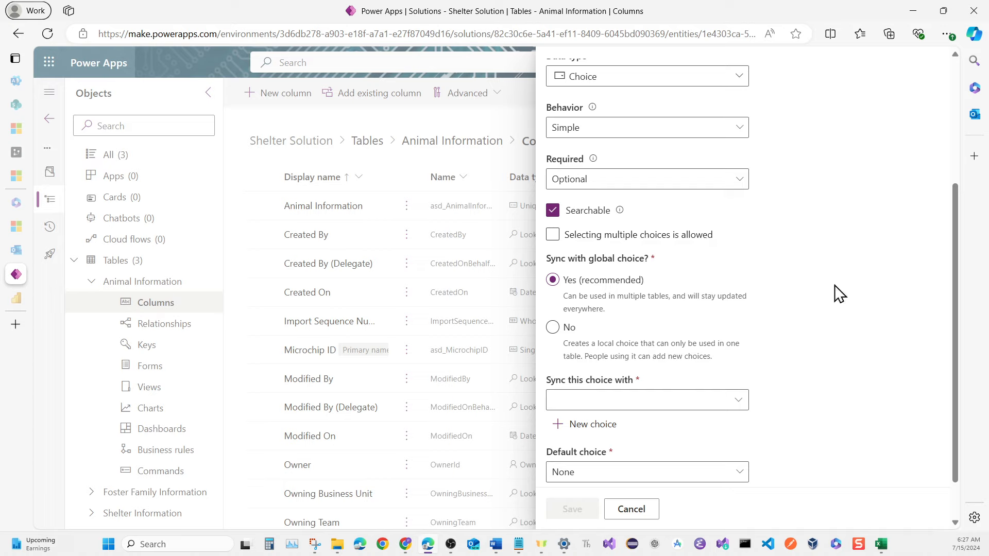
{"action": "scroll", "coordinate": [840, 294], "scroll_direction": "down", "scroll_amount": 2}
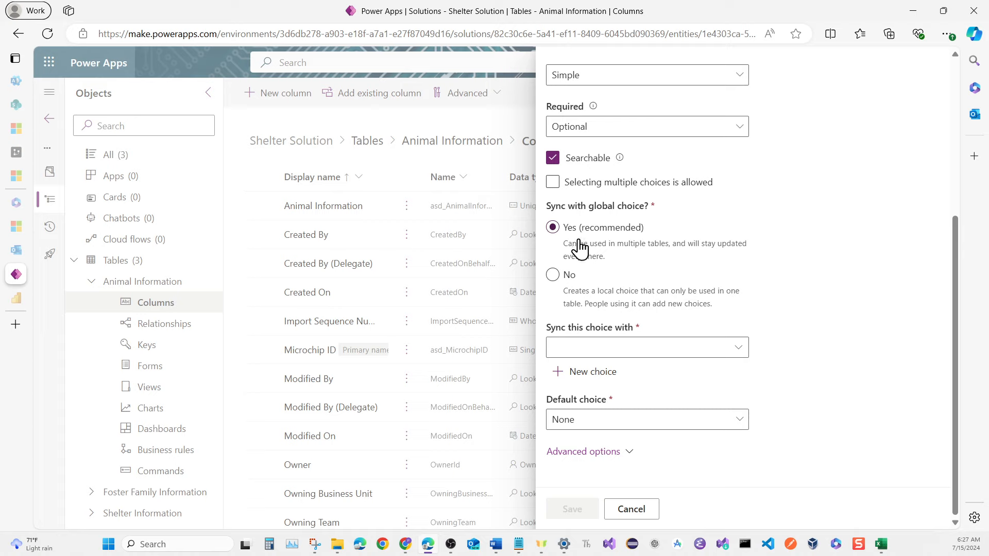
{"action": "left_click", "coordinate": [552, 274]}
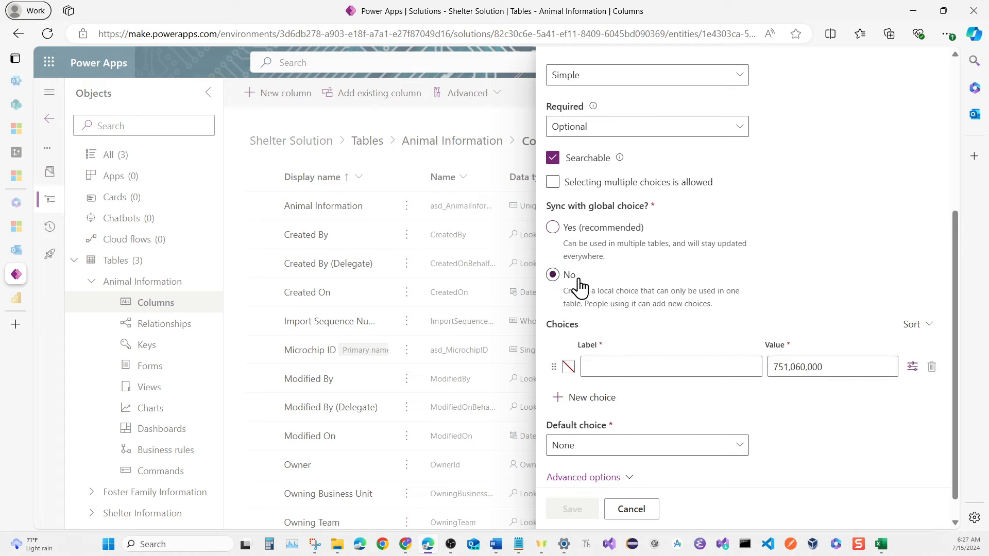
{"action": "scroll", "coordinate": [618, 304], "scroll_direction": "down", "scroll_amount": 1}
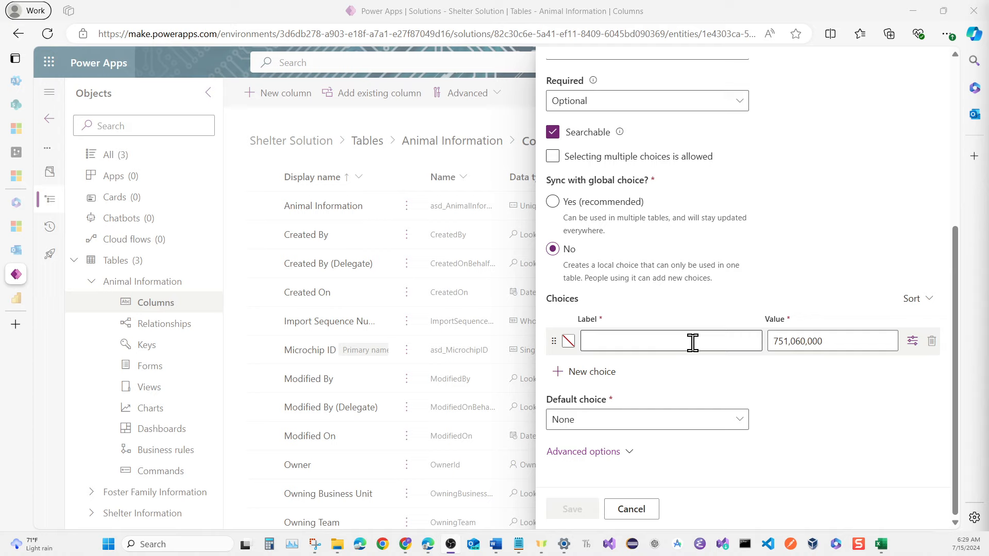
Step: Check the distinct values of the Type column in the Animal table final Excel workbook, then return to the Power Apps column form
{"action": "mouse_move", "coordinate": [877, 540]}
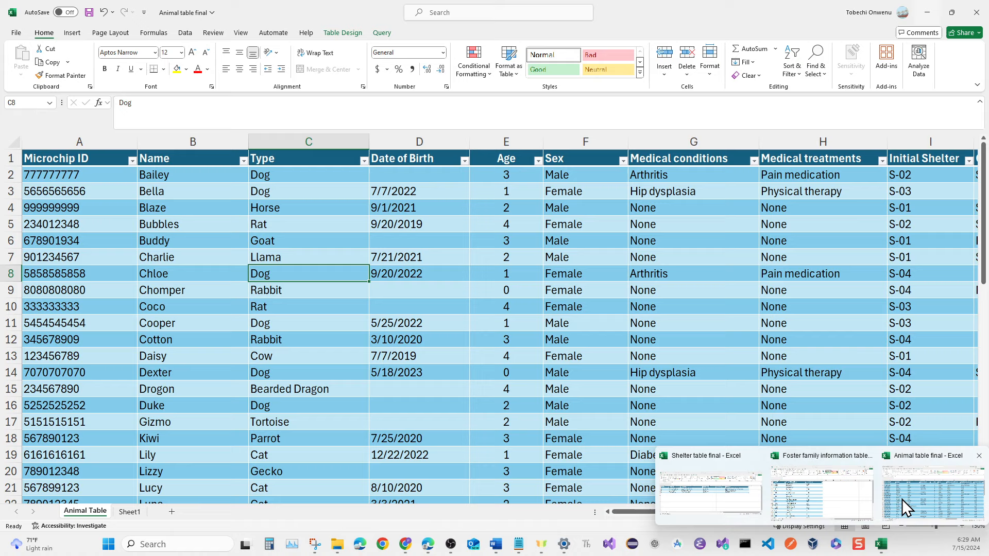
{"action": "left_click", "coordinate": [902, 499]}
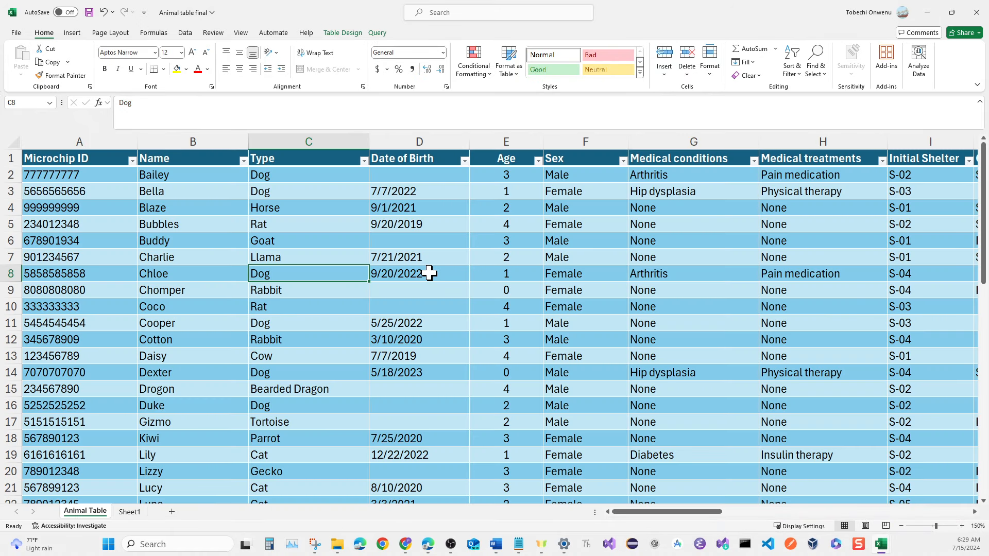
{"action": "left_click", "coordinate": [364, 161]}
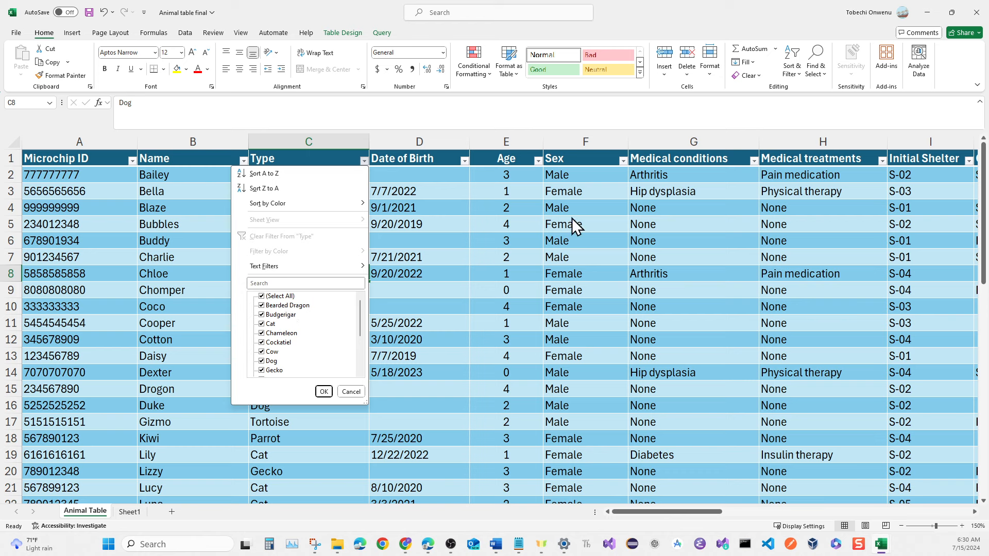
{"action": "left_click", "coordinate": [930, 16]}
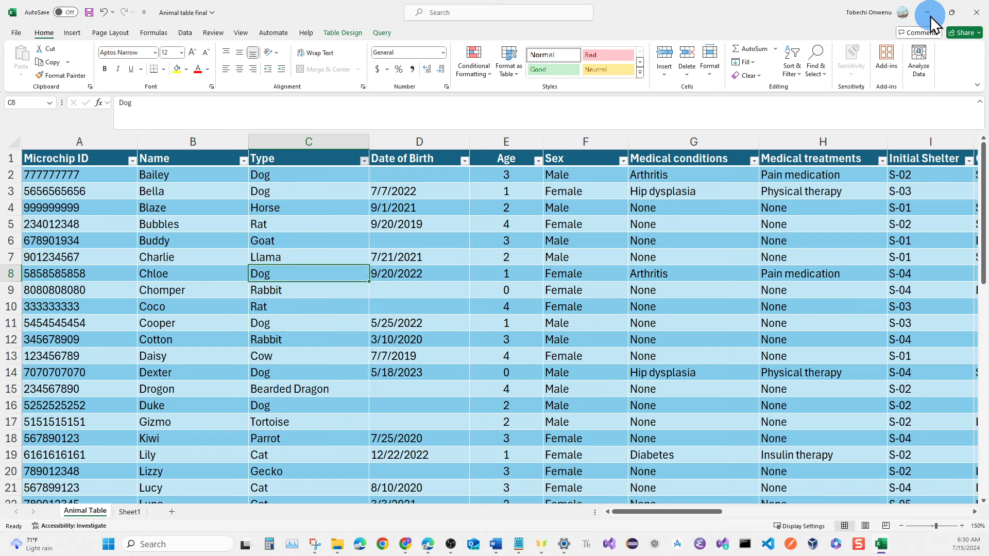
{"action": "left_click", "coordinate": [931, 16]}
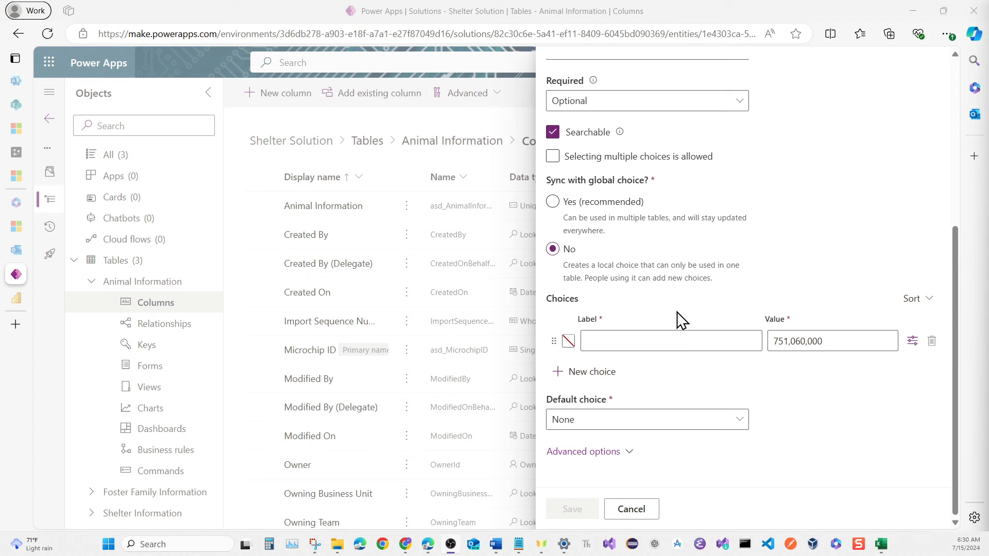
Step: Enter the first Pet Type choice with the label Bearded Dragon and the value 1
{"action": "left_click", "coordinate": [641, 340]}
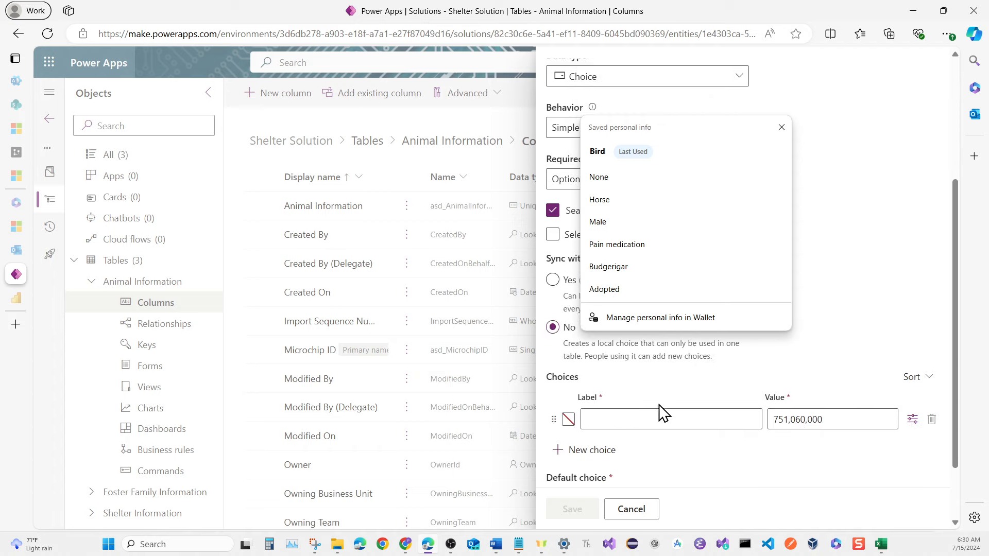
{"action": "left_click", "coordinate": [655, 415]}
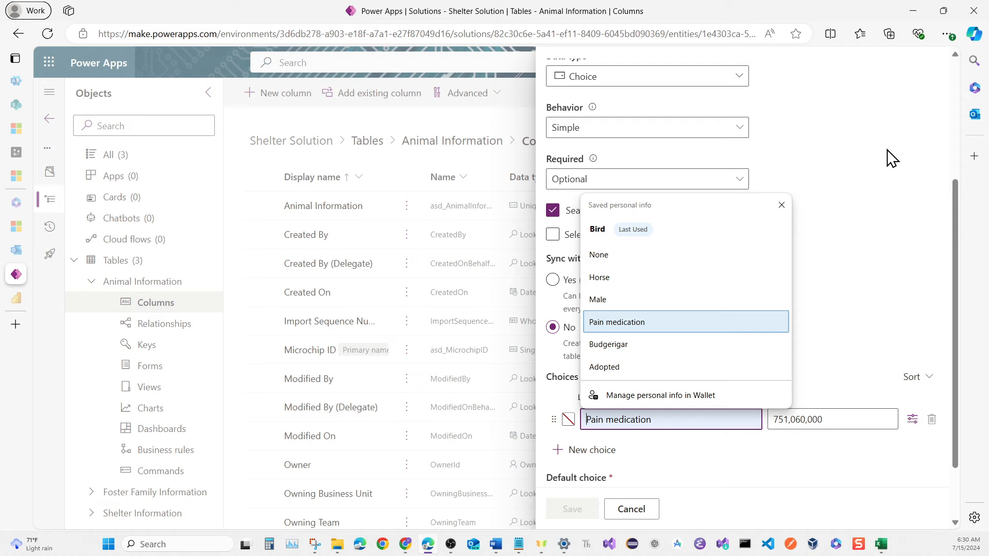
{"action": "type", "text": "Bearded Dragon"}
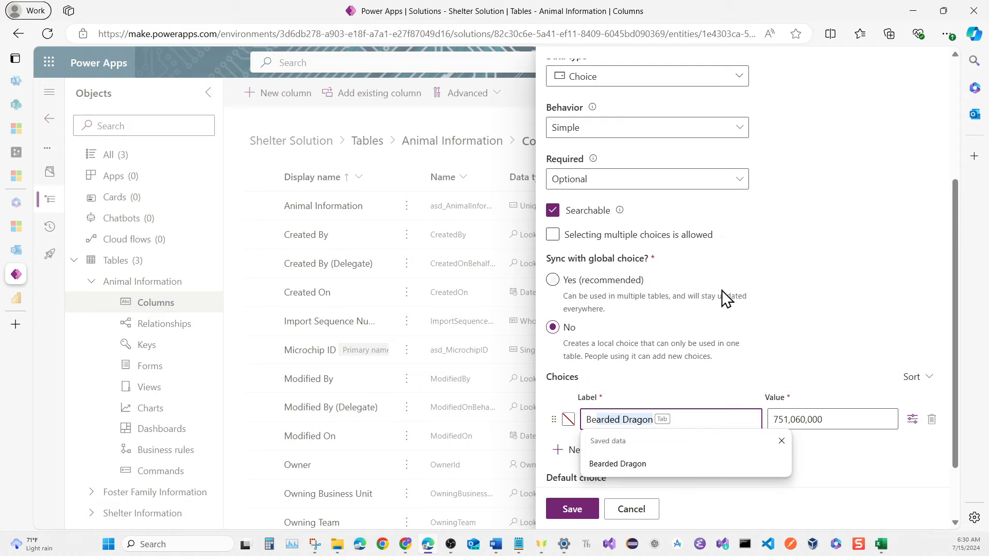
{"action": "left_click", "coordinate": [635, 462]}
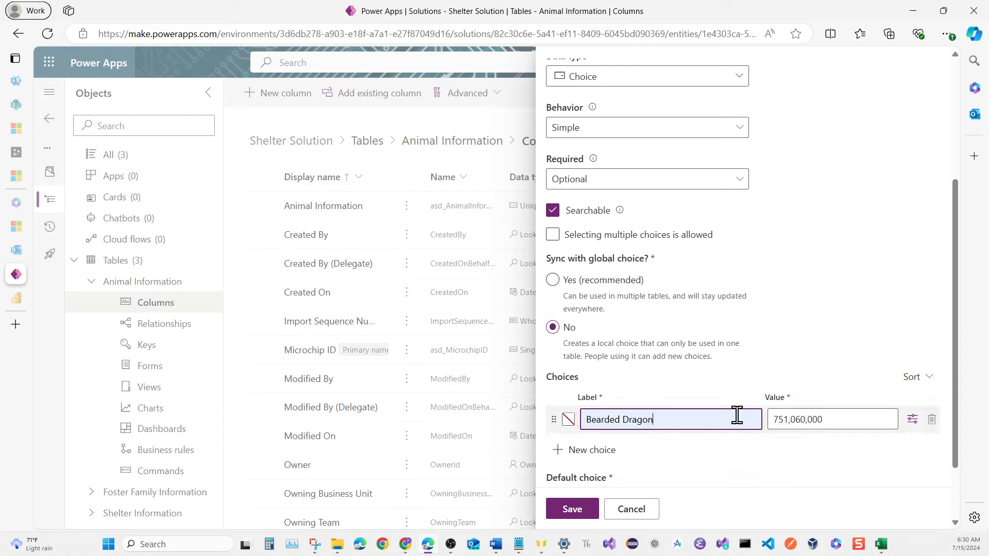
{"action": "left_click", "coordinate": [777, 419]}
{"action": "double_click", "coordinate": [778, 418]}
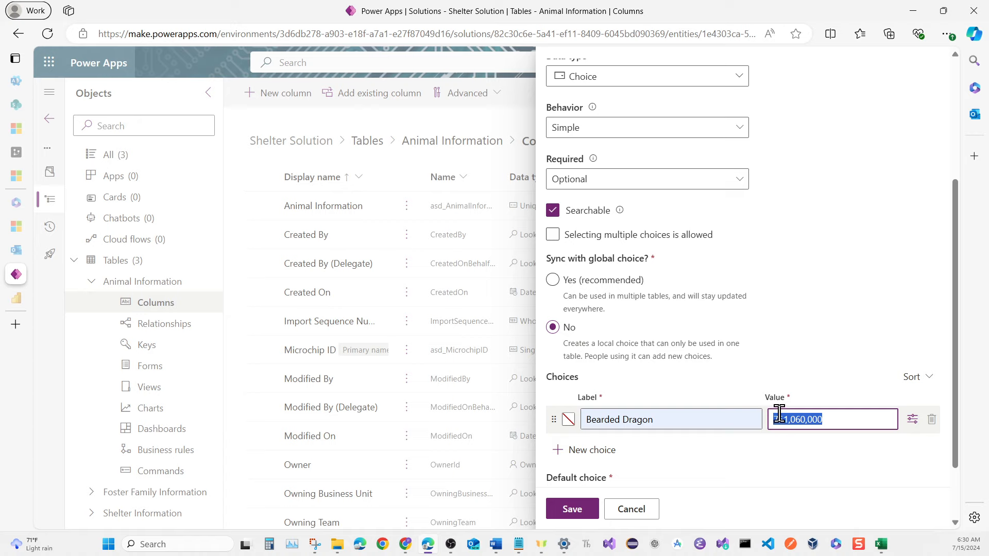
{"action": "type", "text": "1"}
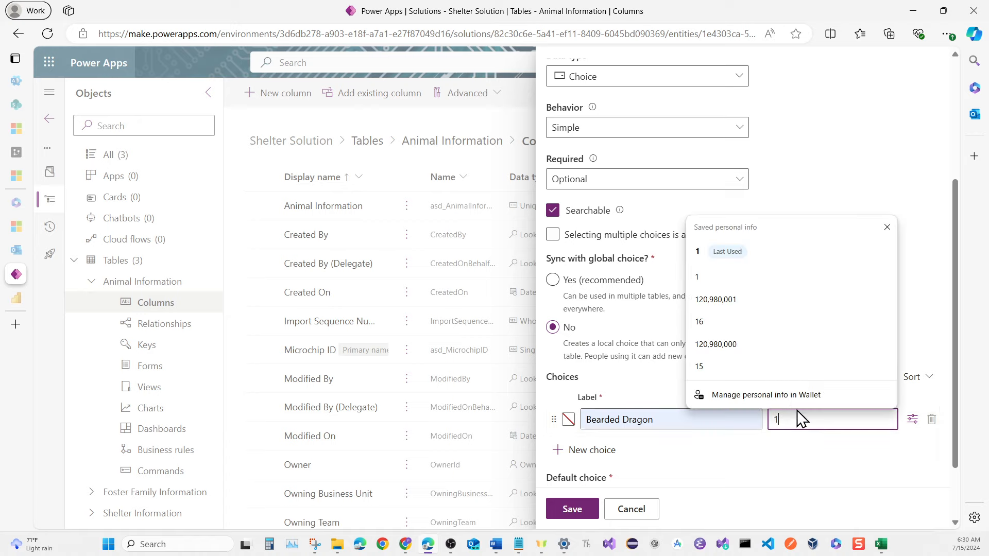
{"action": "left_click", "coordinate": [806, 462]}
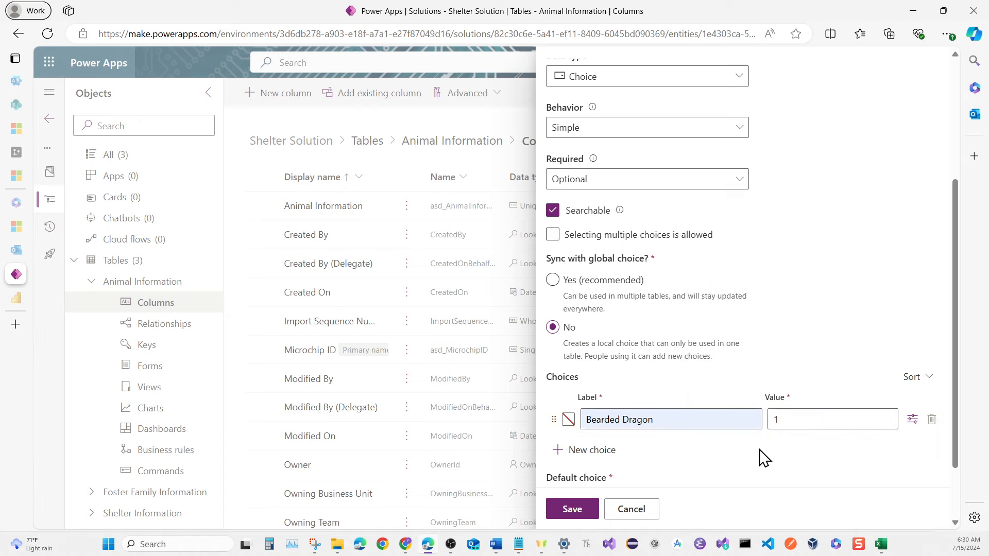
Step: Add a second, blank choice row and look up the next animal type in the Excel workbook's Type column values
{"action": "left_click", "coordinate": [607, 456]}
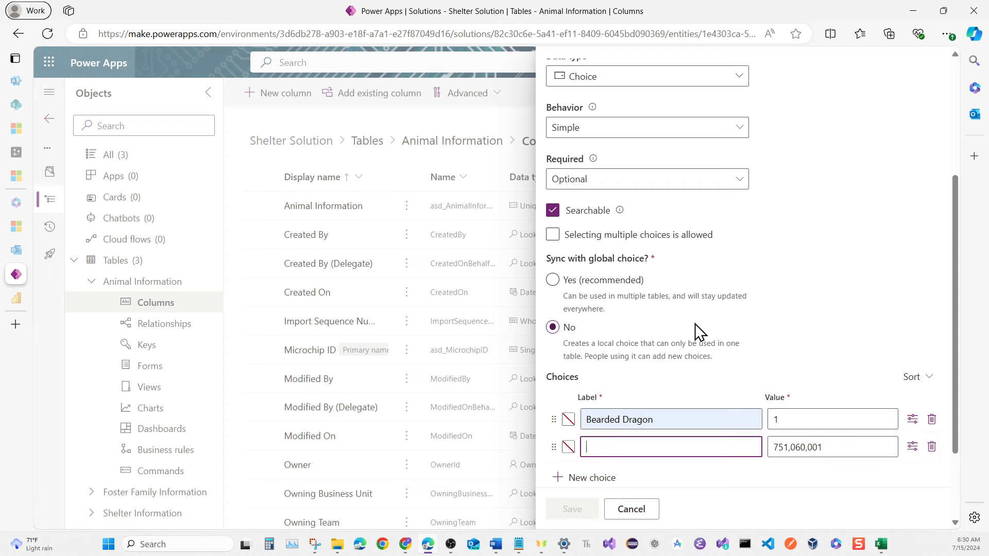
{"action": "scroll", "coordinate": [694, 324], "scroll_direction": "down", "scroll_amount": 2}
{"action": "mouse_move", "coordinate": [880, 543]}
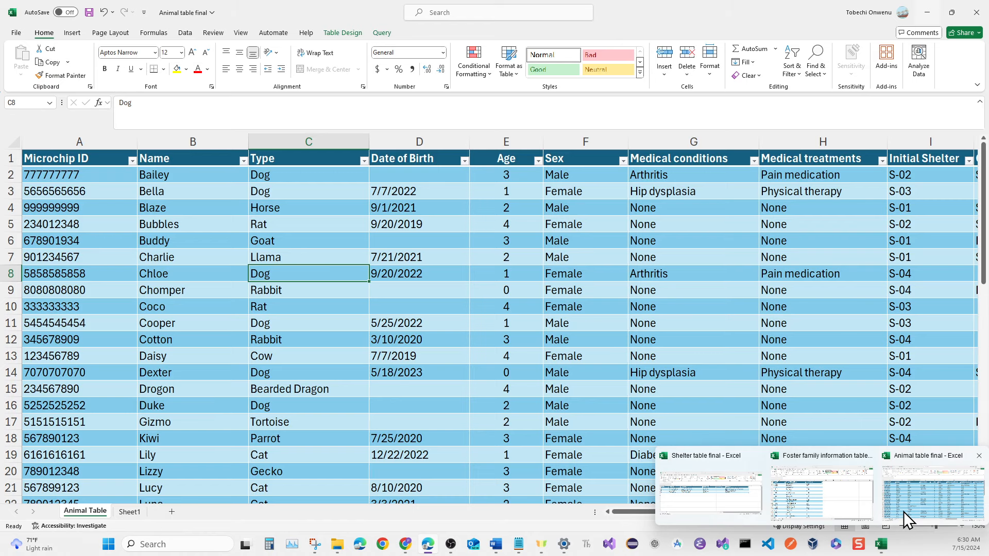
{"action": "left_click", "coordinate": [903, 511]}
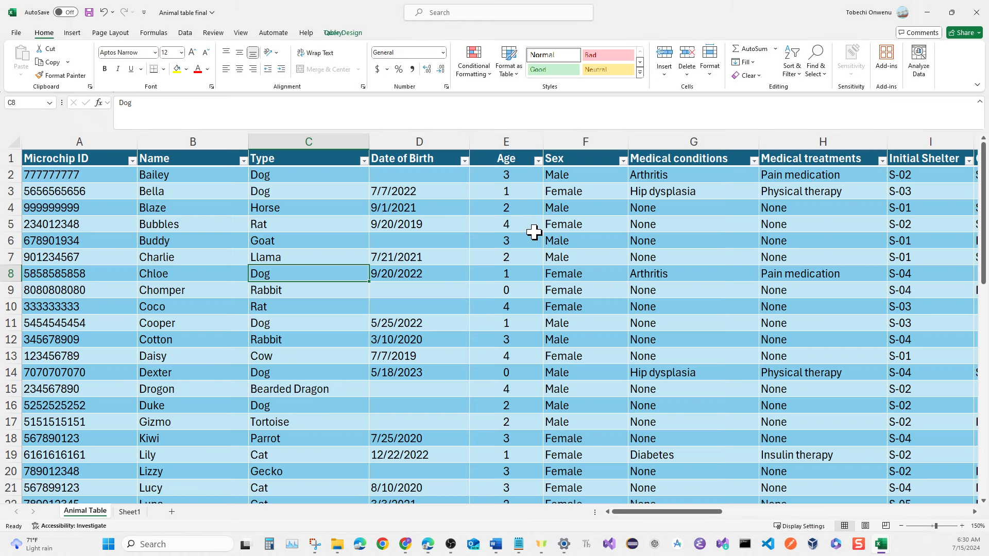
{"action": "left_click", "coordinate": [363, 161]}
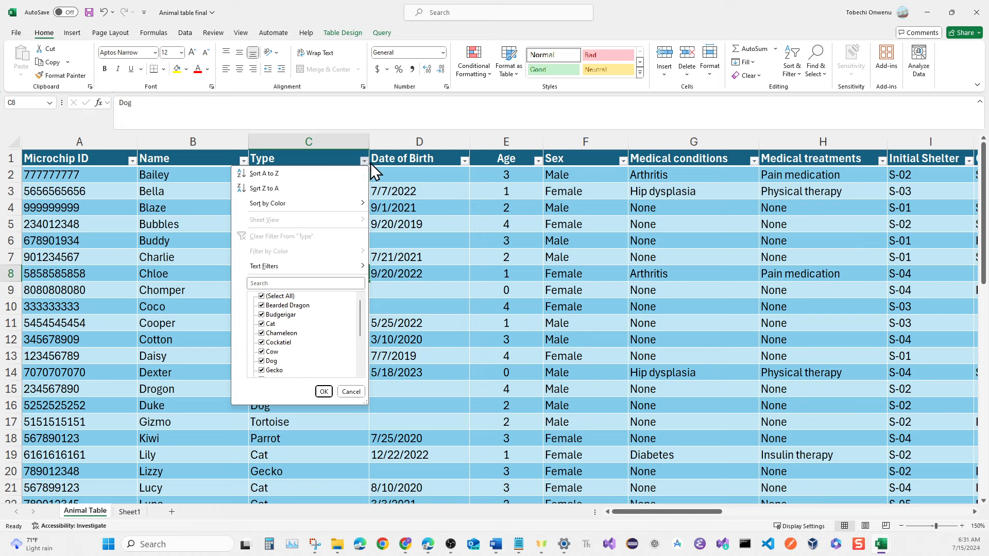
{"action": "left_click", "coordinate": [925, 13]}
{"action": "left_click", "coordinate": [926, 13]}
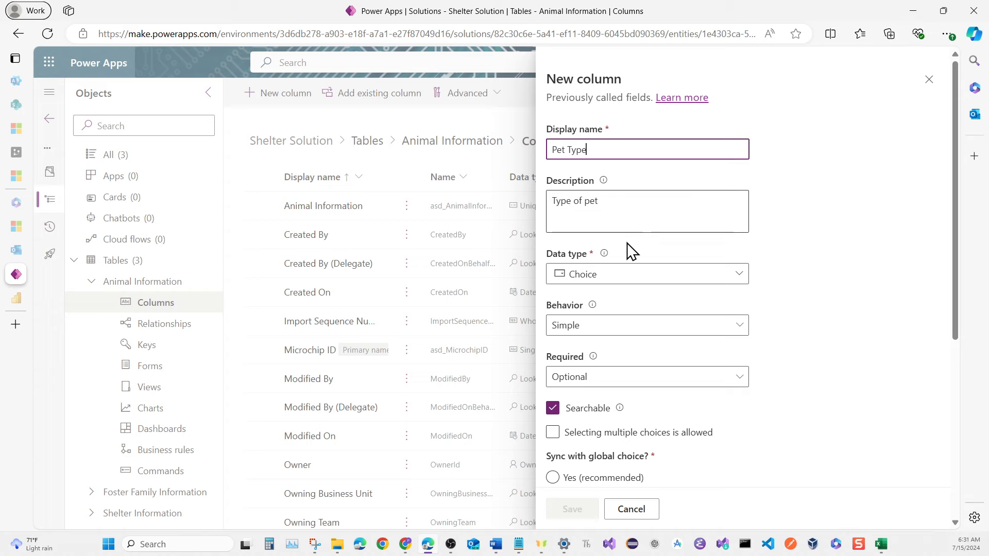
Step: Fill the blank second Pet Type choice with the label Budgerigar and the value 2
{"action": "scroll", "coordinate": [639, 265], "scroll_direction": "down", "scroll_amount": 6}
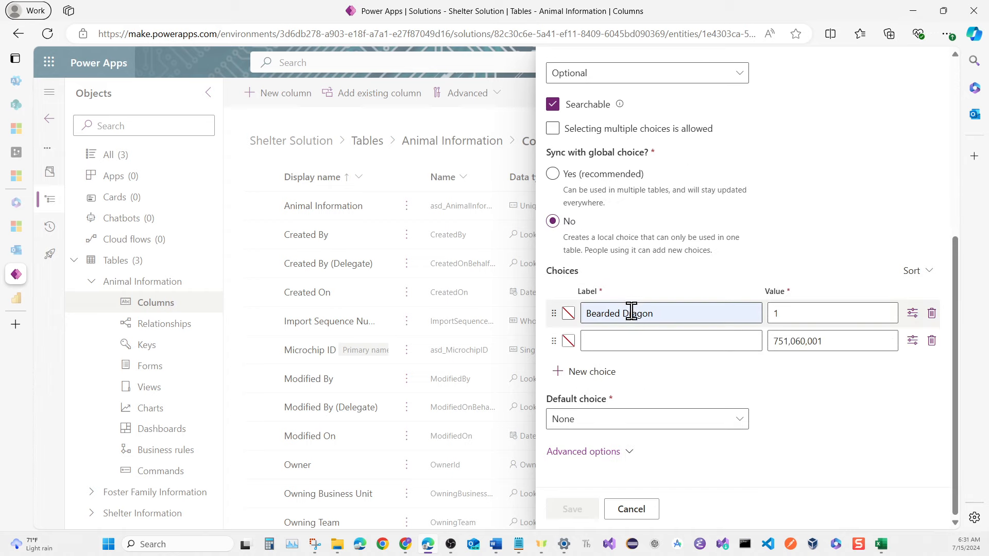
{"action": "left_click", "coordinate": [628, 340]}
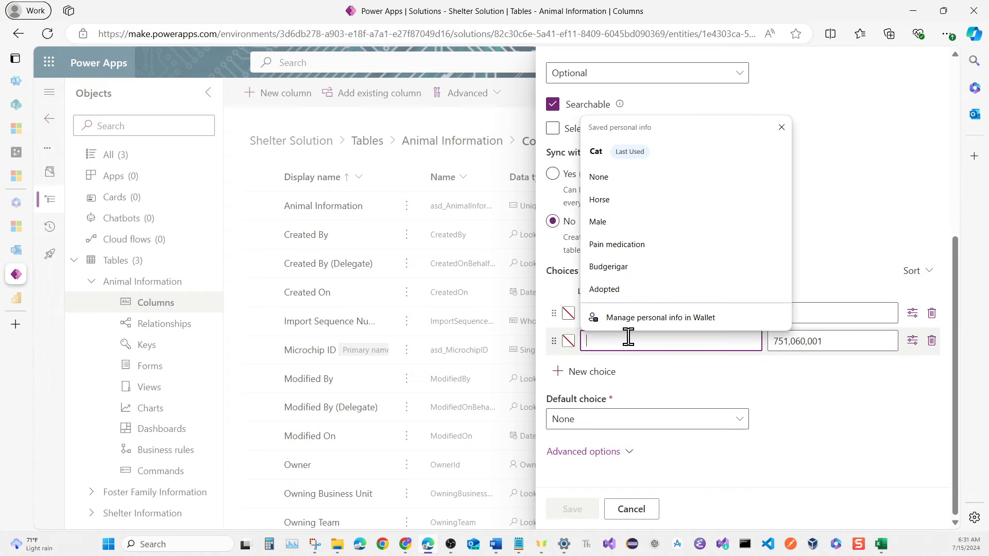
{"action": "type", "text": "Budgerigar"}
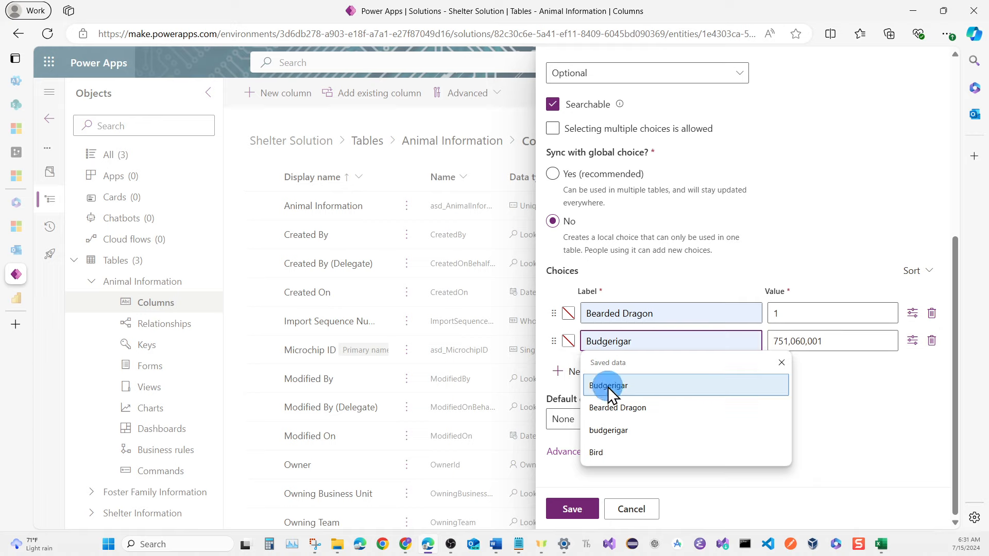
{"action": "left_click", "coordinate": [608, 388]}
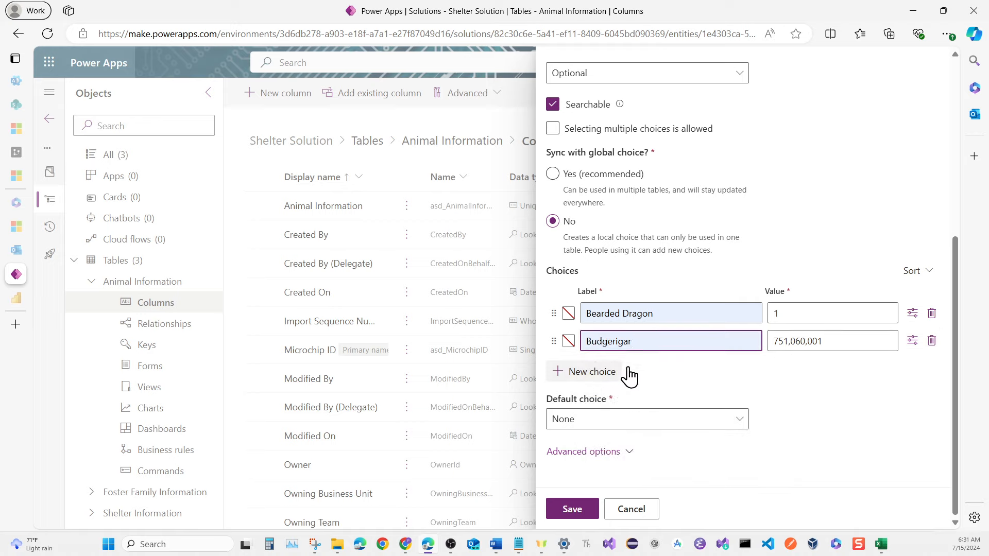
{"action": "double_click", "coordinate": [777, 341]}
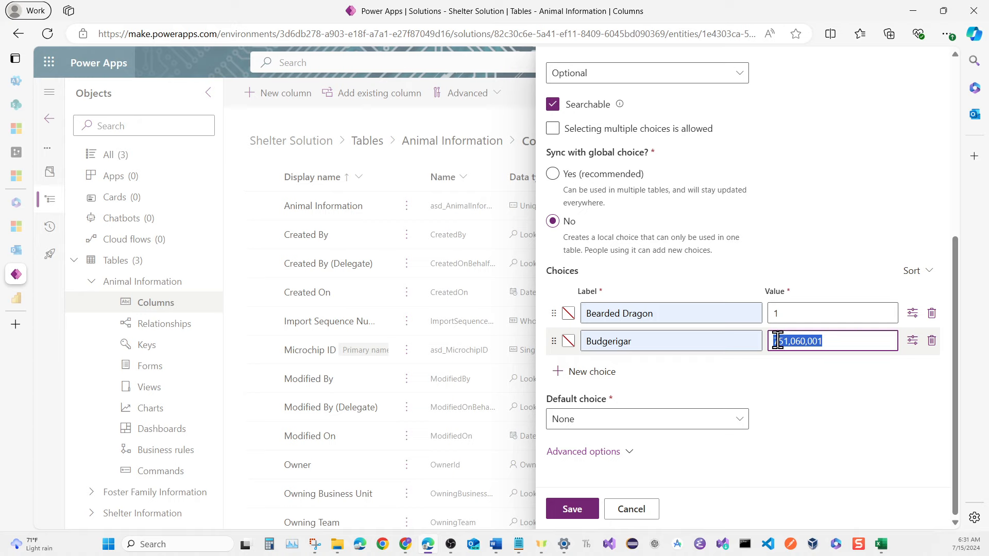
{"action": "type", "text": "2"}
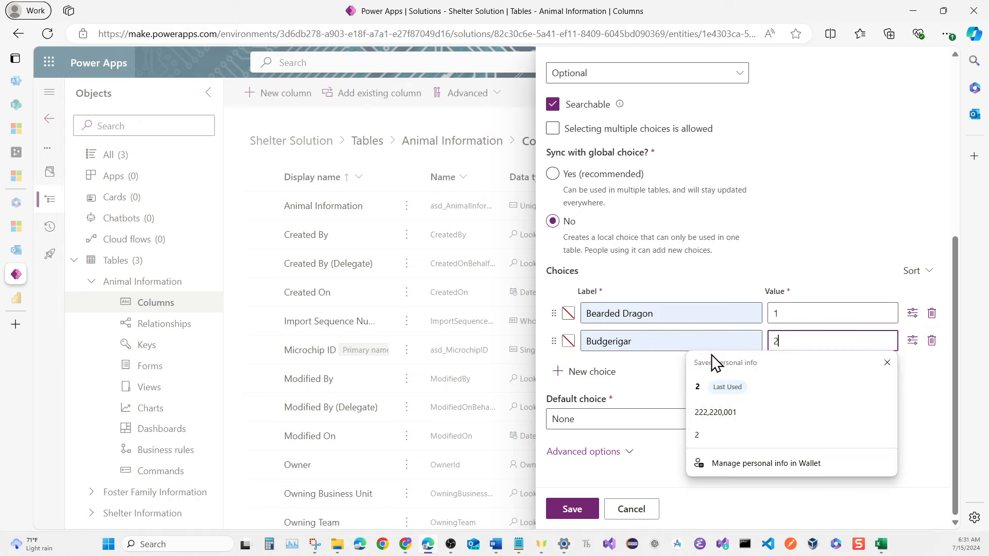
Step: Add a third Pet Type choice with the label Cat and the value 3
{"action": "left_click", "coordinate": [590, 381]}
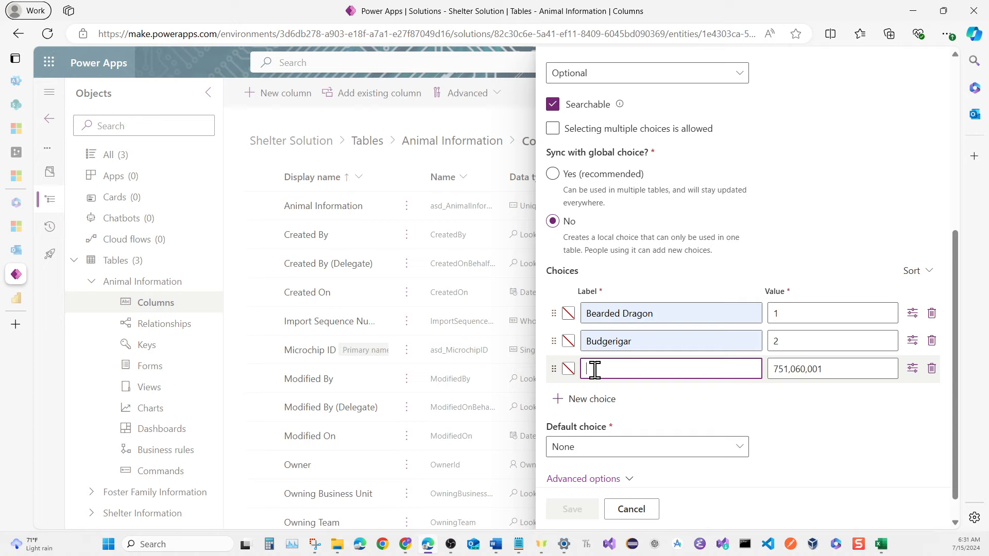
{"action": "type", "text": "c"}
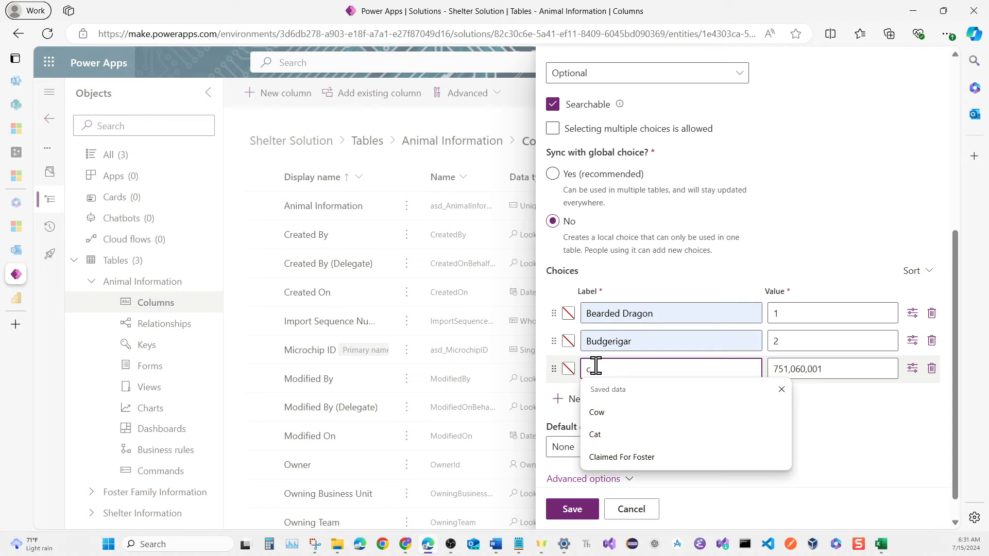
{"action": "left_click", "coordinate": [601, 434]}
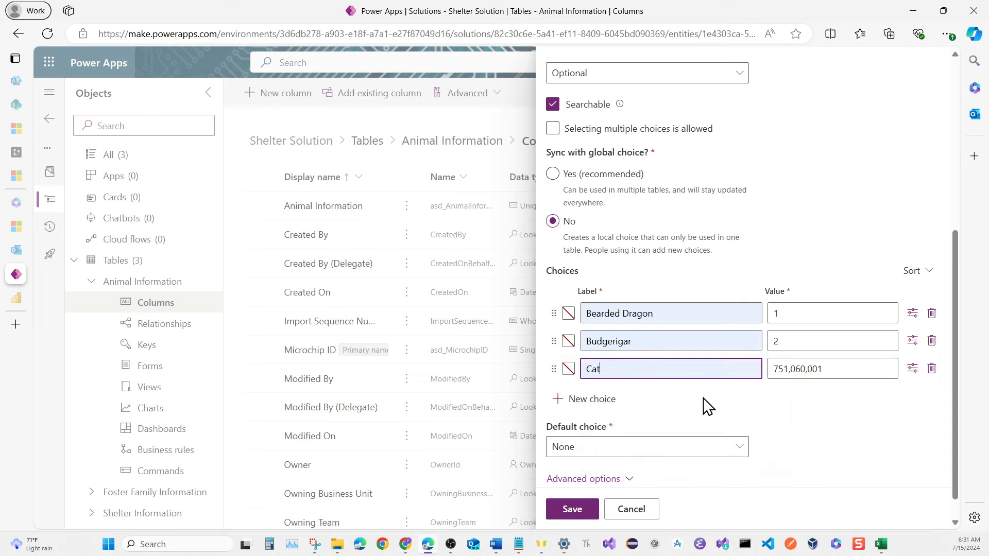
{"action": "double_click", "coordinate": [779, 369]}
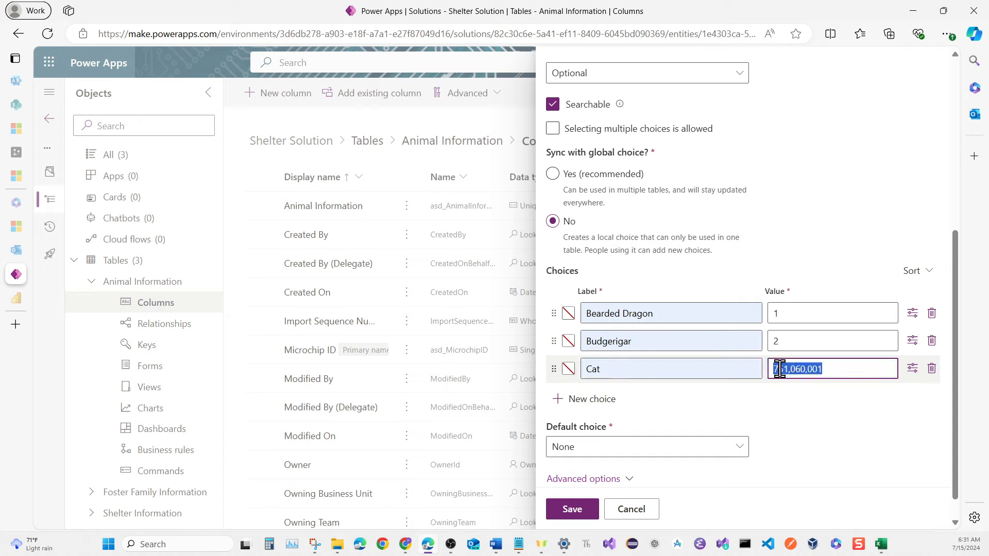
{"action": "key", "text": "BackSpace"}
{"action": "type", "text": "3"}
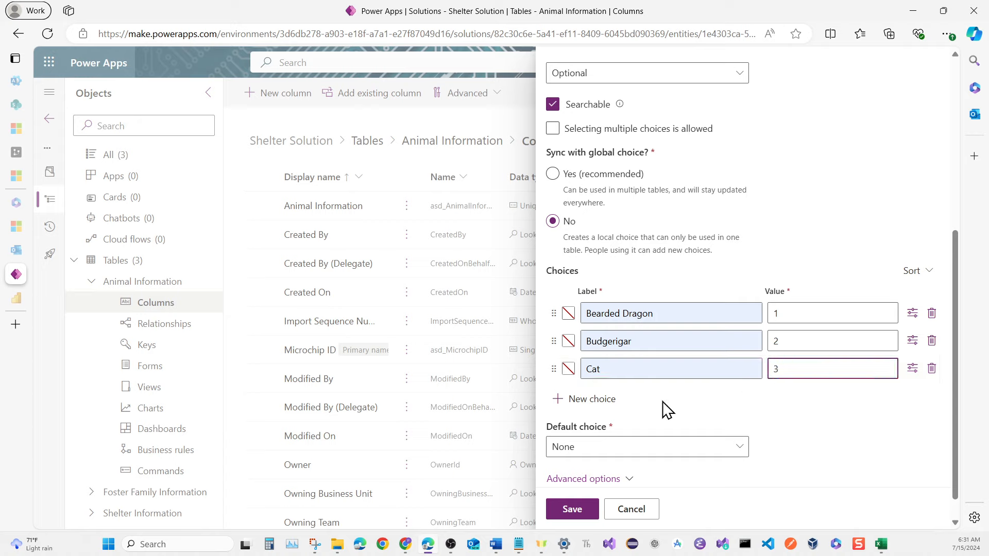
Step: Add a fourth Pet Type choice with the label Chameleon and the value 4
{"action": "left_click", "coordinate": [614, 407]}
{"action": "left_click", "coordinate": [615, 407]}
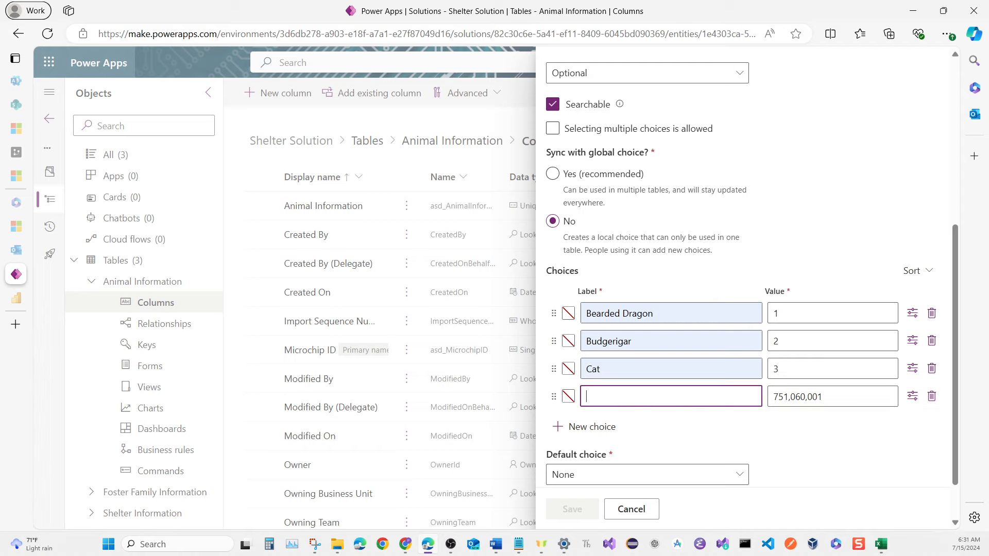
{"action": "type", "text": "Chameleon"}
{"action": "scroll", "coordinate": [756, 451], "scroll_direction": "down", "scroll_amount": 1}
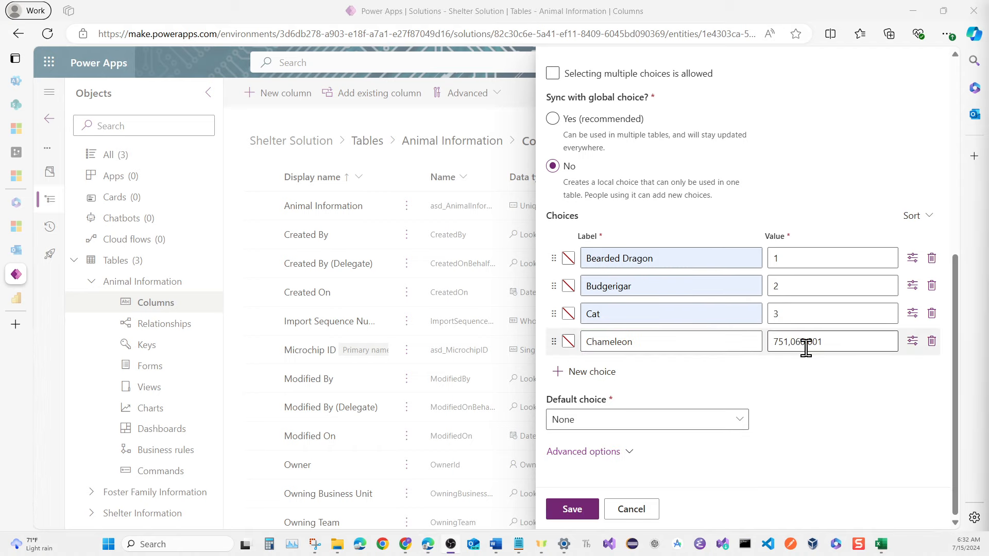
{"action": "scroll", "coordinate": [809, 344], "scroll_direction": "up", "scroll_amount": 6}
{"action": "scroll", "coordinate": [802, 387], "scroll_direction": "down", "scroll_amount": 1}
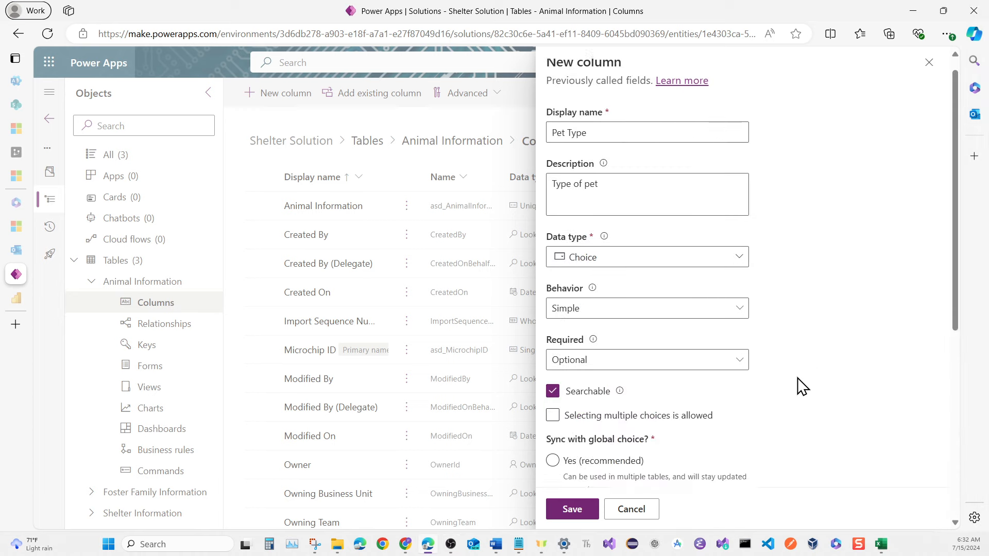
{"action": "scroll", "coordinate": [804, 386], "scroll_direction": "down", "scroll_amount": 6}
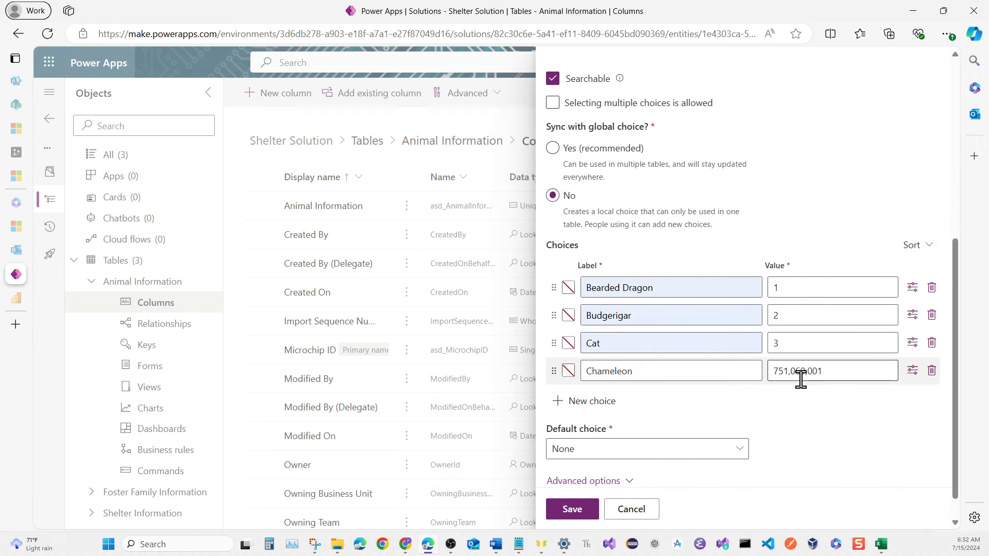
{"action": "double_click", "coordinate": [802, 371]}
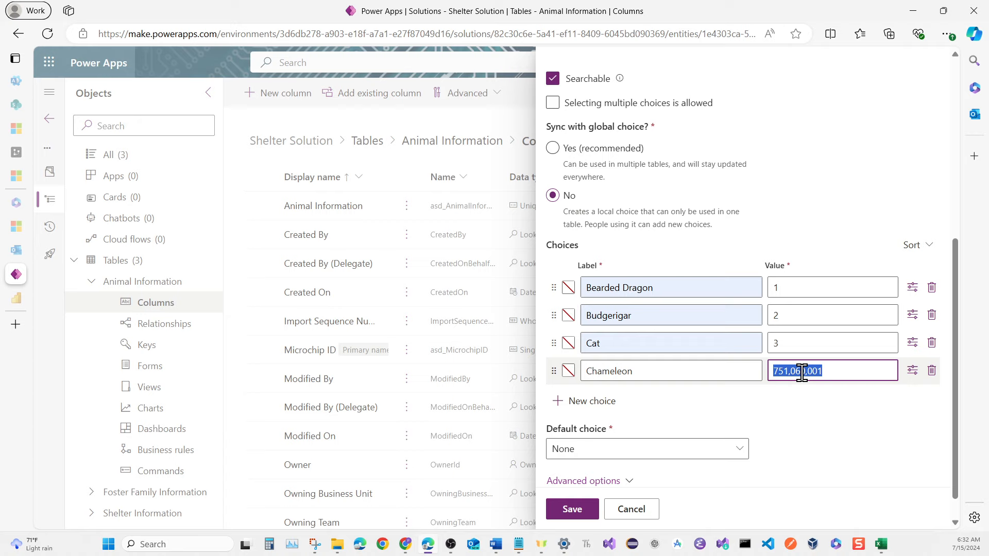
{"action": "type", "text": "4"}
{"action": "left_click", "coordinate": [800, 422]}
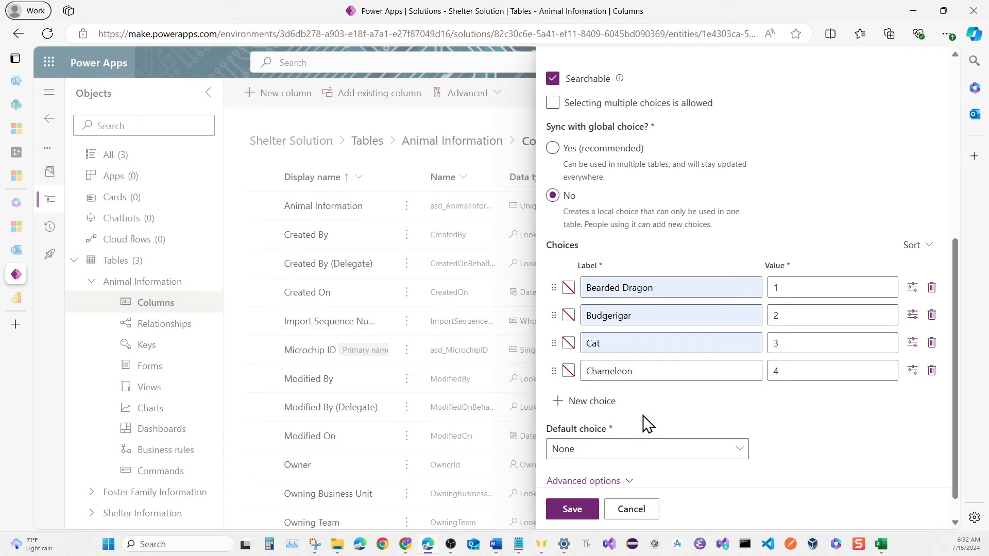
Step: Add a fifth, blank choice row and look up the remaining animal types in the Type column of the Animal table final Excel workbook
{"action": "left_click", "coordinate": [597, 402]}
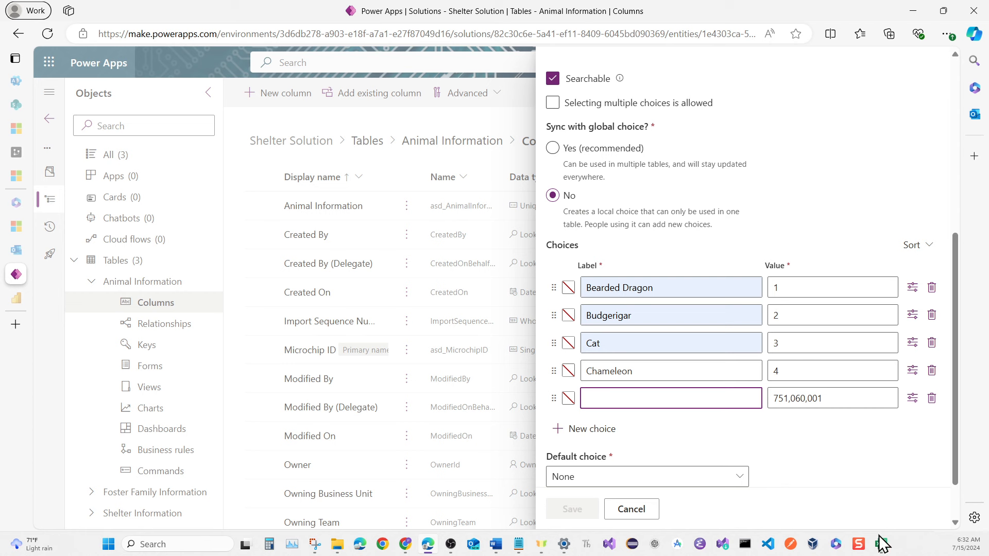
{"action": "mouse_move", "coordinate": [882, 549]}
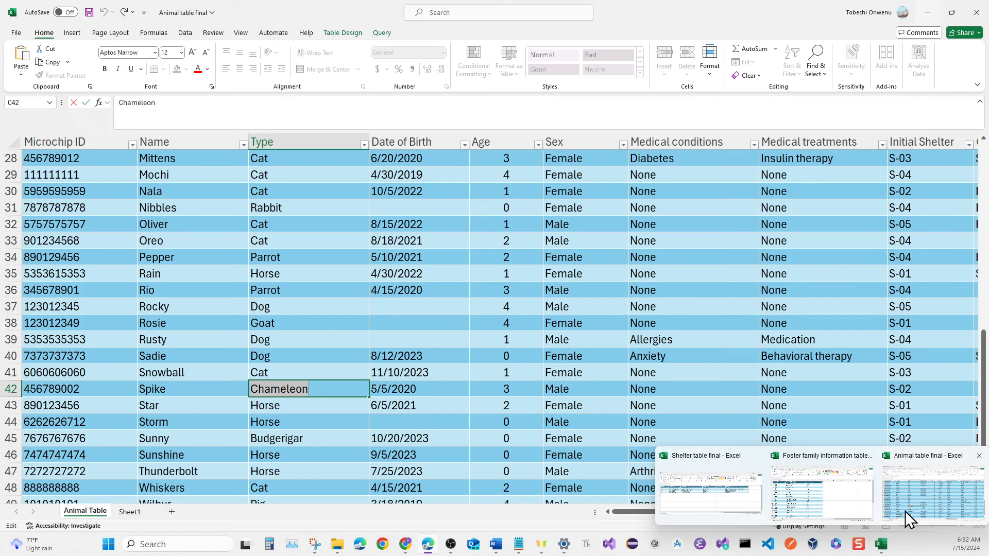
{"action": "left_click", "coordinate": [905, 510]}
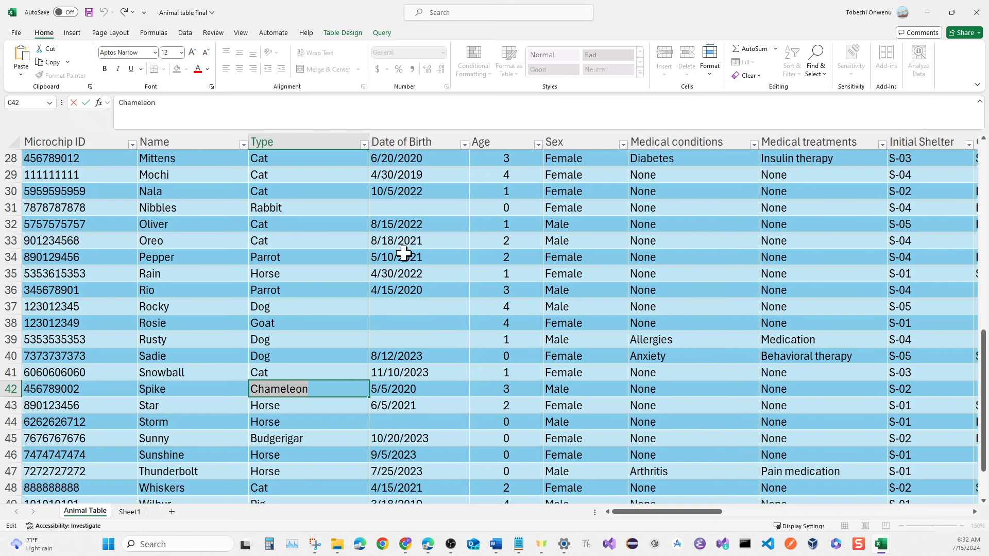
{"action": "left_click", "coordinate": [363, 144]}
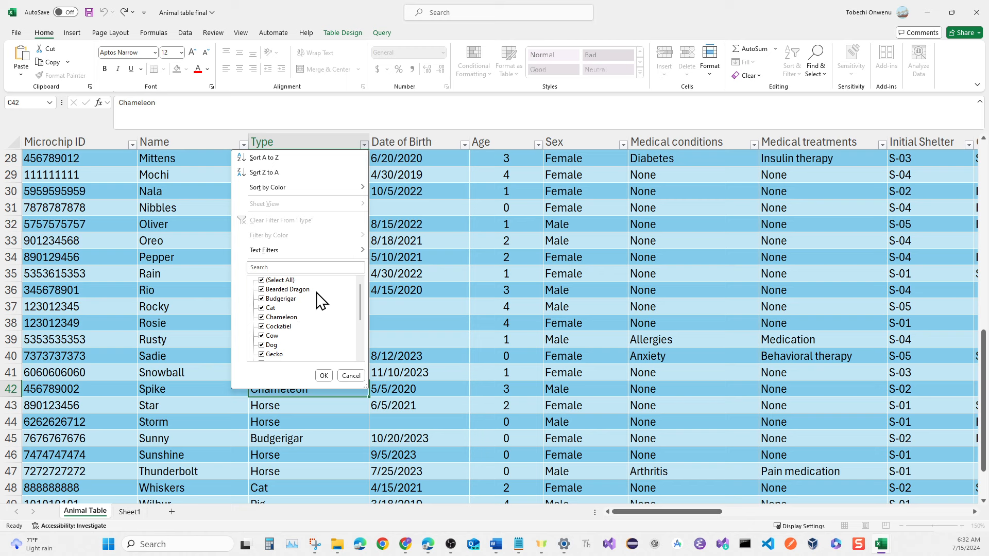
{"action": "scroll", "coordinate": [319, 301], "scroll_direction": "down", "scroll_amount": 3}
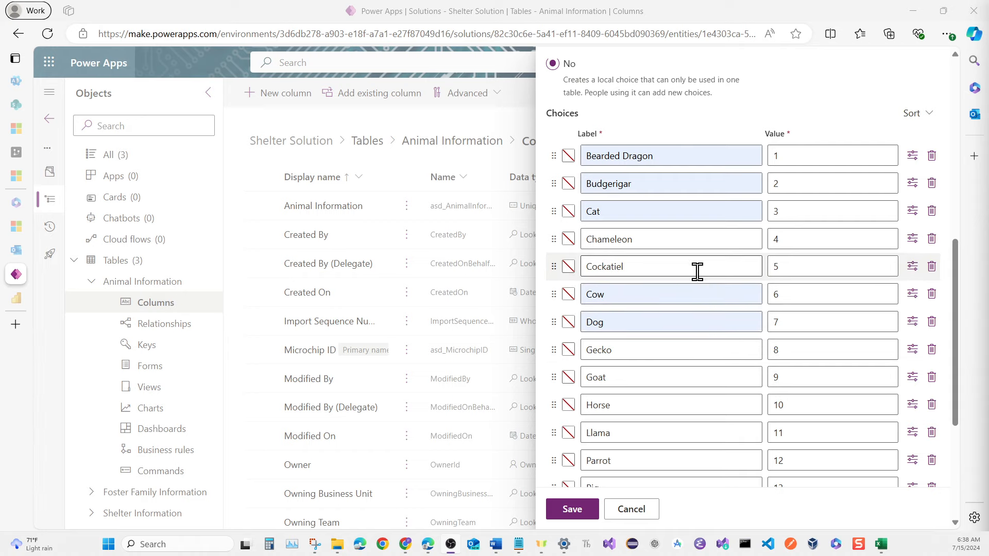
Step: Review the Pet Type labels and values from Bearded Dragon through Tortoise, then save the column
{"action": "scroll", "coordinate": [697, 272], "scroll_direction": "down", "scroll_amount": 5}
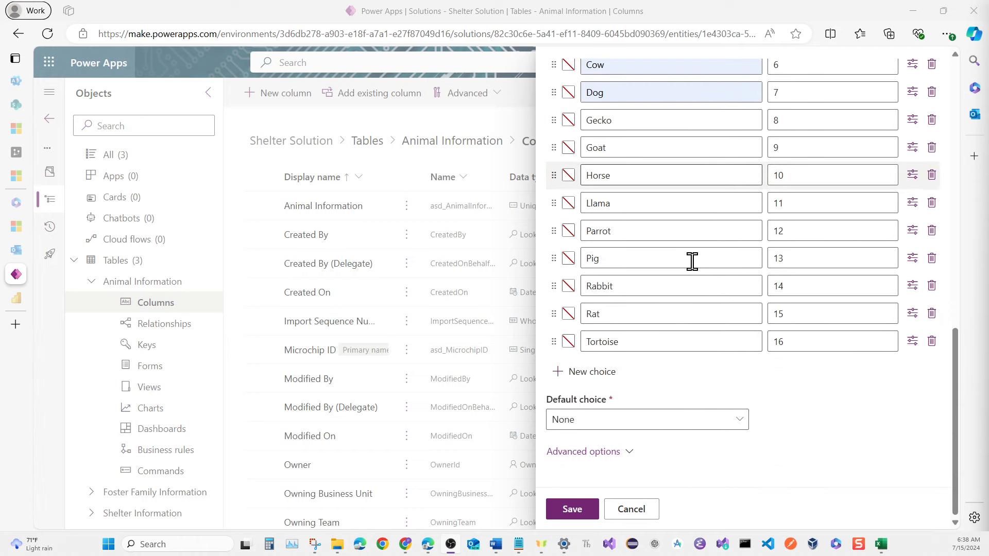
{"action": "scroll", "coordinate": [692, 260], "scroll_direction": "up", "scroll_amount": 3}
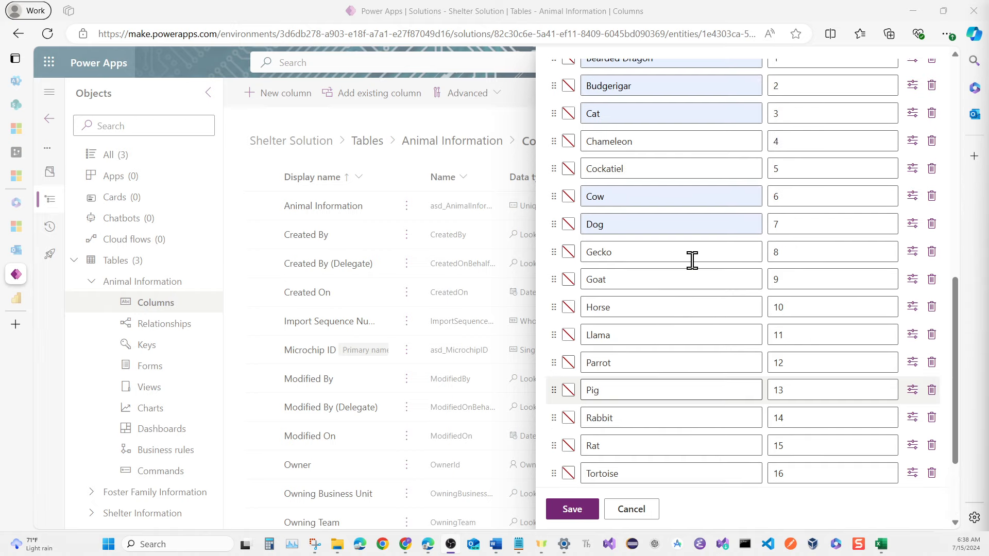
{"action": "scroll", "coordinate": [692, 260], "scroll_direction": "up", "scroll_amount": 2}
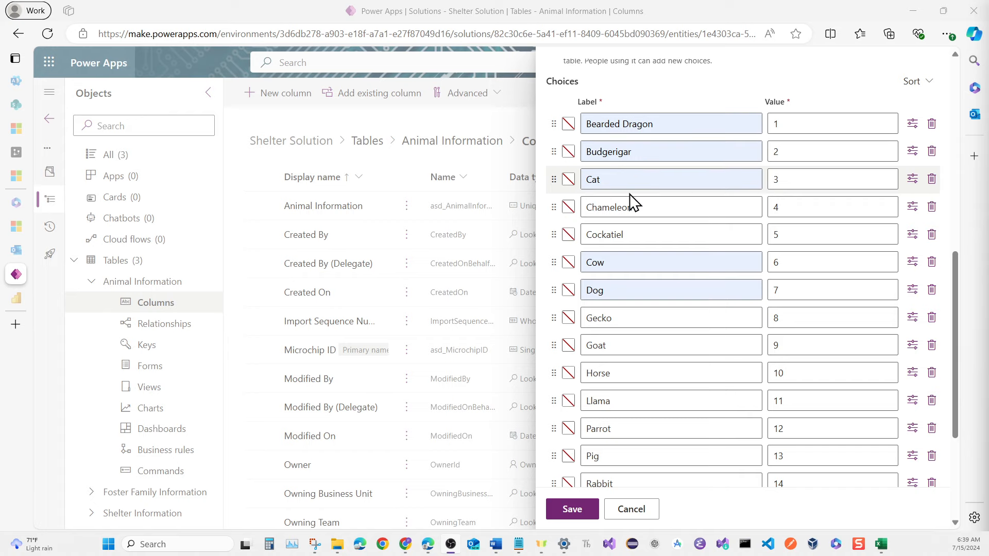
{"action": "scroll", "coordinate": [633, 196], "scroll_direction": "down", "scroll_amount": 1}
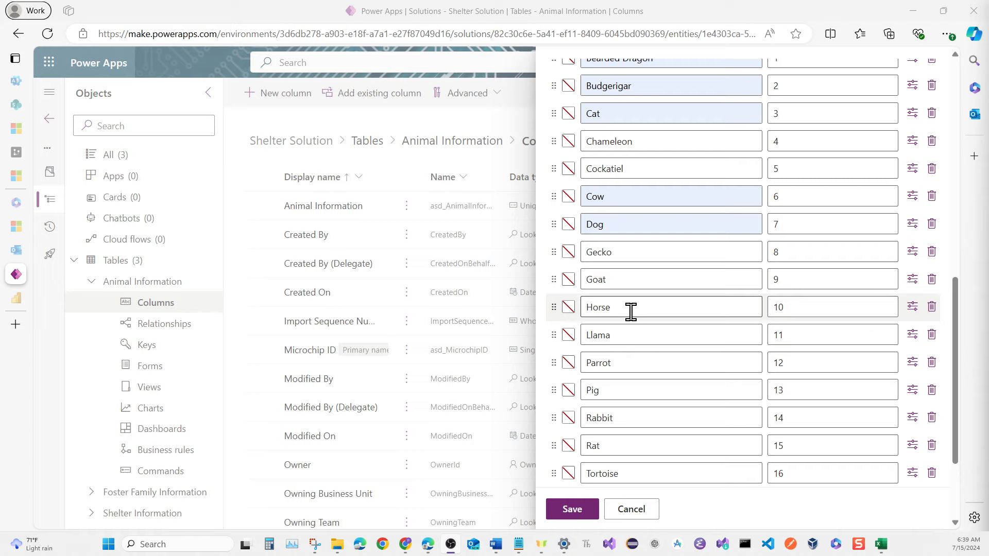
{"action": "scroll", "coordinate": [639, 280], "scroll_direction": "up", "scroll_amount": 9}
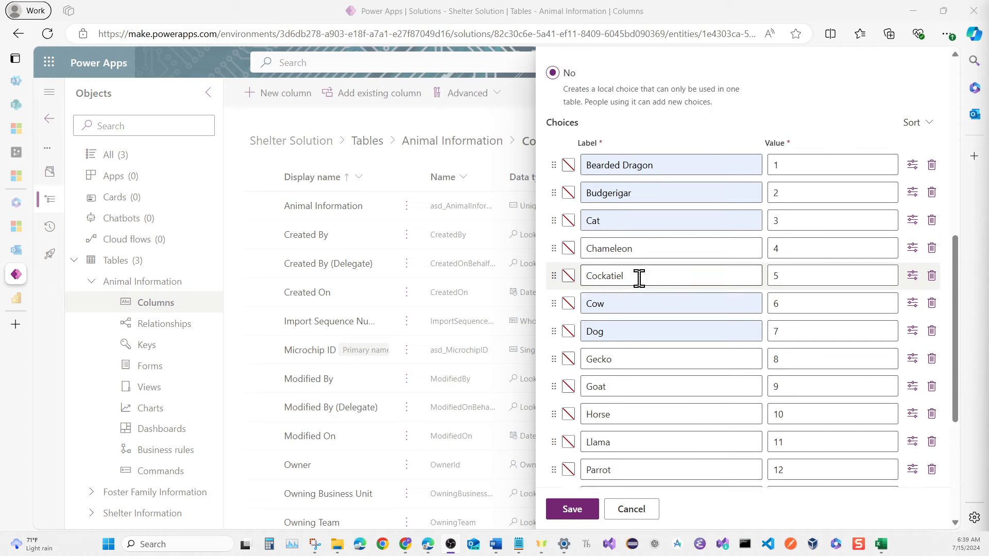
{"action": "scroll", "coordinate": [638, 286], "scroll_direction": "up", "scroll_amount": 2}
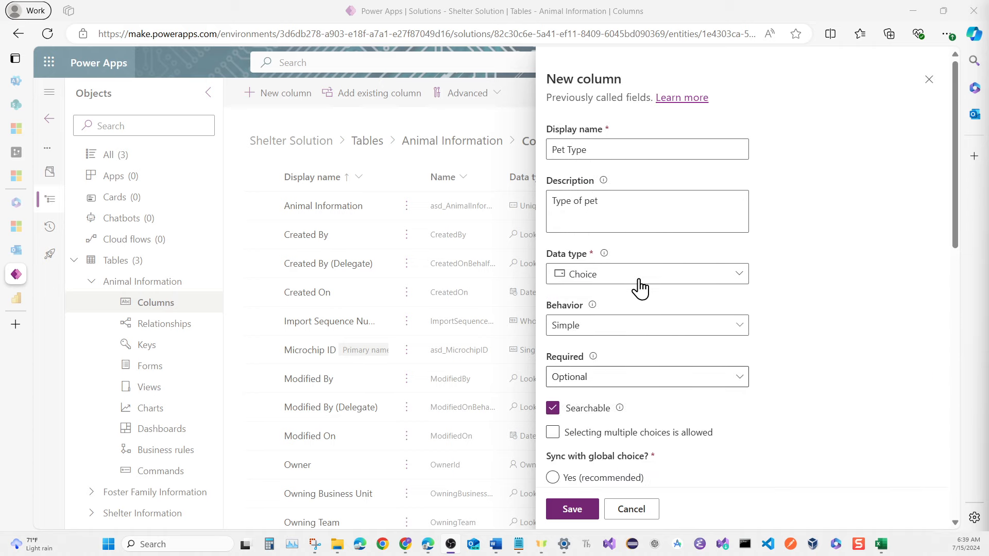
{"action": "scroll", "coordinate": [639, 286], "scroll_direction": "down", "scroll_amount": 10}
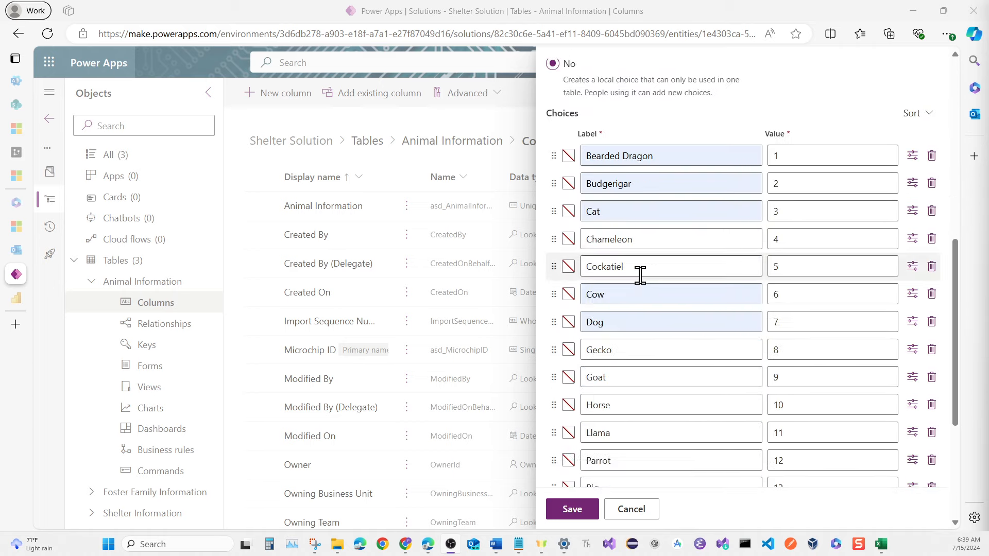
{"action": "scroll", "coordinate": [641, 276], "scroll_direction": "down", "scroll_amount": 1}
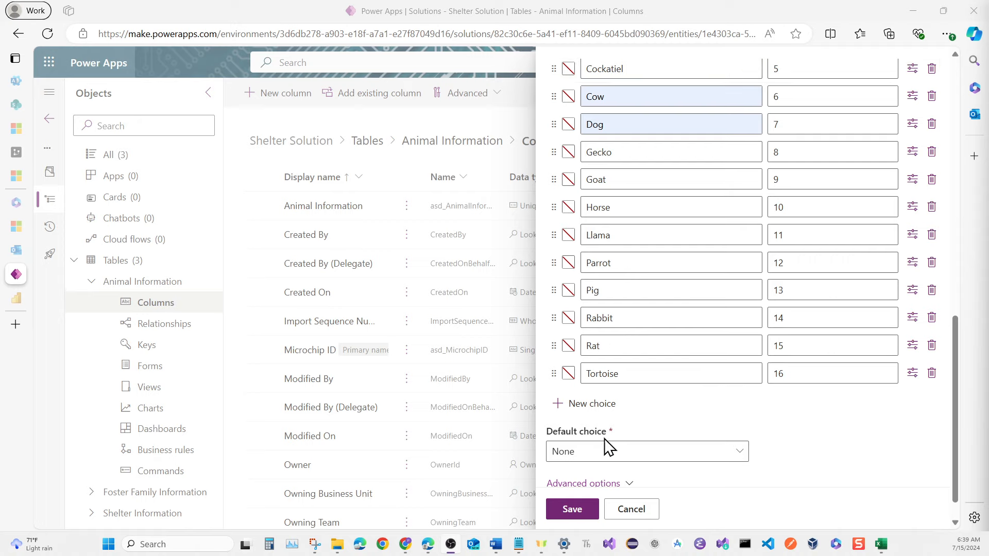
{"action": "left_click", "coordinate": [577, 510]}
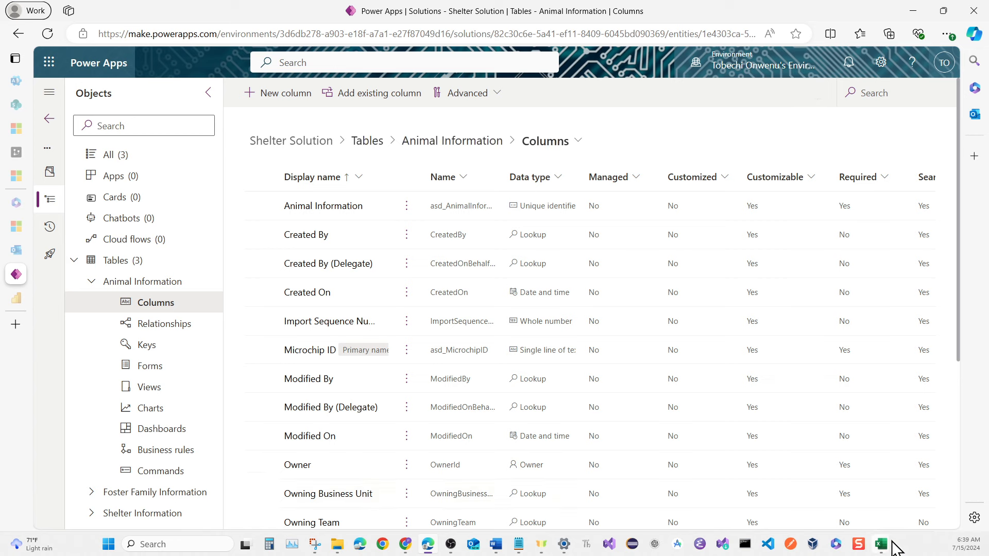
Step: Check the Animal table final Excel workbook, then start a new column named Pet D.O.B with the description "Pet's date of birth"
{"action": "mouse_move", "coordinate": [884, 551]}
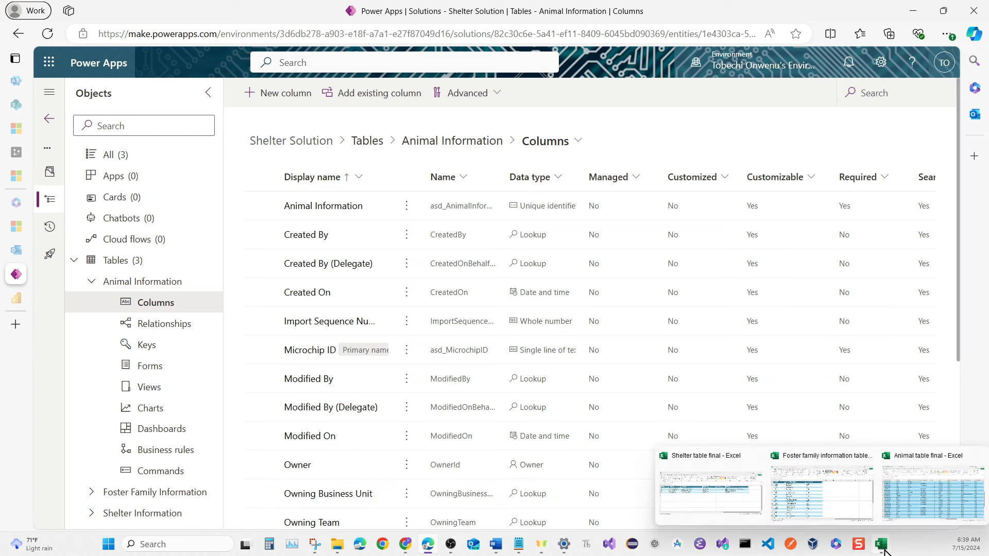
{"action": "left_click", "coordinate": [896, 515]}
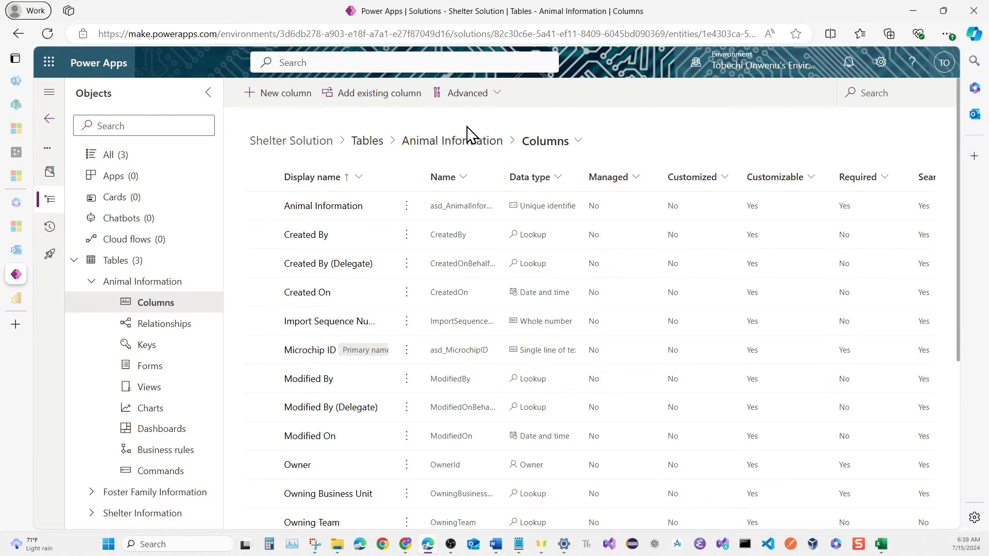
{"action": "left_click", "coordinate": [273, 98]}
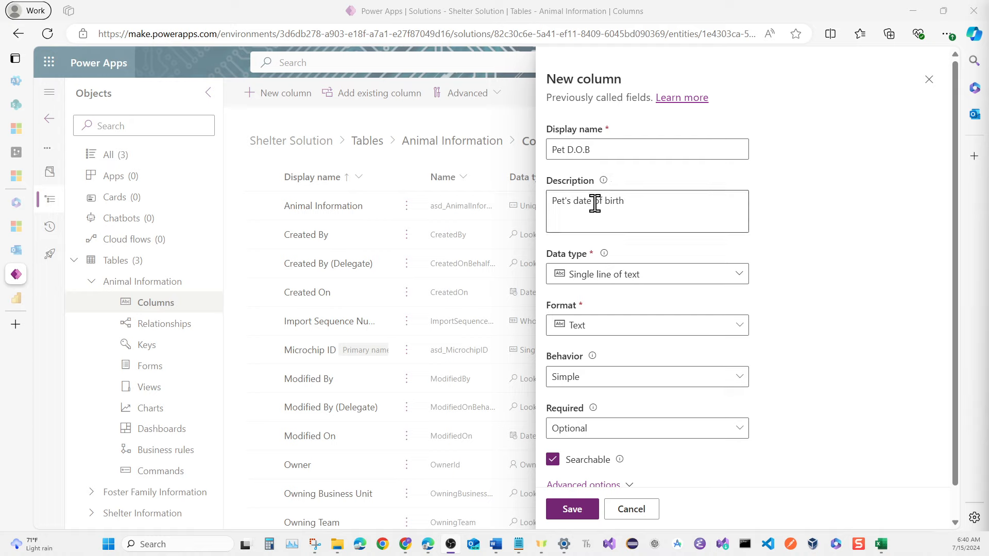
Step: Set the Pet D.O.B column's data type to Date and time with the Date only format, and save the column
{"action": "left_click", "coordinate": [640, 278]}
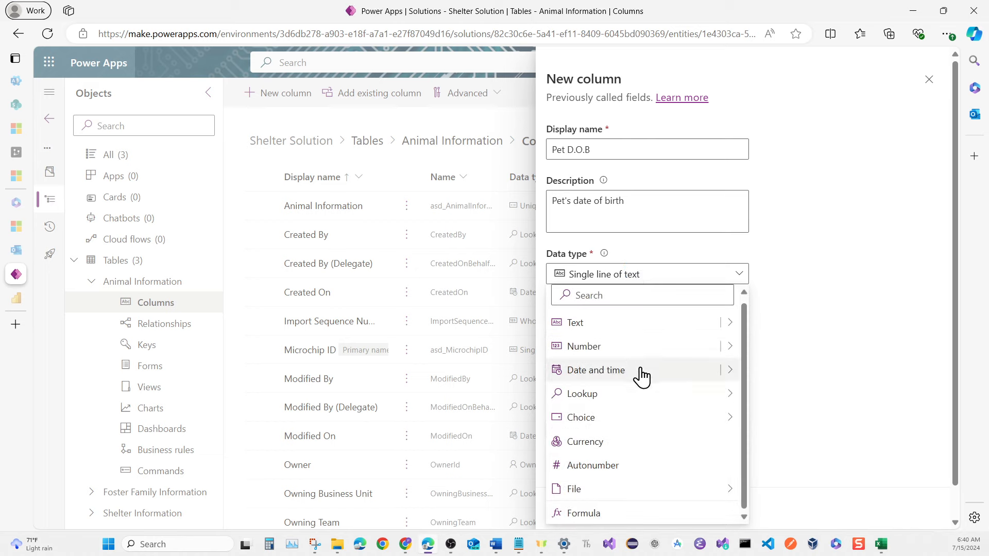
{"action": "mouse_move", "coordinate": [730, 376]}
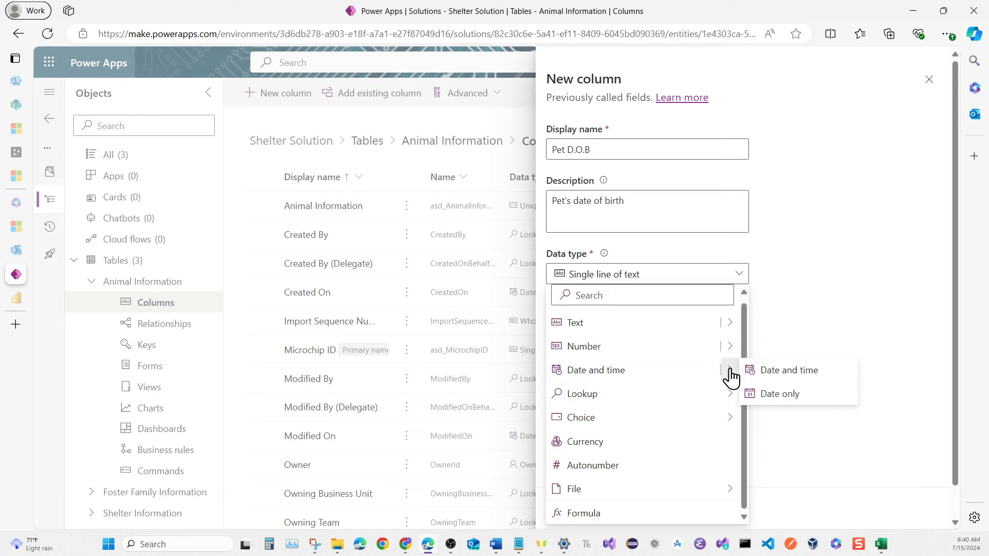
{"action": "left_click", "coordinate": [784, 395]}
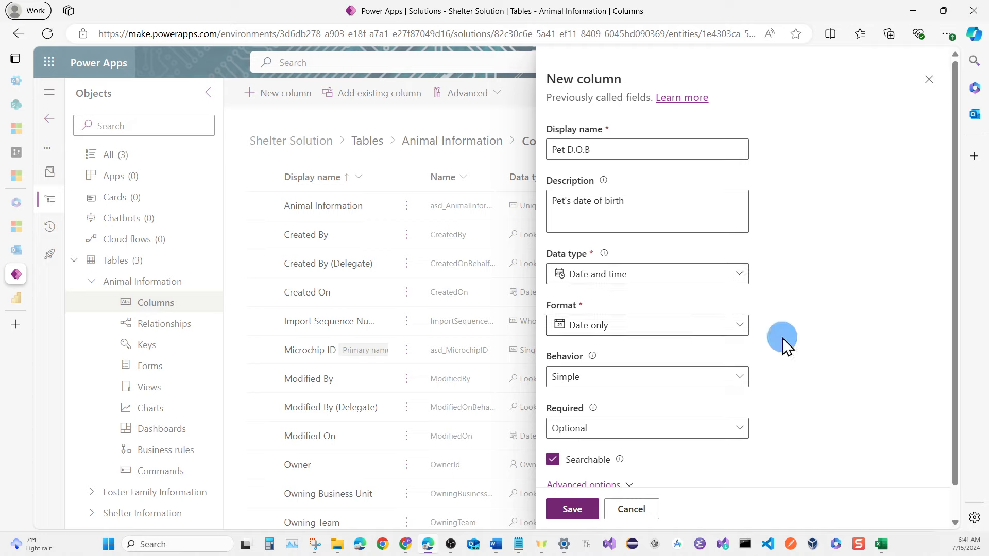
{"action": "scroll", "coordinate": [724, 382], "scroll_direction": "down", "scroll_amount": 1}
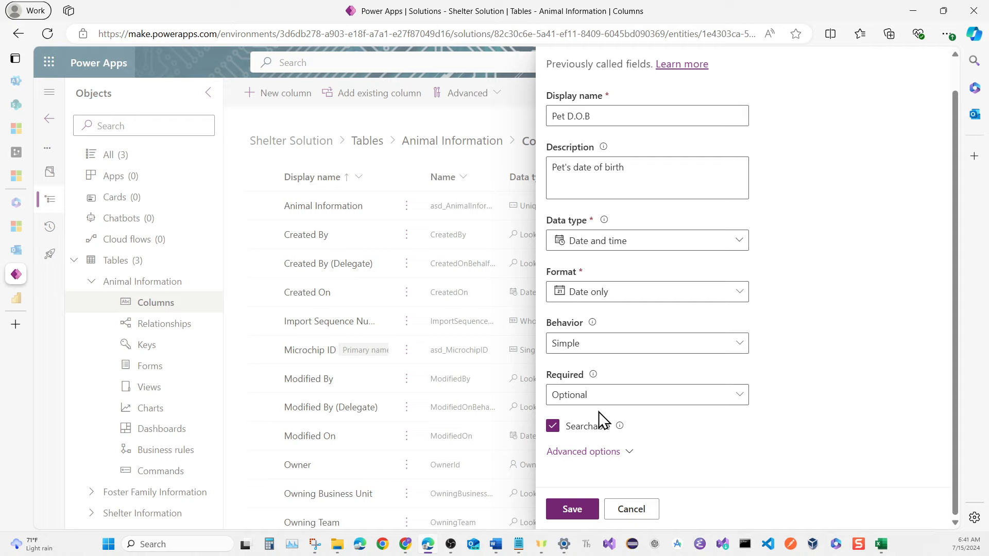
{"action": "left_click", "coordinate": [576, 503]}
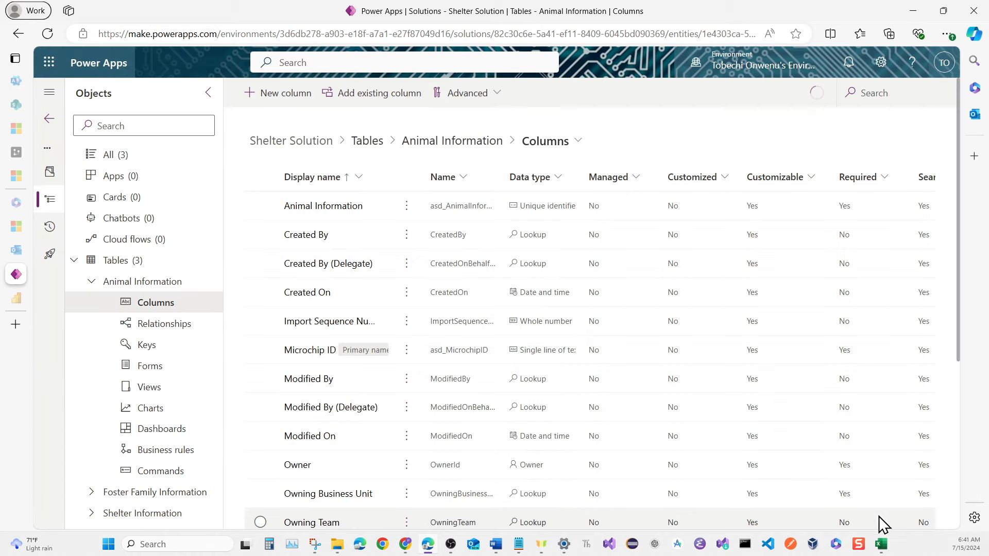
Step: Check the Animal table final Excel workbook and start a new column named Pet Age, described as "Age of pet calculated from Pet D.O.B"
{"action": "mouse_move", "coordinate": [882, 554]}
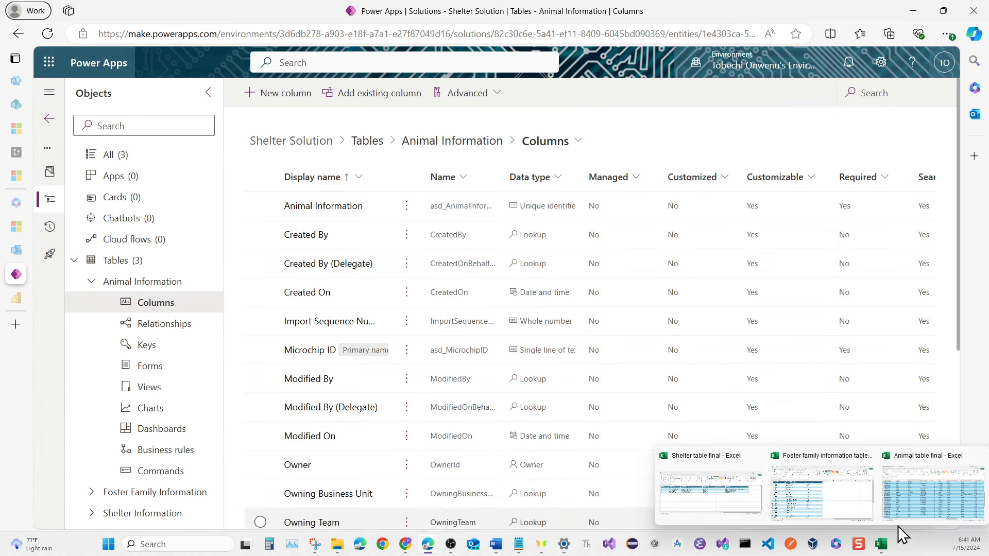
{"action": "mouse_move", "coordinate": [900, 521]}
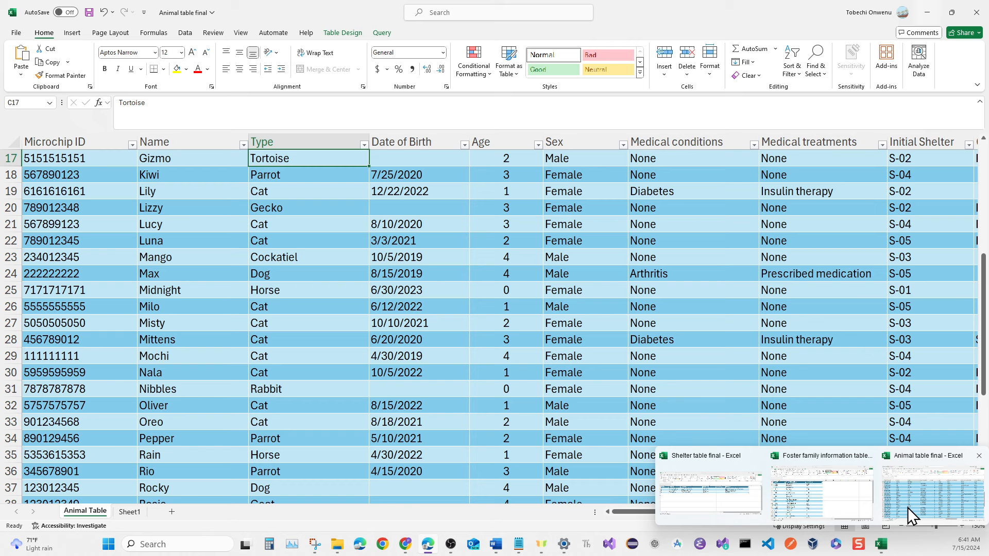
{"action": "left_click", "coordinate": [907, 508]}
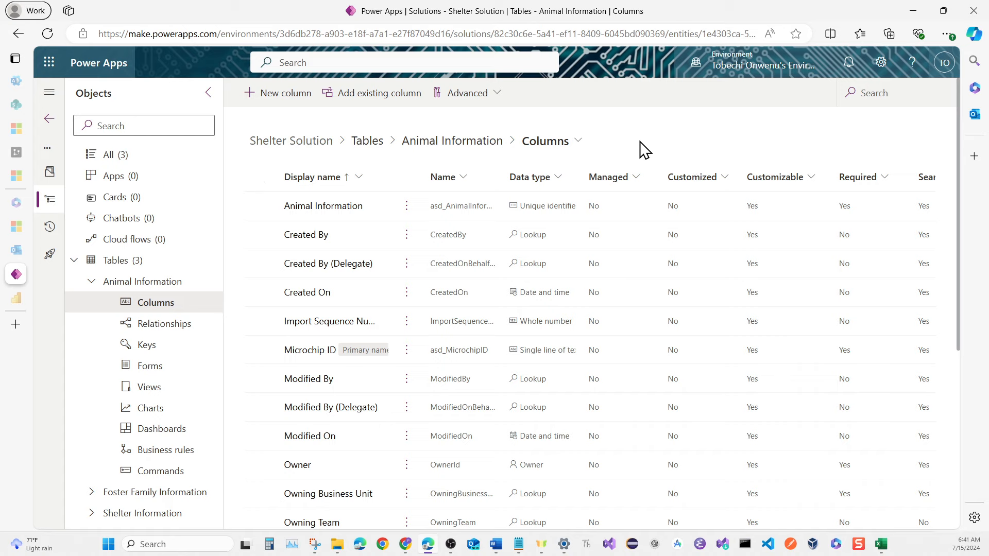
{"action": "left_click", "coordinate": [283, 106]}
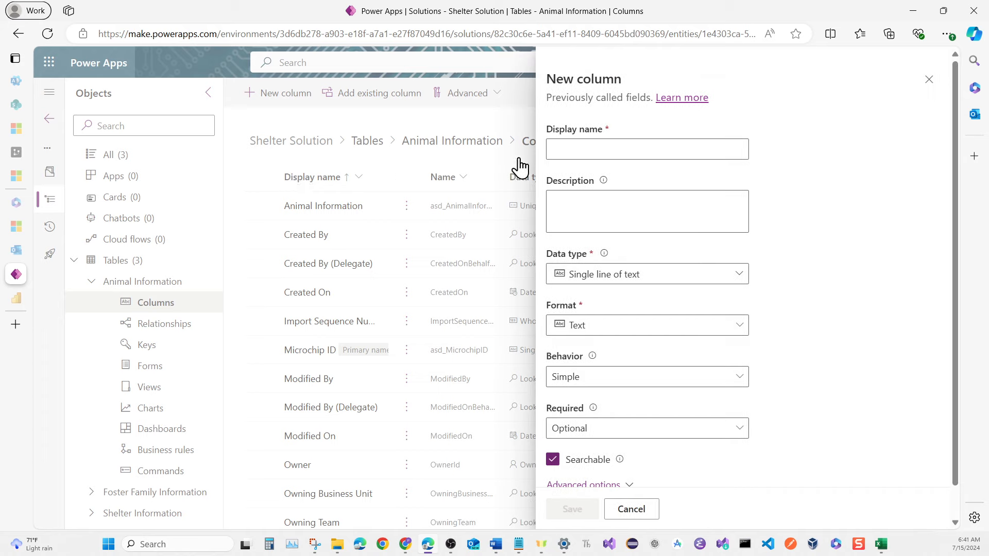
{"action": "left_click", "coordinate": [568, 150]}
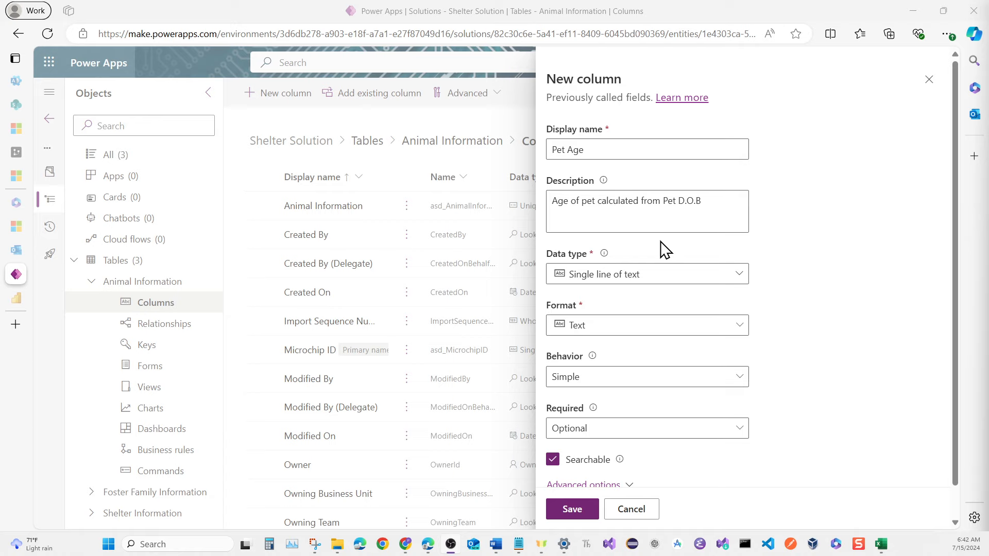
Step: Set the Pet Age column's data type to Formula and insert the 'Pet D.O.B' column reference into the formula
{"action": "left_click", "coordinate": [666, 281]}
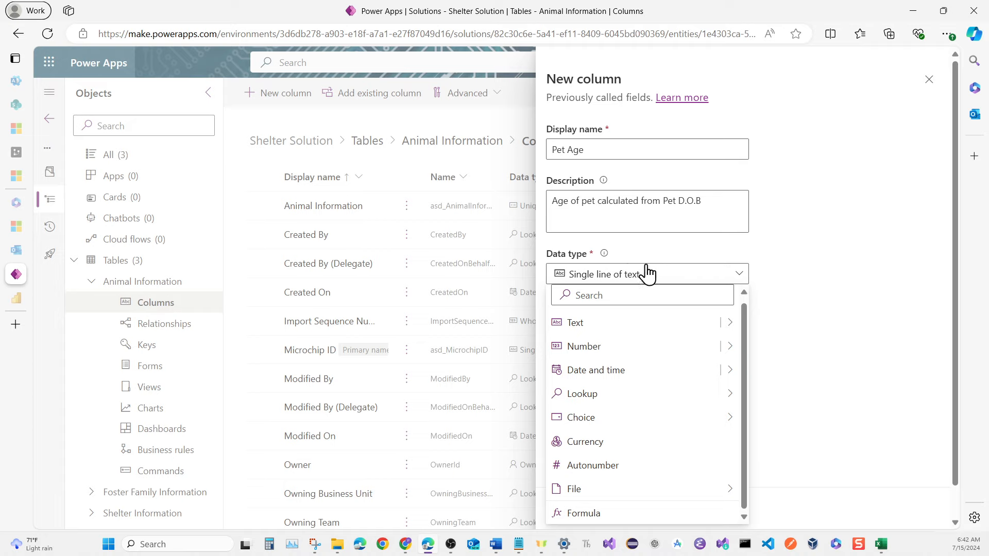
{"action": "left_click", "coordinate": [646, 273]}
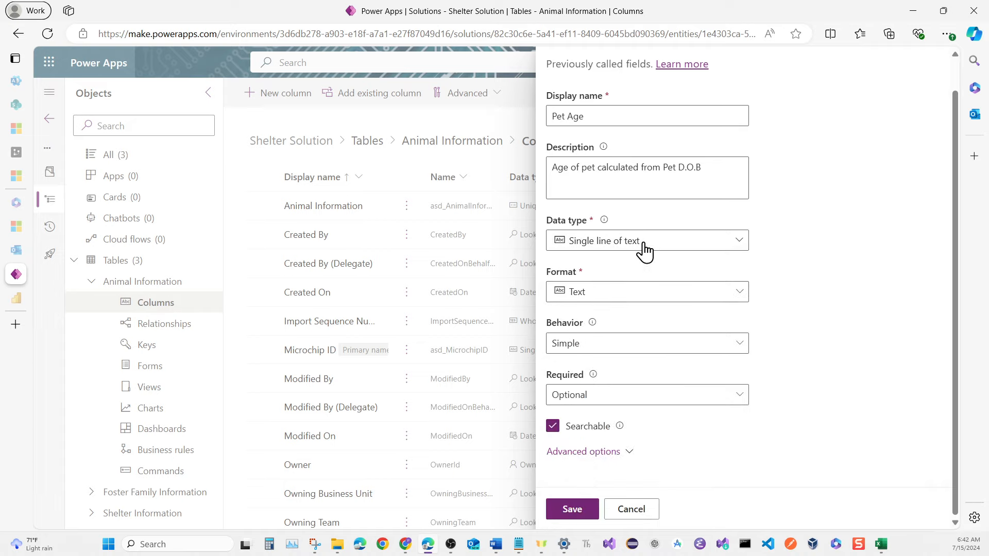
{"action": "left_click", "coordinate": [644, 247]}
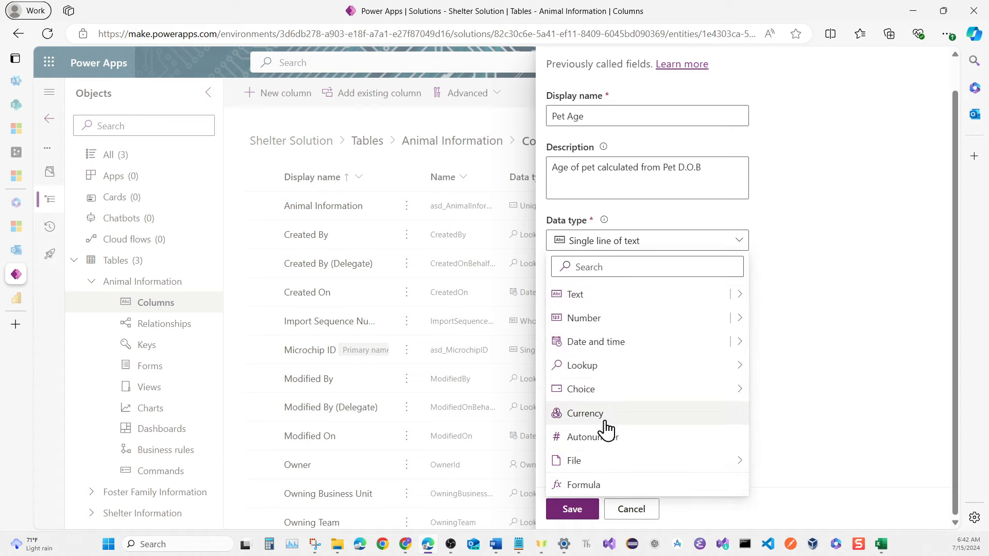
{"action": "left_click", "coordinate": [602, 486]}
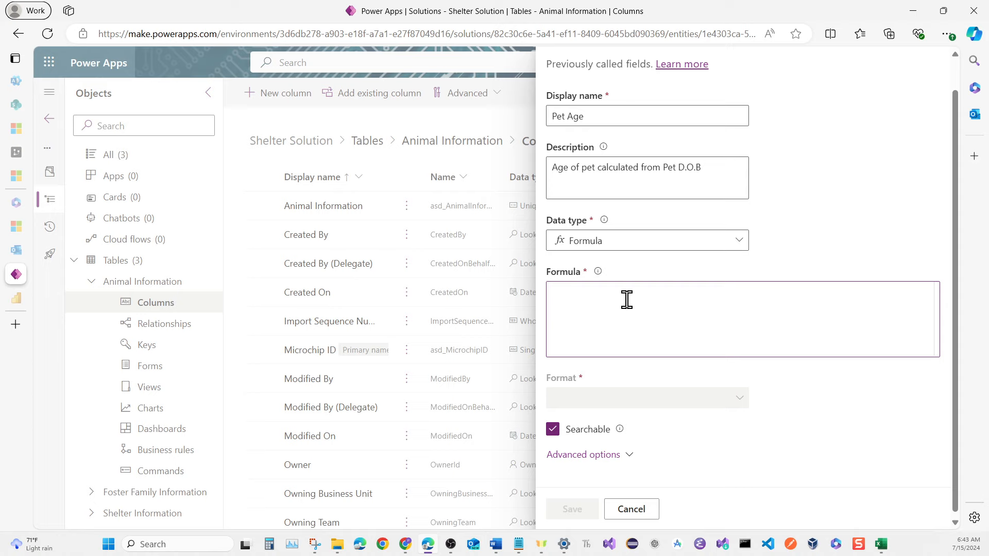
{"action": "type", "text": "p"}
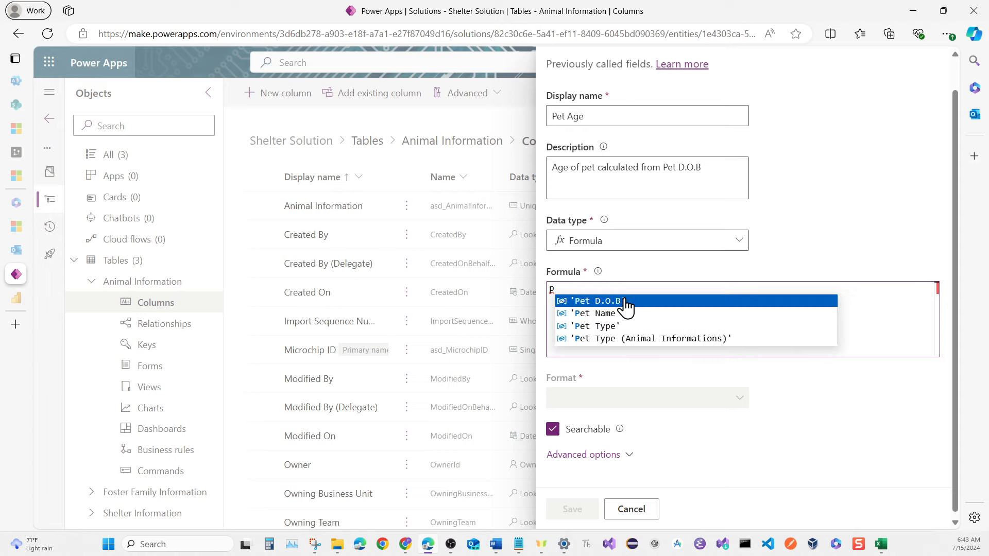
{"action": "left_click", "coordinate": [626, 306]}
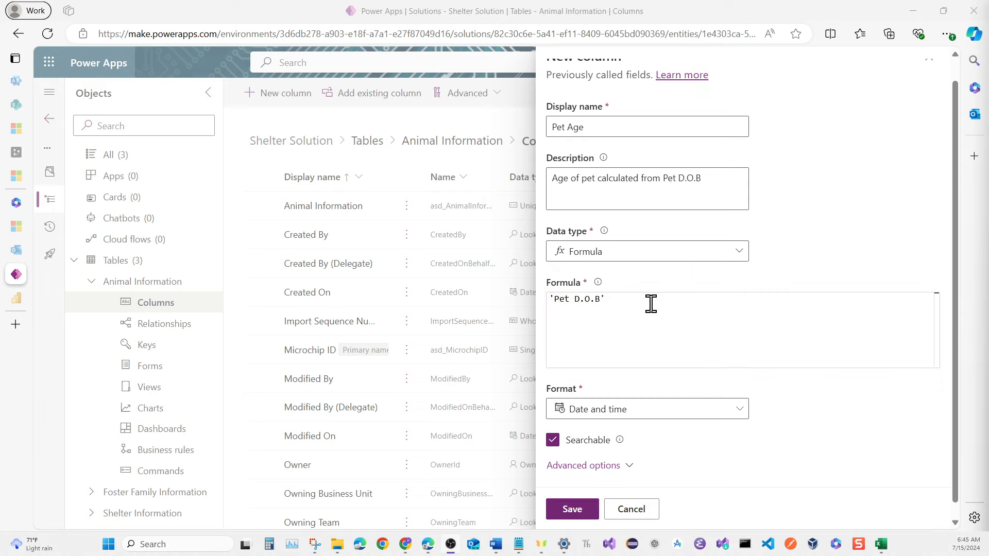
Step: Insert the DateDiff function with an opening parenthesis in front of 'Pet D.O.B' in the formula
{"action": "left_click", "coordinate": [618, 301]}
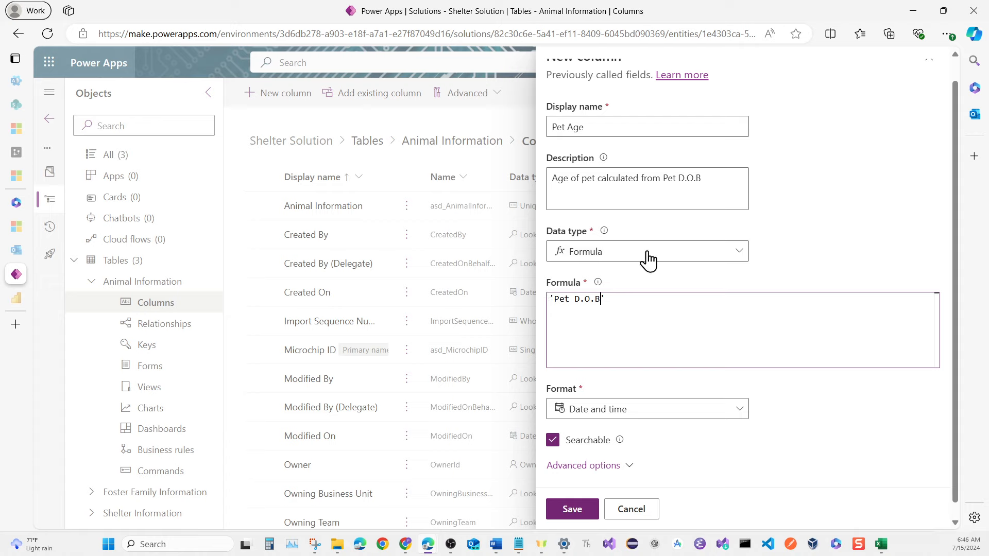
{"action": "key", "text": "Left"}
{"action": "key", "text": "Left"}
{"action": "key", "text": "Left"}
{"action": "key", "text": "Left"}
{"action": "key", "text": "Left"}
{"action": "type", "text": "Da"}
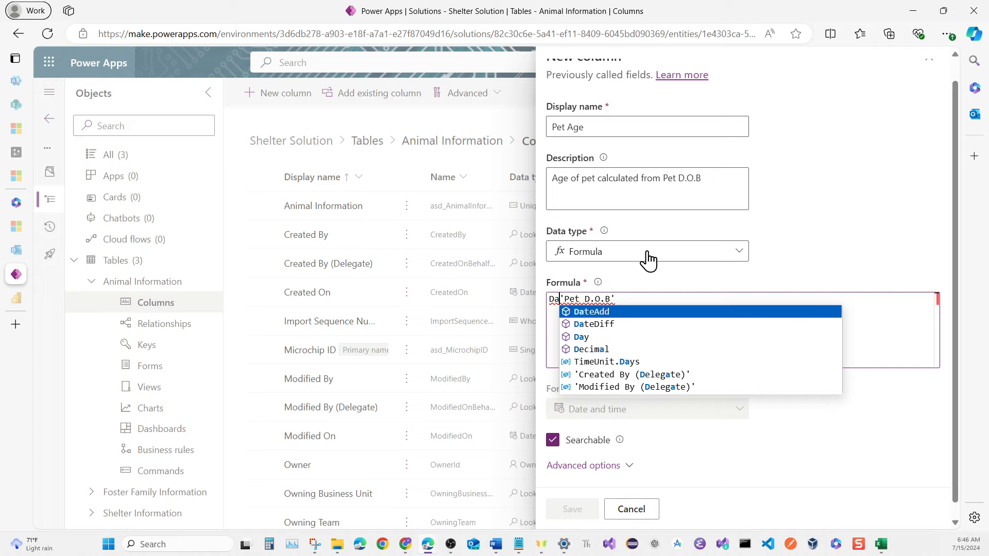
{"action": "left_click", "coordinate": [599, 328]}
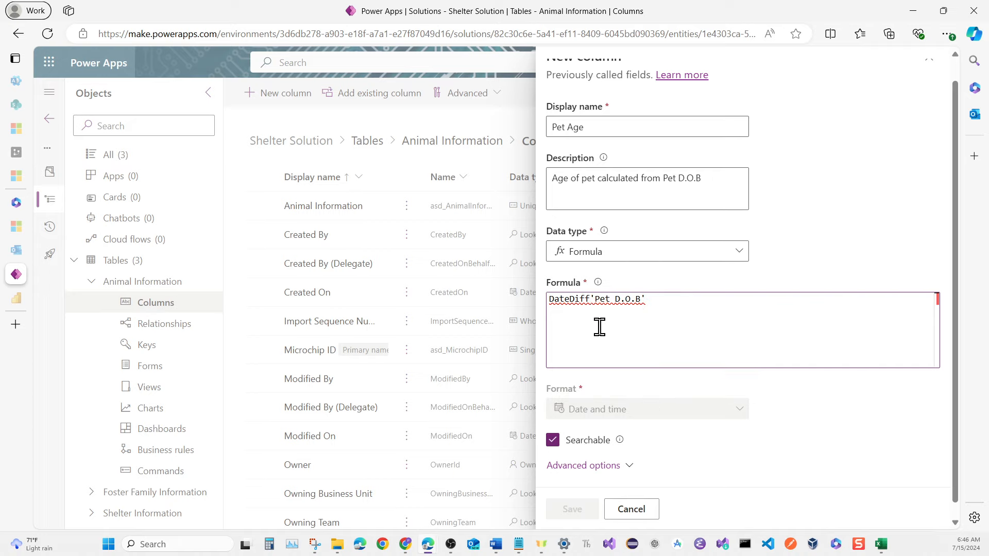
{"action": "type", "text": "("}
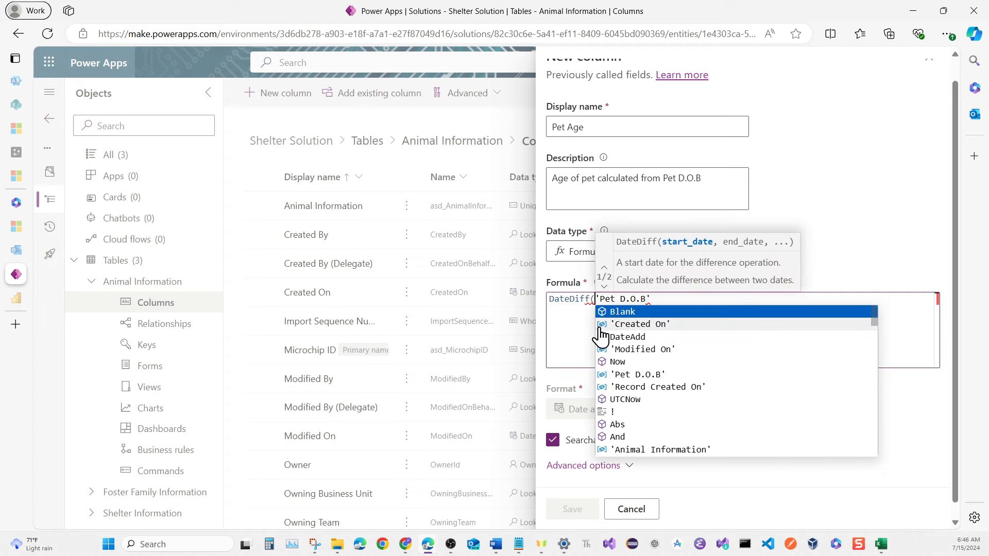
Step: Complete the formula as DateDiff('Pet D.O.B',Now(),TimeUnit.Years), adding the end date, the unit and the closing parenthesis
{"action": "left_click", "coordinate": [564, 309]}
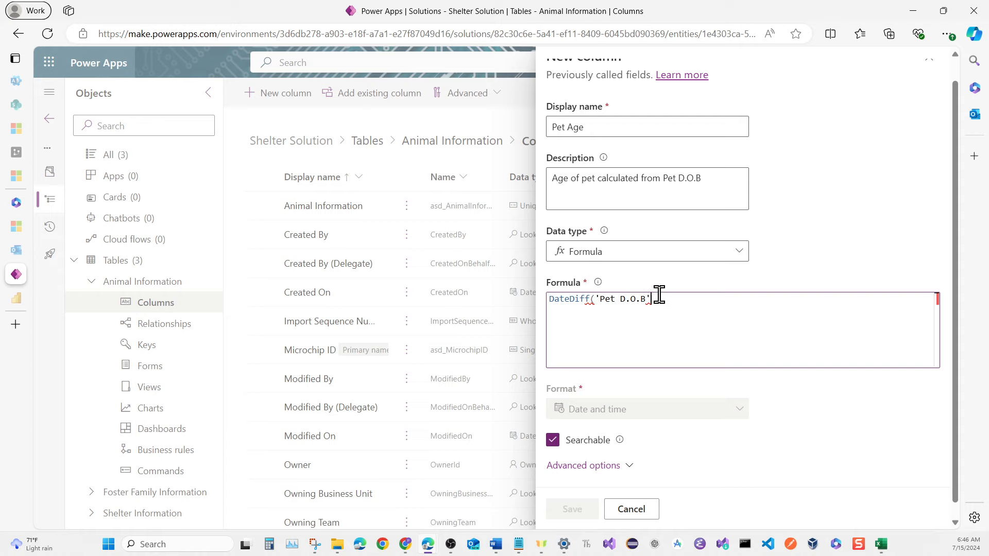
{"action": "type", "text": ","}
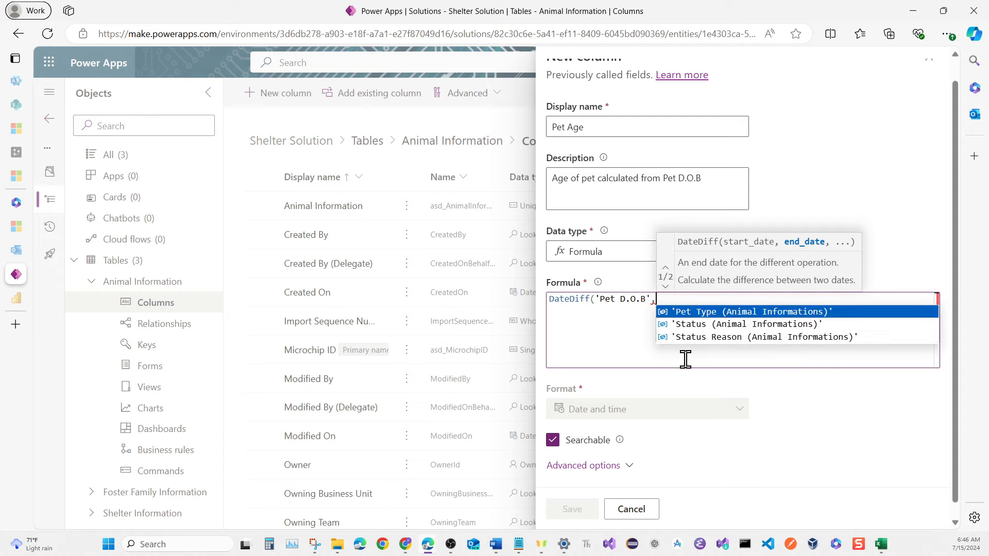
{"action": "type", "text": "Now"}
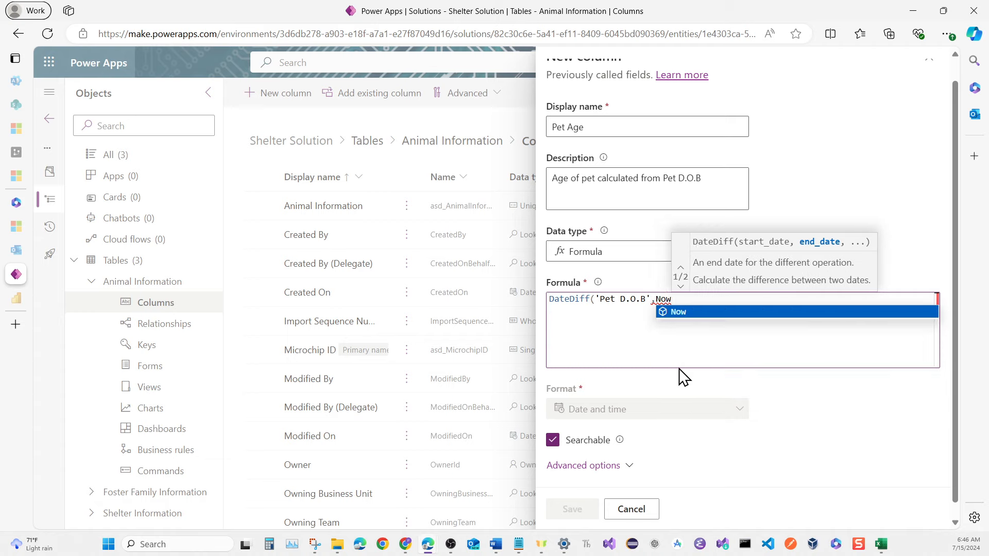
{"action": "type", "text": "("}
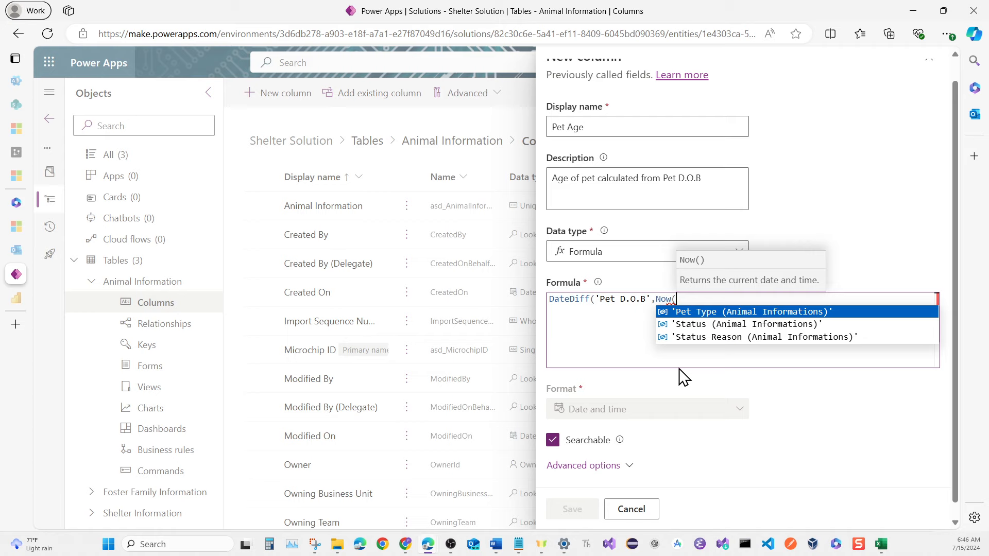
{"action": "type", "text": ")"}
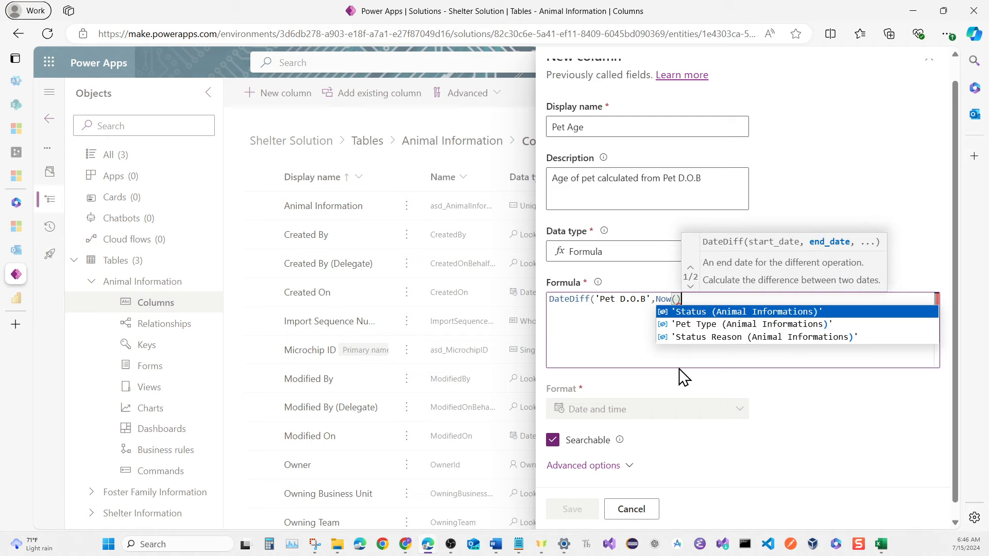
{"action": "type", "text": ","}
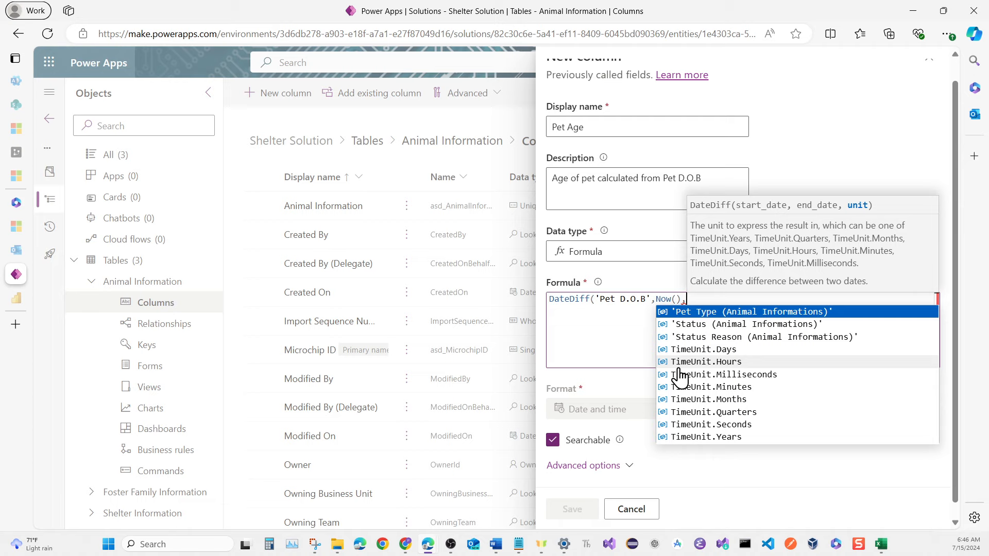
{"action": "left_click", "coordinate": [700, 437]}
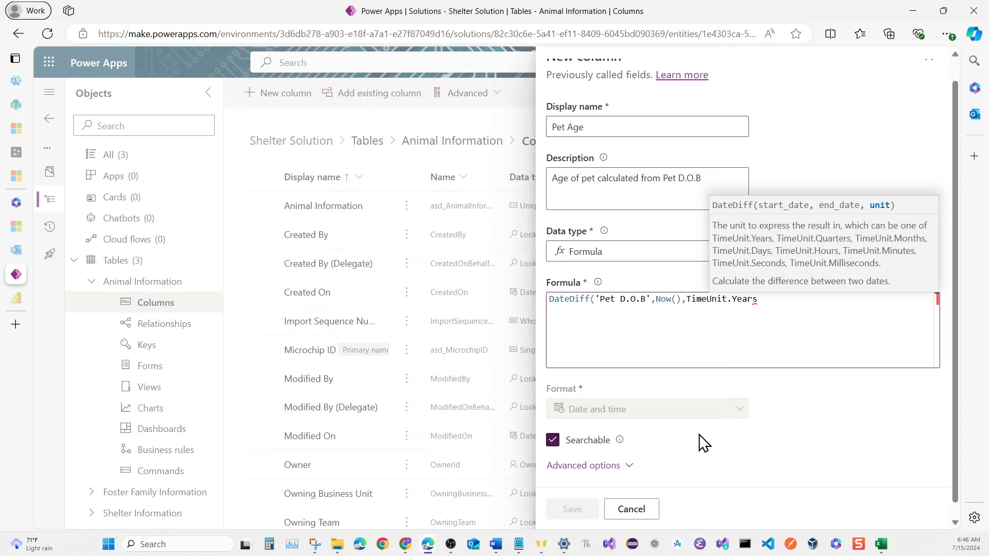
{"action": "type", "text": ")"}
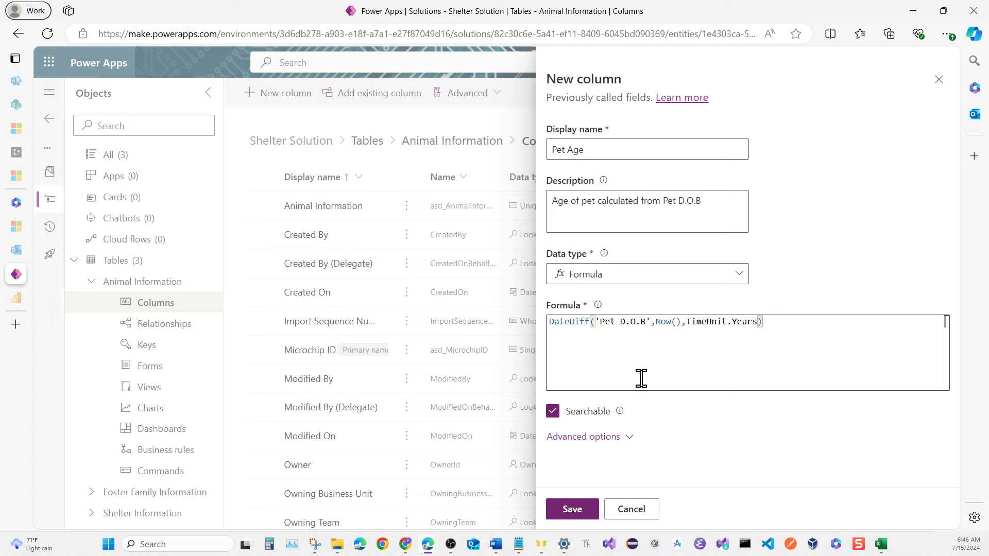
Step: Expand the Pet Age column's advanced options and set the formula data type to Whole number
{"action": "left_click", "coordinate": [597, 438]}
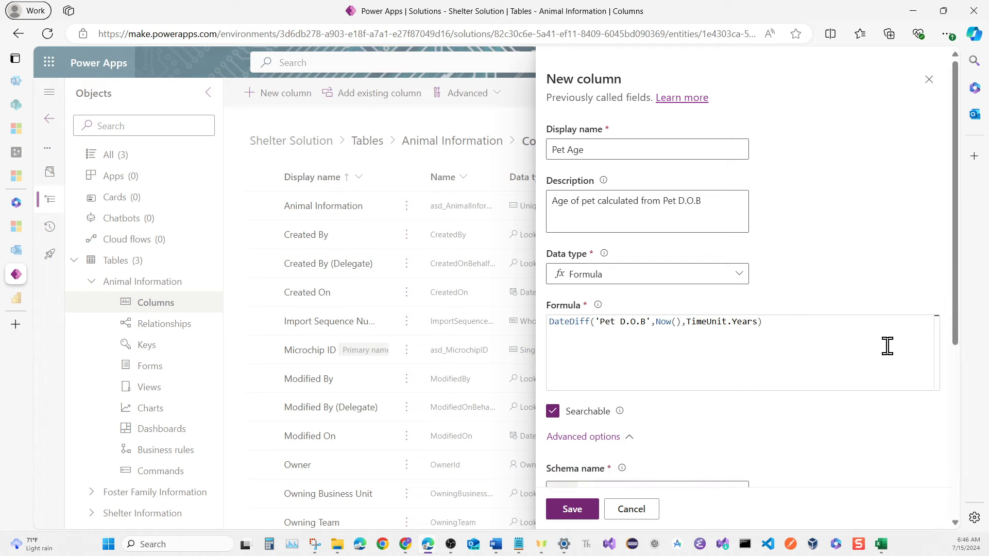
{"action": "left_click_drag", "start_coordinate": [959, 292], "coordinate": [951, 397]}
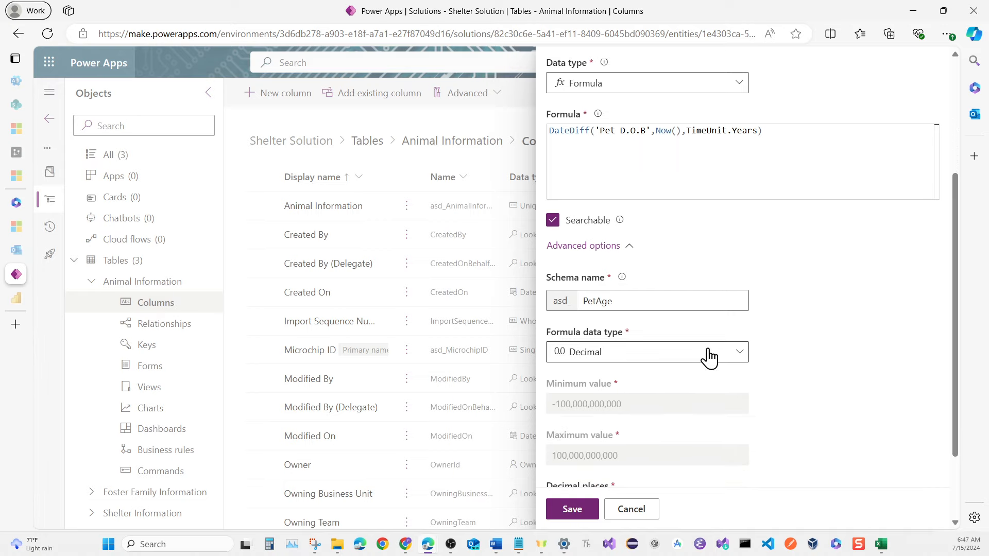
{"action": "left_click", "coordinate": [622, 355]}
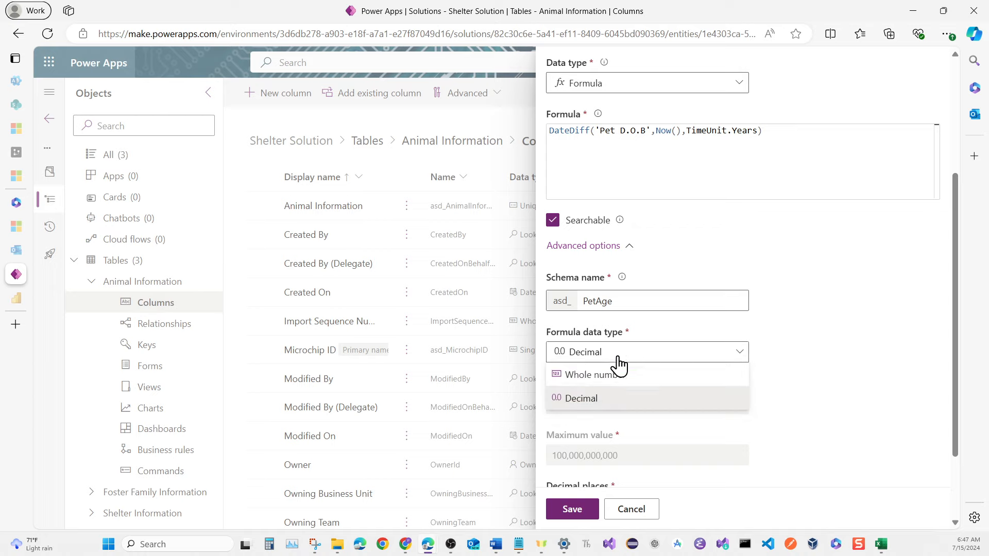
{"action": "left_click", "coordinate": [621, 378]}
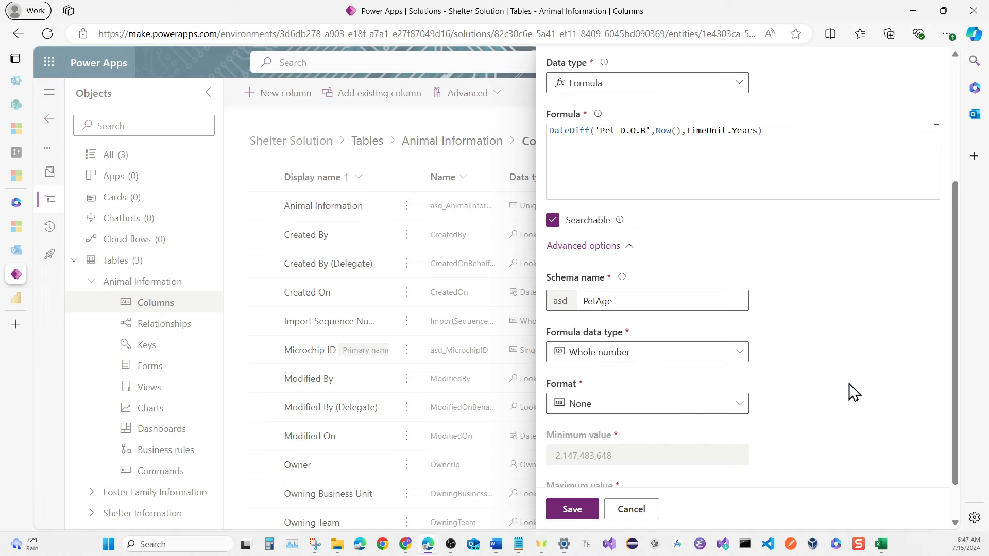
Step: Save the Pet Age formula column with its number format left at None
{"action": "scroll", "coordinate": [765, 386], "scroll_direction": "down", "scroll_amount": 1}
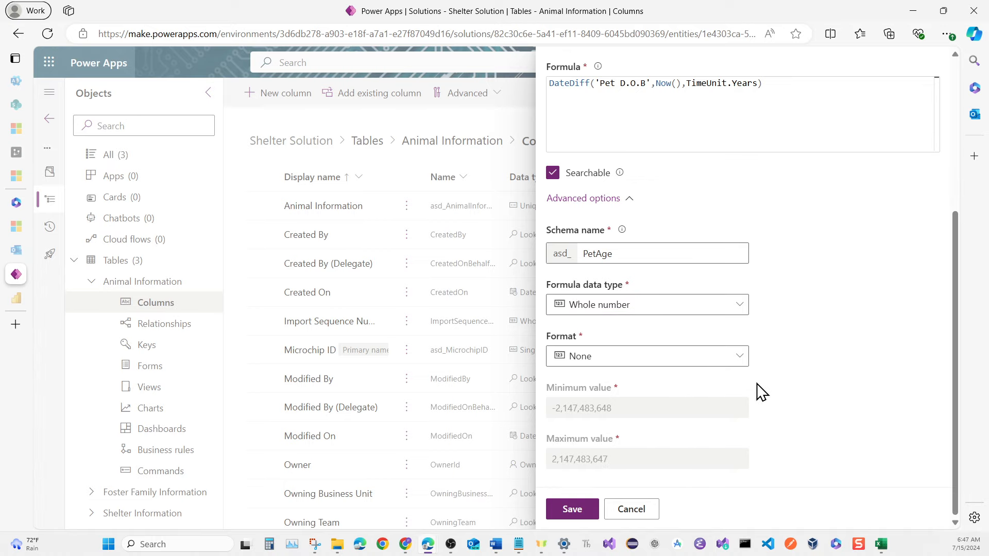
{"action": "left_click", "coordinate": [567, 513]}
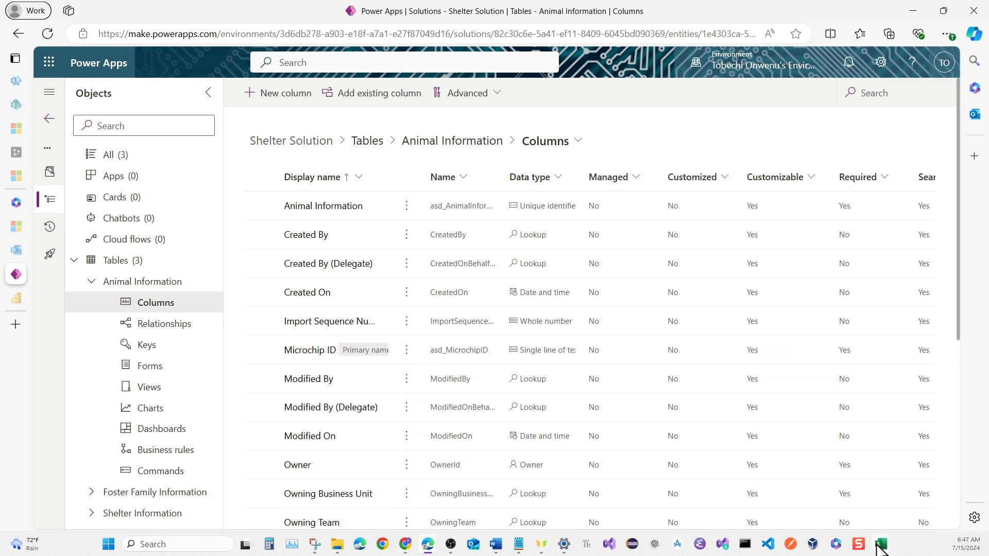
Step: Check the distinct values of the Sex column in the Animal table final workbook in Excel, and return to Power Apps
{"action": "mouse_move", "coordinate": [880, 549]}
{"action": "left_click", "coordinate": [902, 498]}
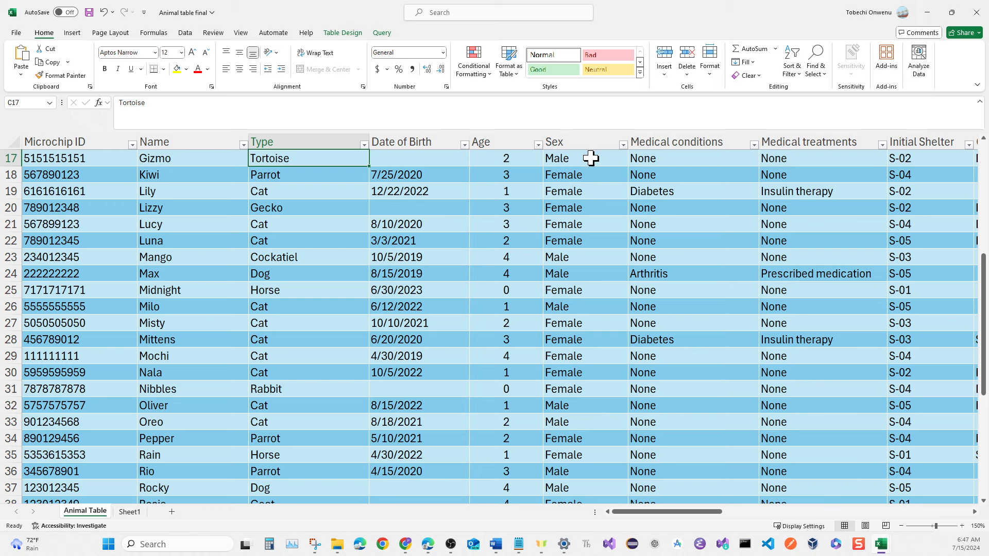
{"action": "left_click", "coordinate": [623, 145]}
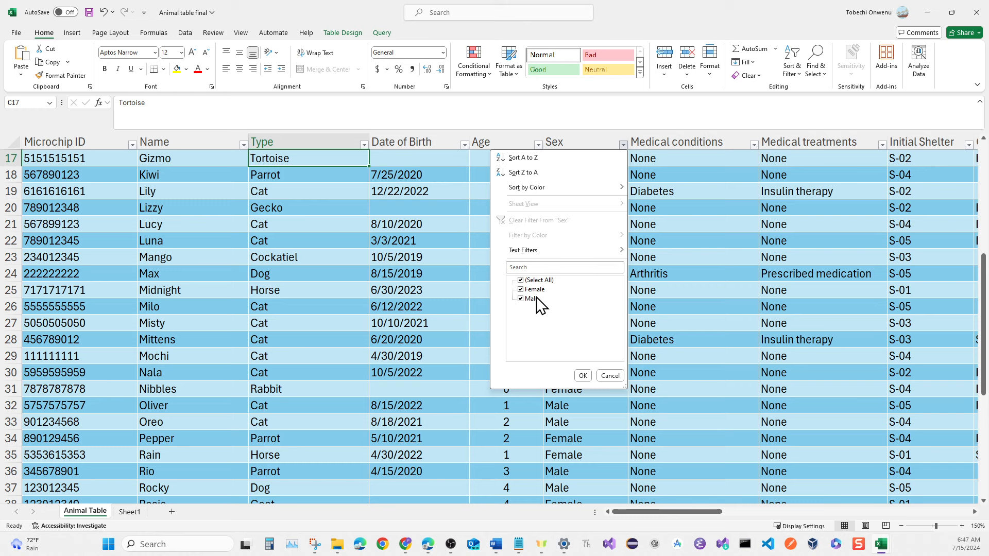
{"action": "left_click", "coordinate": [925, 13]}
{"action": "left_click", "coordinate": [926, 12]}
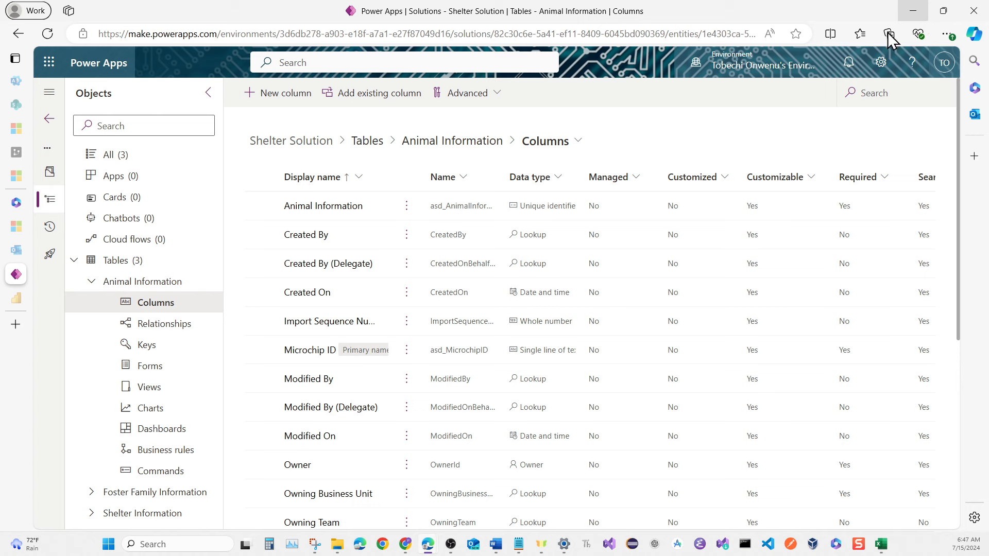
Step: Start a new column in the Animal Information table named Pet Sex with the description "Sex of pet"
{"action": "left_click", "coordinate": [299, 96]}
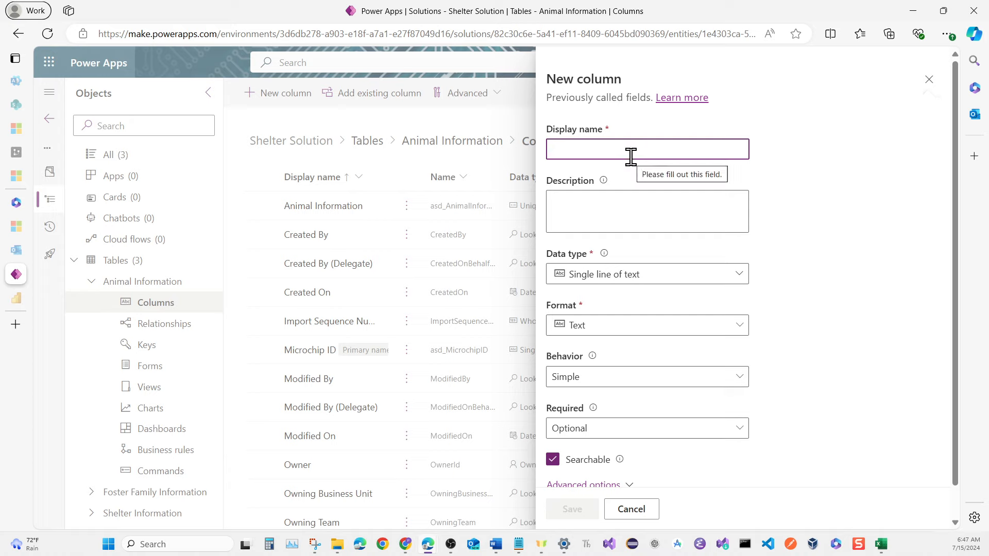
{"action": "type", "text": "Pet Sex"}
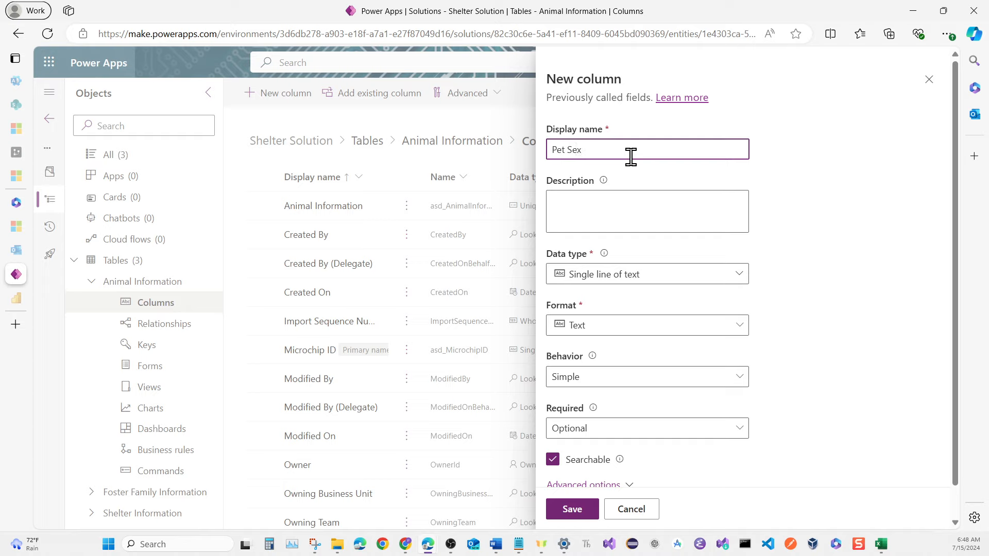
{"action": "left_click", "coordinate": [626, 208]}
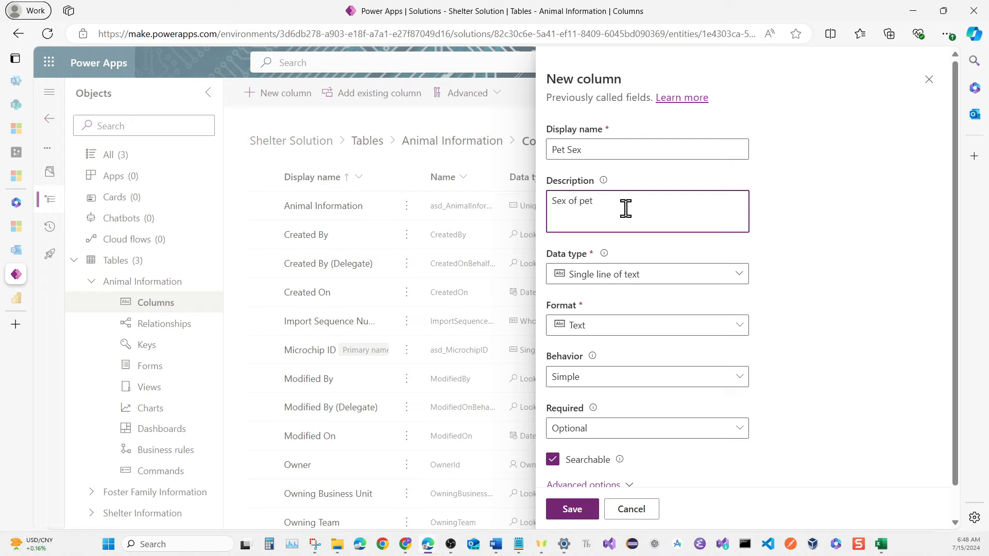
Step: Set the Pet Sex column's data type to Choice and make it a local choice not synced with a global choice
{"action": "left_click", "coordinate": [689, 282]}
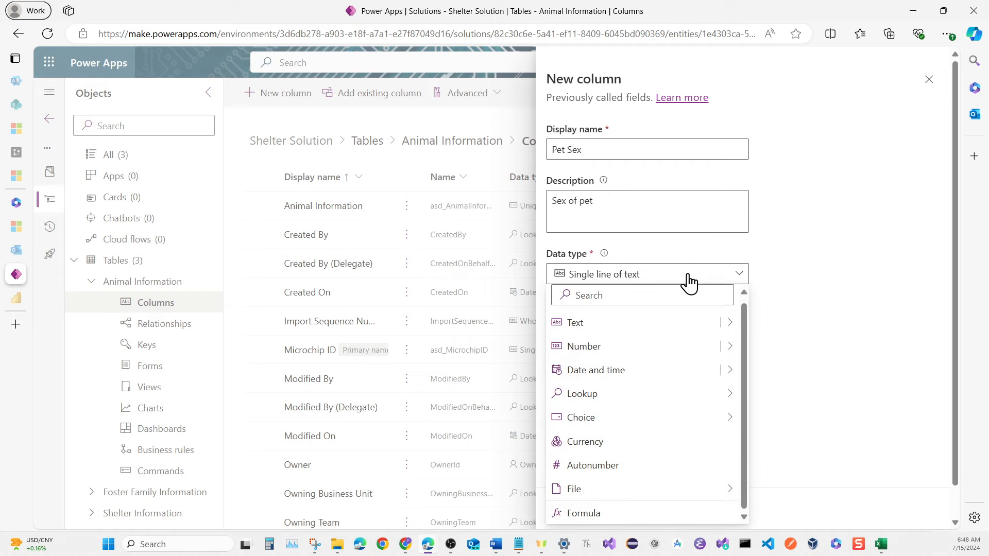
{"action": "mouse_move", "coordinate": [679, 425]}
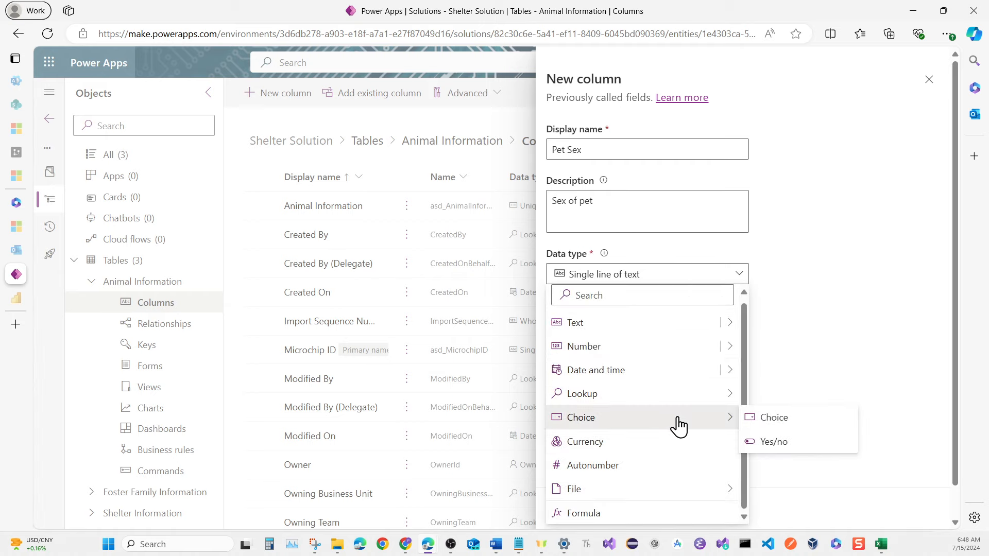
{"action": "left_click", "coordinate": [766, 425]}
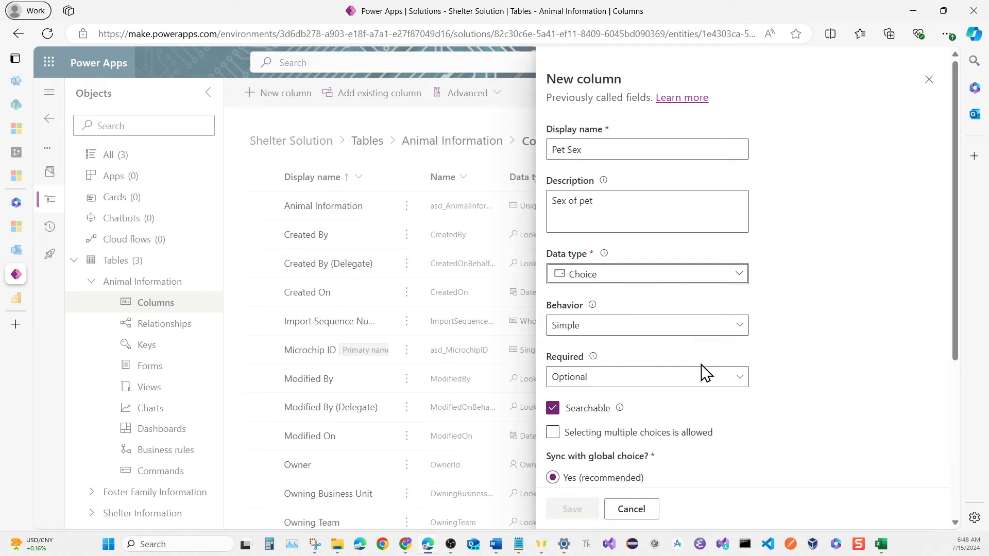
{"action": "scroll", "coordinate": [686, 390], "scroll_direction": "down", "scroll_amount": 2}
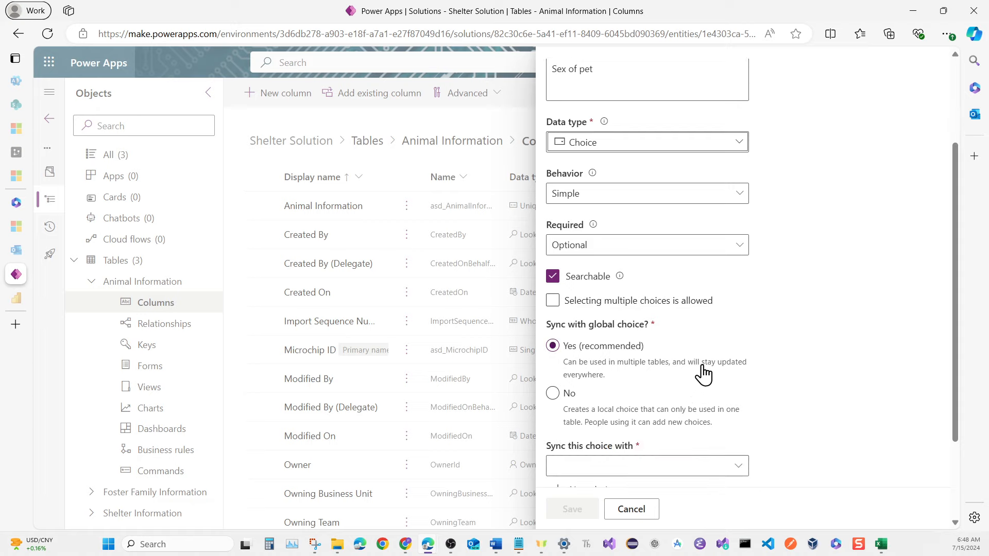
{"action": "scroll", "coordinate": [702, 375], "scroll_direction": "down", "scroll_amount": 1}
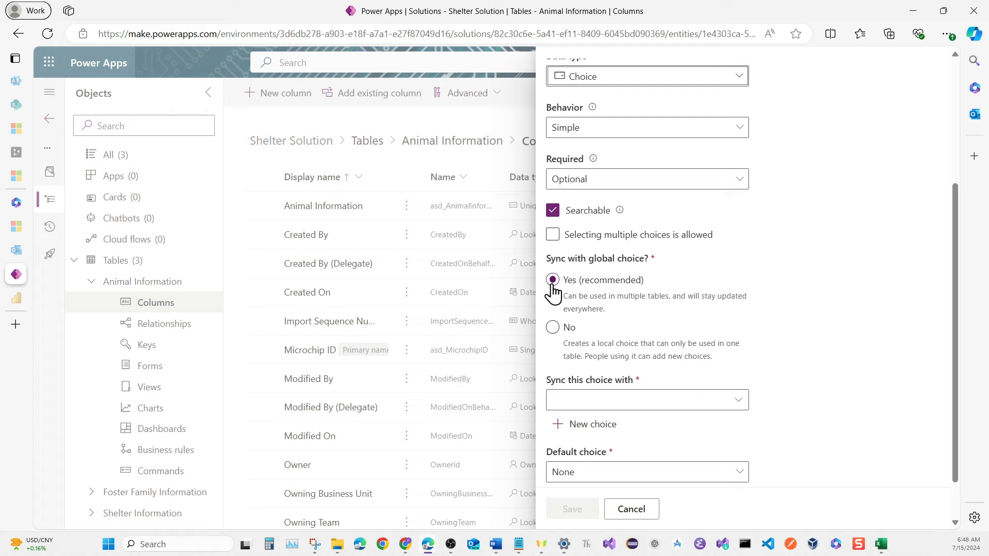
{"action": "left_click", "coordinate": [552, 328]}
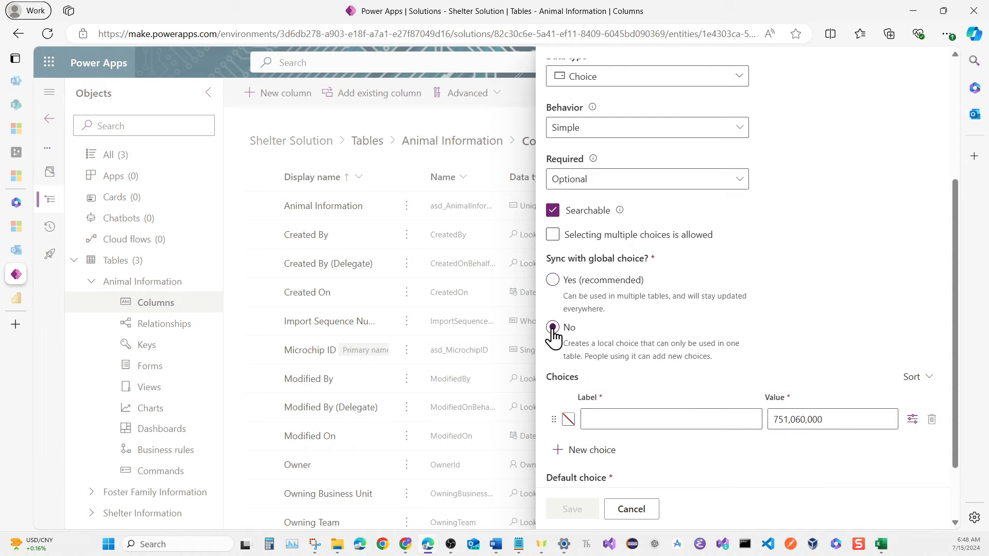
Step: Define the first Pet Sex choice with the label Female and the value 1
{"action": "scroll", "coordinate": [589, 315], "scroll_direction": "down", "scroll_amount": 1}
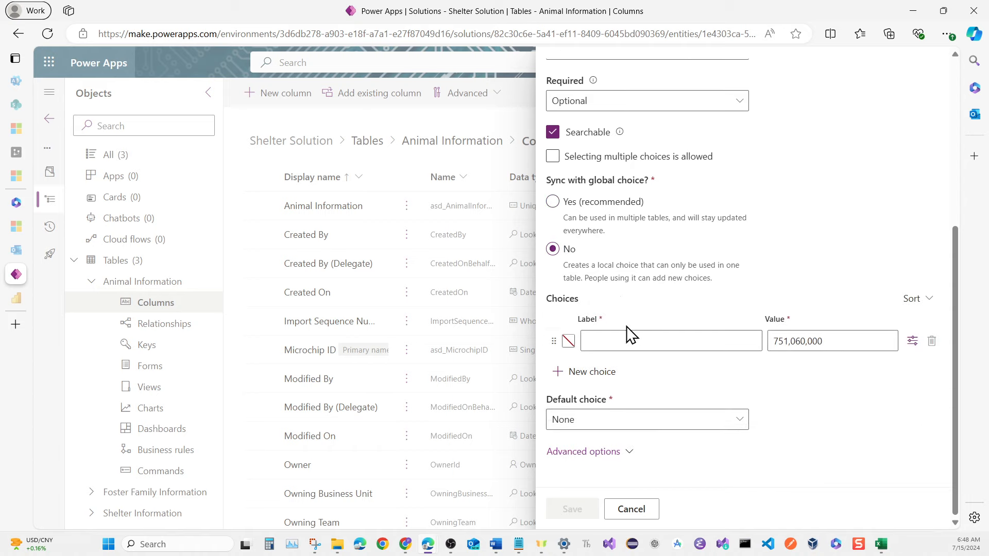
{"action": "left_click", "coordinate": [622, 343]}
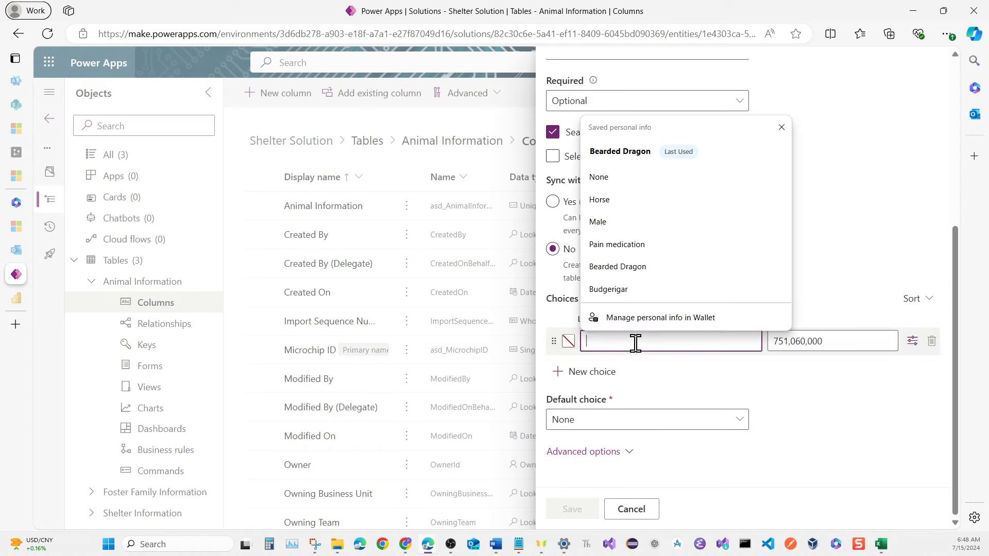
{"action": "type", "text": "Femal"}
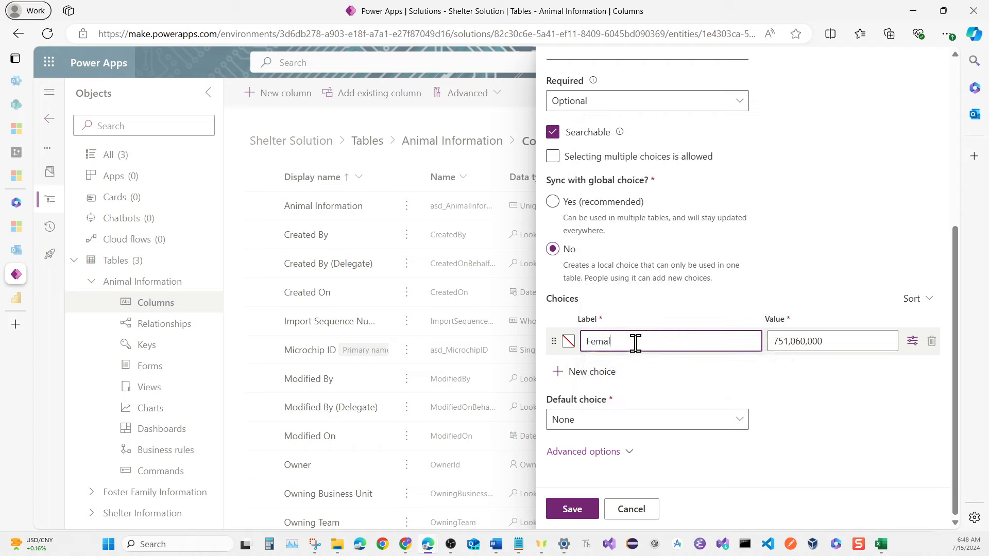
{"action": "type", "text": "e"}
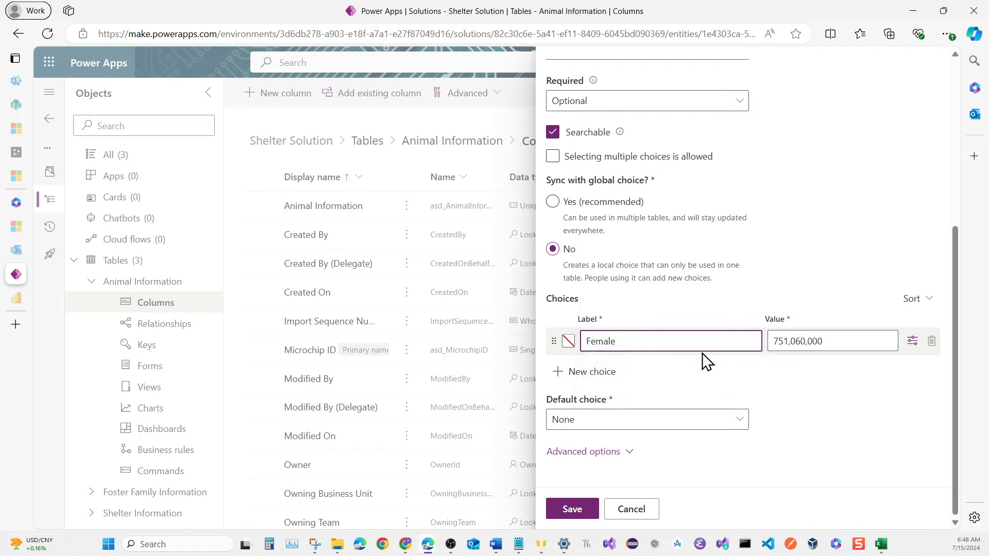
{"action": "left_click", "coordinate": [782, 340]}
{"action": "double_click", "coordinate": [783, 339]}
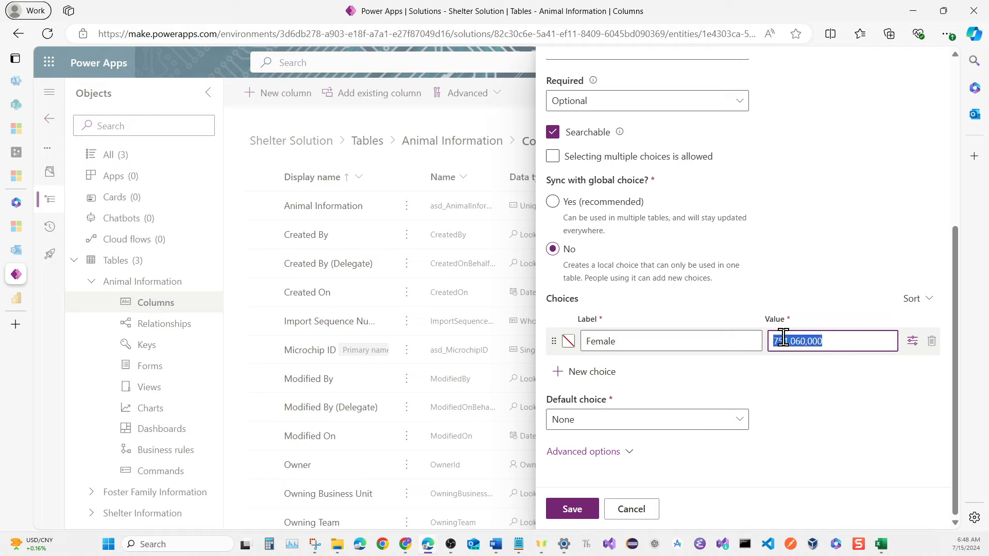
{"action": "type", "text": "1"}
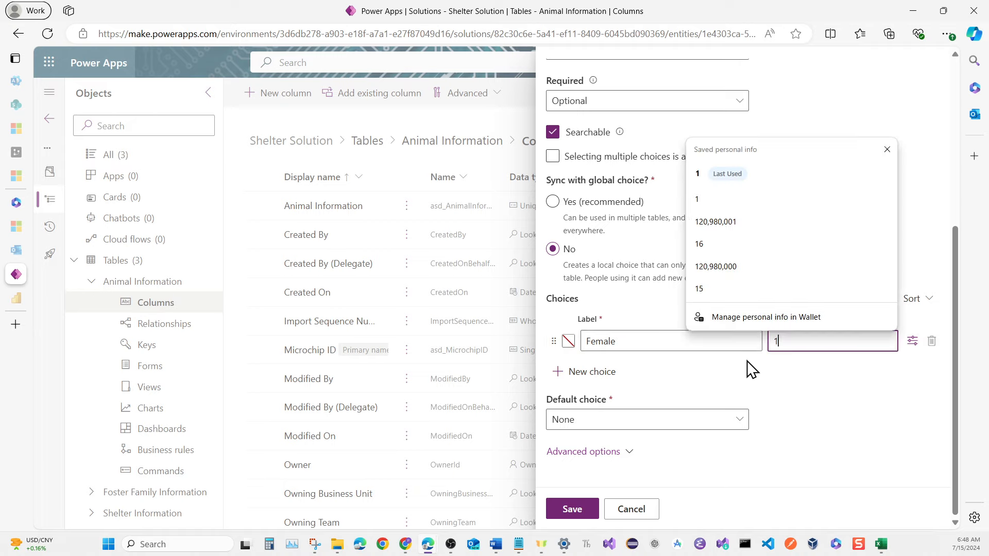
Step: Add a second choice labelled Male with the value 2, and save the Pet Sex column
{"action": "left_click", "coordinate": [590, 371]}
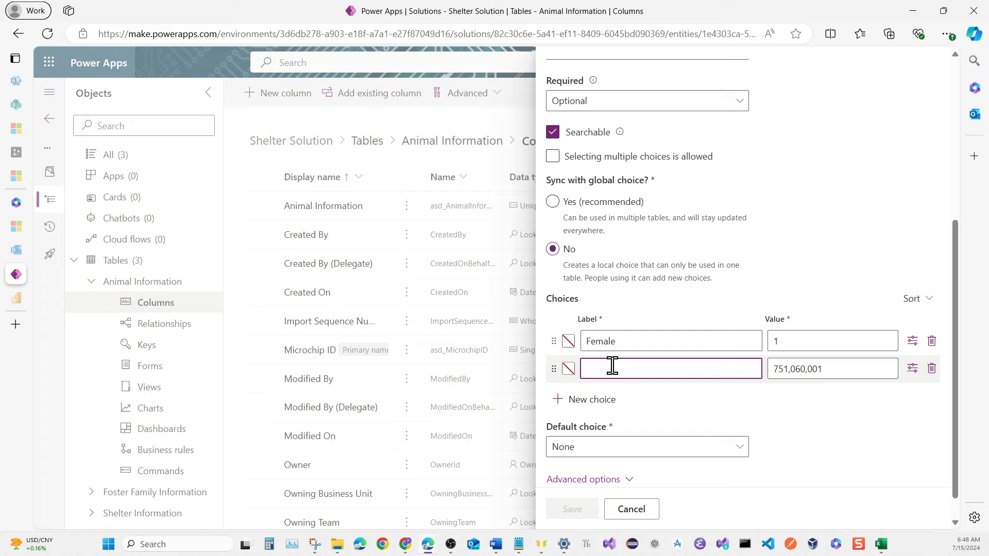
{"action": "type", "text": "Male"}
{"action": "key", "text": "Escape"}
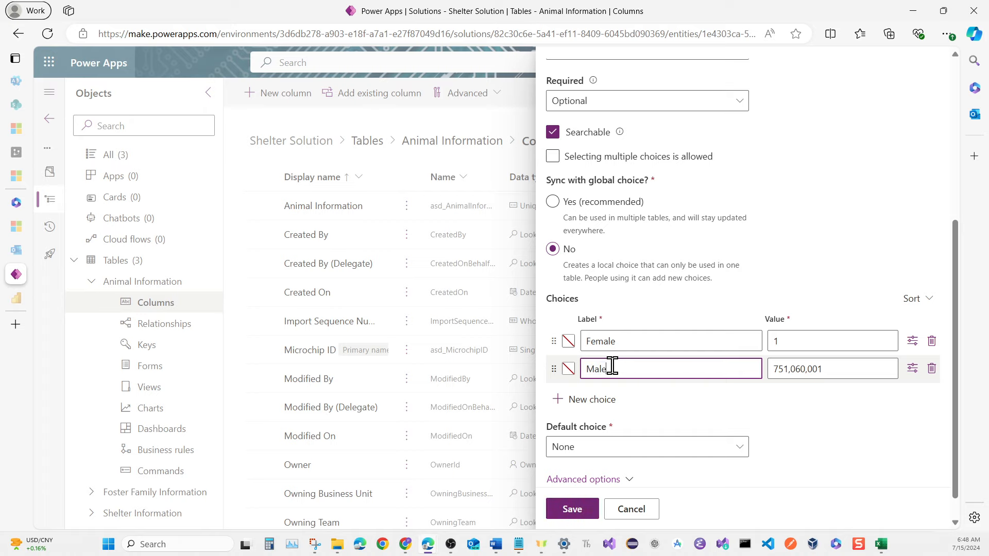
{"action": "left_click", "coordinate": [780, 369]}
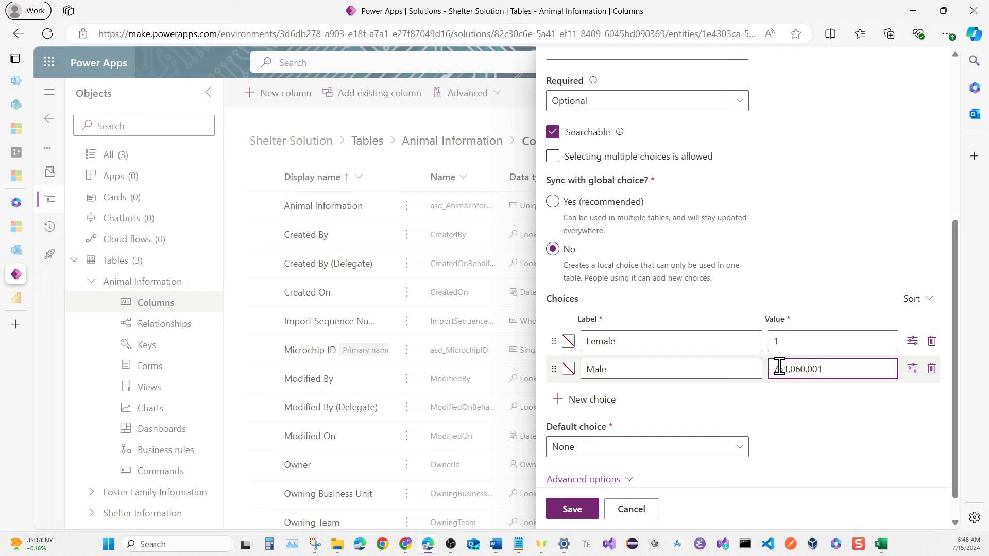
{"action": "double_click", "coordinate": [780, 369]}
{"action": "key", "text": "BackSpace"}
{"action": "type", "text": "2"}
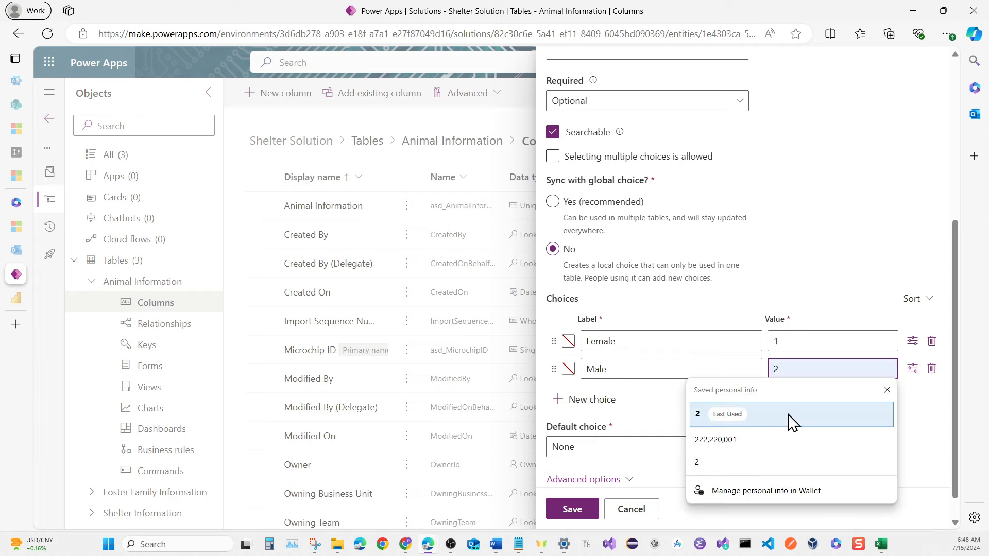
{"action": "left_click", "coordinate": [801, 285]}
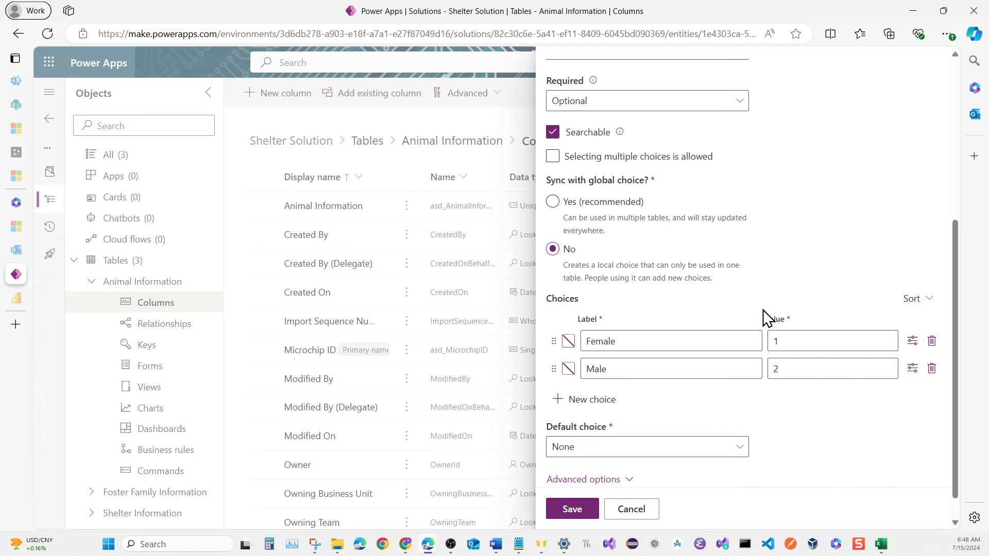
{"action": "scroll", "coordinate": [768, 318], "scroll_direction": "down", "scroll_amount": 1}
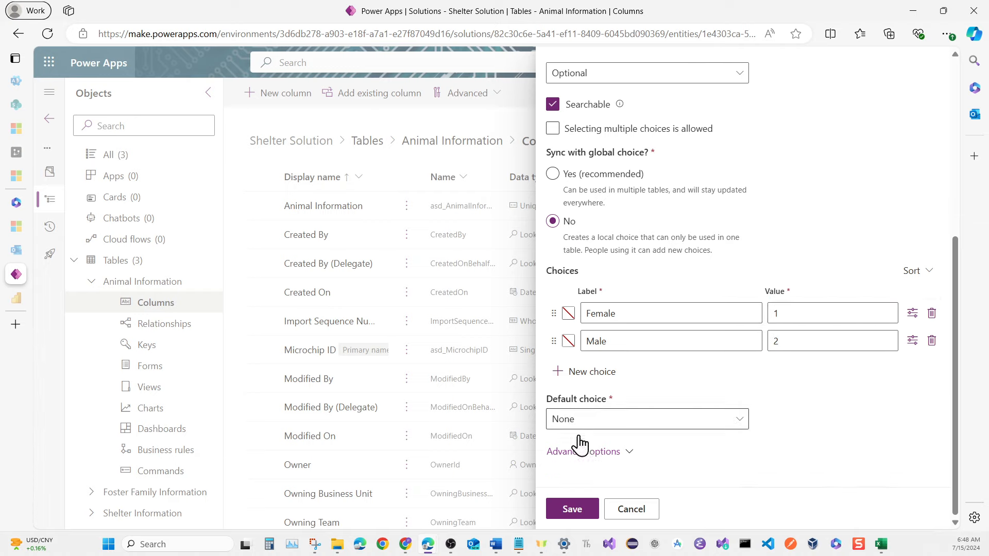
{"action": "left_click", "coordinate": [575, 502]}
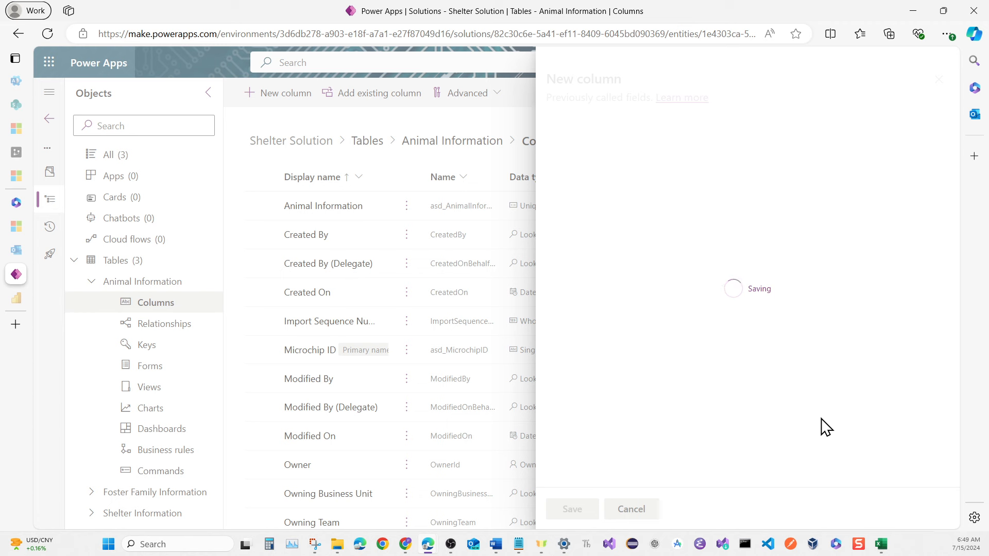
Step: Check the distinct values of the Medical conditions column in the Animal table final workbook in Excel, and return to Power Apps
{"action": "mouse_move", "coordinate": [881, 546]}
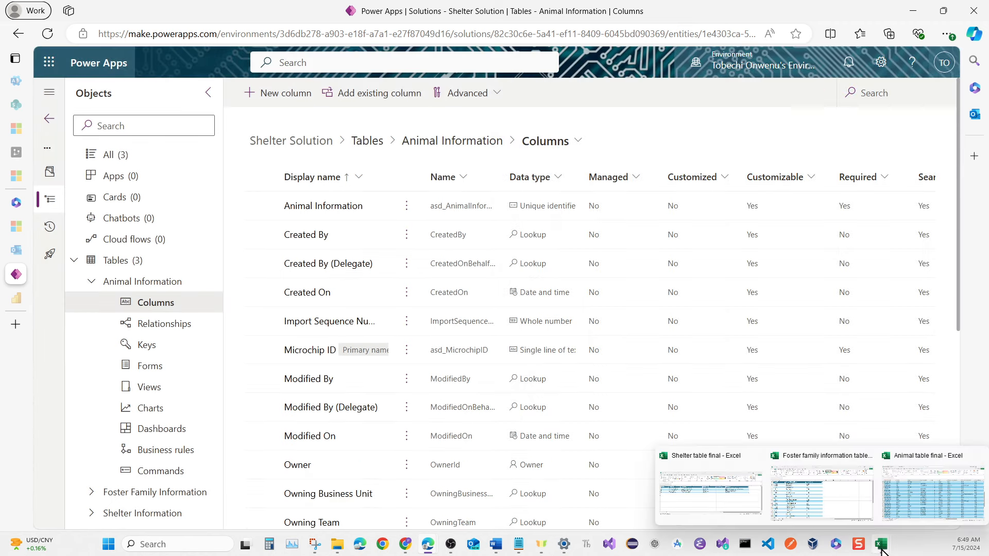
{"action": "left_click", "coordinate": [906, 488]}
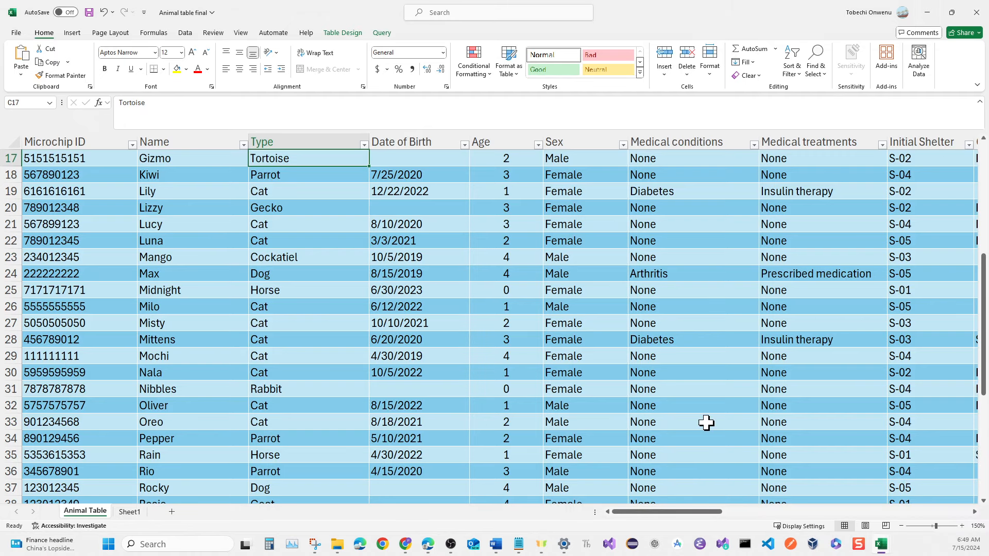
{"action": "scroll", "coordinate": [760, 258], "scroll_direction": "right", "scroll_amount": 3}
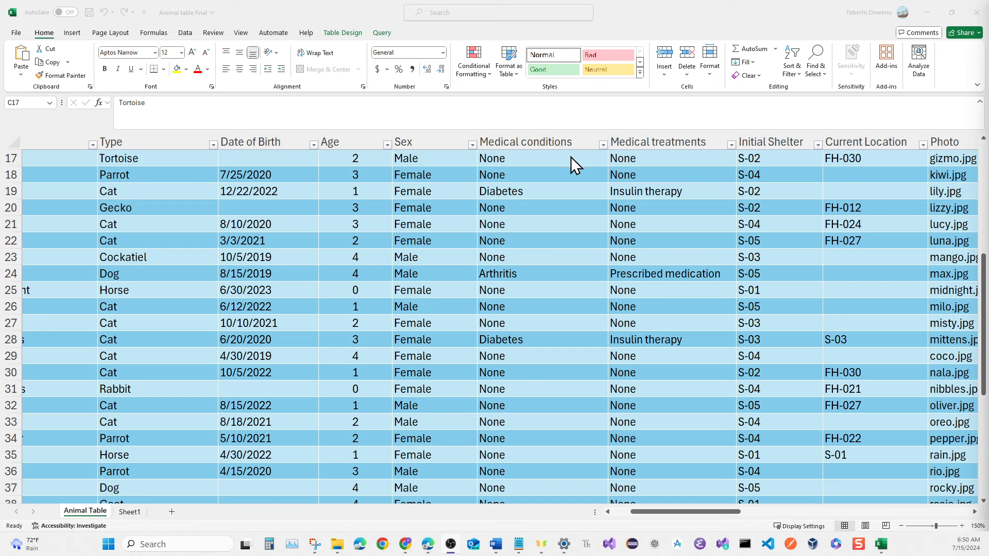
{"action": "left_click", "coordinate": [602, 145]}
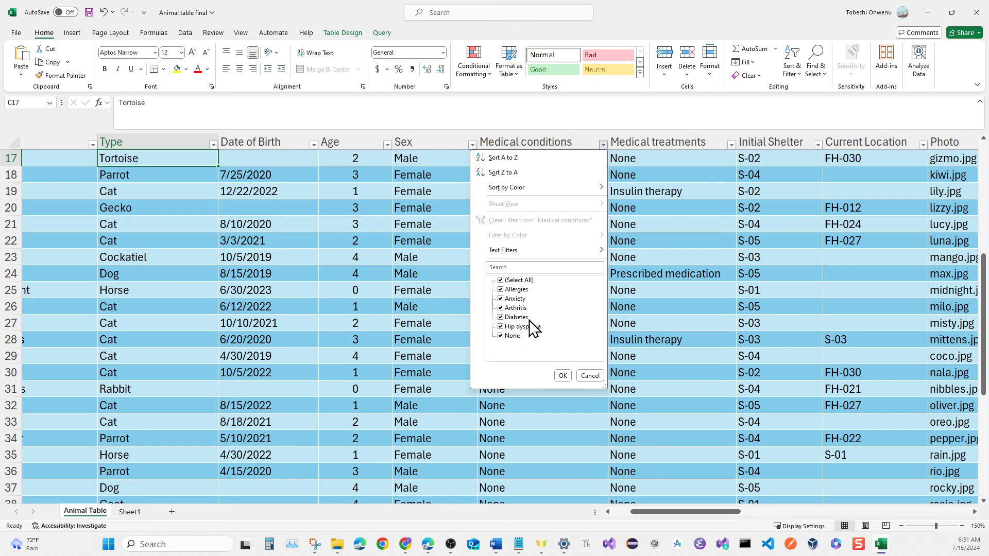
{"action": "left_click", "coordinate": [930, 15]}
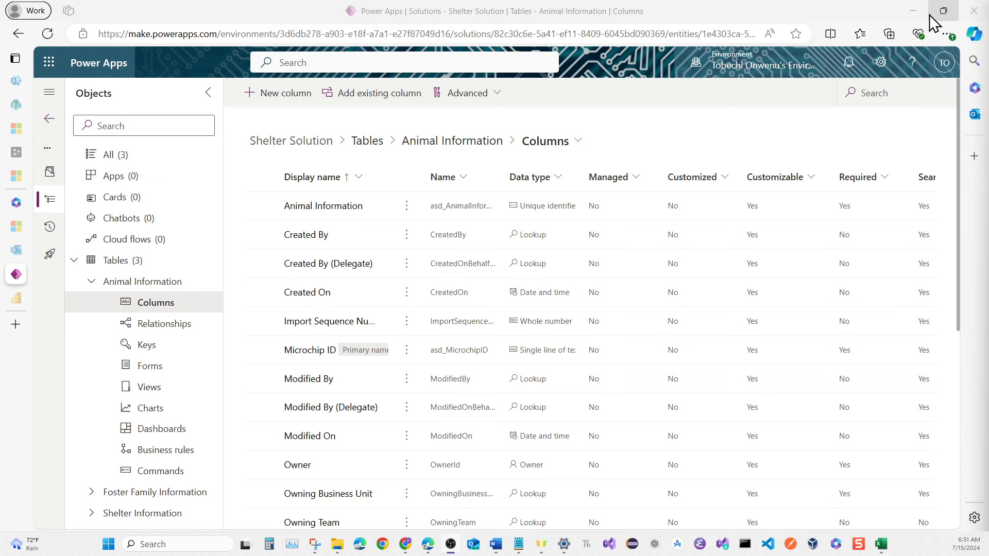
Step: Add a new column named Pet Medical Conditions with the description "Medical Conditions of the pet" and the data type Choice
{"action": "left_click", "coordinate": [290, 98]}
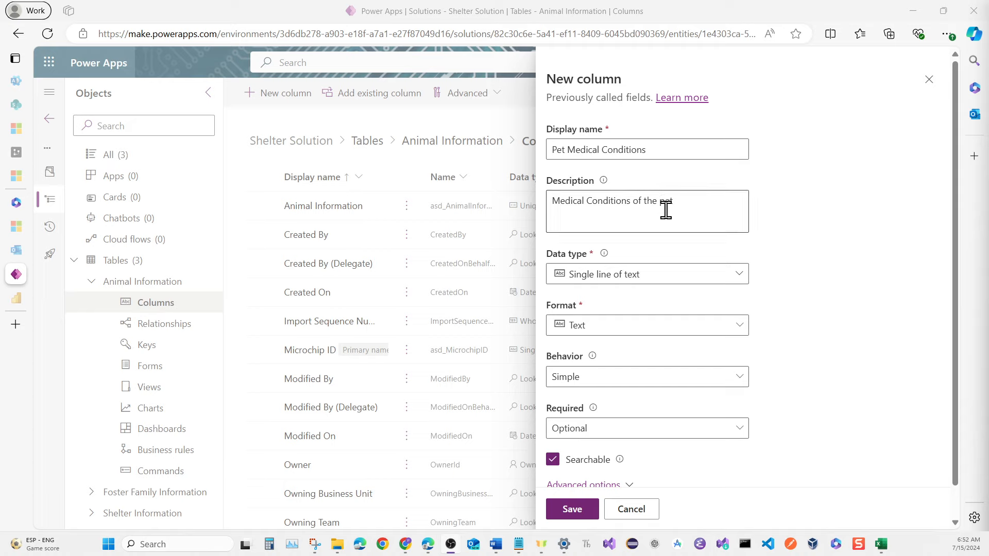
{"action": "scroll", "coordinate": [665, 210], "scroll_direction": "down", "scroll_amount": 1}
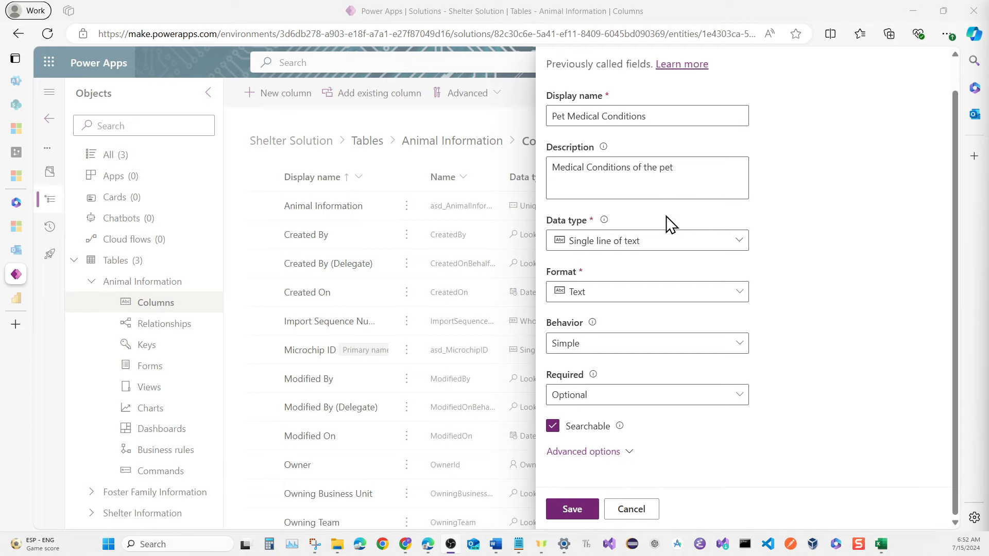
{"action": "left_click", "coordinate": [660, 247]}
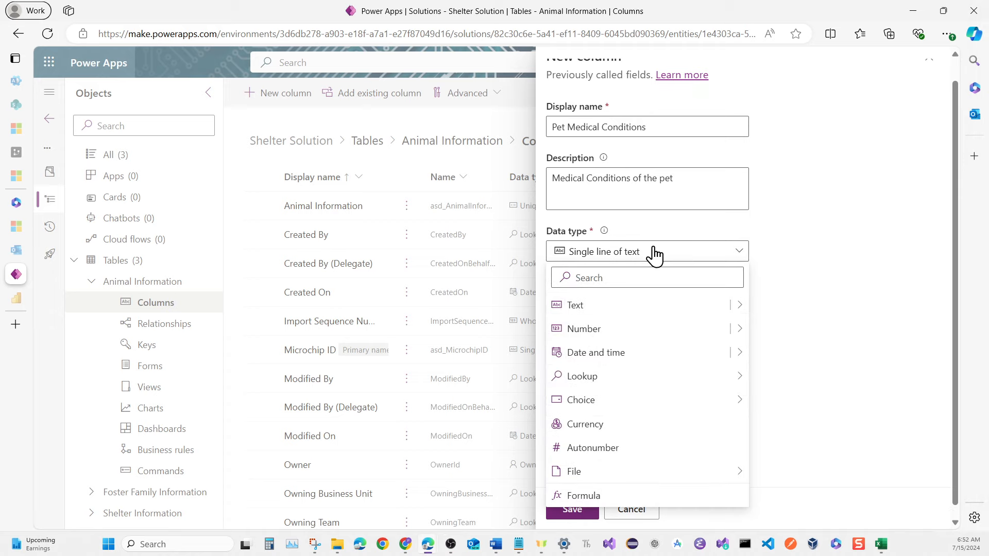
{"action": "mouse_move", "coordinate": [664, 403]}
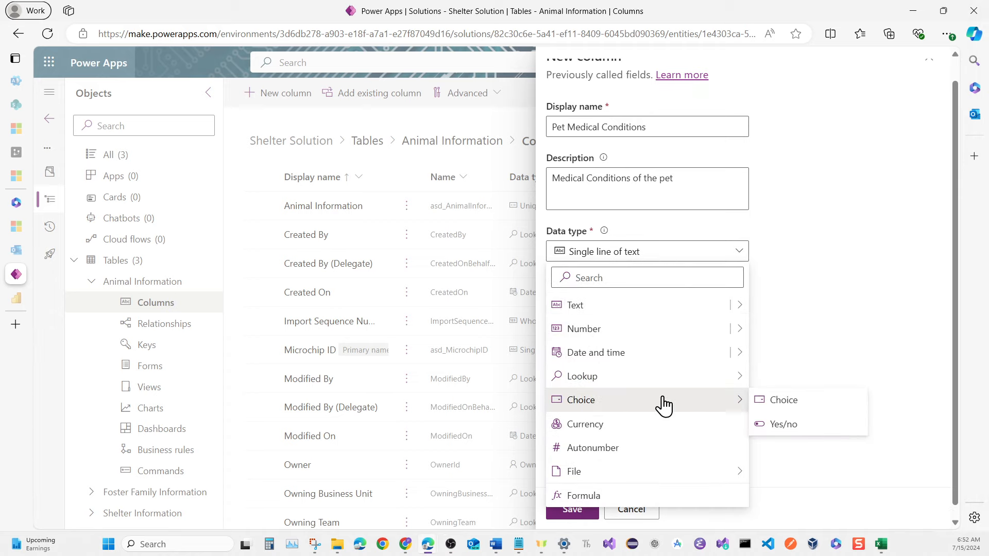
{"action": "left_click", "coordinate": [778, 404]}
Step: Make Pet Medical Conditions a local choice that is not synced with a global choice
{"action": "scroll", "coordinate": [779, 377], "scroll_direction": "down", "scroll_amount": 3}
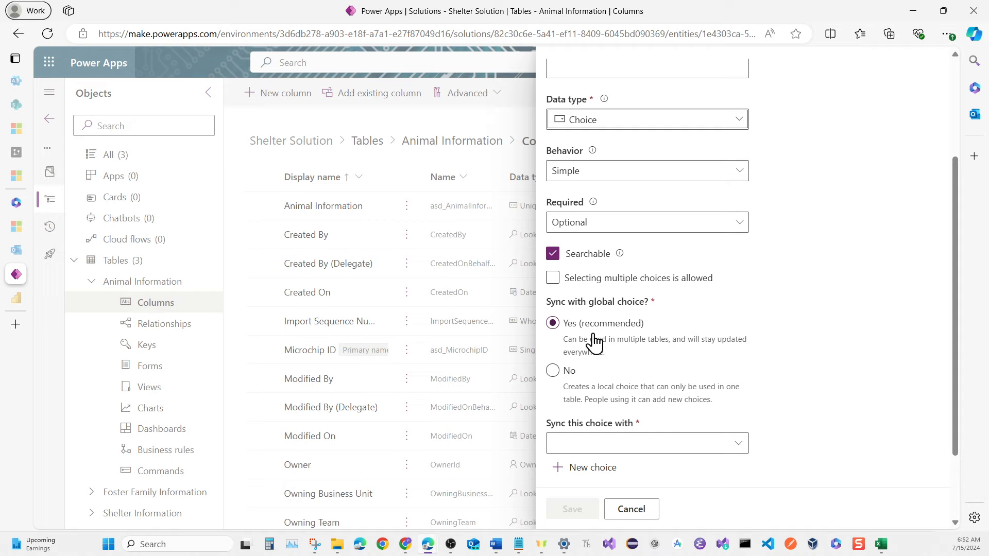
{"action": "left_click", "coordinate": [559, 376]}
{"action": "scroll", "coordinate": [606, 347], "scroll_direction": "down", "scroll_amount": 3}
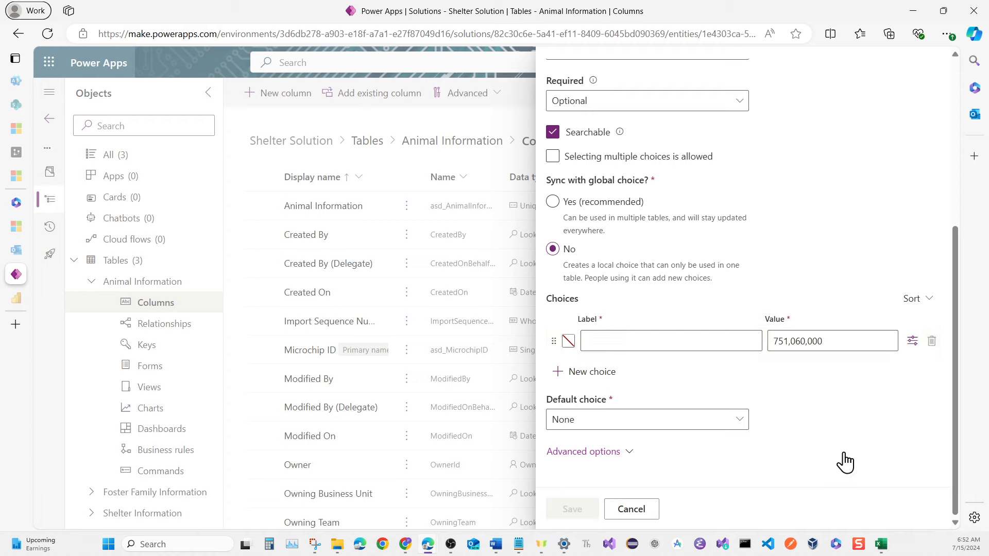
Step: Check the distinct values of the Medical conditions column in the Animal table final workbook in Excel, and return to Power Apps
{"action": "mouse_move", "coordinate": [880, 549]}
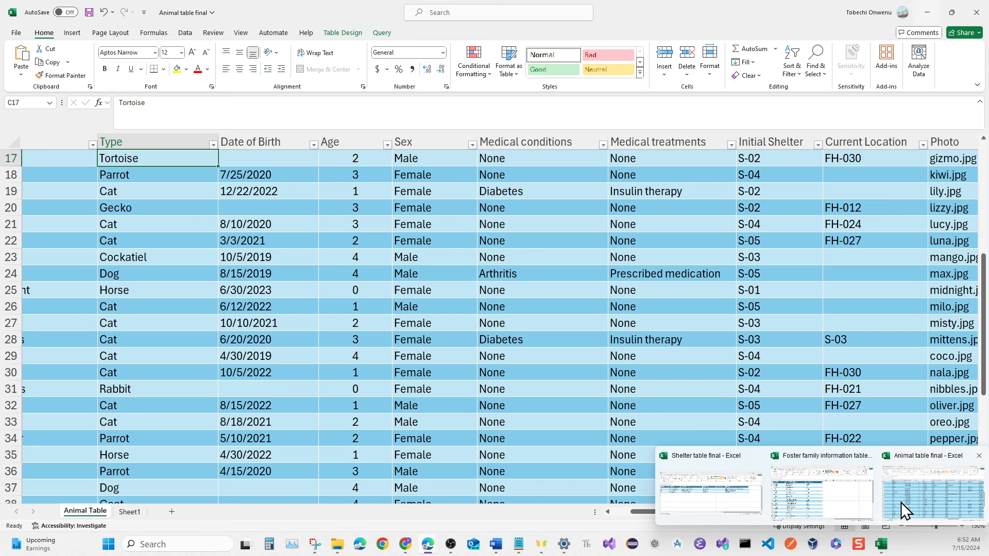
{"action": "left_click", "coordinate": [903, 503]}
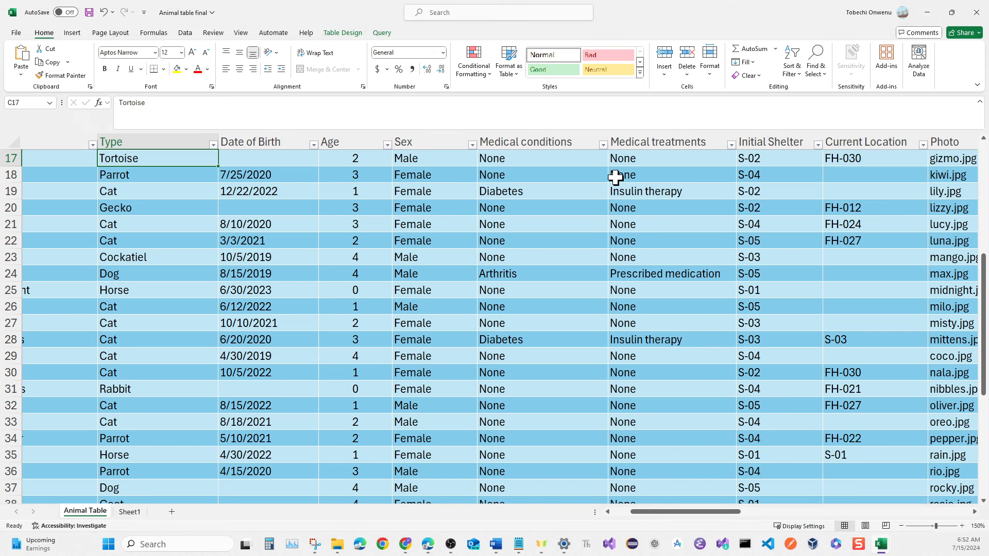
{"action": "left_click", "coordinate": [603, 145]}
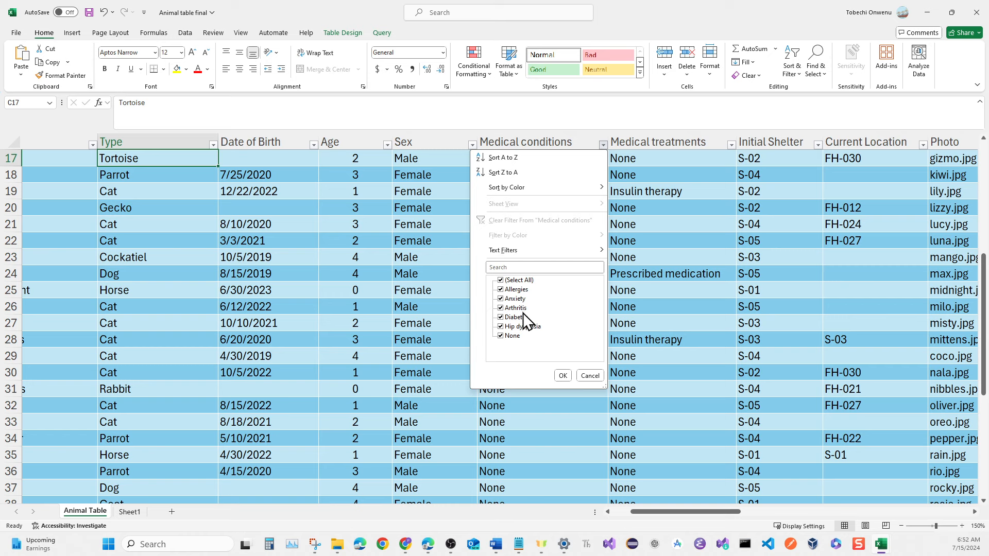
{"action": "left_click", "coordinate": [927, 12]}
{"action": "left_click", "coordinate": [927, 12]}
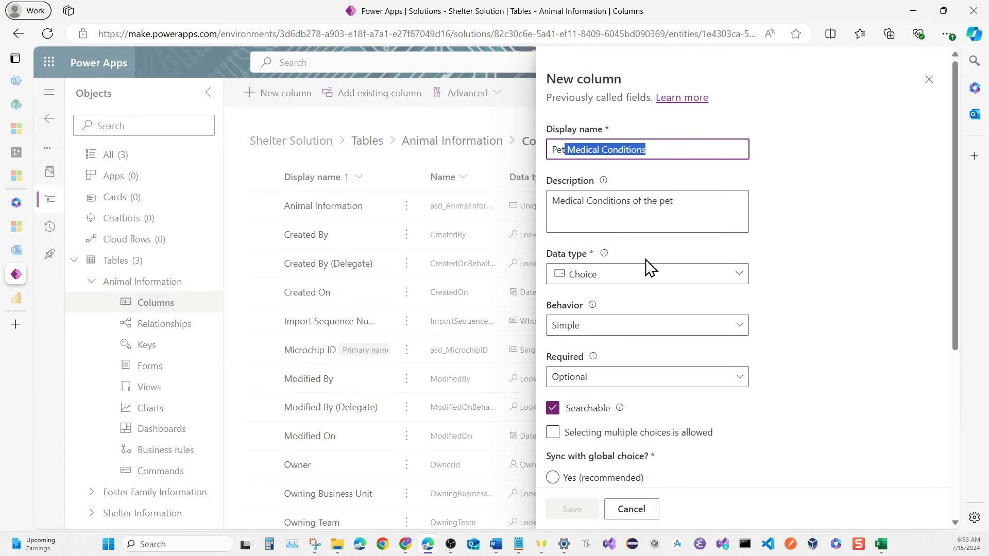
Step: Define the Pet Medical Conditions choices Allergies, Anxiety, Arthritis, Diabetes, Hip dysplasia and None with the values 1 to 6
{"action": "scroll", "coordinate": [650, 267], "scroll_direction": "down", "scroll_amount": 5}
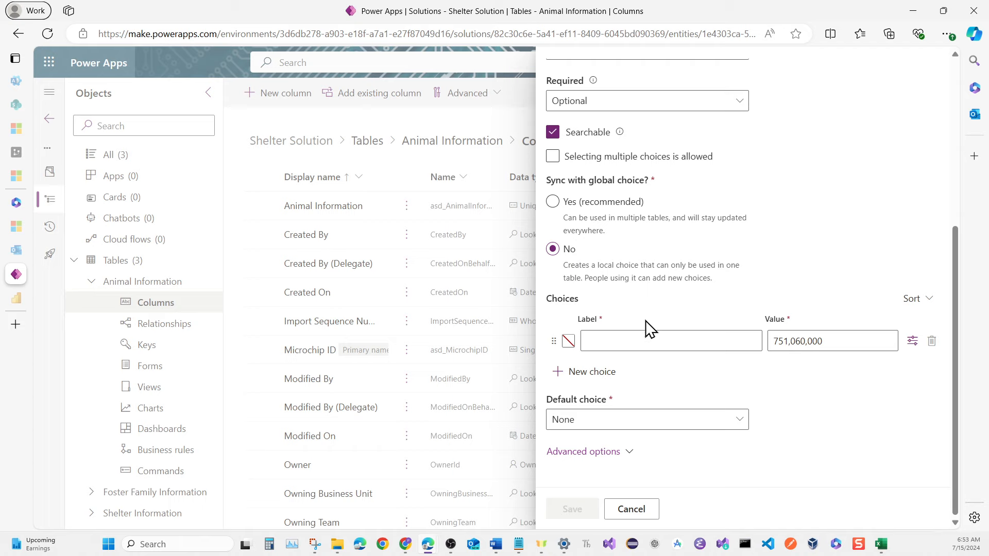
{"action": "left_click", "coordinate": [642, 342]}
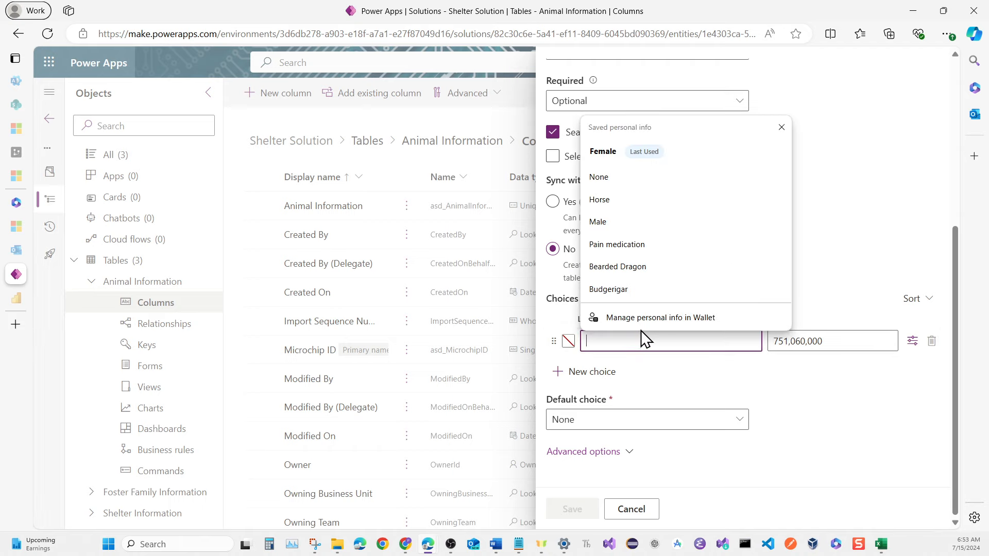
{"action": "type", "text": "A"}
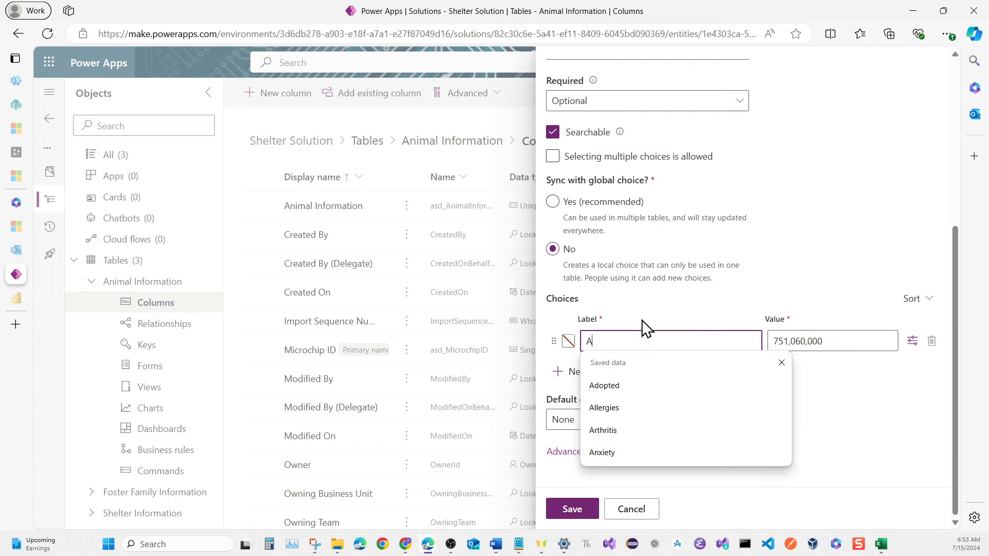
{"action": "type", "text": "llergies"}
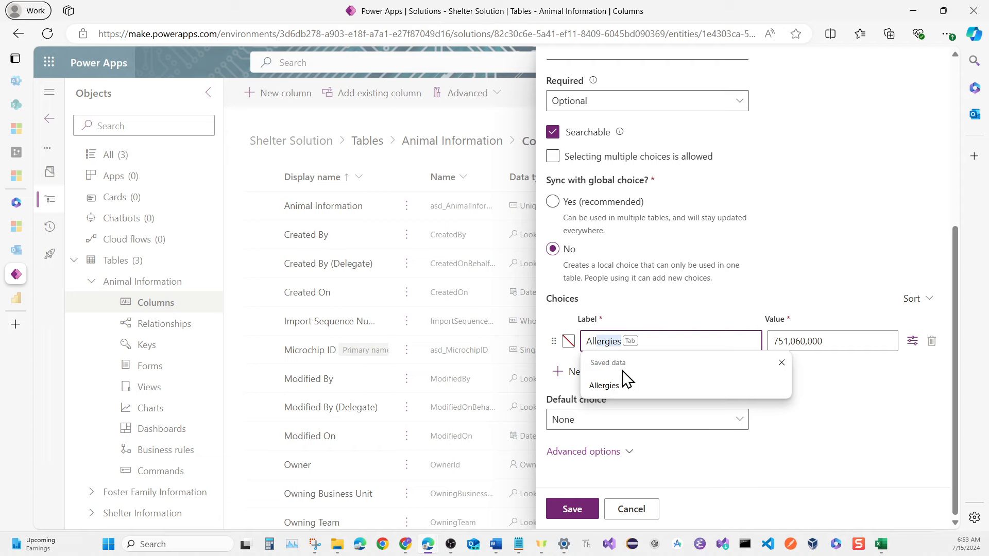
{"action": "left_click", "coordinate": [618, 382]}
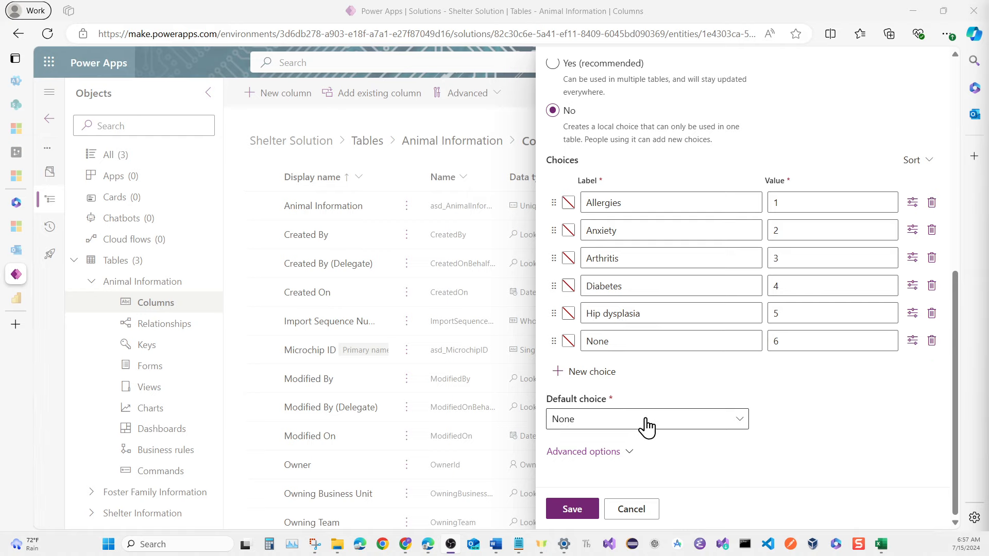
Step: Set the default choice to the None option listed after Hip dysplasia, and save the Pet Medical Conditions column
{"action": "scroll", "coordinate": [646, 427], "scroll_direction": "up", "scroll_amount": 8}
{"action": "scroll", "coordinate": [654, 348], "scroll_direction": "down", "scroll_amount": 8}
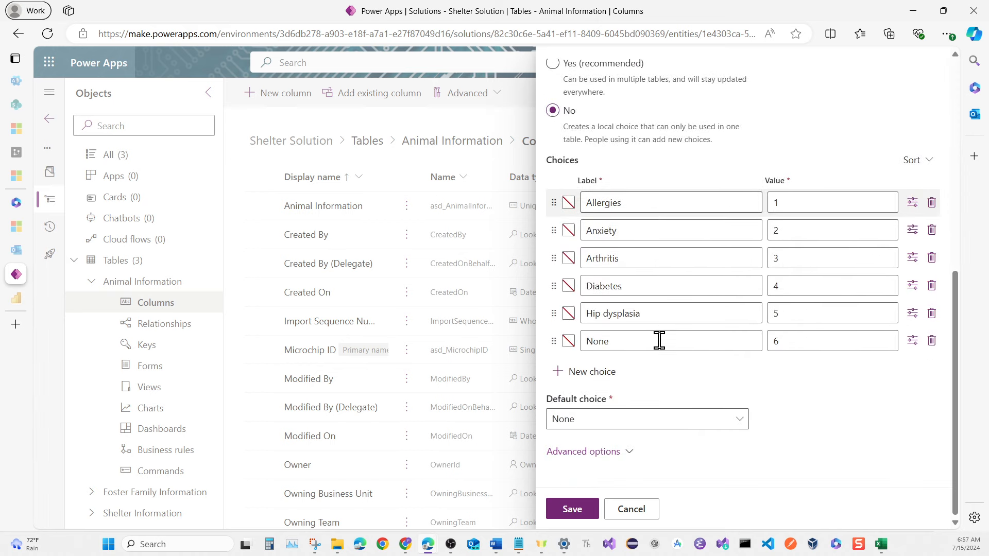
{"action": "left_click", "coordinate": [736, 423]}
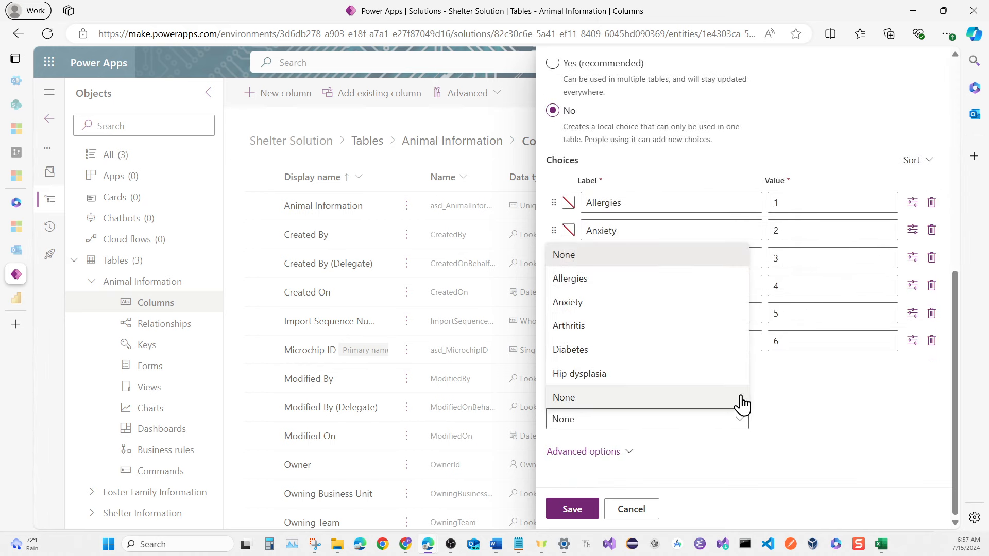
{"action": "left_click", "coordinate": [674, 399]}
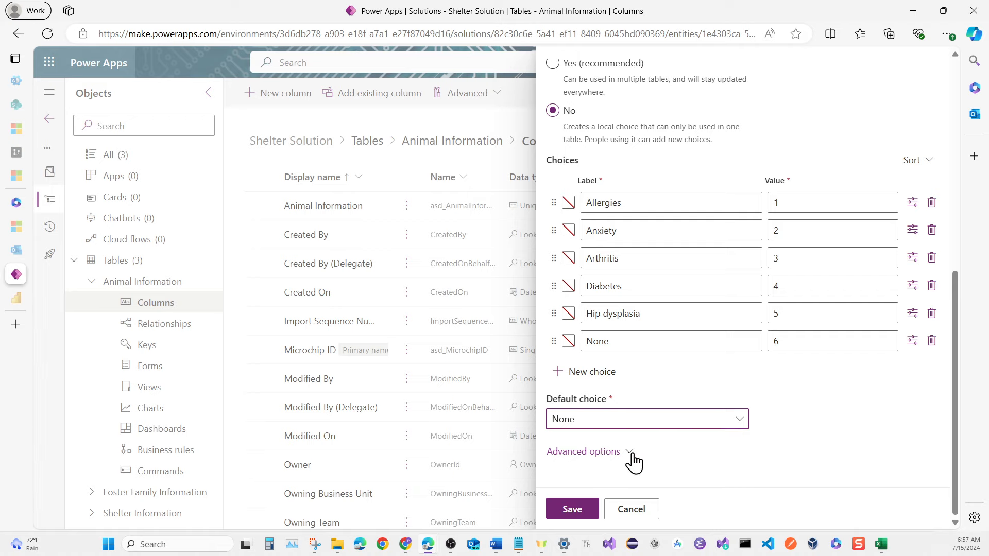
{"action": "scroll", "coordinate": [629, 393], "scroll_direction": "up", "scroll_amount": 1}
{"action": "scroll", "coordinate": [628, 394], "scroll_direction": "up", "scroll_amount": 6}
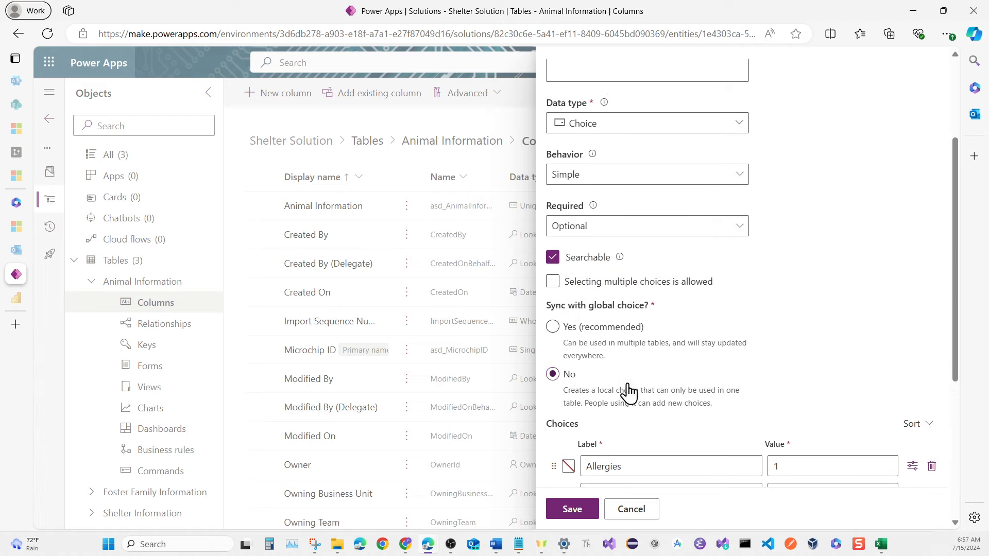
{"action": "scroll", "coordinate": [629, 393], "scroll_direction": "down", "scroll_amount": 6}
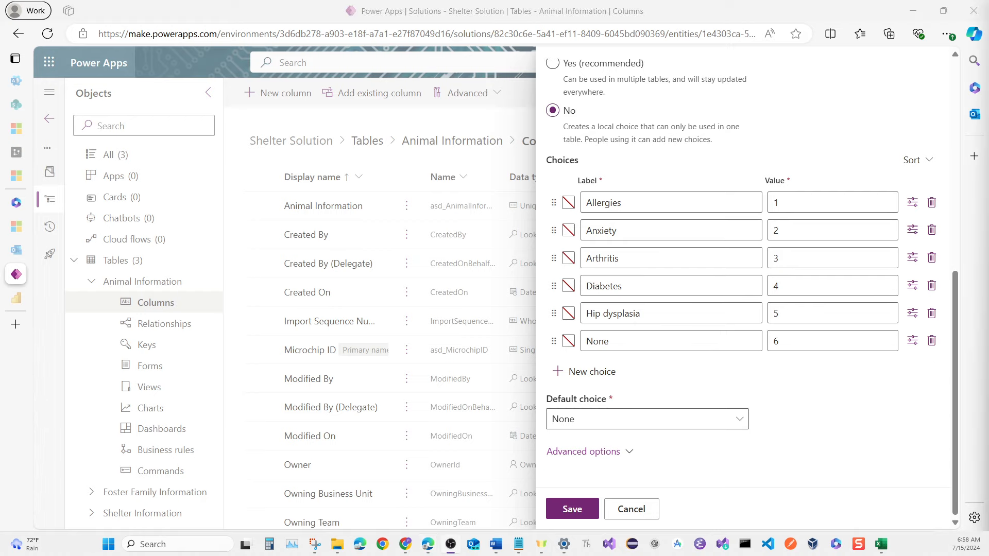
{"action": "left_click", "coordinate": [591, 510]}
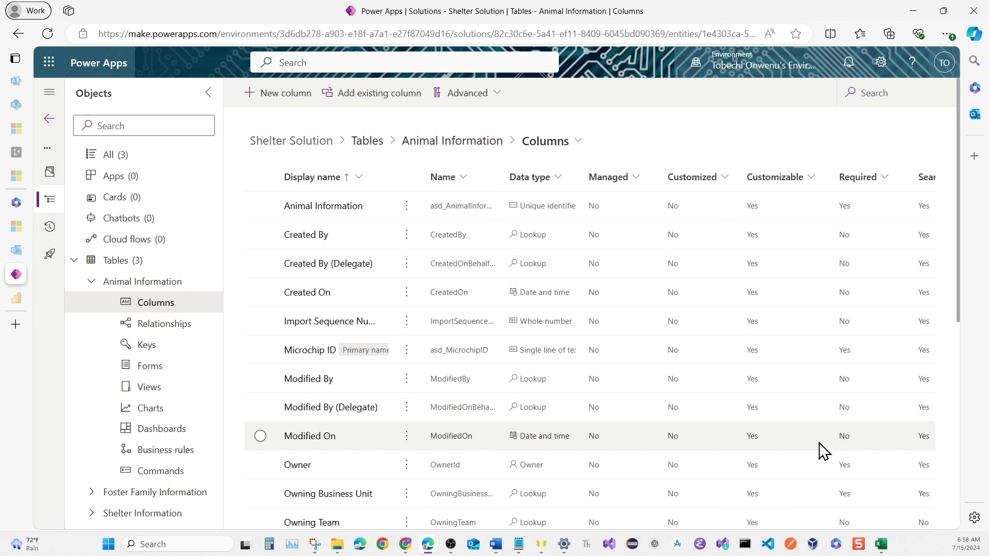
Step: Check the distinct values of the Medical treatments column in the Animal table final workbook in Excel
{"action": "mouse_move", "coordinate": [880, 547]}
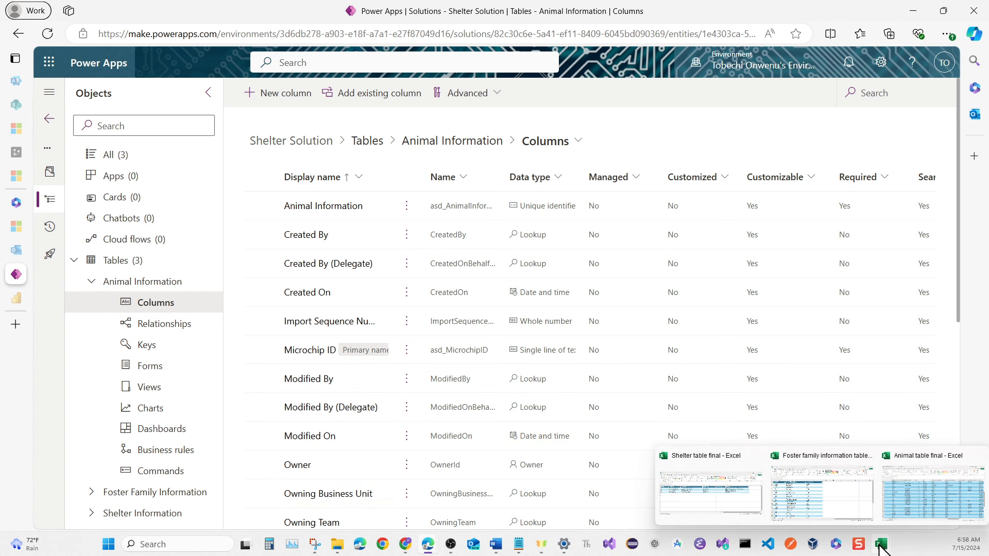
{"action": "left_click", "coordinate": [896, 490]}
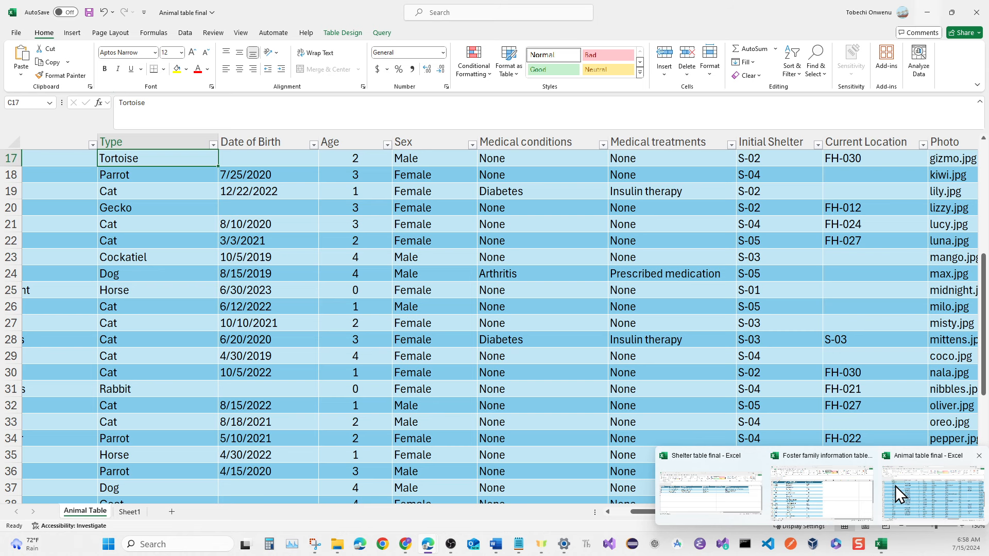
{"action": "left_click", "coordinate": [895, 486]}
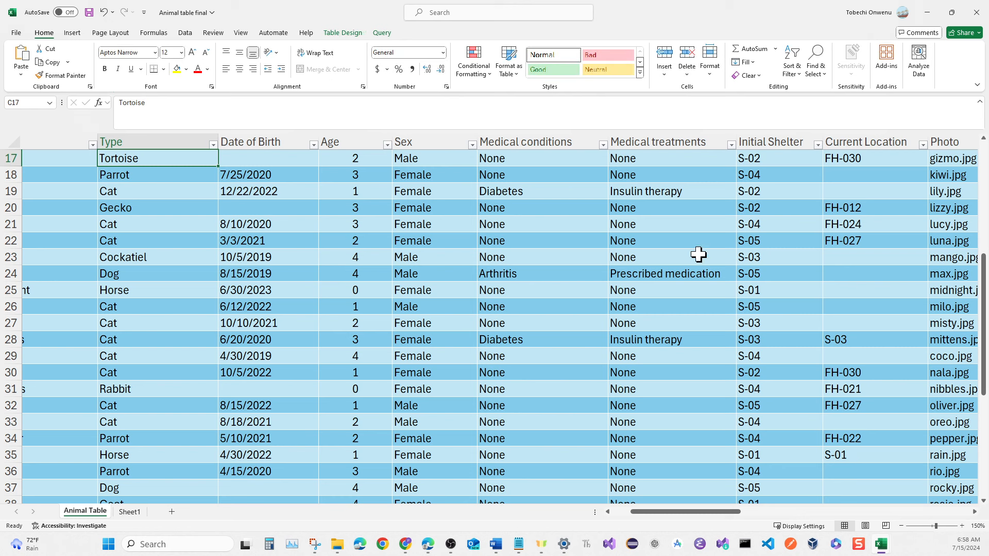
{"action": "left_click", "coordinate": [731, 145]}
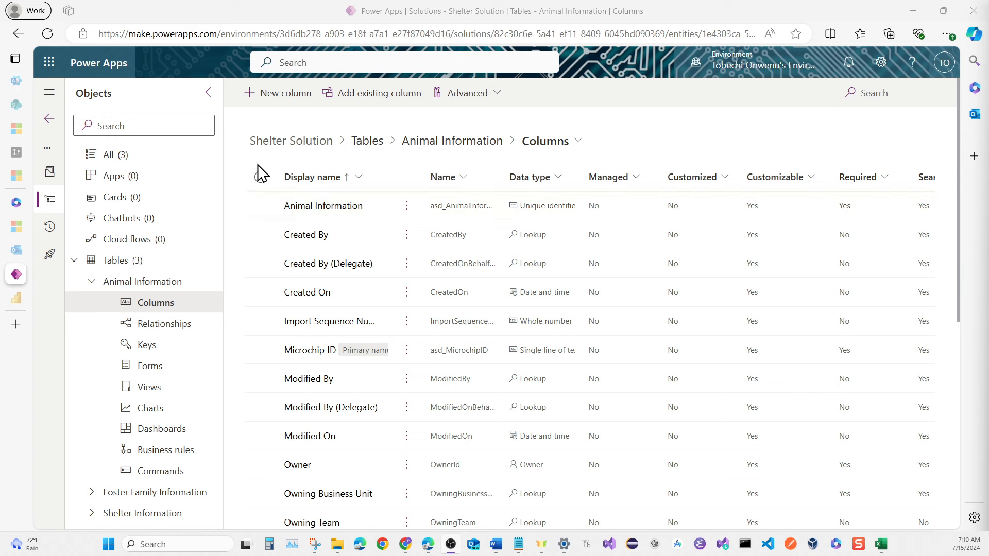
Step: Add a new column named Pet Medical Treatments with the description "Medical Treatments of pets" and the data type Choice
{"action": "left_click", "coordinate": [284, 97]}
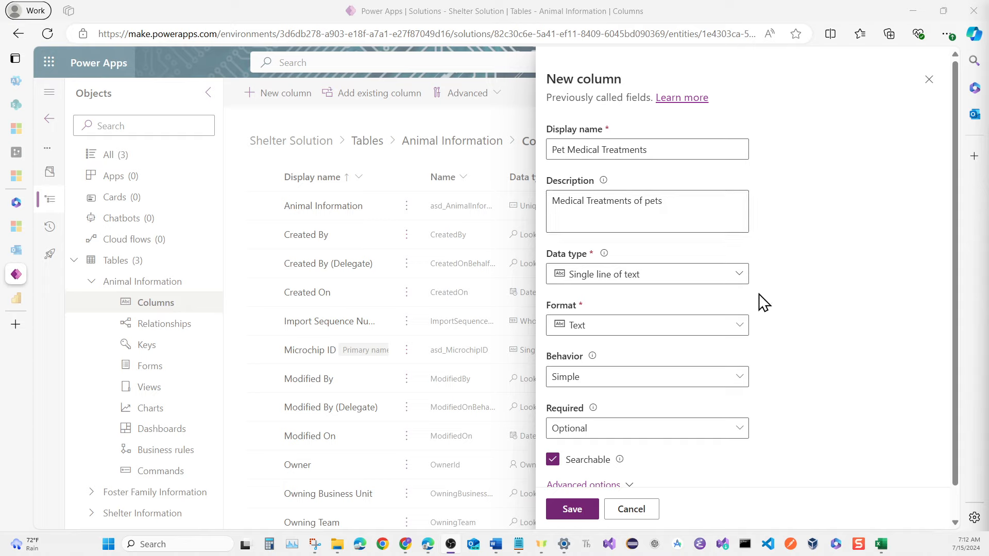
{"action": "left_click", "coordinate": [709, 283]}
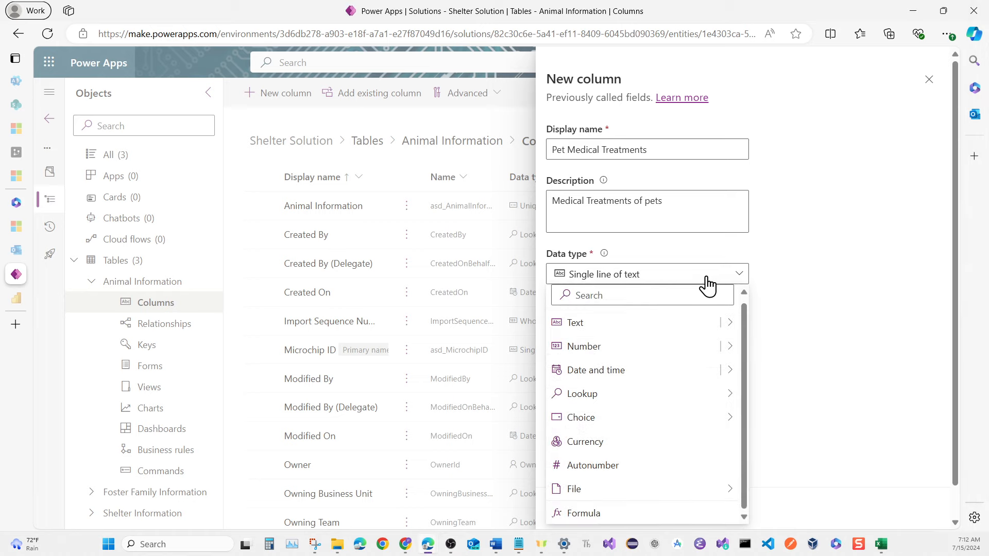
{"action": "mouse_move", "coordinate": [722, 427]}
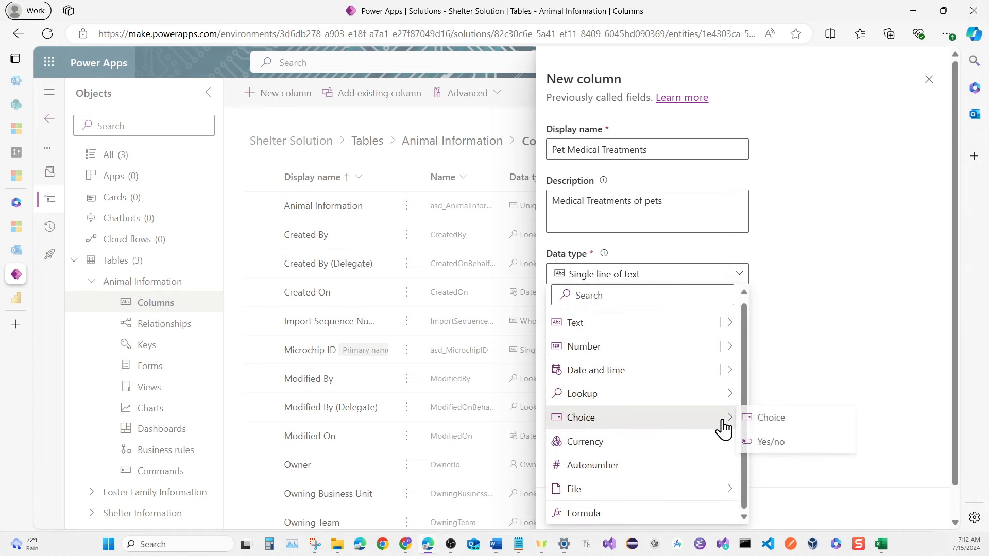
{"action": "left_click", "coordinate": [766, 427]}
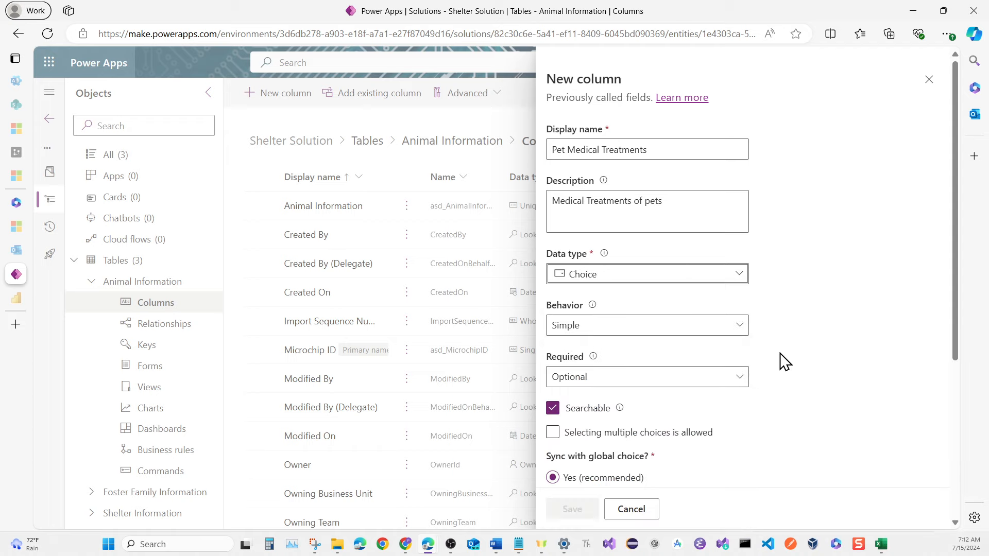
Step: Make Pet Medical Treatments a local choice that is not synced with a global choice
{"action": "scroll", "coordinate": [790, 352], "scroll_direction": "down", "scroll_amount": 1}
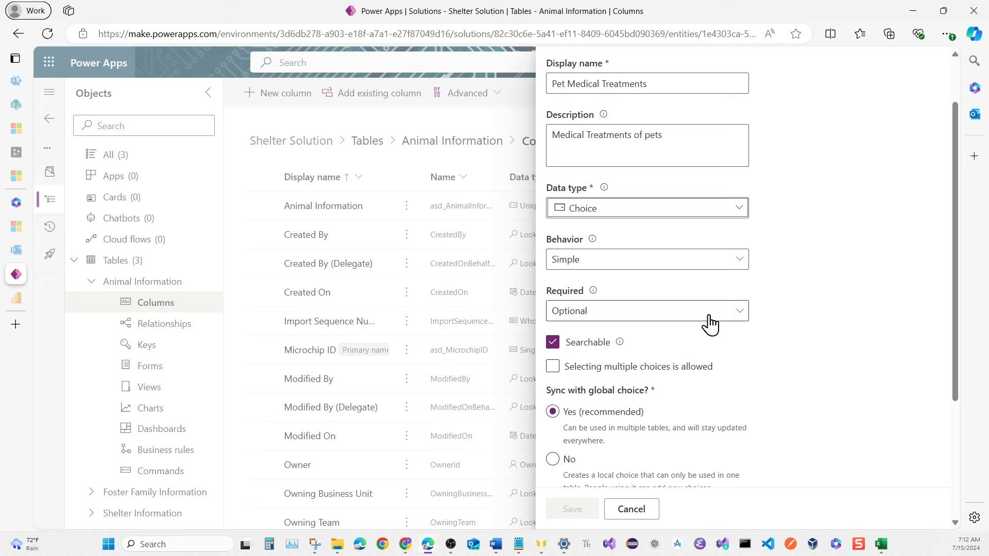
{"action": "scroll", "coordinate": [715, 327], "scroll_direction": "down", "scroll_amount": 1}
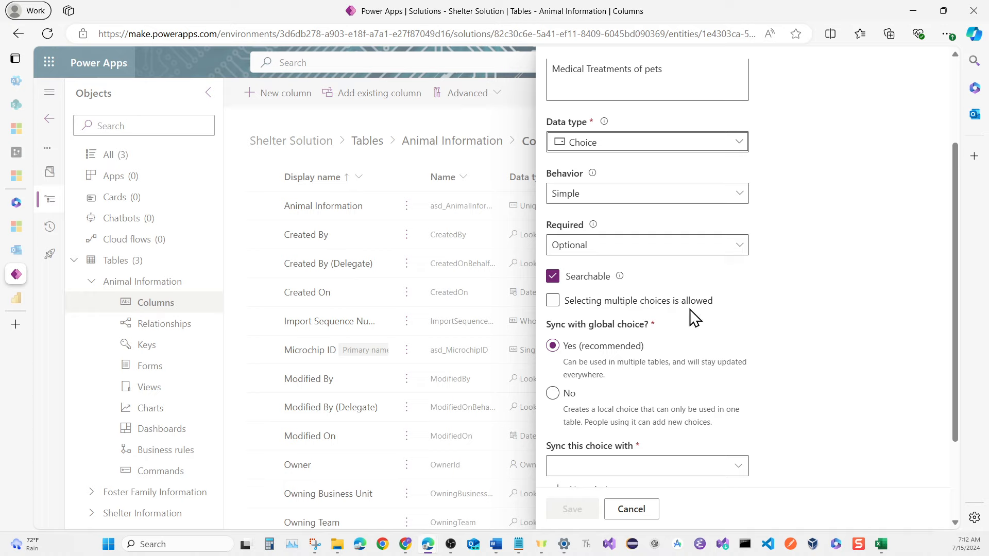
{"action": "scroll", "coordinate": [708, 316], "scroll_direction": "down", "scroll_amount": 1}
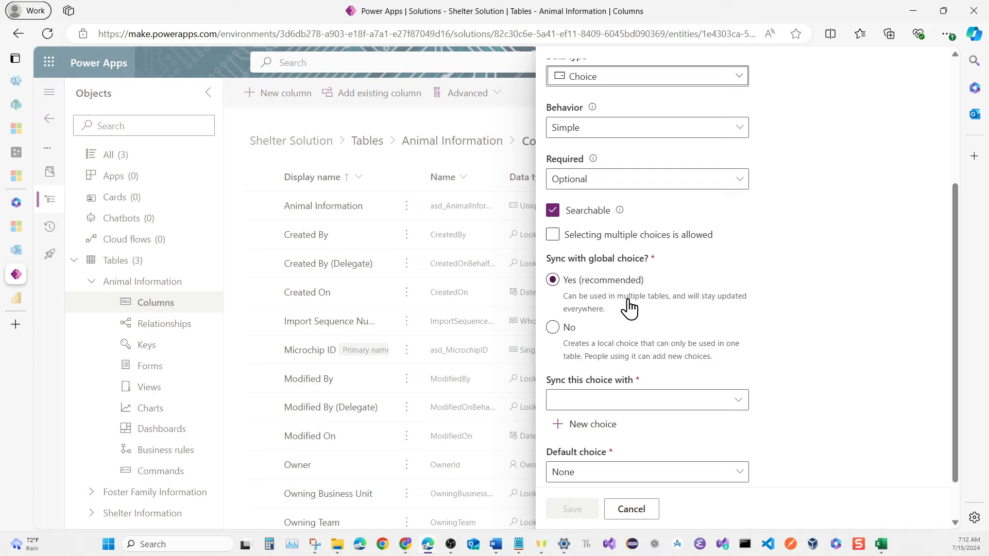
{"action": "left_click", "coordinate": [563, 330]}
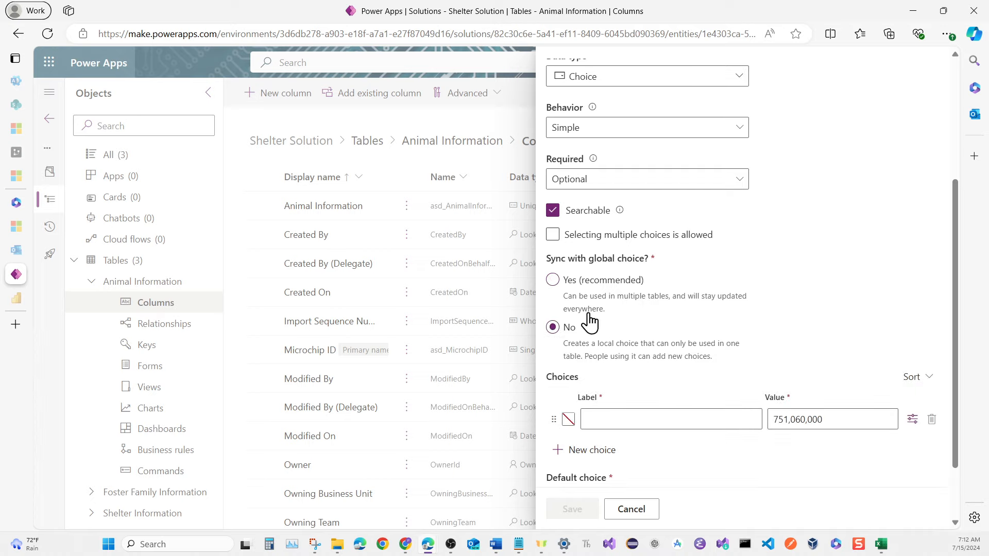
Step: Enter Behavioral therapy as the first choice with the value 1, and add an empty row for a second choice
{"action": "scroll", "coordinate": [617, 309], "scroll_direction": "down", "scroll_amount": 1}
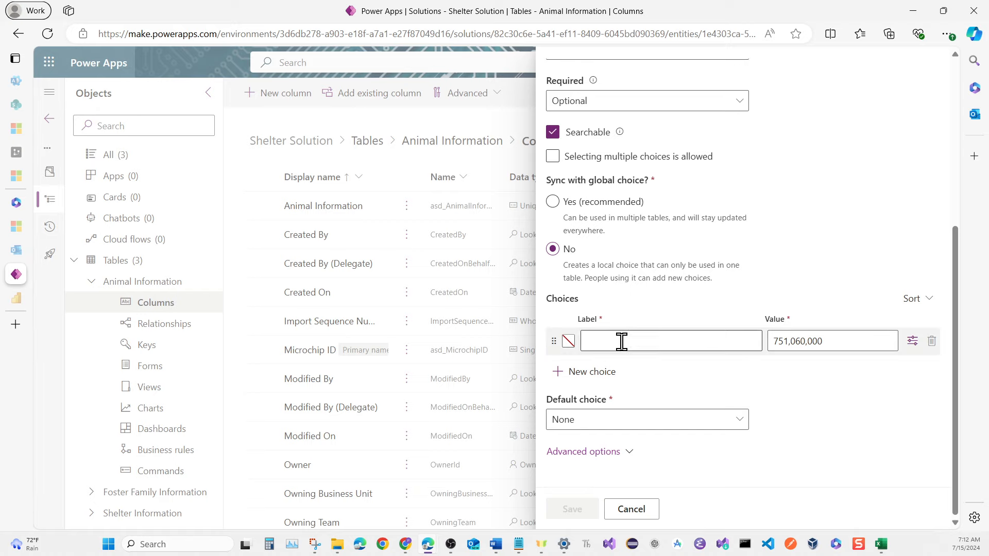
{"action": "left_click", "coordinate": [619, 341]}
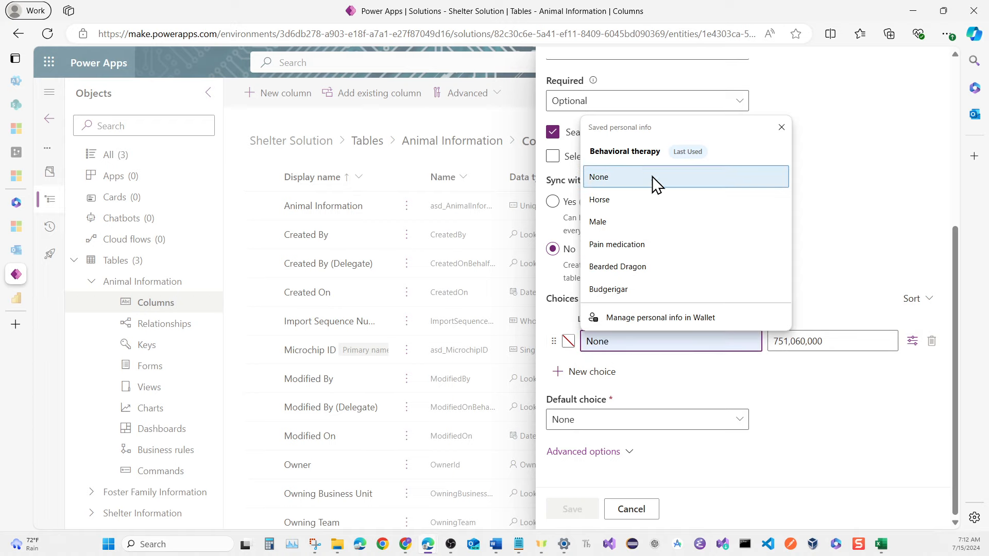
{"action": "left_click", "coordinate": [658, 155]}
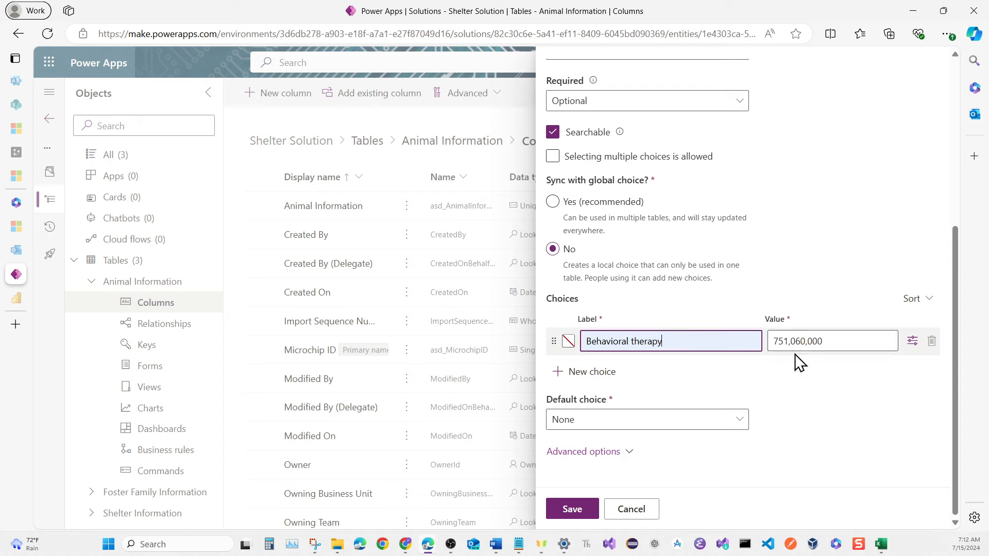
{"action": "double_click", "coordinate": [789, 341]}
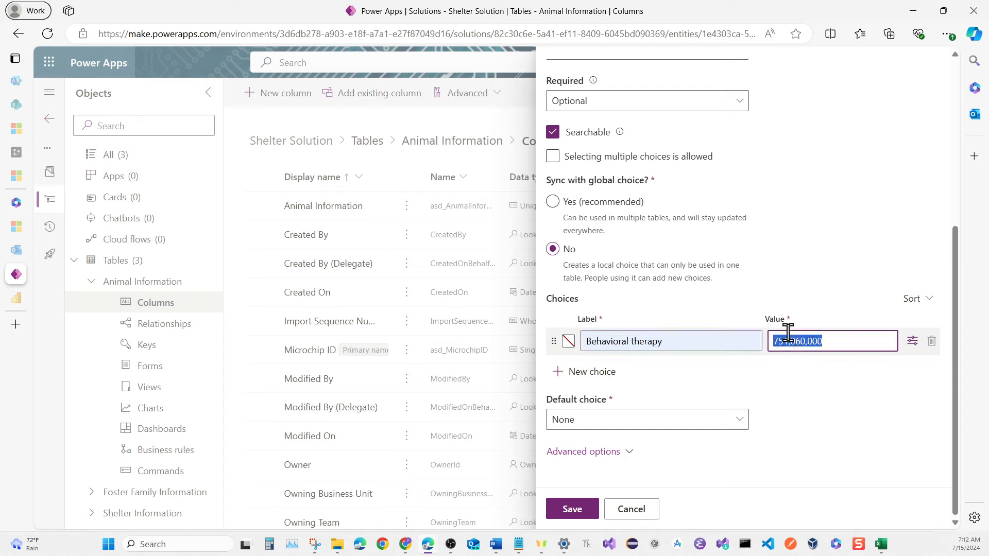
{"action": "type", "text": "1"}
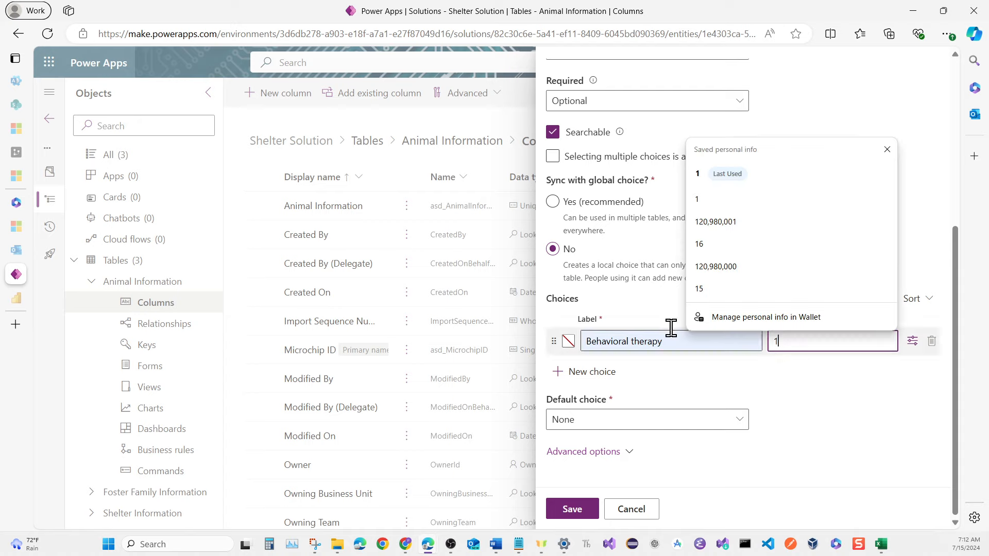
{"action": "left_click", "coordinate": [607, 371]}
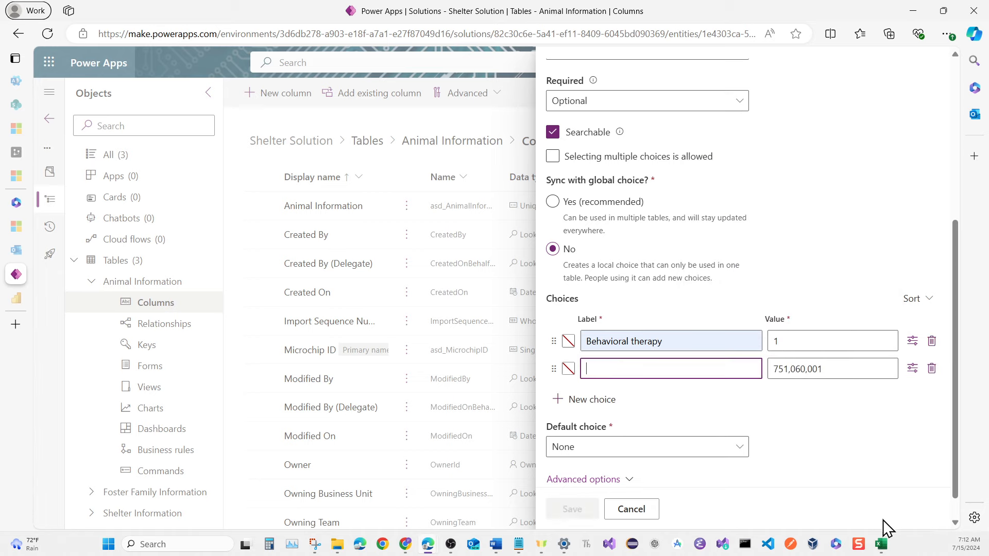
Step: Switch to the Animal table final workbook in Excel and check the distinct values of the Medical treatments column
{"action": "mouse_move", "coordinate": [887, 547]}
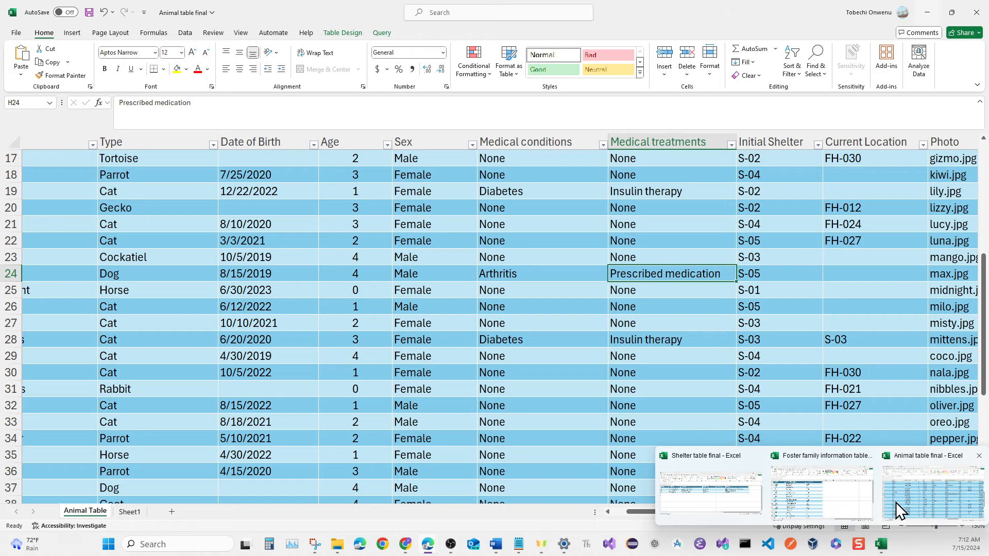
{"action": "left_click", "coordinate": [895, 503]}
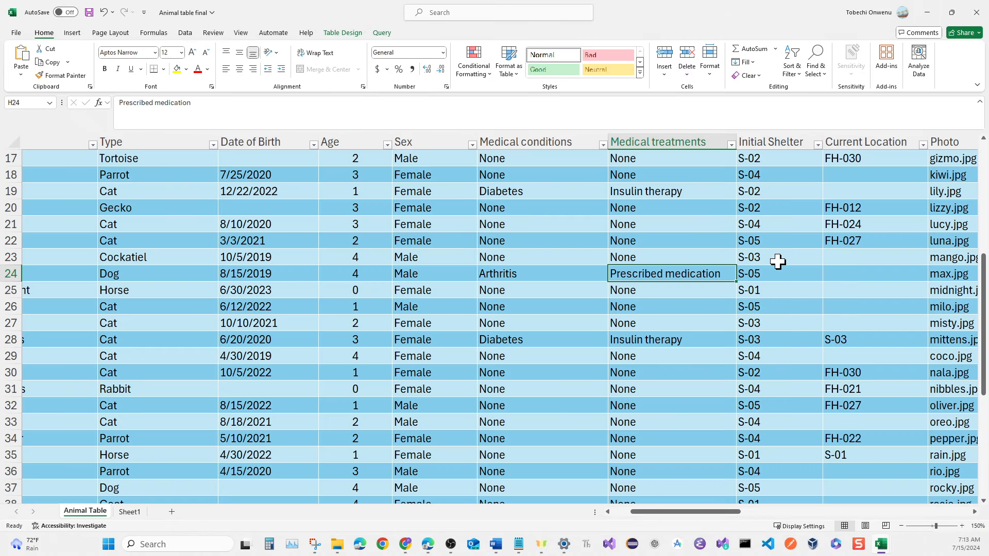
{"action": "left_click", "coordinate": [731, 145]}
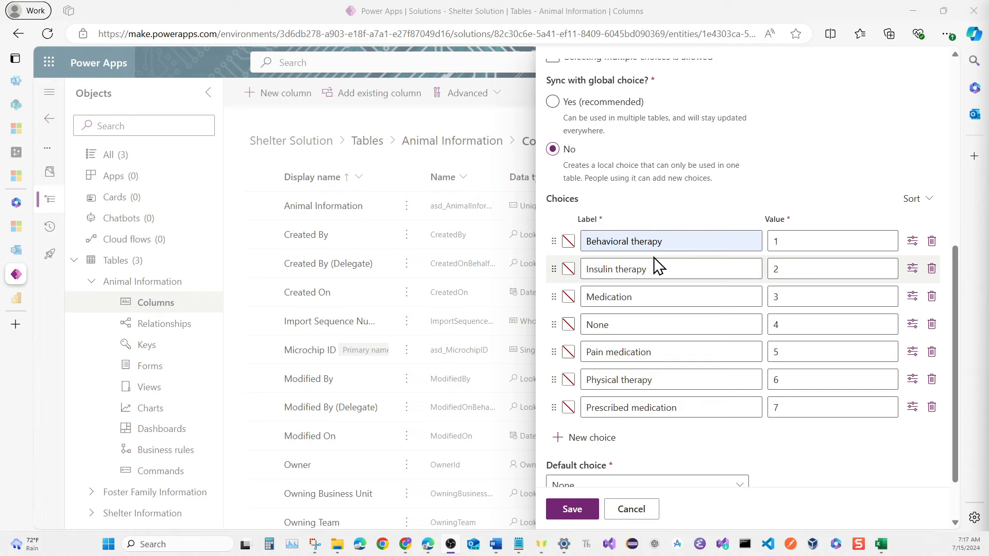
Step: Review the Pet Medical Treatments settings, set the default choice to the None option listed after Medication, and save the column
{"action": "scroll", "coordinate": [654, 265], "scroll_direction": "up", "scroll_amount": 8}
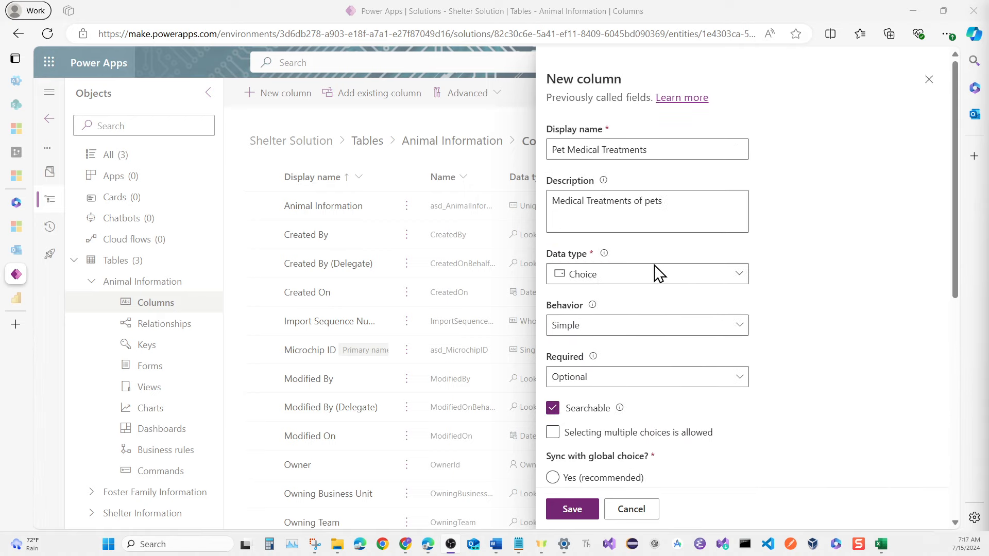
{"action": "scroll", "coordinate": [654, 265], "scroll_direction": "down", "scroll_amount": 8}
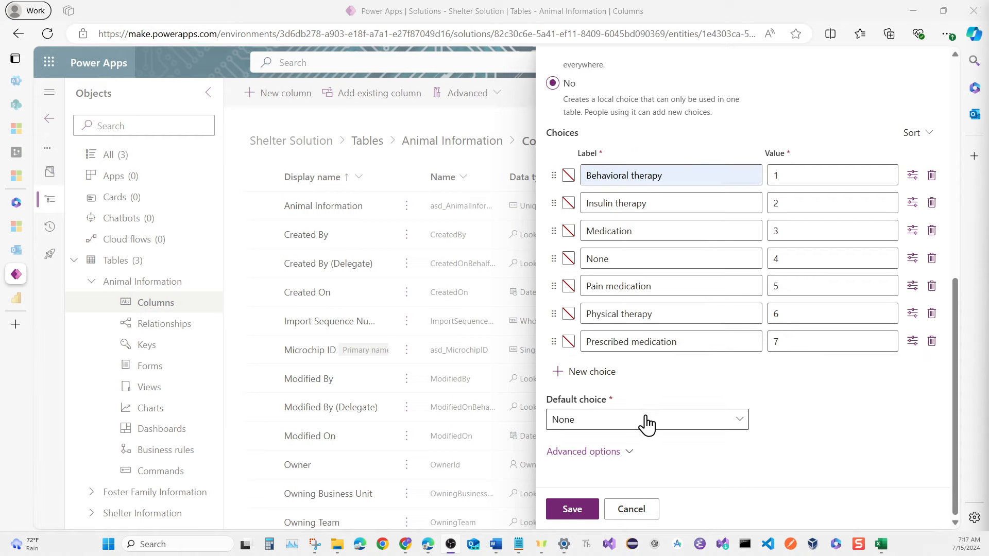
{"action": "scroll", "coordinate": [647, 427], "scroll_direction": "up", "scroll_amount": 10}
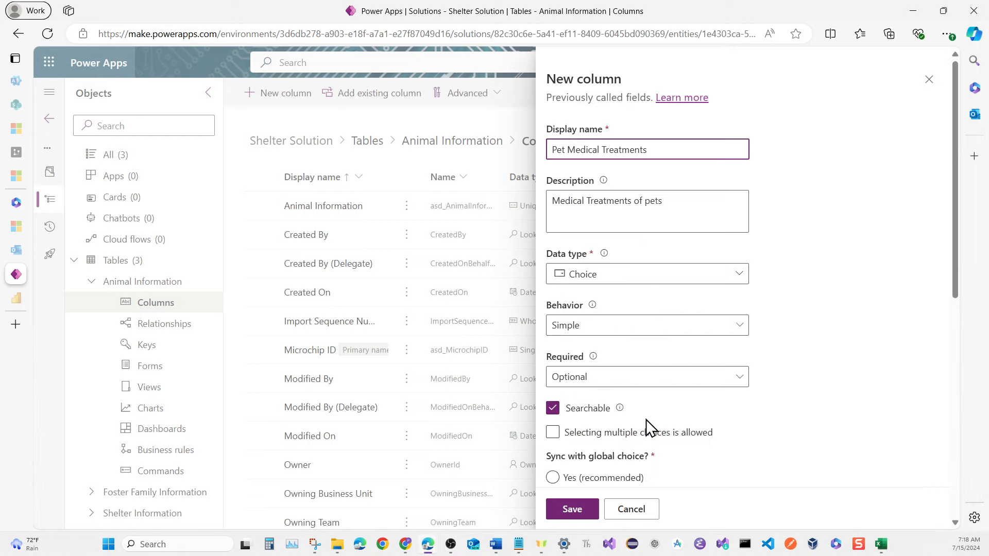
{"action": "scroll", "coordinate": [652, 386], "scroll_direction": "down", "scroll_amount": 10}
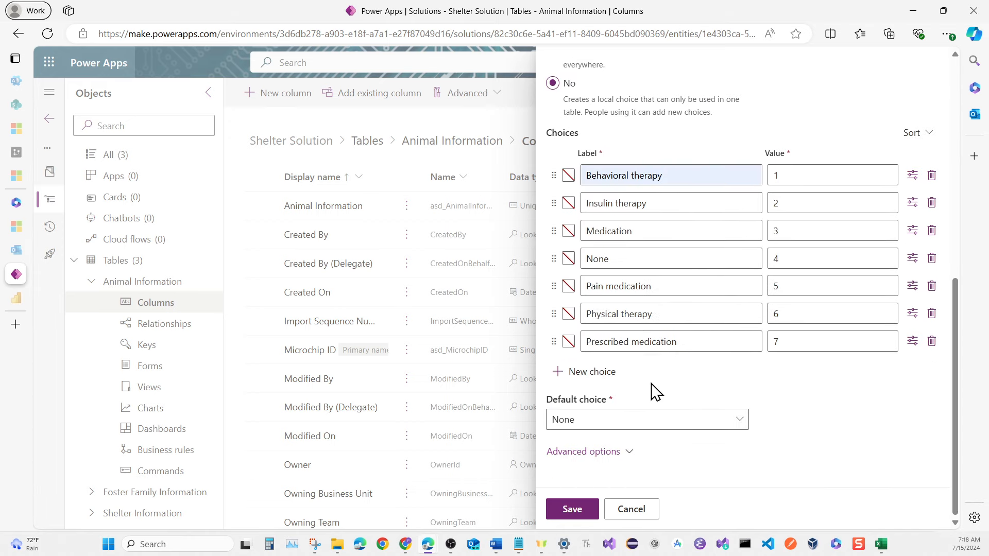
{"action": "left_click", "coordinate": [723, 423]}
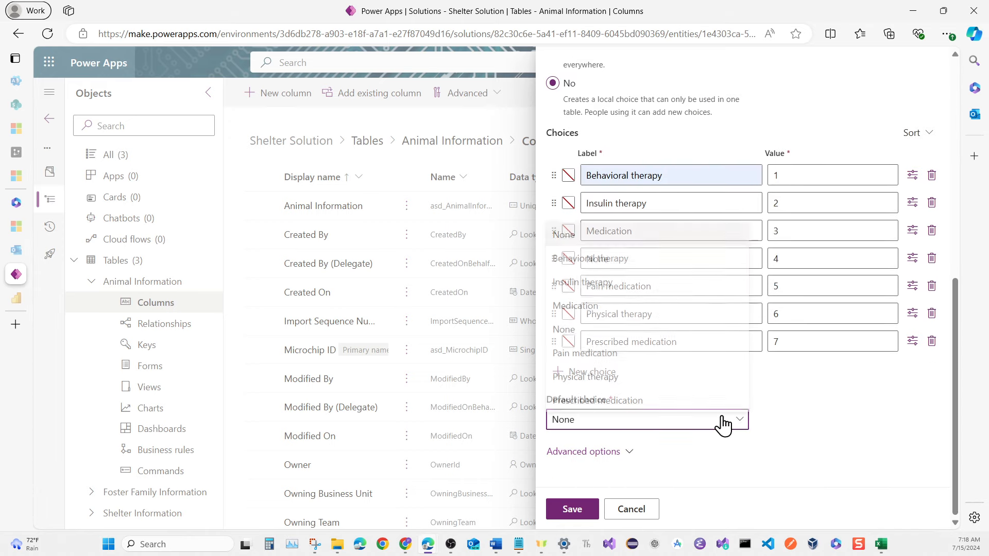
{"action": "left_click", "coordinate": [602, 332]}
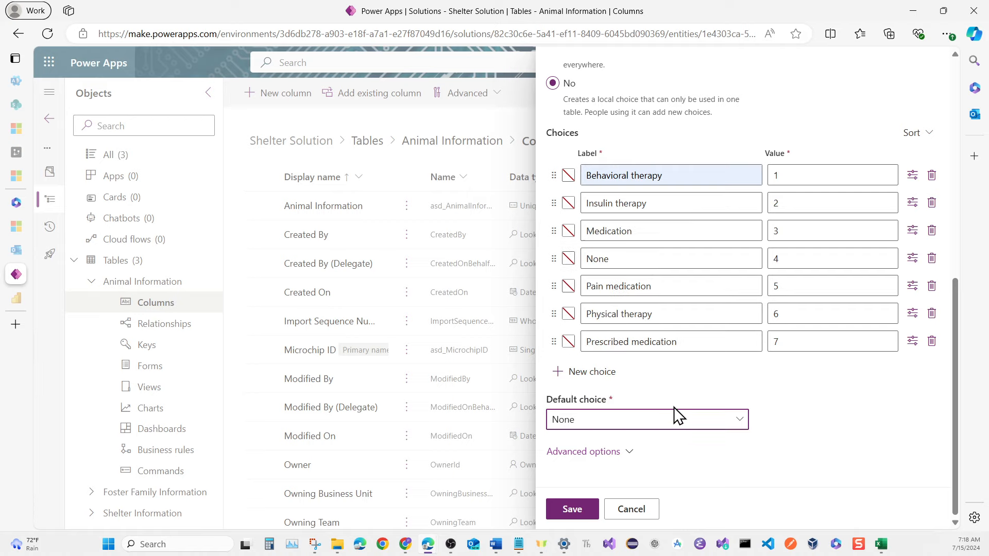
{"action": "left_click", "coordinate": [582, 511]}
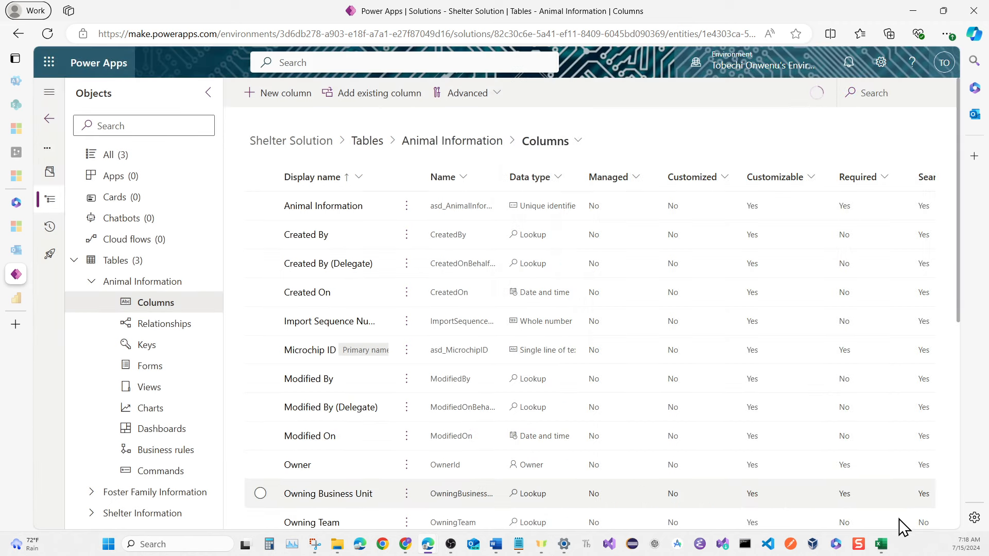
Step: Find and select the Initial Shelter column in the Animal table final workbook in Excel, and return to Power Apps
{"action": "mouse_move", "coordinate": [895, 552]}
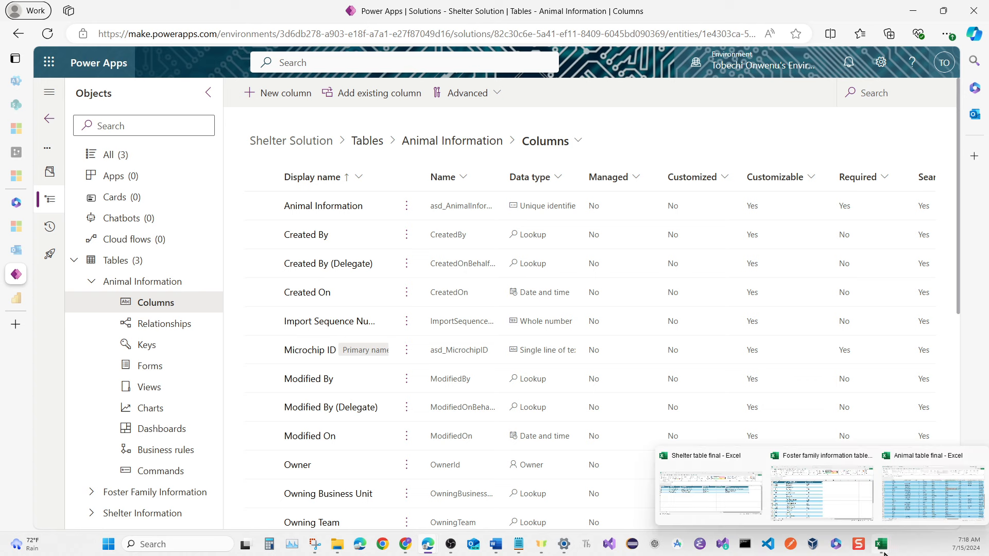
{"action": "left_click", "coordinate": [906, 499]}
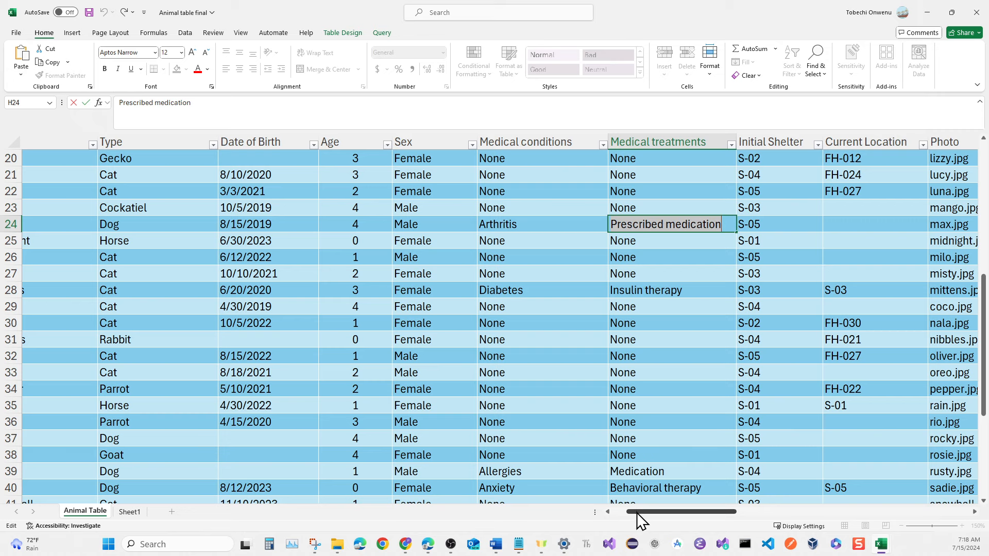
{"action": "left_click_drag", "start_coordinate": [635, 513], "coordinate": [717, 494]}
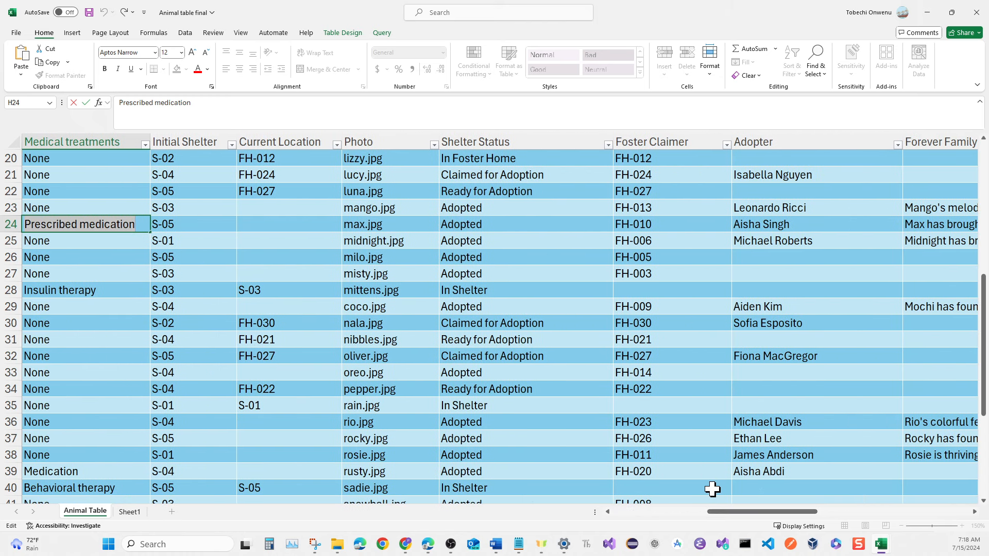
{"action": "left_click", "coordinate": [214, 139]}
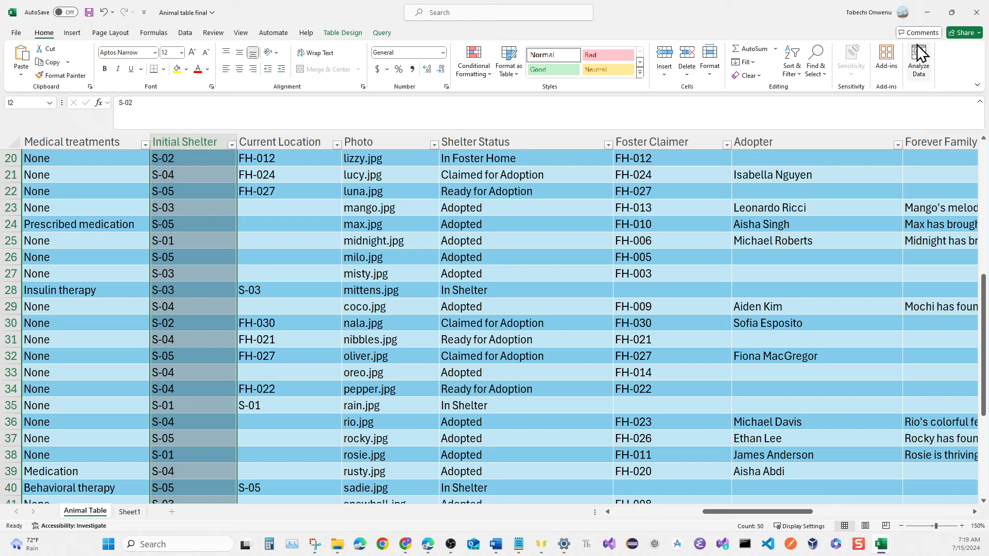
{"action": "left_click", "coordinate": [927, 11]}
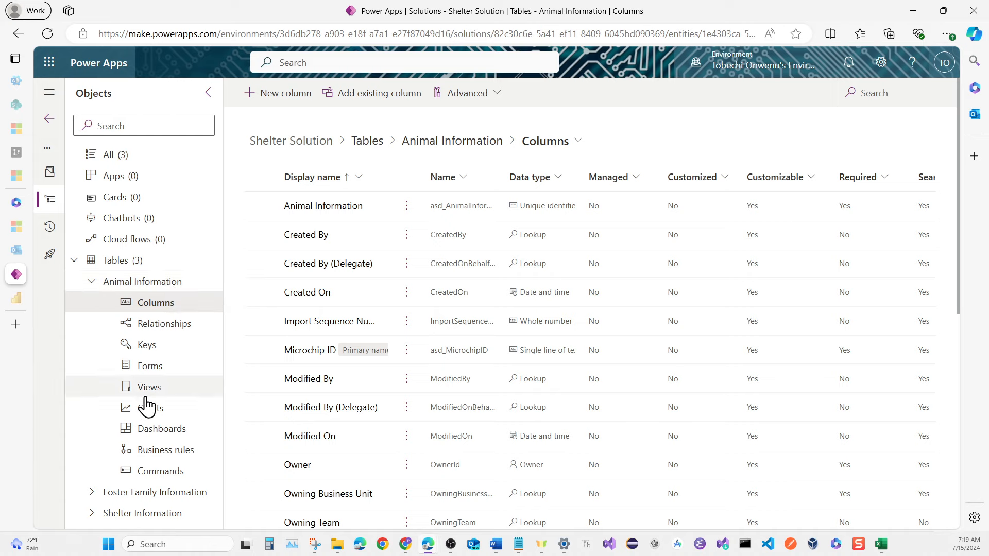
Step: View the Shelter Information table in the Shelter Solution and return to the column list of Animal Information
{"action": "left_click", "coordinate": [138, 517]}
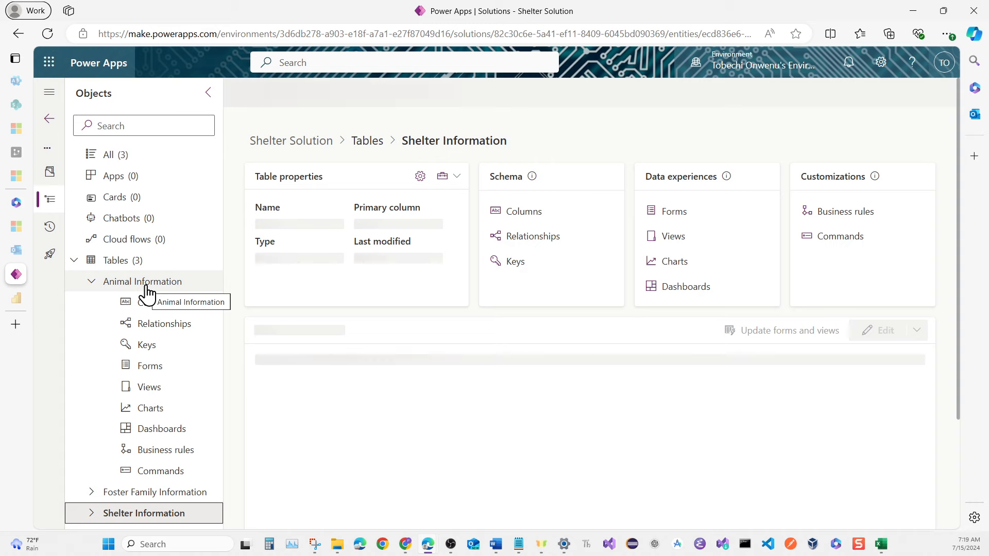
{"action": "left_click", "coordinate": [148, 288]}
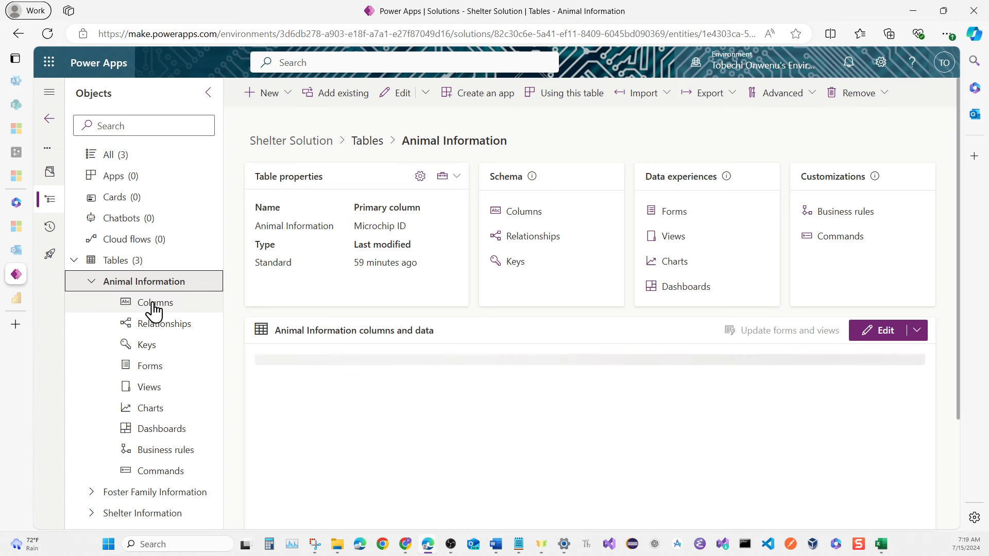
{"action": "left_click", "coordinate": [153, 306]}
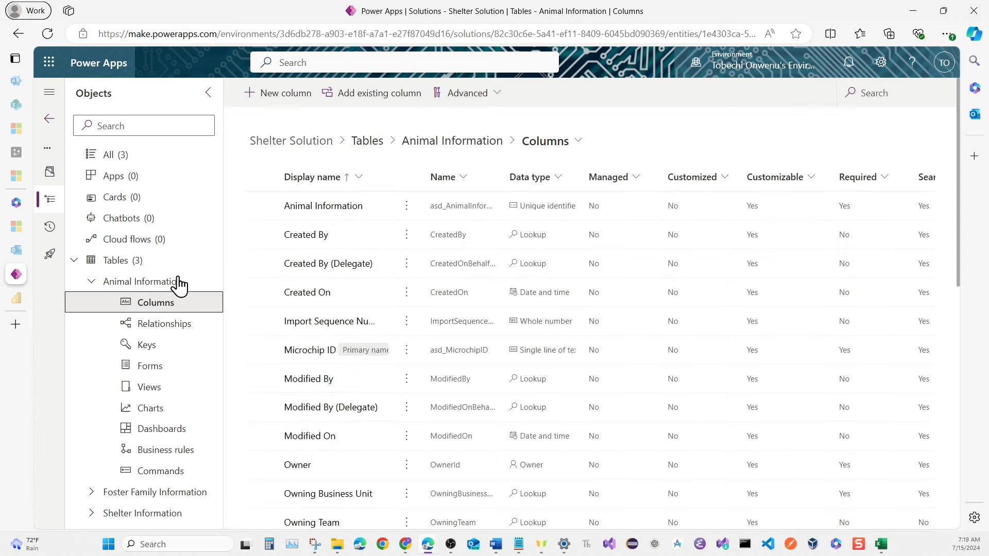
Step: Add a new column named Pet Initial Shelter with the description "Initial Shelter of pet" and the data type Lookup
{"action": "left_click", "coordinate": [291, 104]}
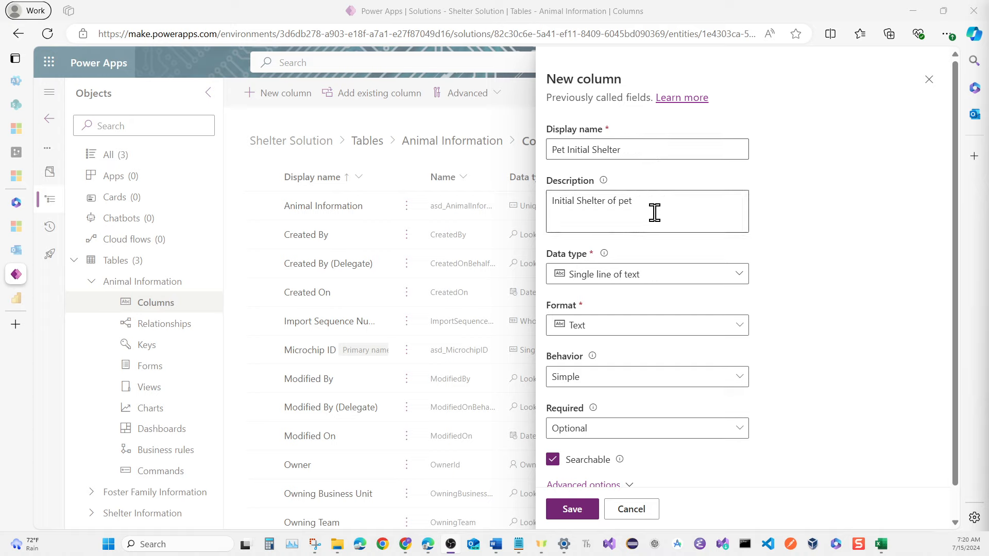
{"action": "left_click", "coordinate": [731, 275]}
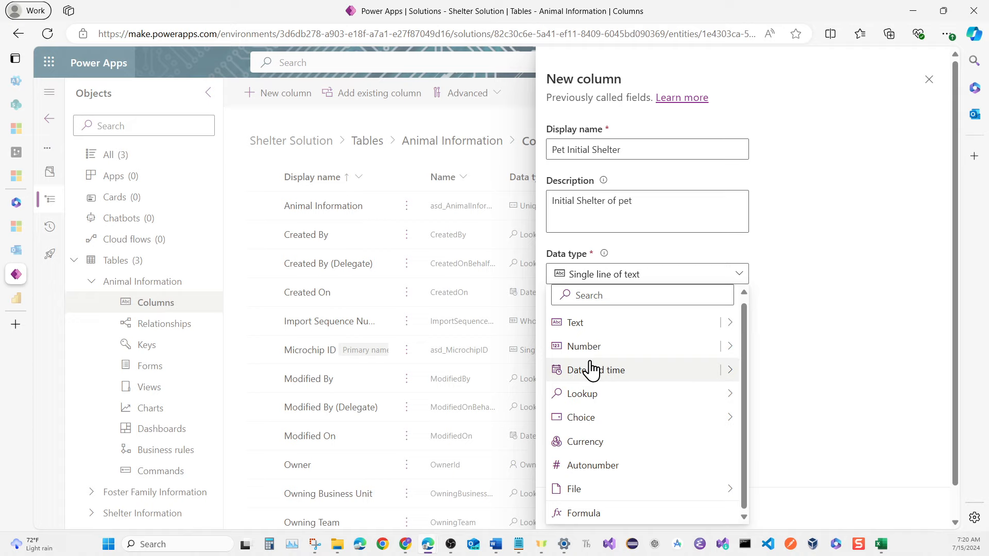
{"action": "mouse_move", "coordinate": [585, 400]}
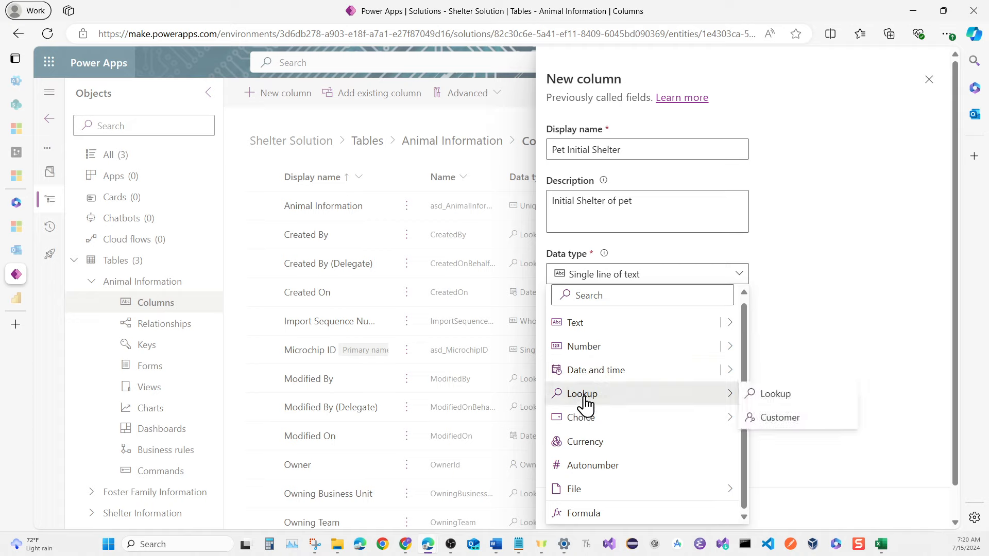
{"action": "mouse_move", "coordinate": [719, 412]}
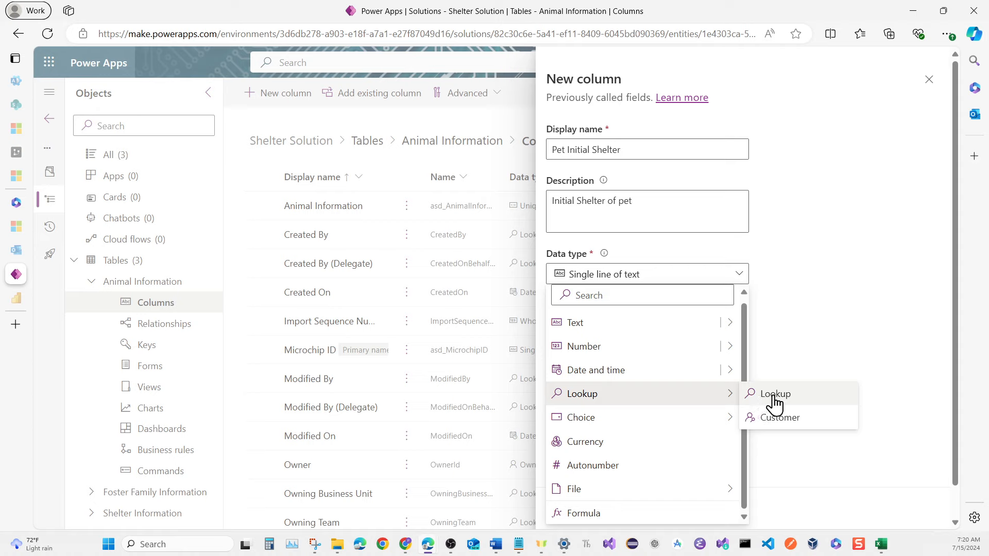
{"action": "left_click", "coordinate": [774, 395]}
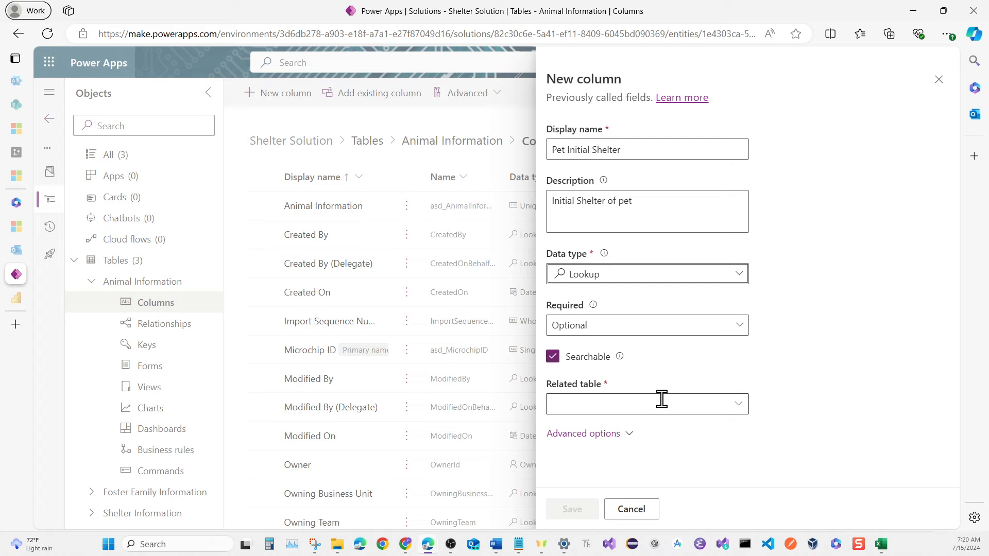
Step: Set Shelter Information as the related table of the Pet Initial Shelter lookup and save the column
{"action": "left_click", "coordinate": [627, 407]}
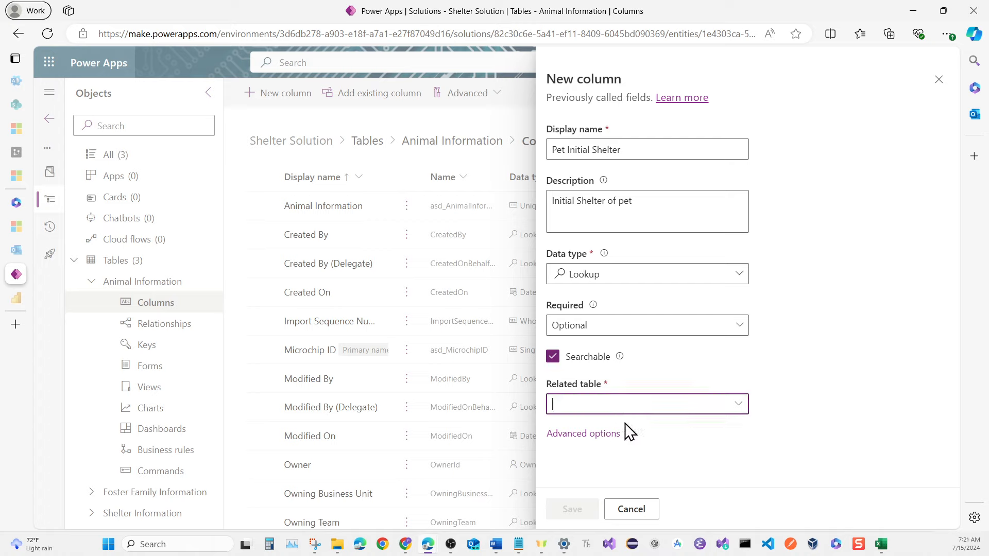
{"action": "type", "text": "shel"}
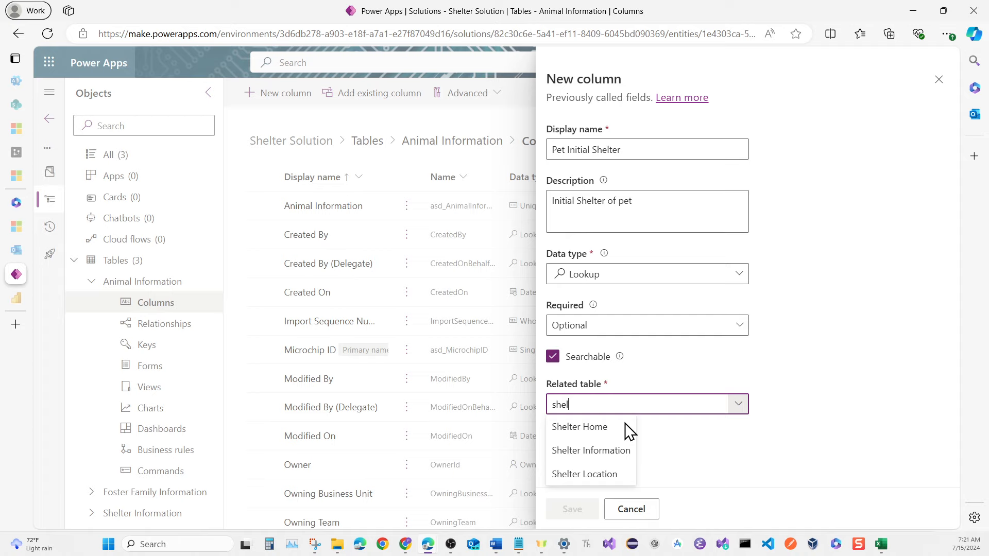
{"action": "left_click", "coordinate": [608, 452]}
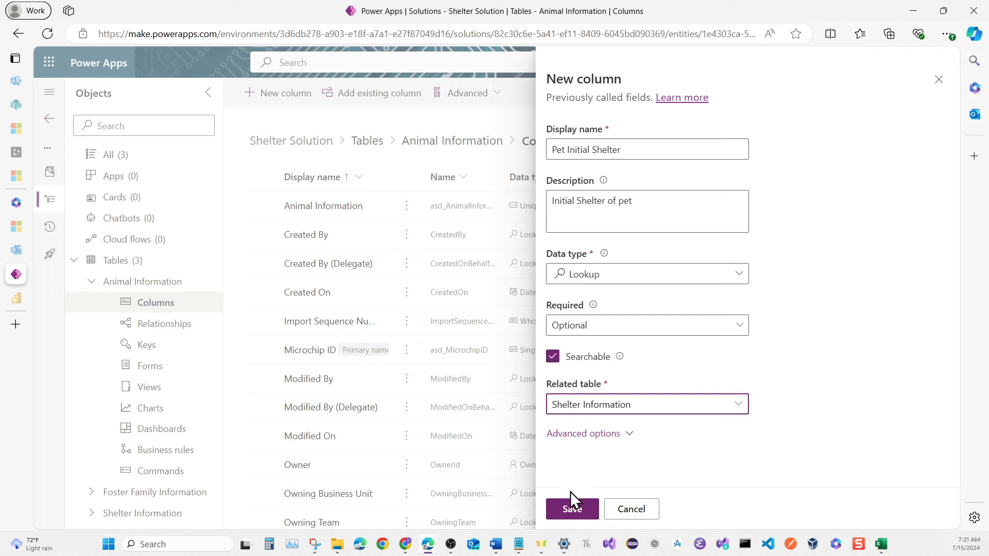
{"action": "left_click", "coordinate": [573, 507]}
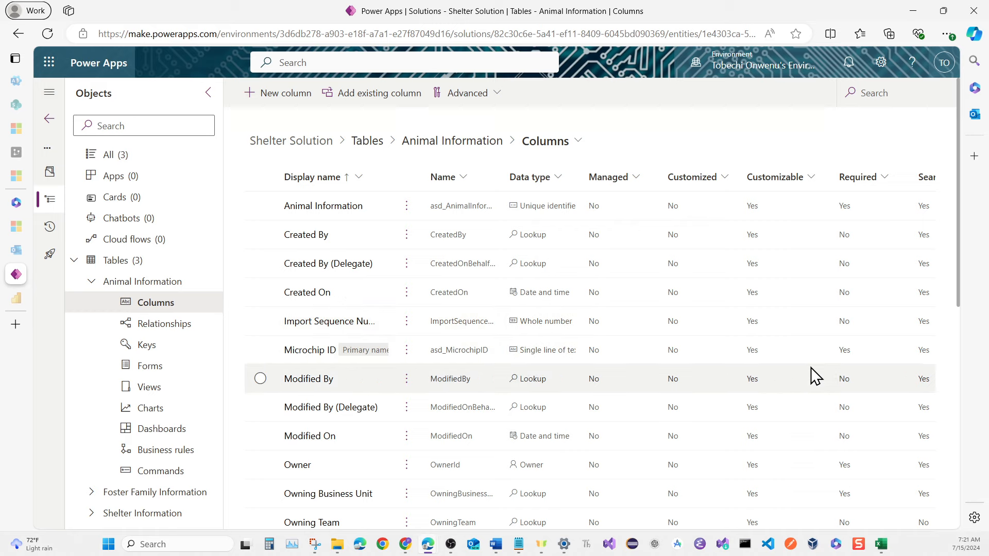
Step: Switch to the Animal table final workbook in Excel and examine the Current Location column, including its blank entries
{"action": "mouse_move", "coordinate": [881, 543]}
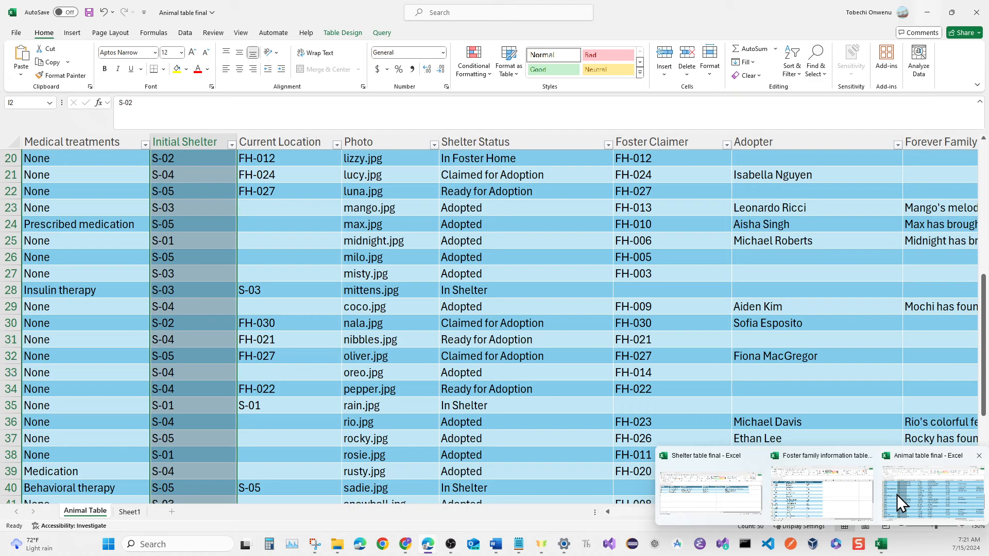
{"action": "left_click", "coordinate": [897, 494]}
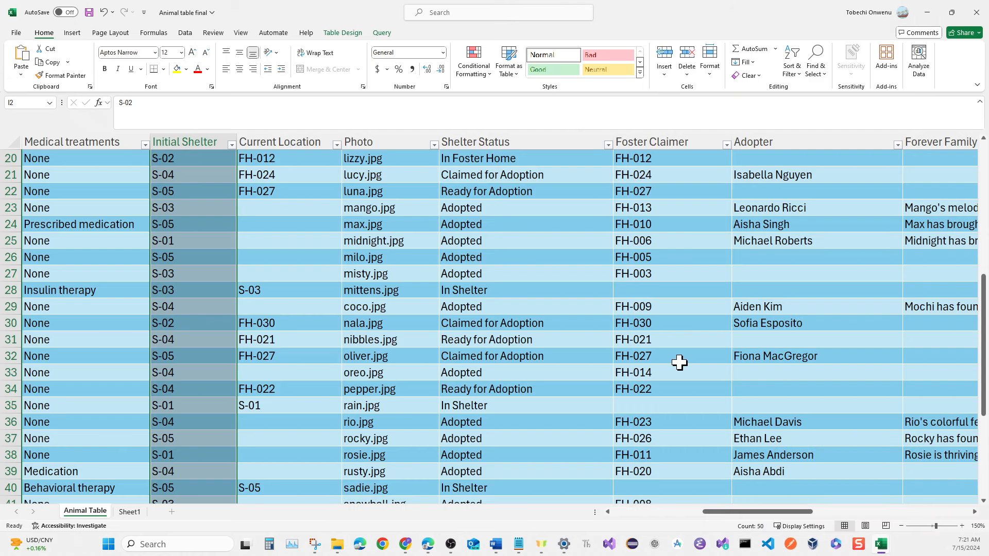
{"action": "left_click", "coordinate": [315, 138]}
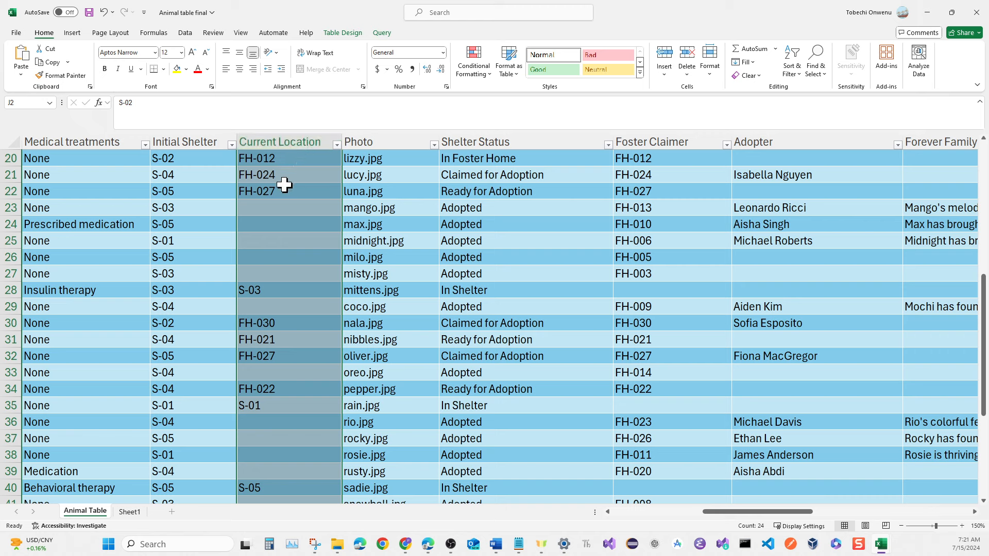
{"action": "left_click", "coordinate": [272, 261]}
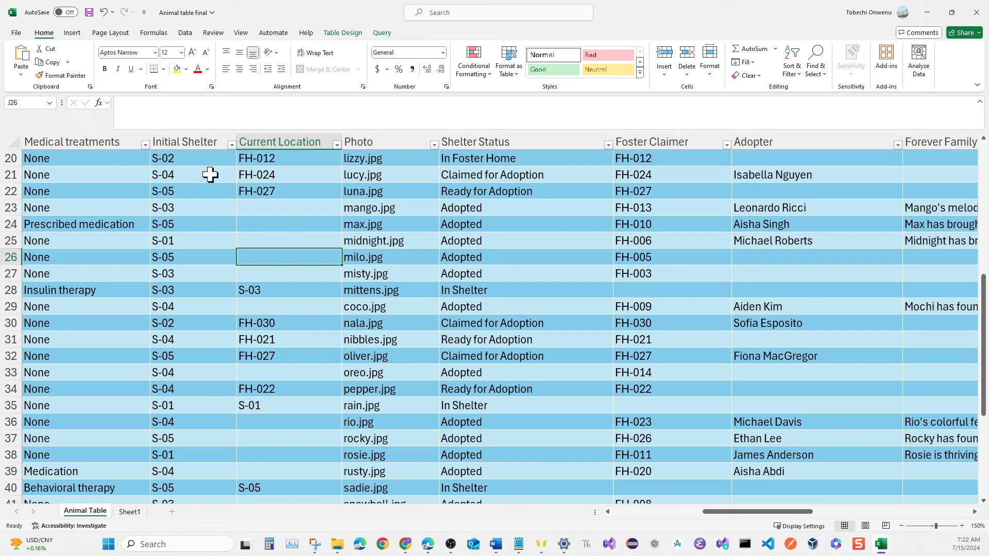
Step: Compare the Initial Shelter, Foster Claimer and Current Location columns, check the Photo column, and return to Power Apps
{"action": "left_click", "coordinate": [187, 135]}
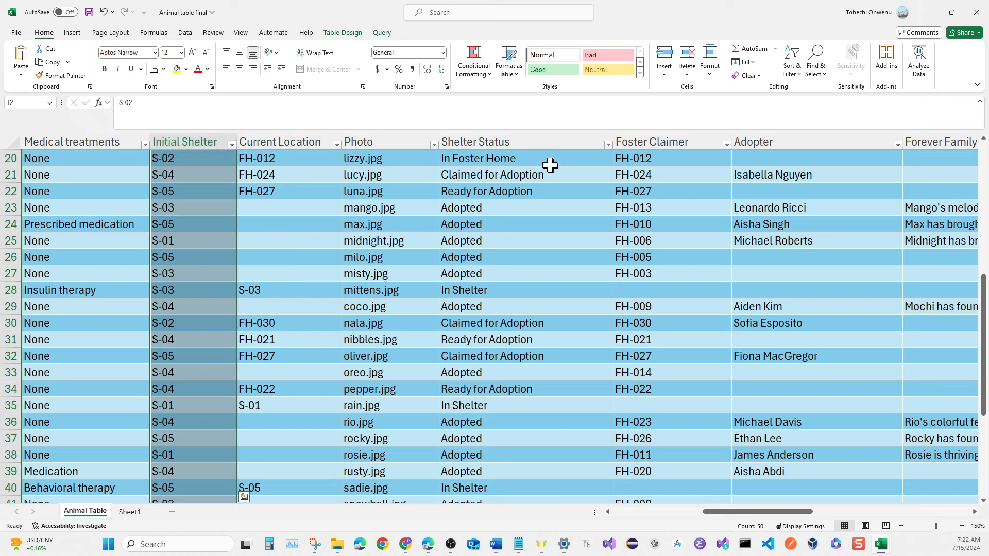
{"action": "left_click", "coordinate": [660, 140]}
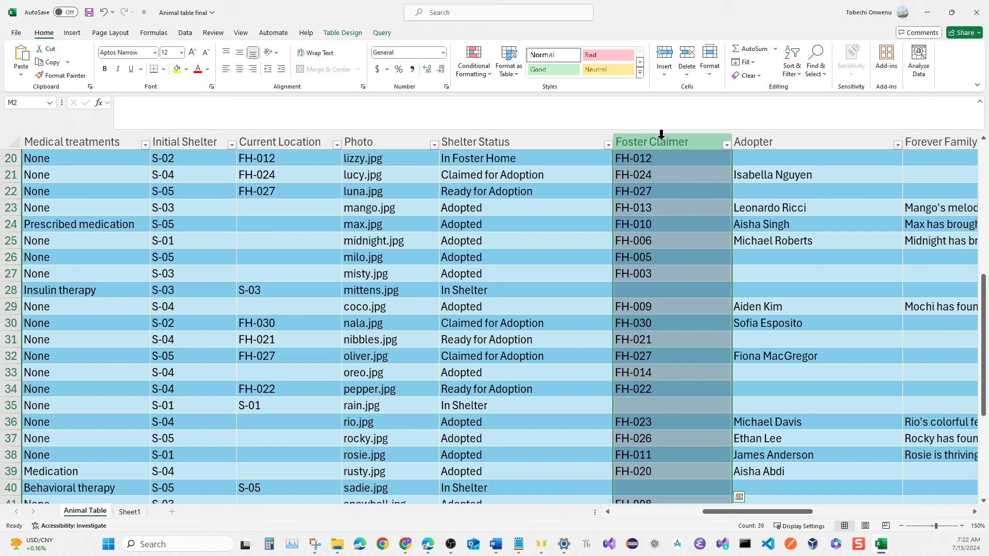
{"action": "left_click", "coordinate": [295, 142]}
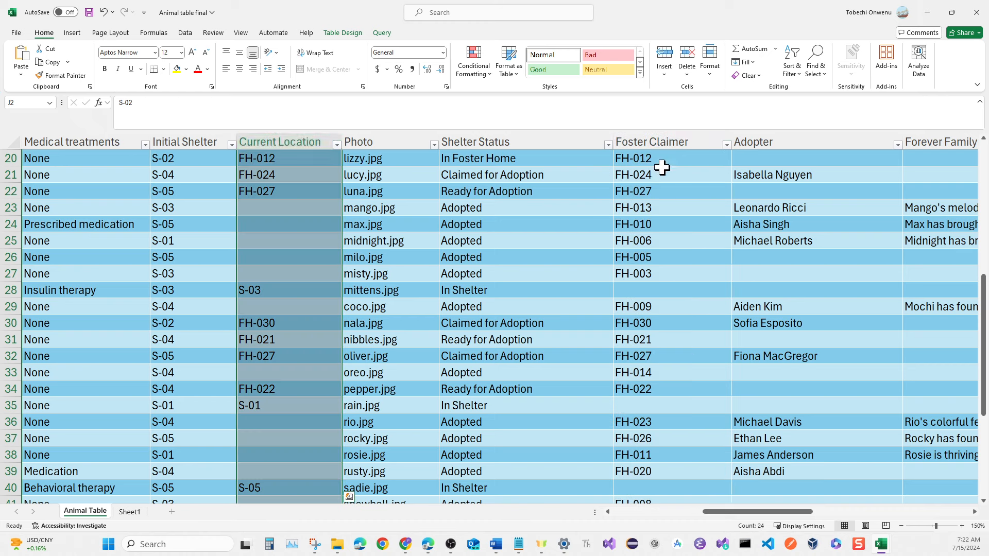
{"action": "left_click", "coordinate": [664, 143]}
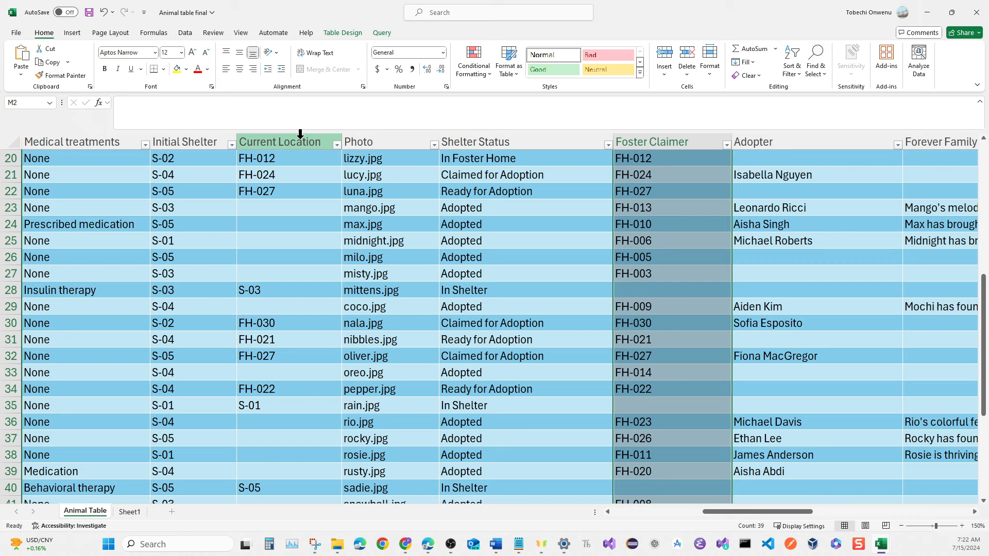
{"action": "left_click", "coordinate": [372, 139]}
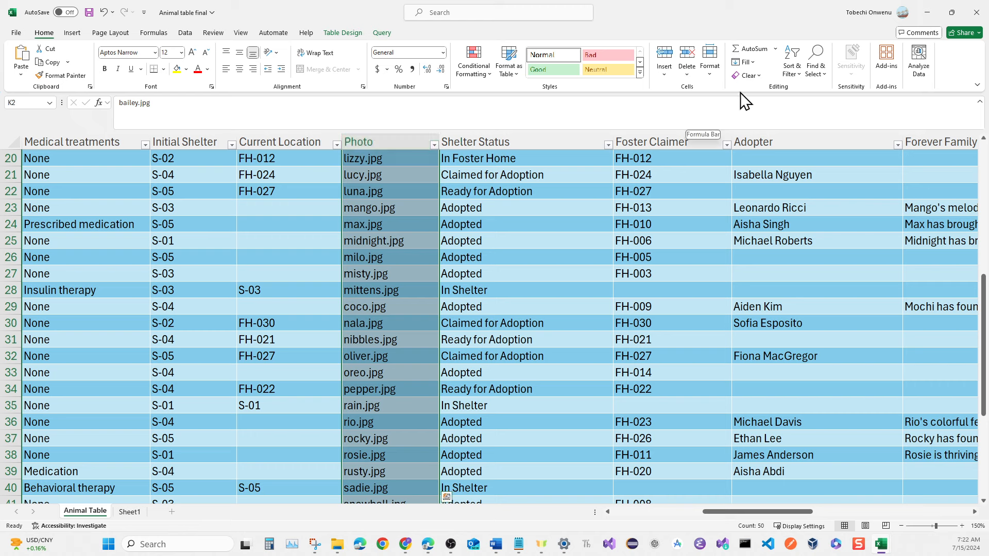
{"action": "left_click", "coordinate": [929, 16]}
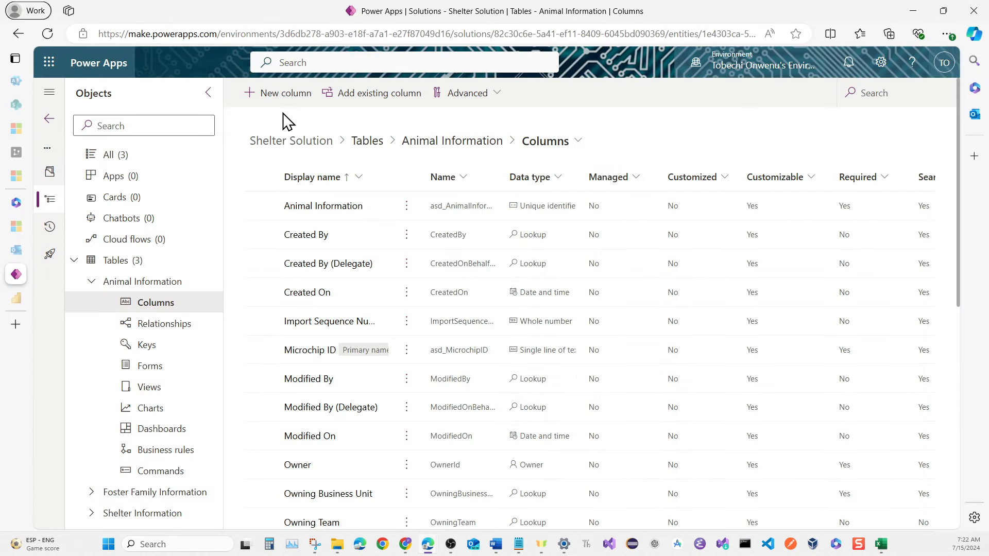
Step: Add a new column named Pet Photo with the description "Photo of pet" and open its data type choices
{"action": "left_click", "coordinate": [282, 96]}
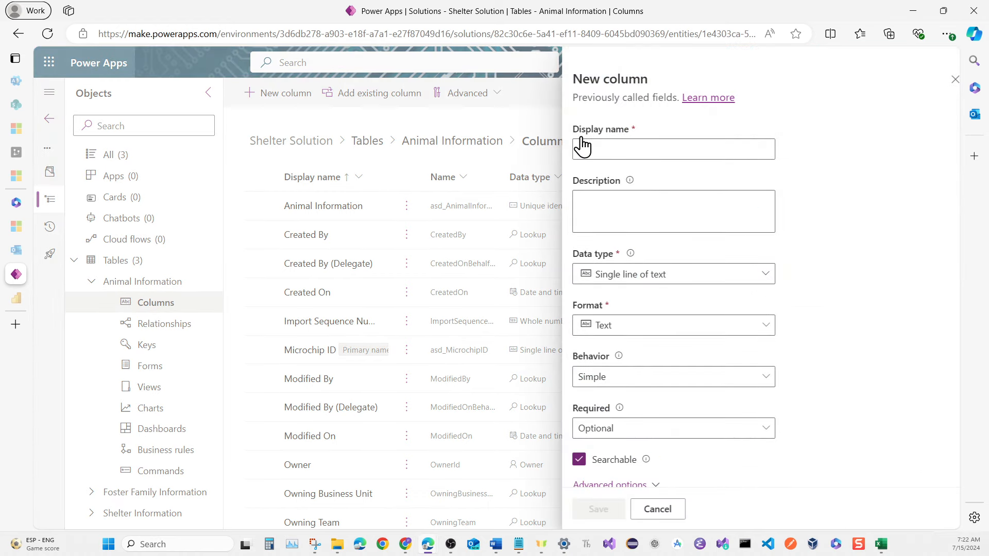
{"action": "left_click", "coordinate": [636, 149]}
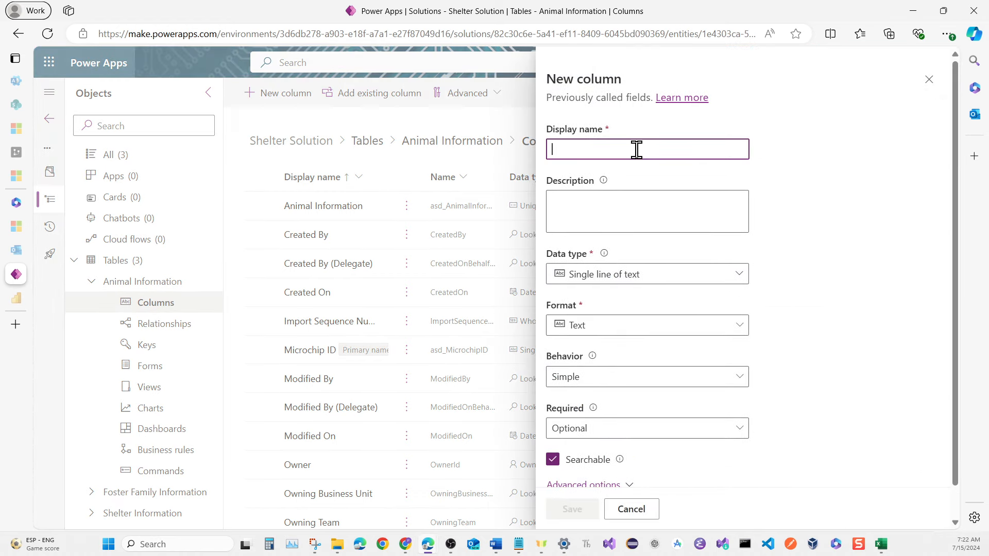
{"action": "type", "text": "Pet Photo"}
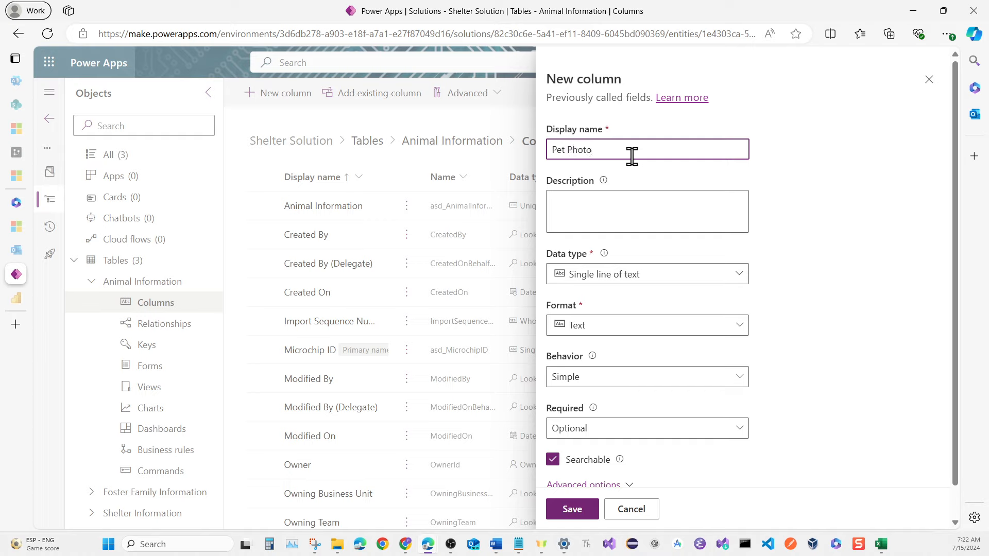
{"action": "left_click", "coordinate": [649, 204]}
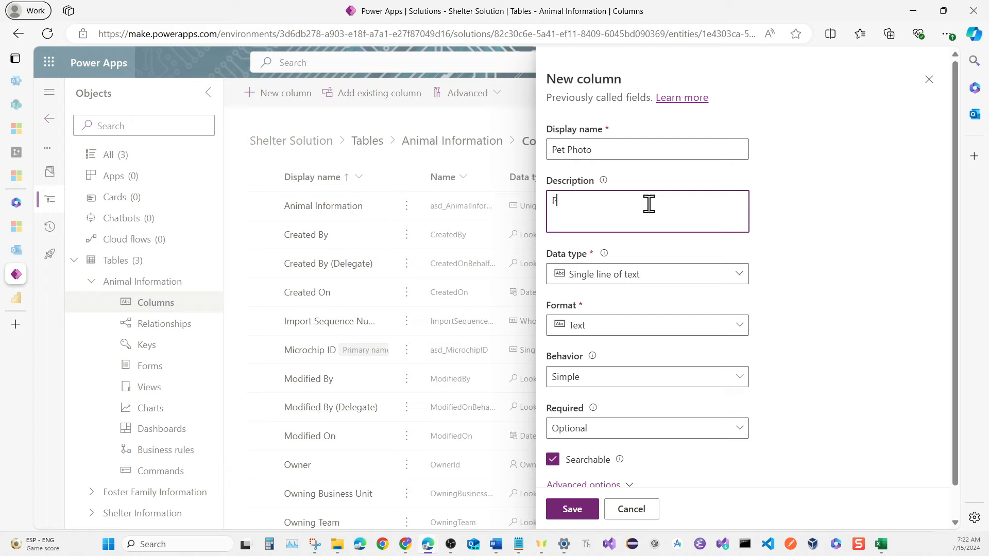
{"action": "type", "text": "Photo of pet"}
{"action": "left_click", "coordinate": [695, 278]}
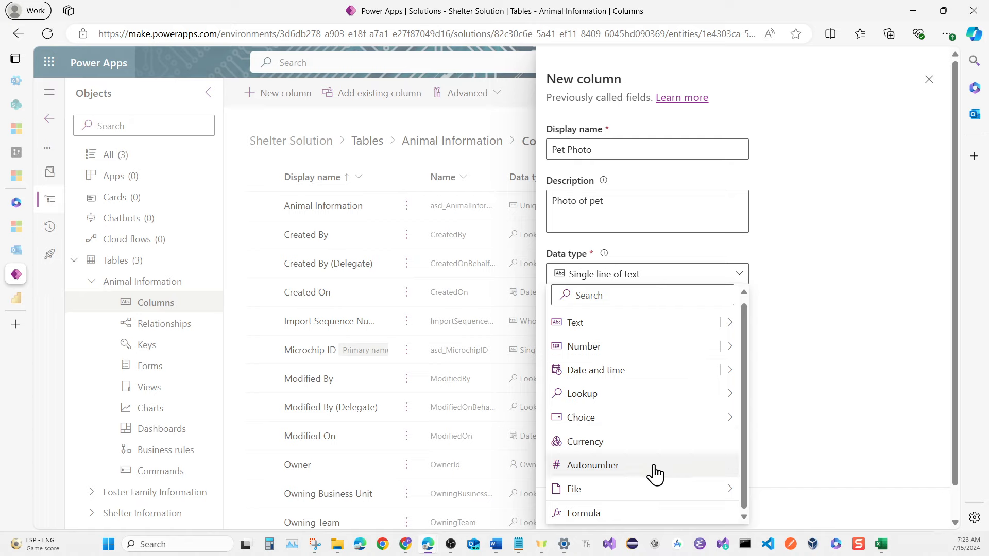
Step: Set the Pet Photo column's data type to Image and save the column
{"action": "mouse_move", "coordinate": [655, 494]}
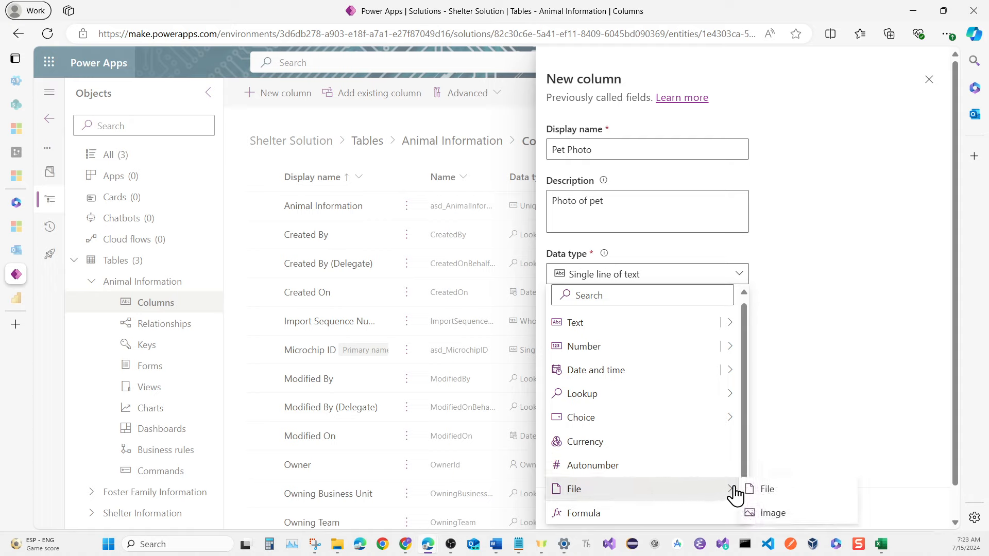
{"action": "left_click", "coordinate": [768, 513]}
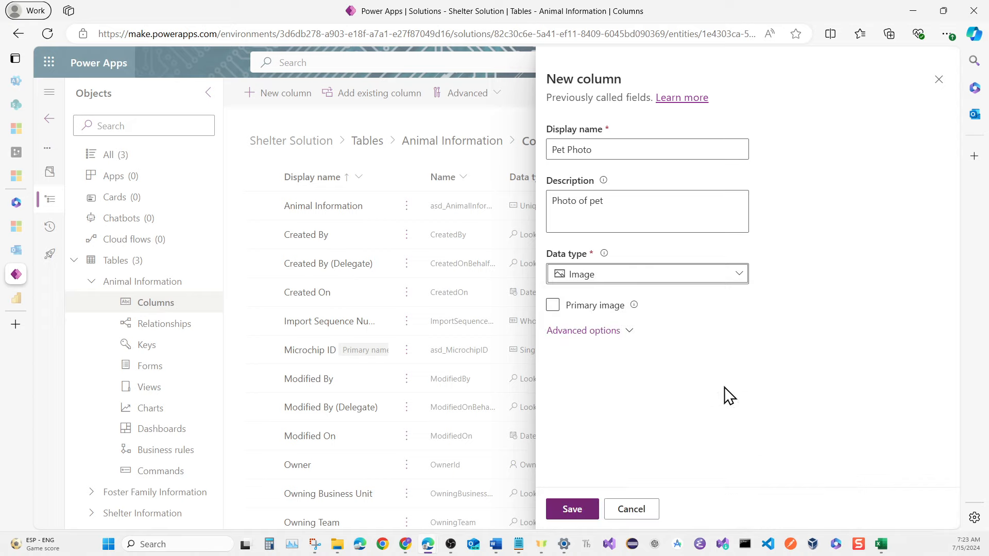
{"action": "left_click", "coordinate": [747, 387]}
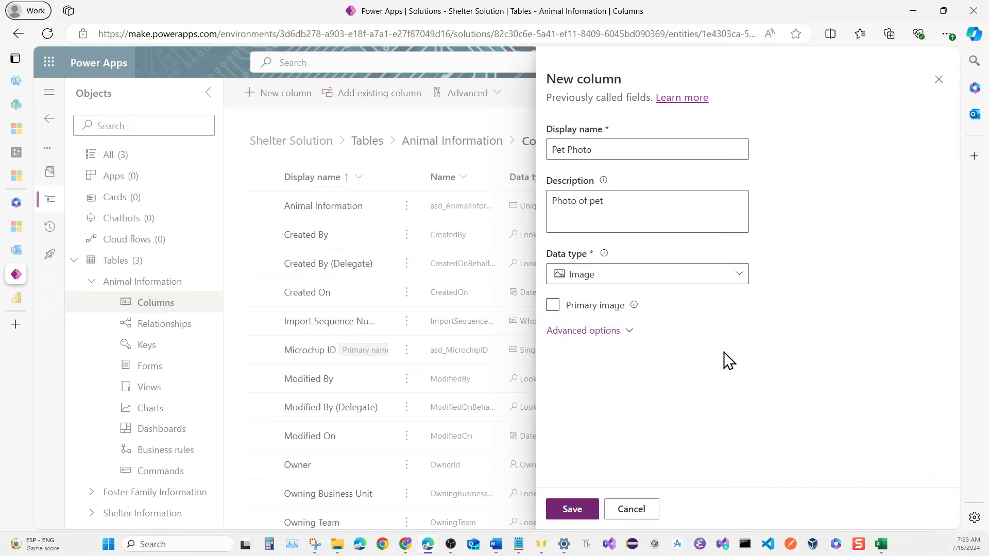
{"action": "left_click", "coordinate": [554, 306]}
{"action": "left_click", "coordinate": [557, 309]}
{"action": "left_click", "coordinate": [574, 508]}
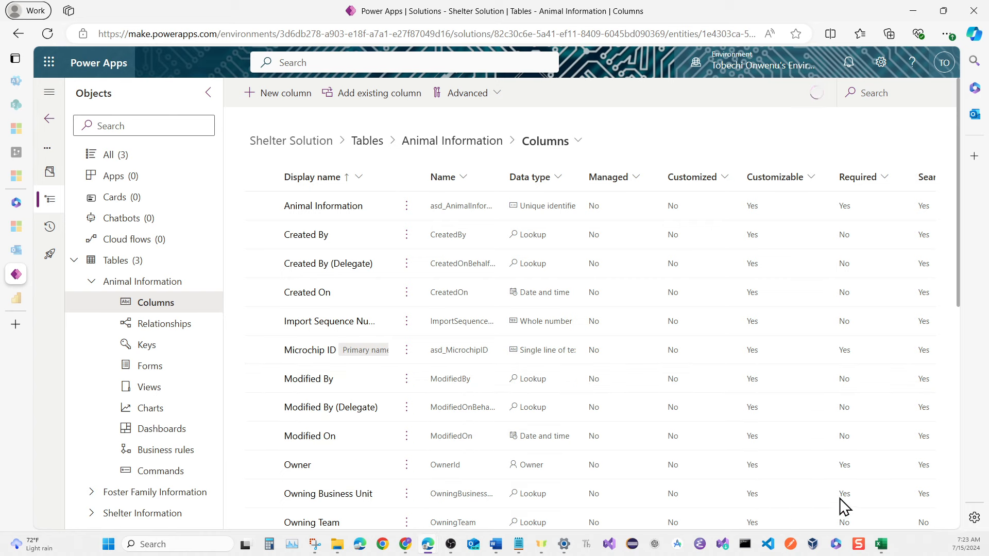
Step: Switch to the Animal table final workbook in Excel and check the distinct values in the Shelter Status column's filter
{"action": "mouse_move", "coordinate": [880, 548]}
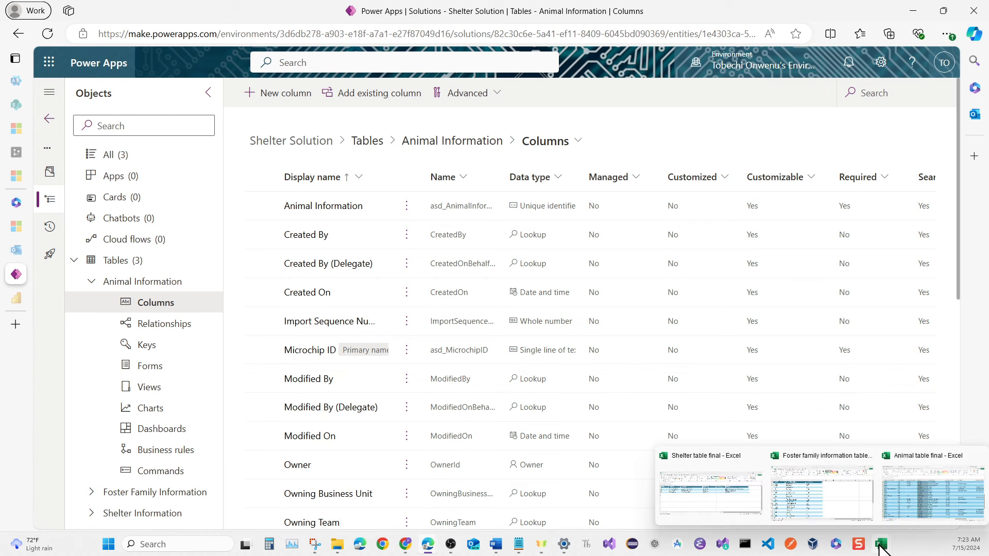
{"action": "mouse_move", "coordinate": [894, 507]}
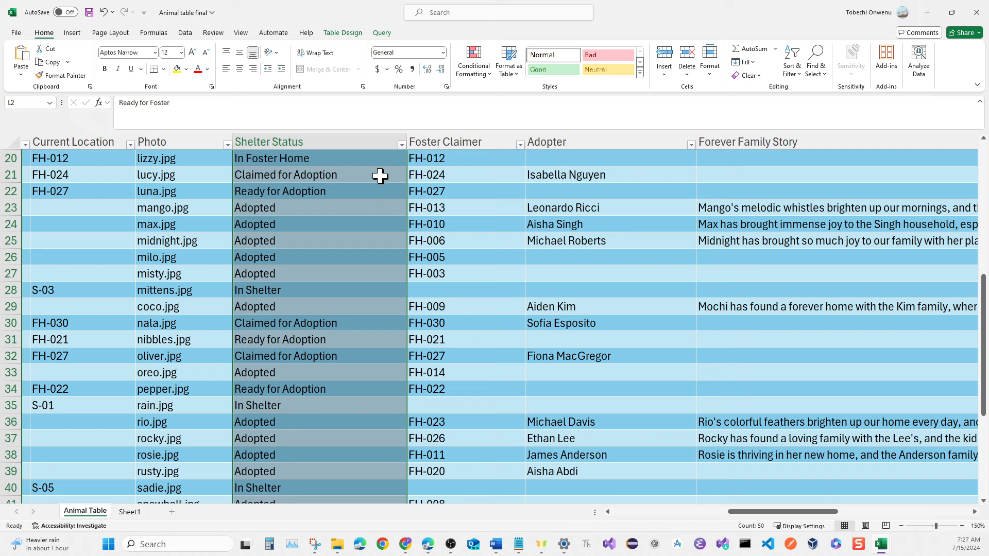
{"action": "left_click", "coordinate": [401, 146]}
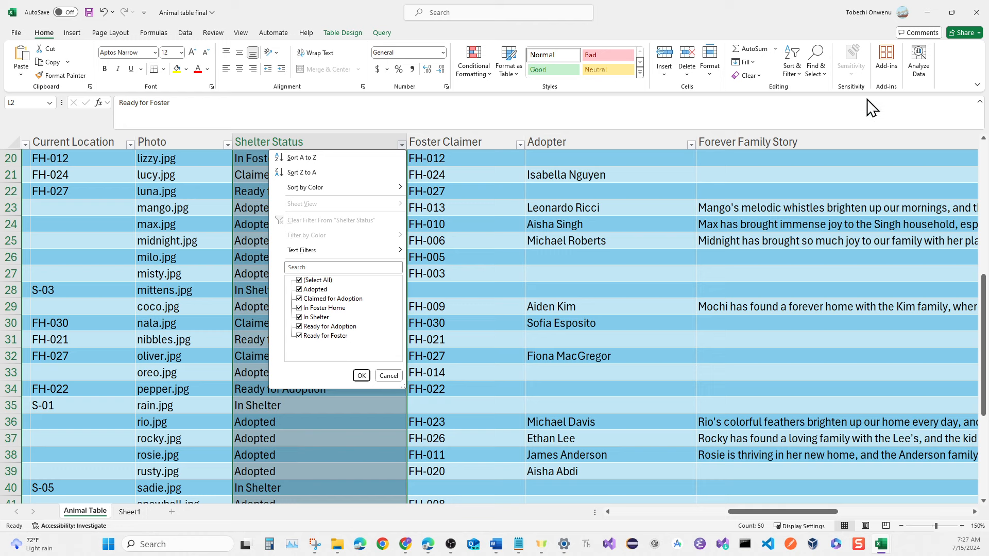
{"action": "left_click", "coordinate": [925, 13]}
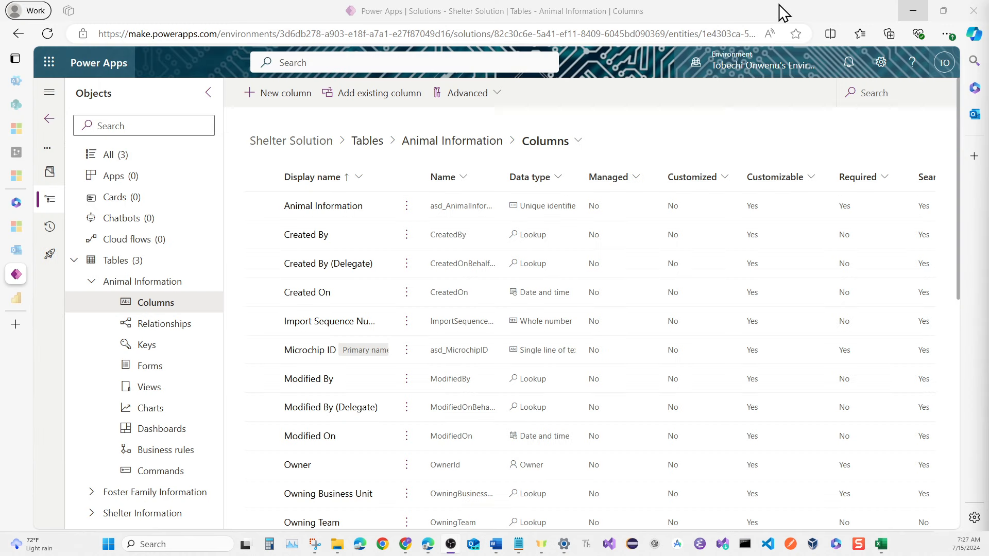
Step: Create a new Animal Information column named "Pet Shelter Status" with the description "Shelter Status of pet"
{"action": "left_click", "coordinate": [287, 105]}
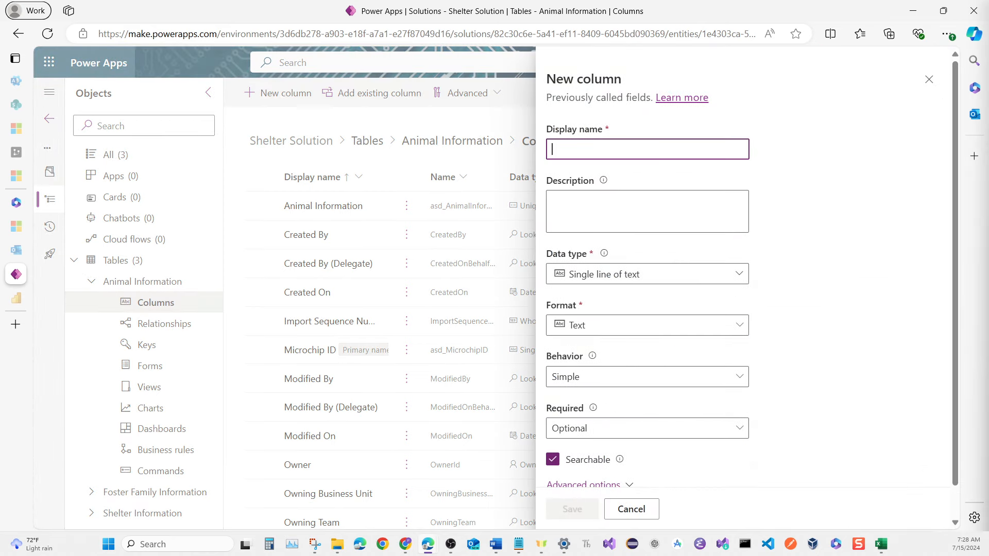
{"action": "type", "text": "Pet Shelter Status"}
{"action": "key", "text": "Tab"}
{"action": "type", "text": "Shelter Status of pet"}
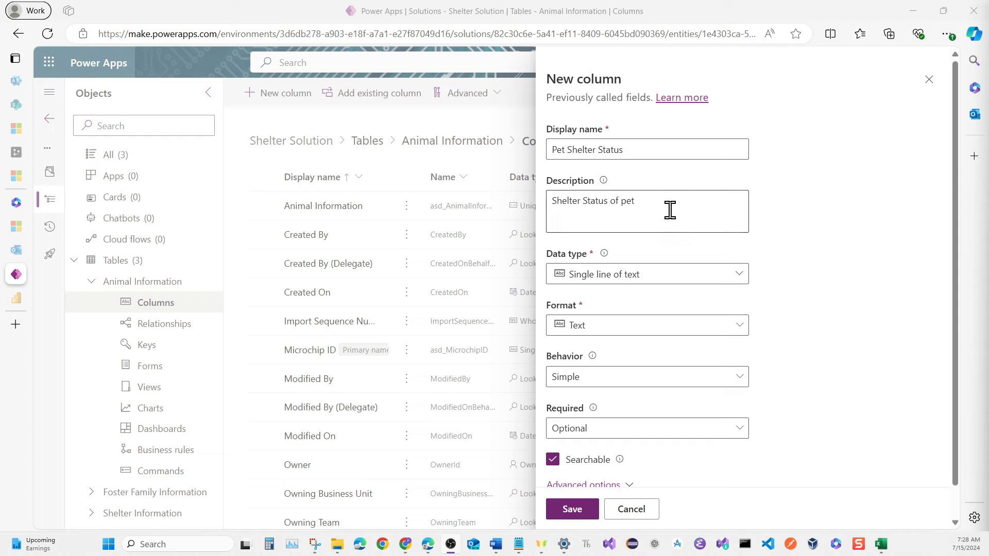
Step: Set the Pet Shelter Status column's data type to Choice, with global choice sync set to No
{"action": "scroll", "coordinate": [674, 260], "scroll_direction": "down", "scroll_amount": 1}
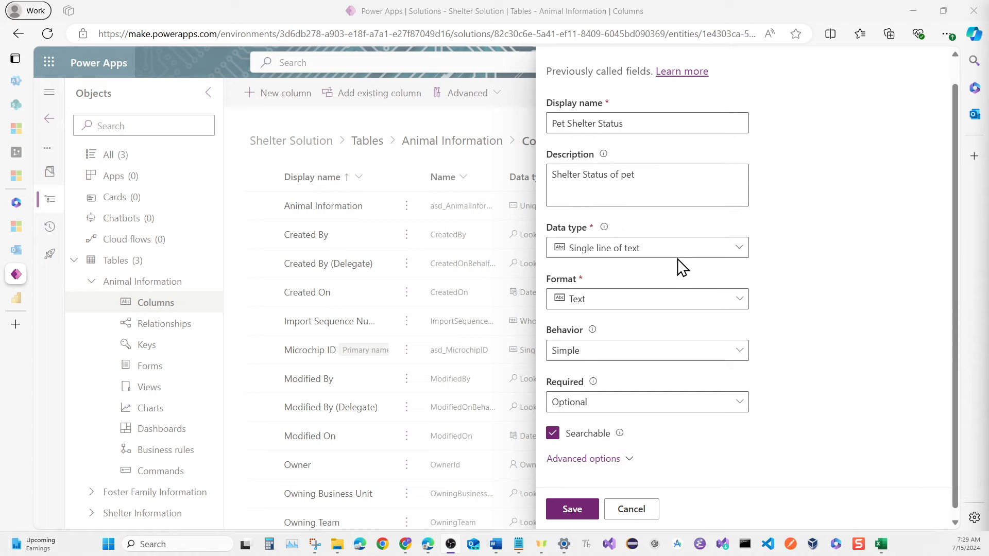
{"action": "left_click", "coordinate": [719, 251]}
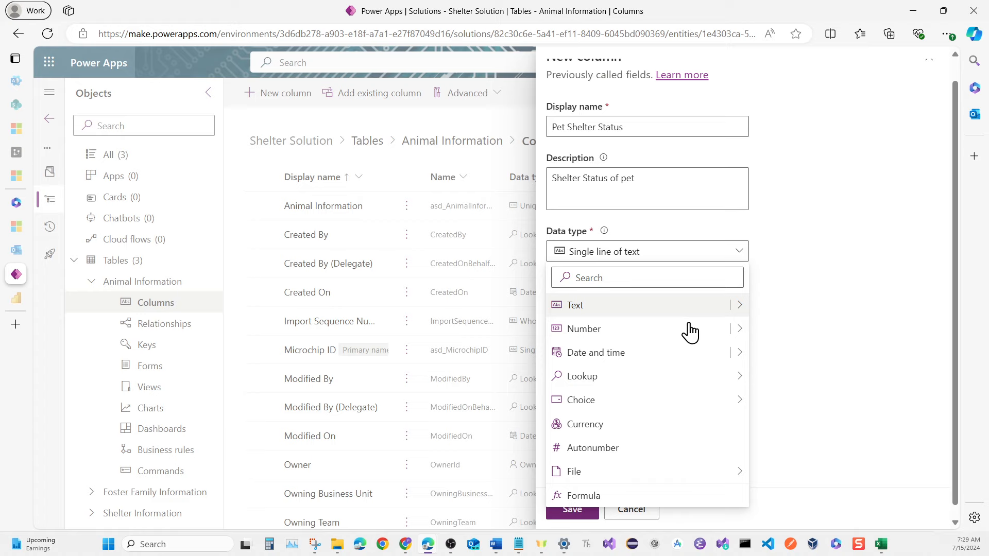
{"action": "mouse_move", "coordinate": [683, 390]}
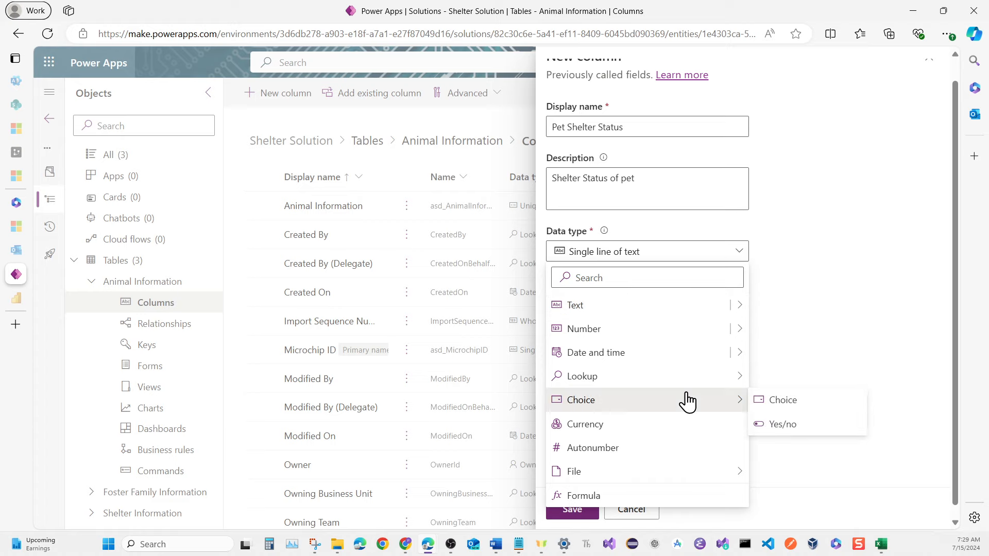
{"action": "left_click", "coordinate": [762, 404]}
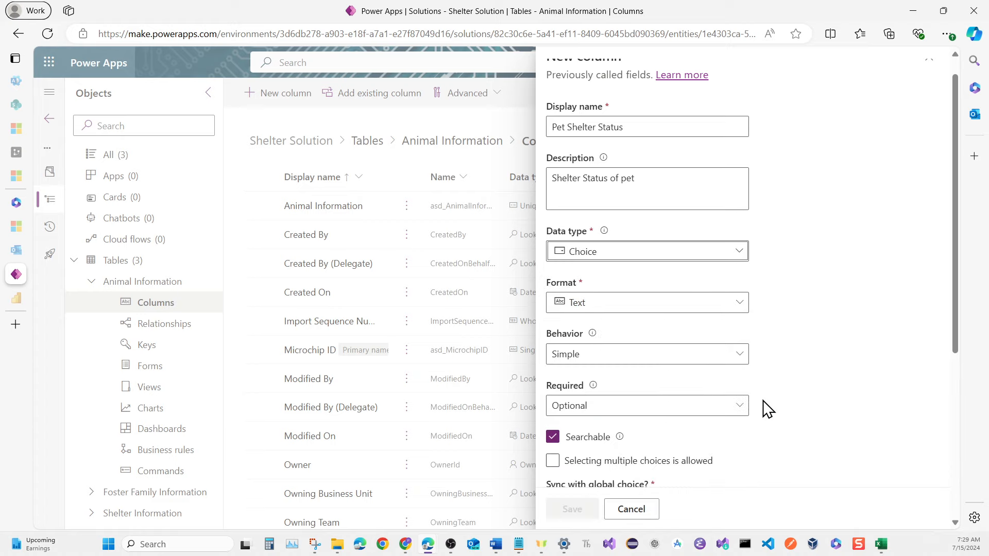
{"action": "scroll", "coordinate": [764, 389], "scroll_direction": "down", "scroll_amount": 1}
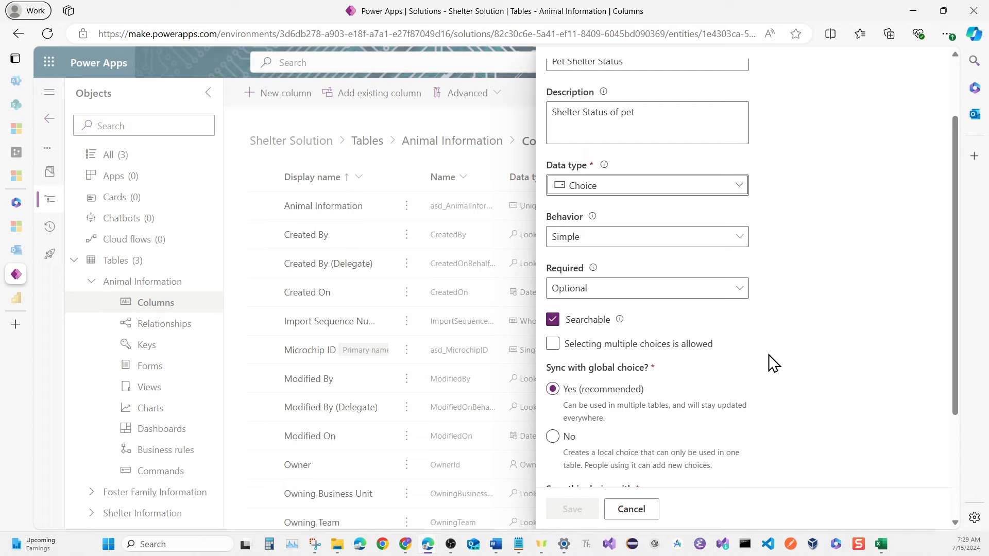
{"action": "scroll", "coordinate": [772, 355], "scroll_direction": "down", "scroll_amount": 3}
{"action": "scroll", "coordinate": [772, 276], "scroll_direction": "down", "scroll_amount": 2}
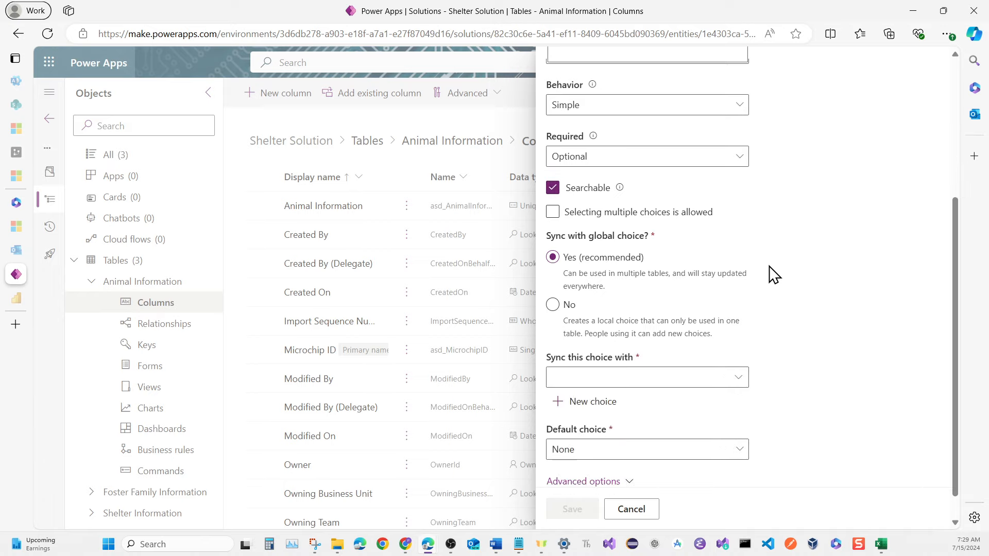
{"action": "scroll", "coordinate": [773, 307], "scroll_direction": "down", "scroll_amount": 1}
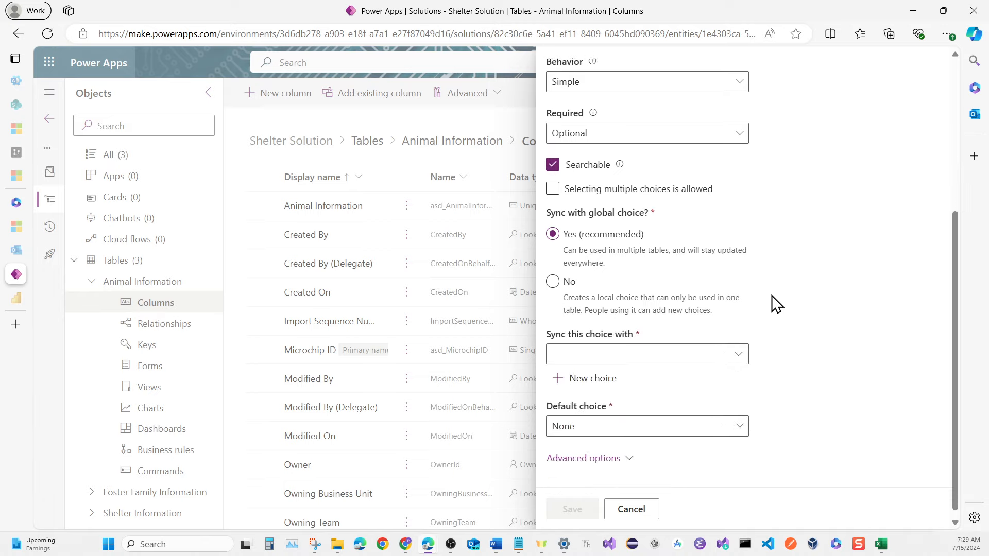
{"action": "left_click", "coordinate": [554, 277]}
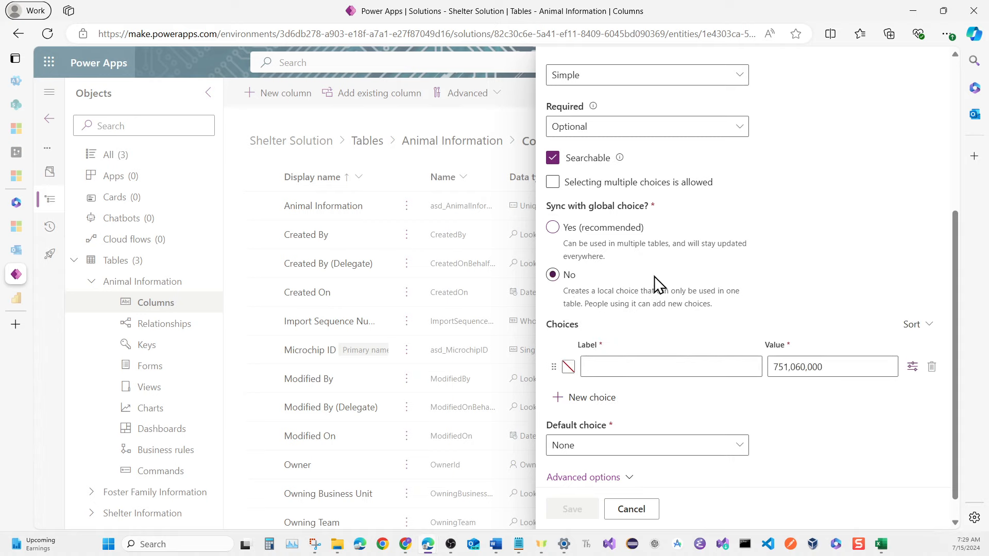
Step: Label the column's first choice "Adopted" and add an empty second choice
{"action": "scroll", "coordinate": [661, 286], "scroll_direction": "down", "scroll_amount": 1}
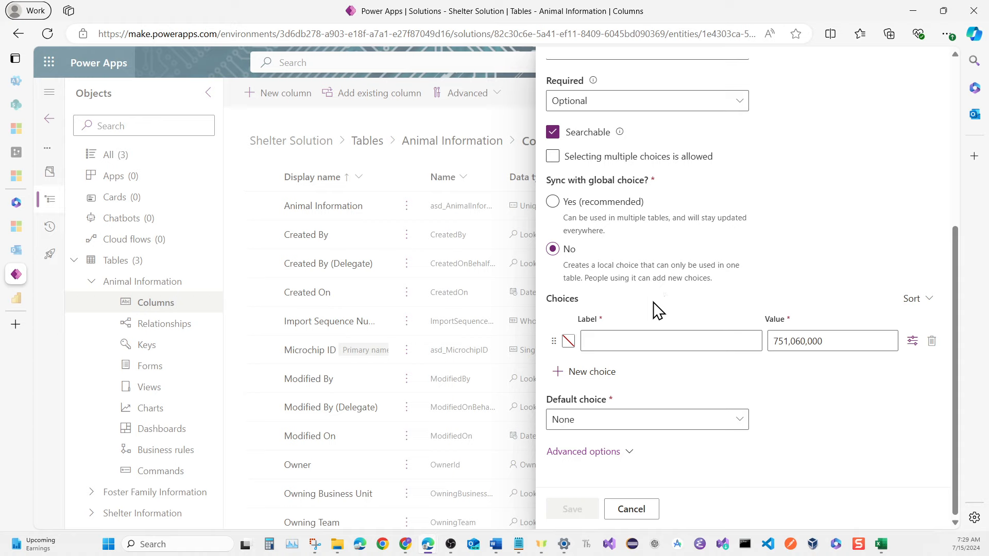
{"action": "left_click", "coordinate": [648, 344]}
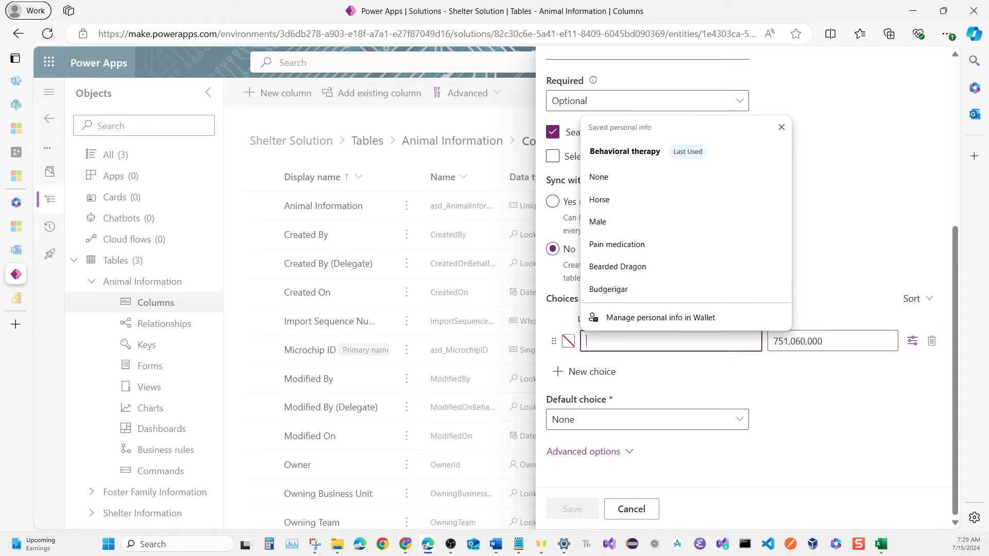
{"action": "type", "text": "Ad"}
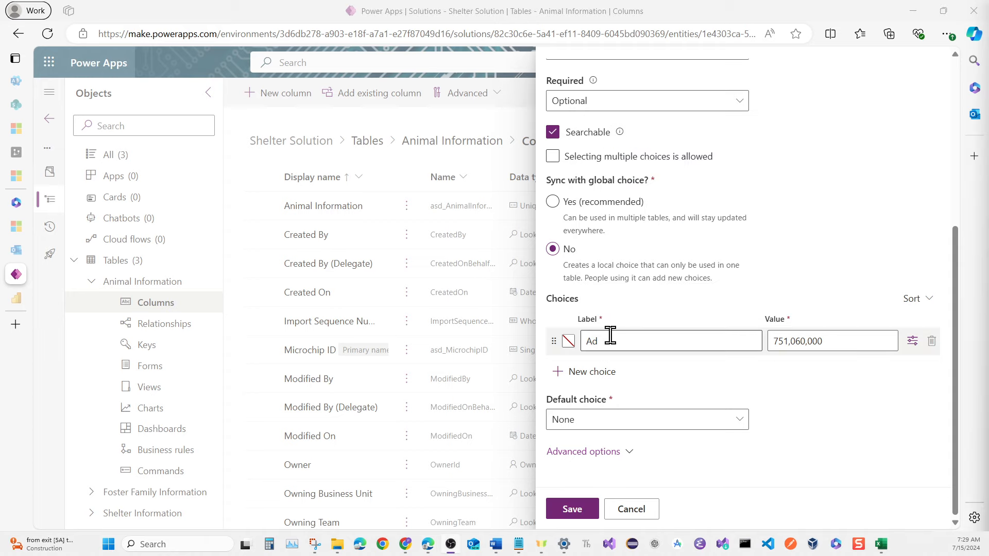
{"action": "scroll", "coordinate": [613, 345], "scroll_direction": "up", "scroll_amount": 5}
{"action": "scroll", "coordinate": [640, 393], "scroll_direction": "down", "scroll_amount": 5}
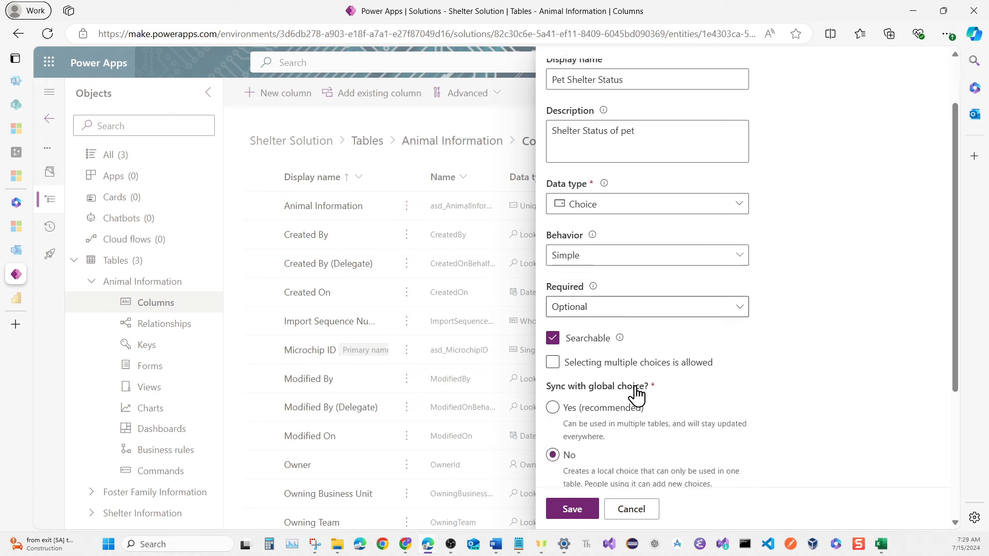
{"action": "left_click", "coordinate": [624, 352]}
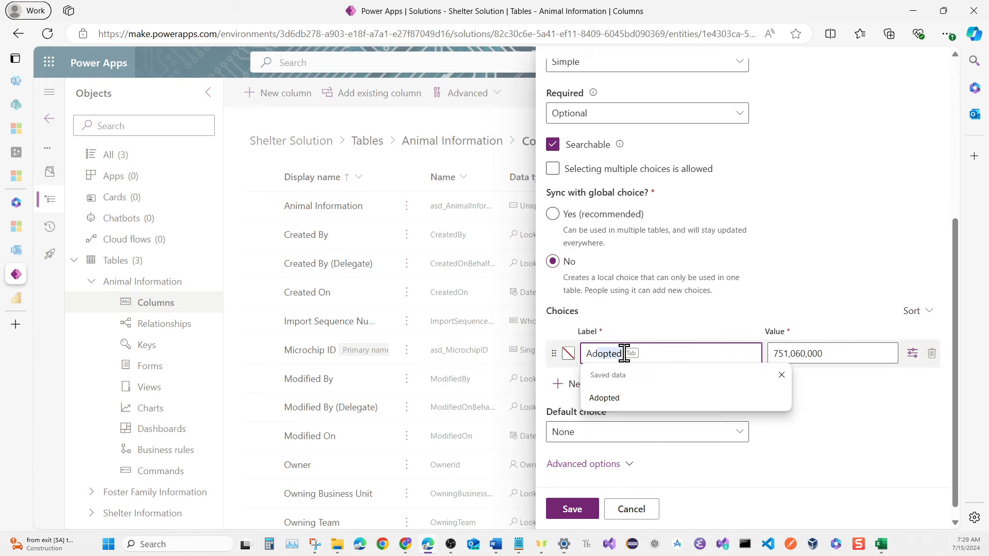
{"action": "left_click", "coordinate": [617, 398]}
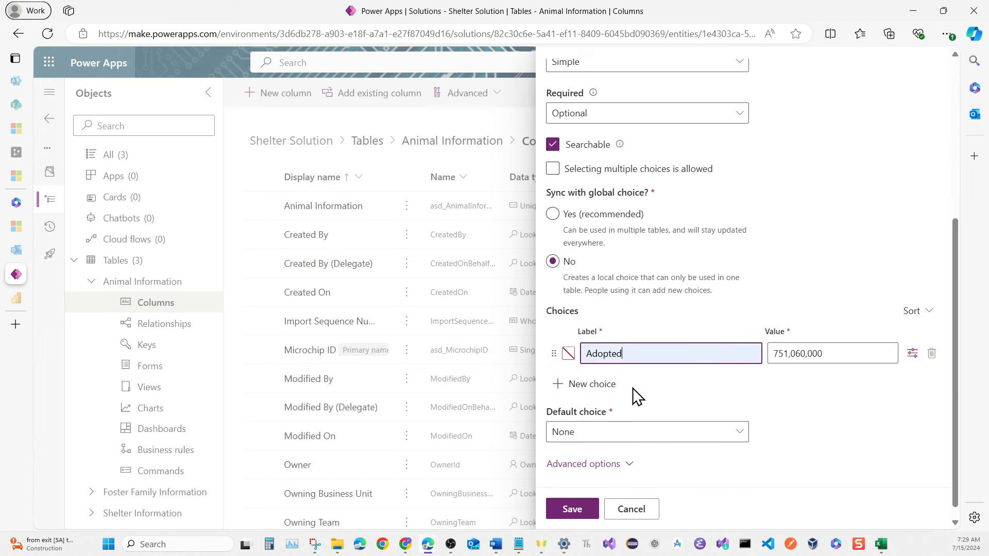
{"action": "left_click", "coordinate": [790, 286]}
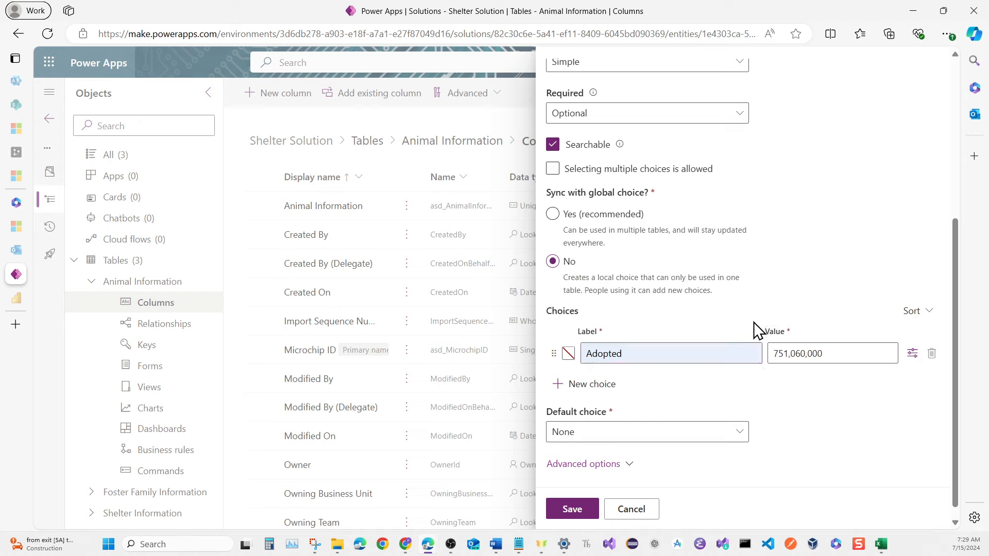
{"action": "left_click", "coordinate": [596, 390]}
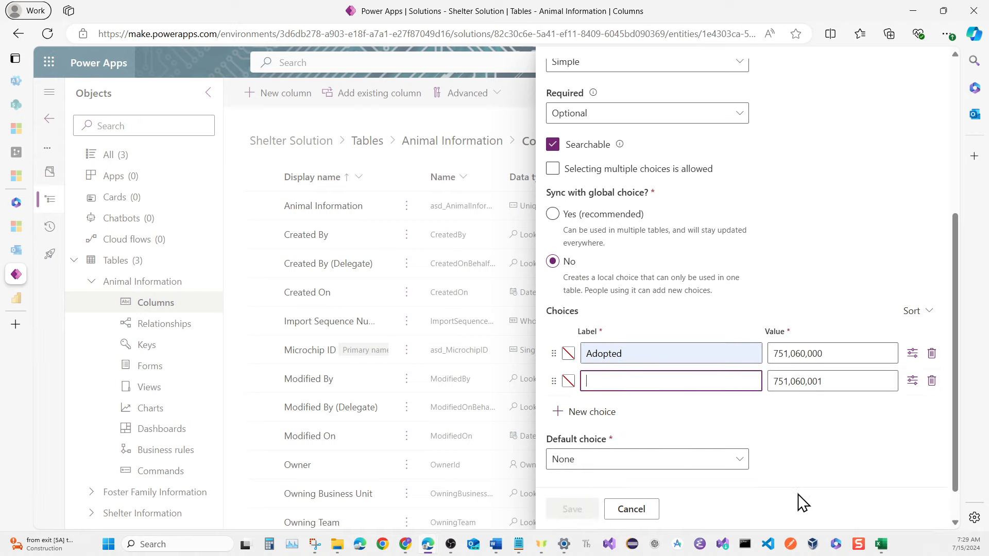
Step: Return to the Animal table final workbook in Excel and list the Shelter Status options for the remaining choice labels
{"action": "mouse_move", "coordinate": [882, 547]}
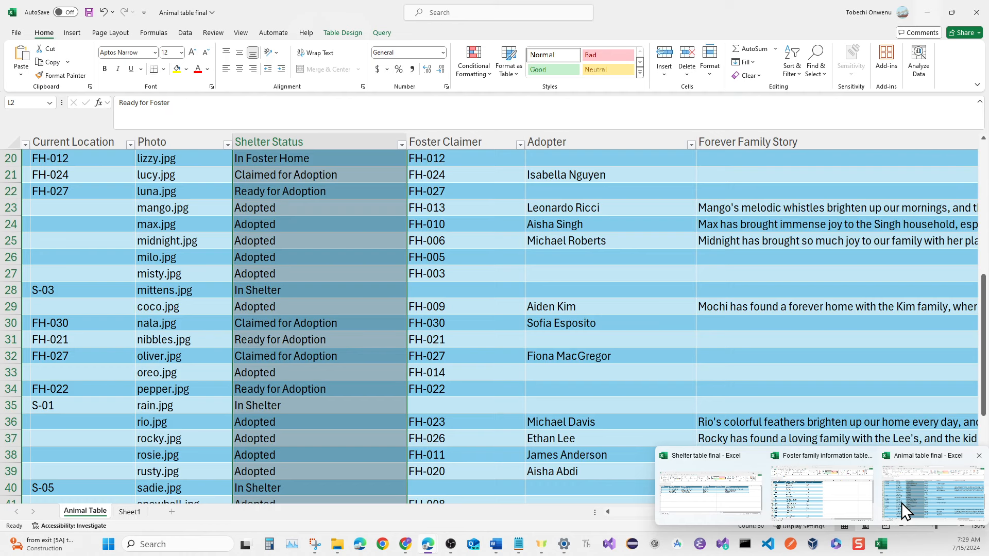
{"action": "left_click", "coordinate": [901, 503]}
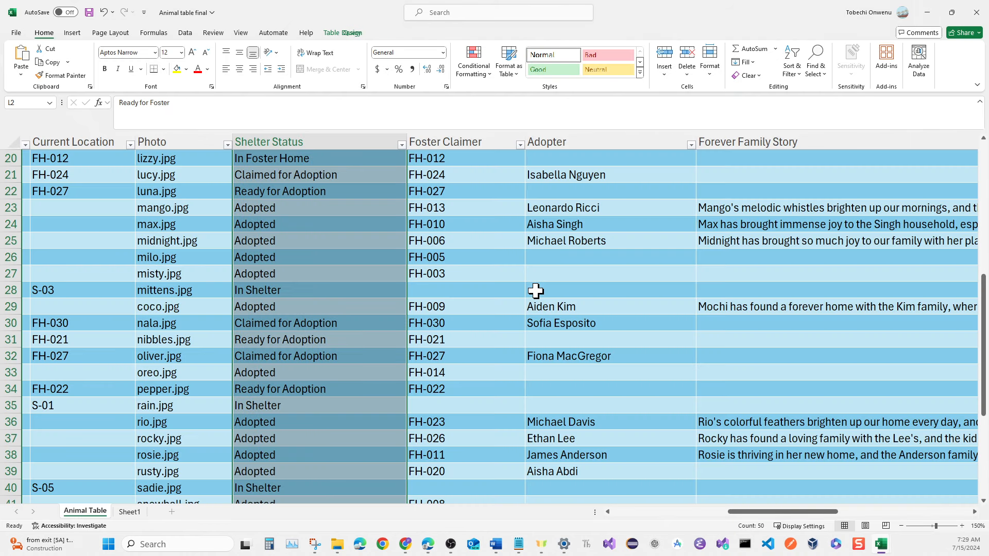
{"action": "left_click", "coordinate": [401, 144]}
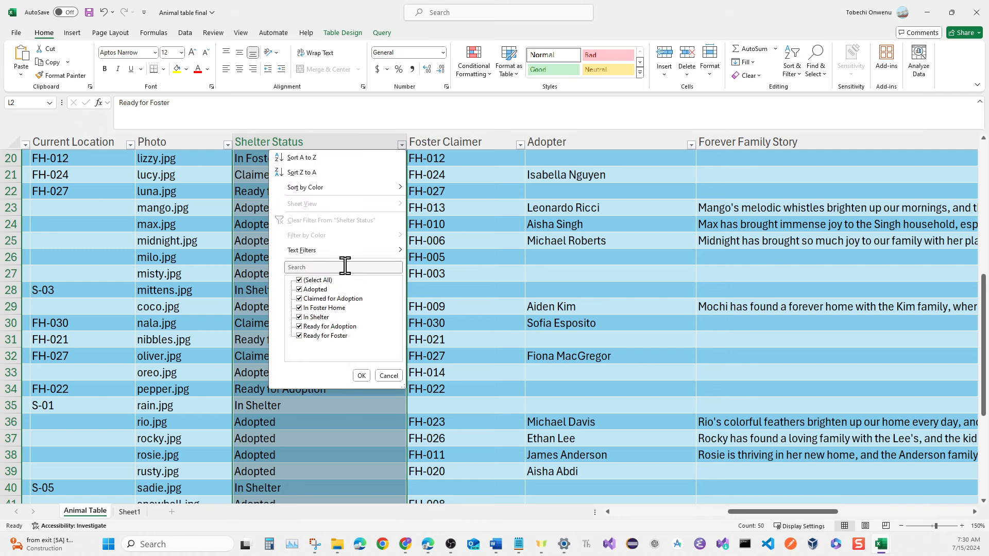
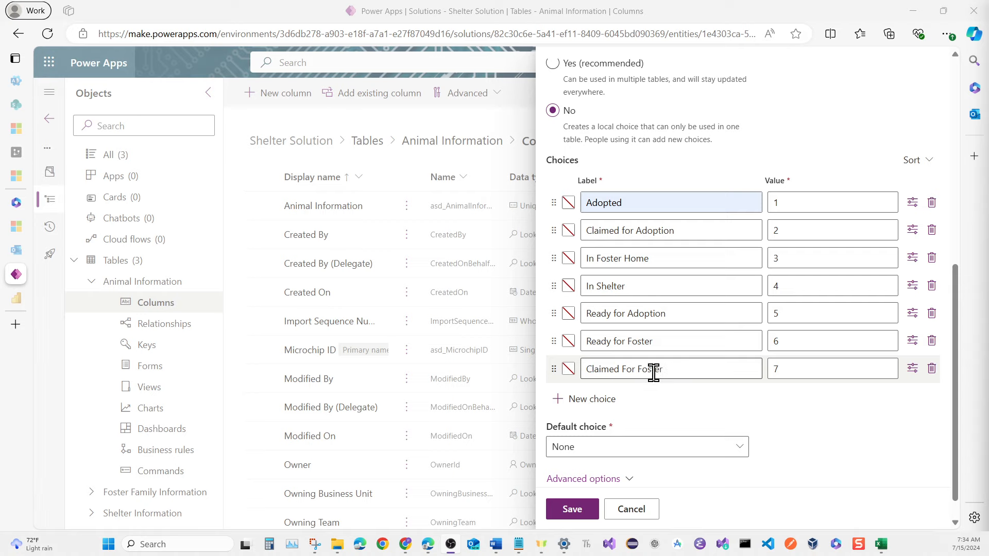
Step: Review the Pet Shelter Status column's settings and choices, and save the column
{"action": "scroll", "coordinate": [653, 369], "scroll_direction": "up", "scroll_amount": 10}
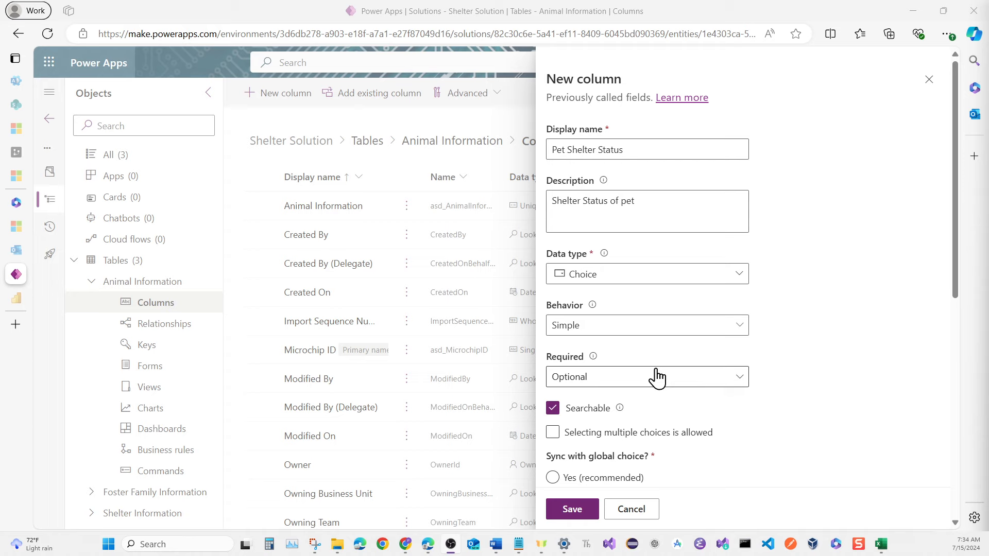
{"action": "scroll", "coordinate": [656, 369], "scroll_direction": "down", "scroll_amount": 10}
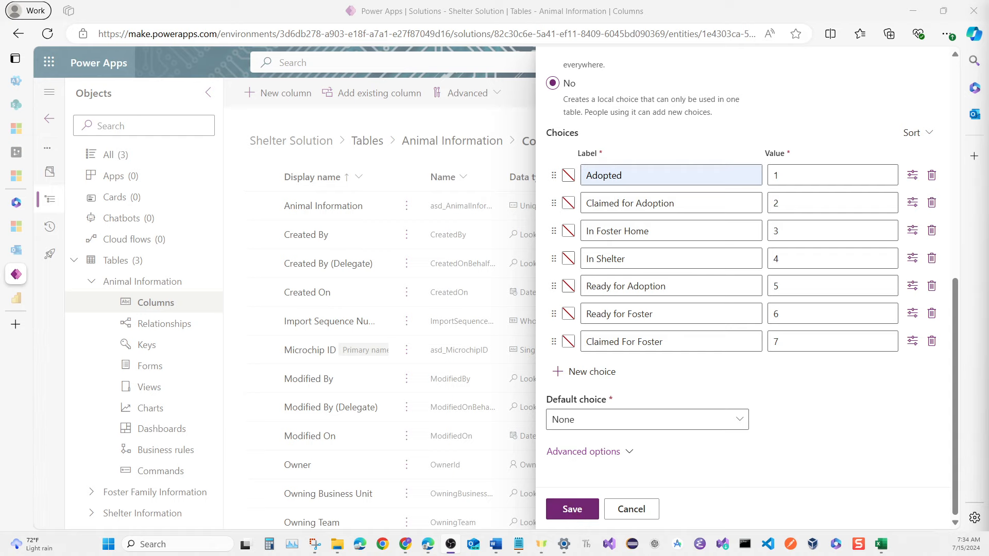
{"action": "key", "text": "Return"}
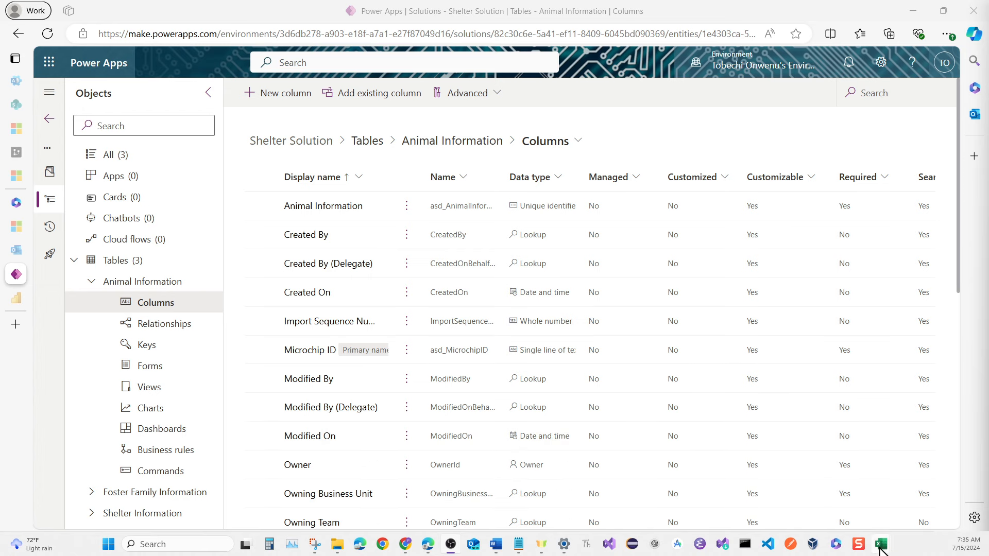
Step: Switch to the Animal table final workbook in Excel, review the Foster Claimer column, and return to Power Apps
{"action": "mouse_move", "coordinate": [881, 543]}
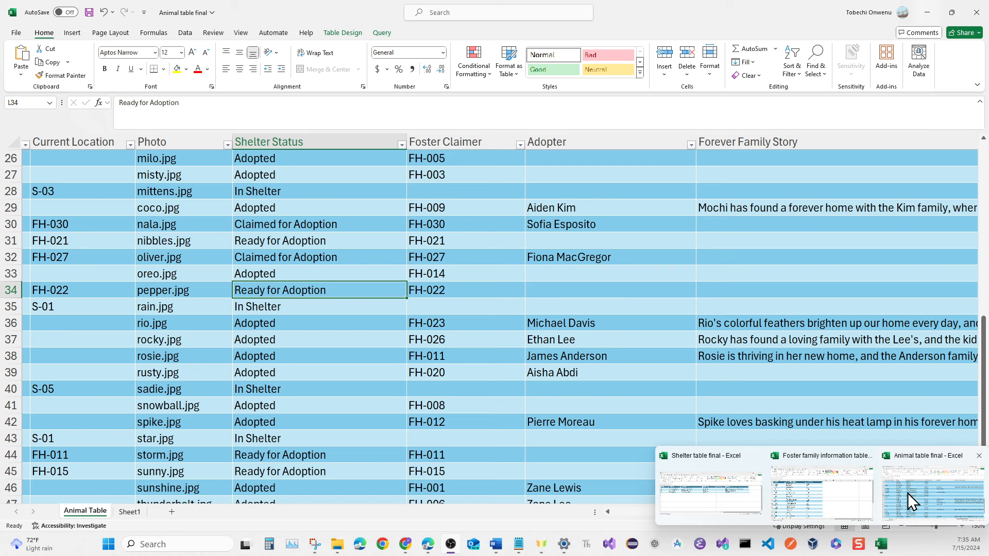
{"action": "left_click", "coordinate": [908, 493]}
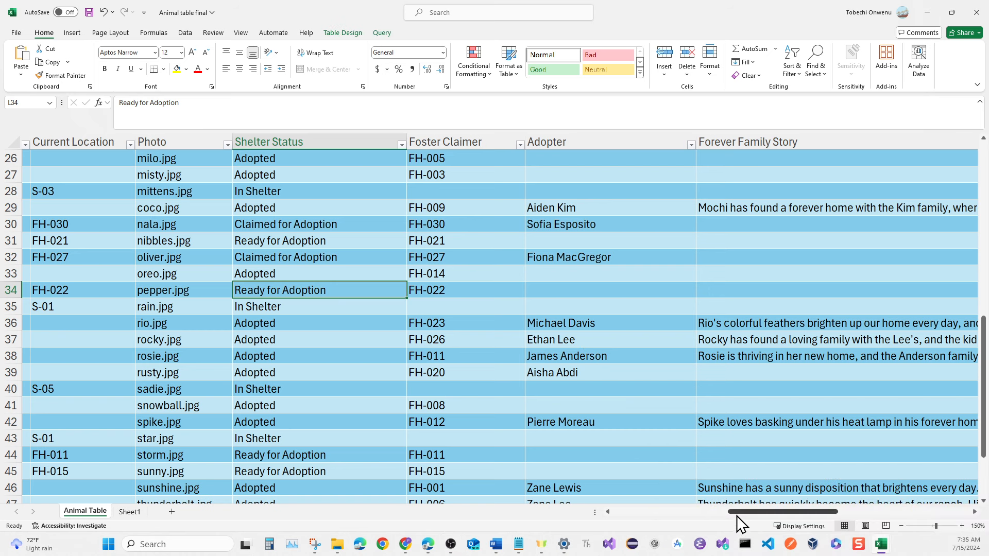
{"action": "left_click_drag", "start_coordinate": [737, 514], "coordinate": [742, 514]}
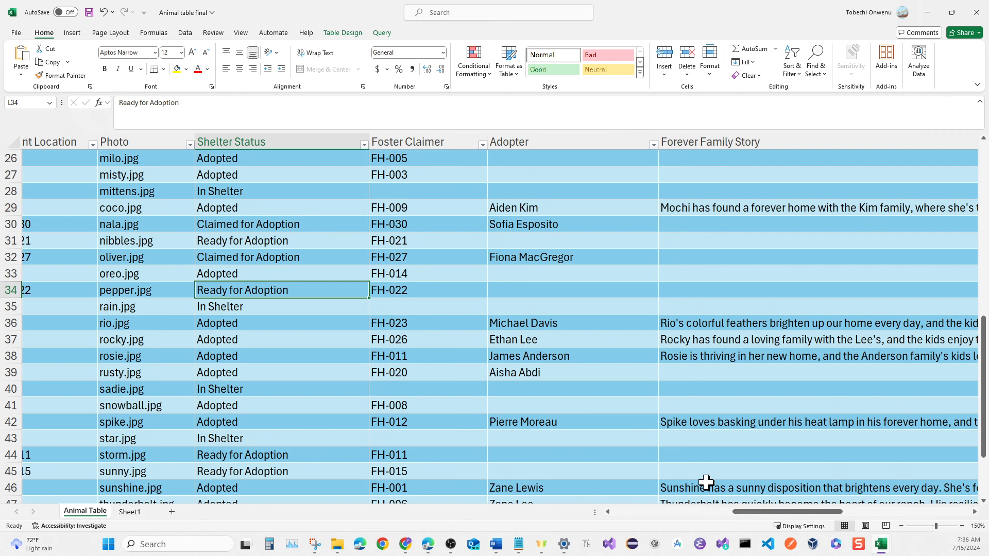
{"action": "left_click", "coordinate": [434, 143]}
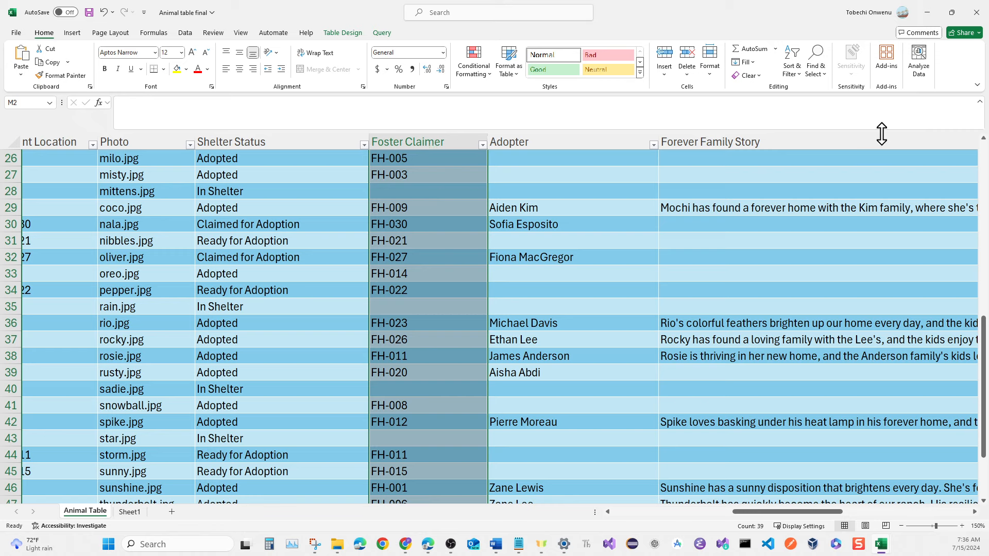
{"action": "left_click", "coordinate": [926, 13]}
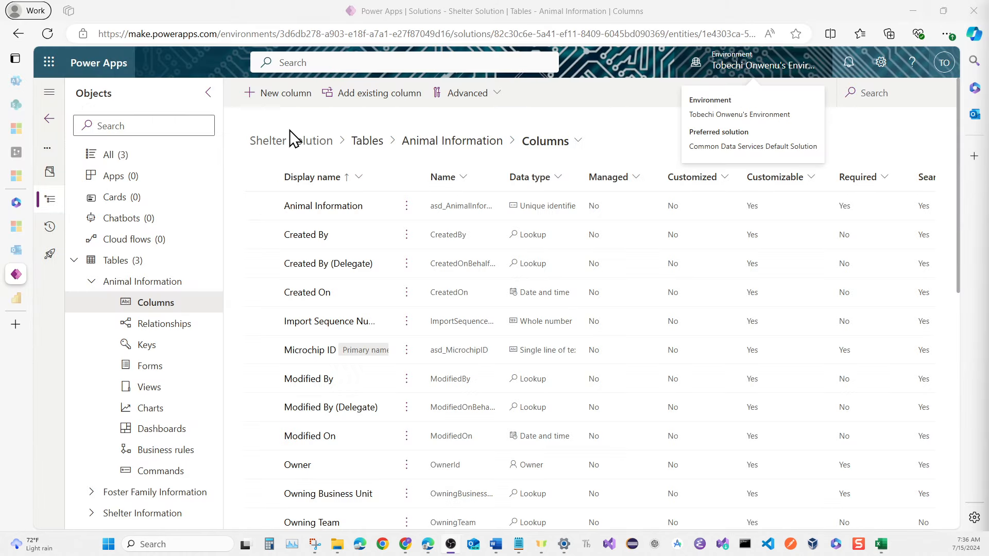
Step: Start a new Animal Information column named "Pet Foster Claimer" with description "Foster Claimer of pet" and data type Lookup
{"action": "left_click", "coordinate": [293, 100]}
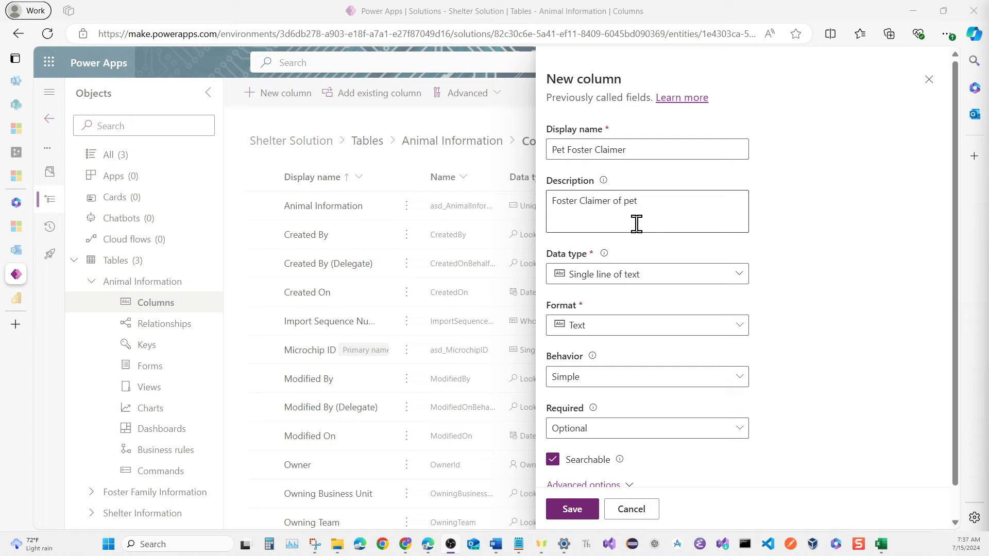
{"action": "left_click", "coordinate": [720, 283]}
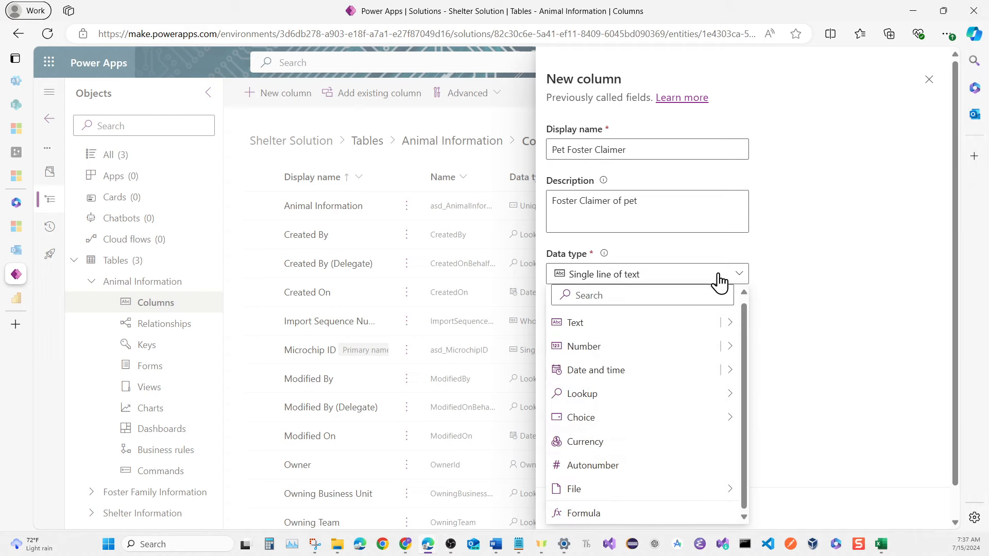
{"action": "mouse_move", "coordinate": [663, 403]}
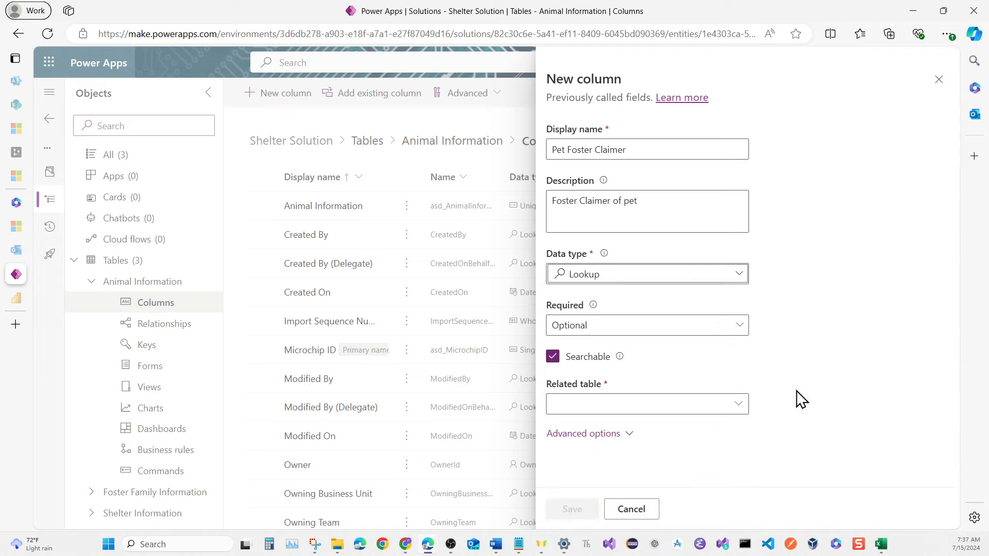
{"action": "left_click", "coordinate": [801, 329]}
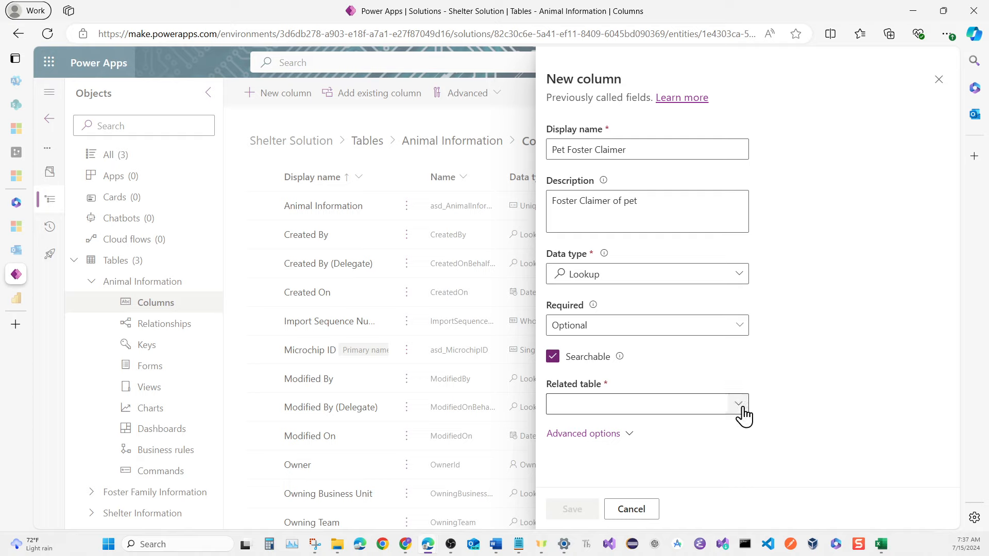
Step: Set Foster Family Information as the Pet Foster Claimer column's related table and save the column
{"action": "left_click", "coordinate": [701, 406]}
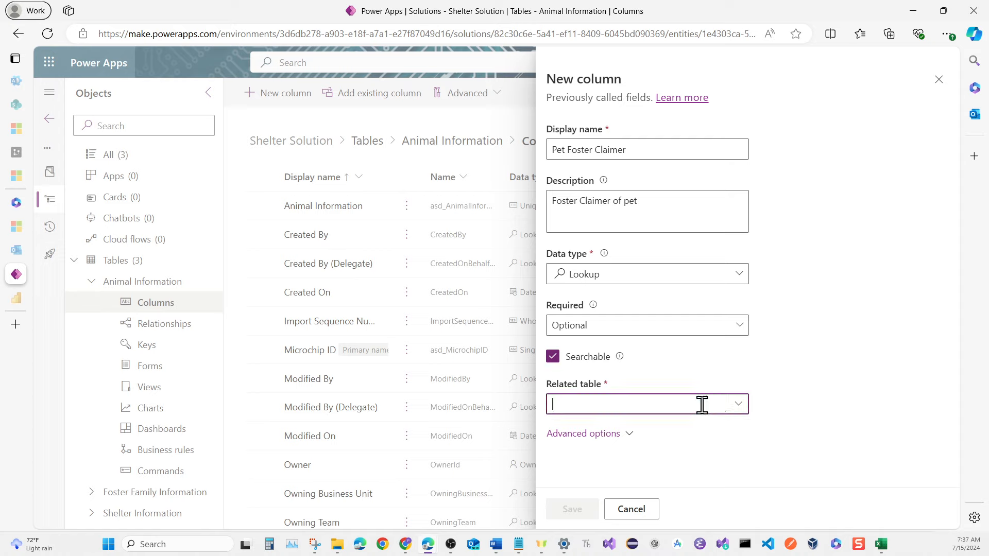
{"action": "type", "text": "fo"}
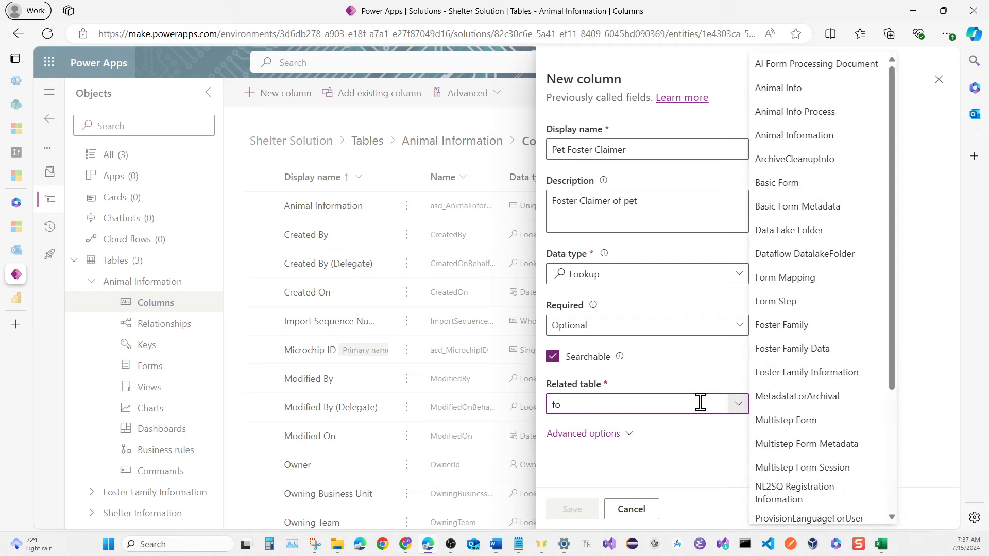
{"action": "type", "text": "s"}
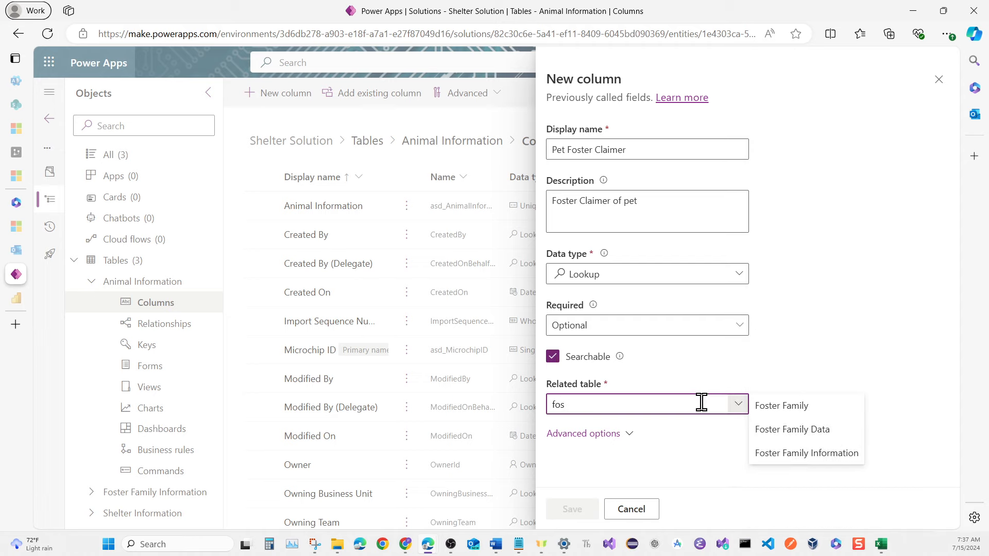
{"action": "left_click", "coordinate": [783, 456]}
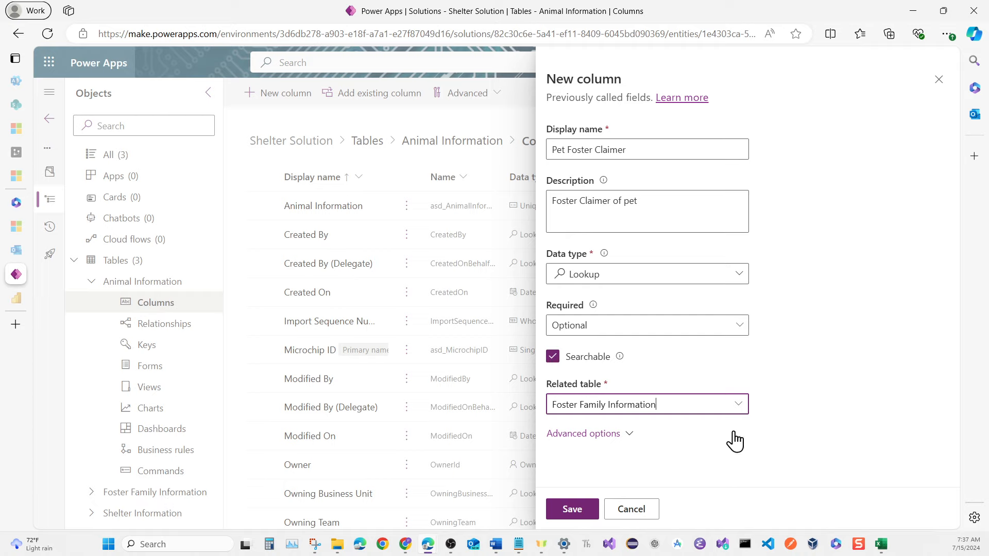
{"action": "left_click", "coordinate": [572, 509]}
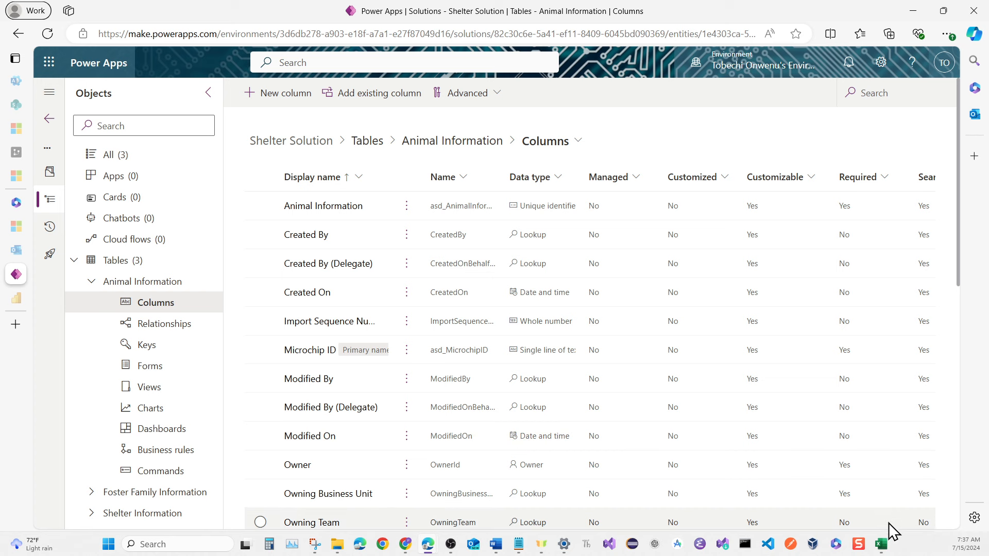
Step: Go back to the Animal table final workbook in Excel, review the Adopter column, and return to Power Apps
{"action": "mouse_move", "coordinate": [881, 547]}
{"action": "left_click", "coordinate": [904, 515]}
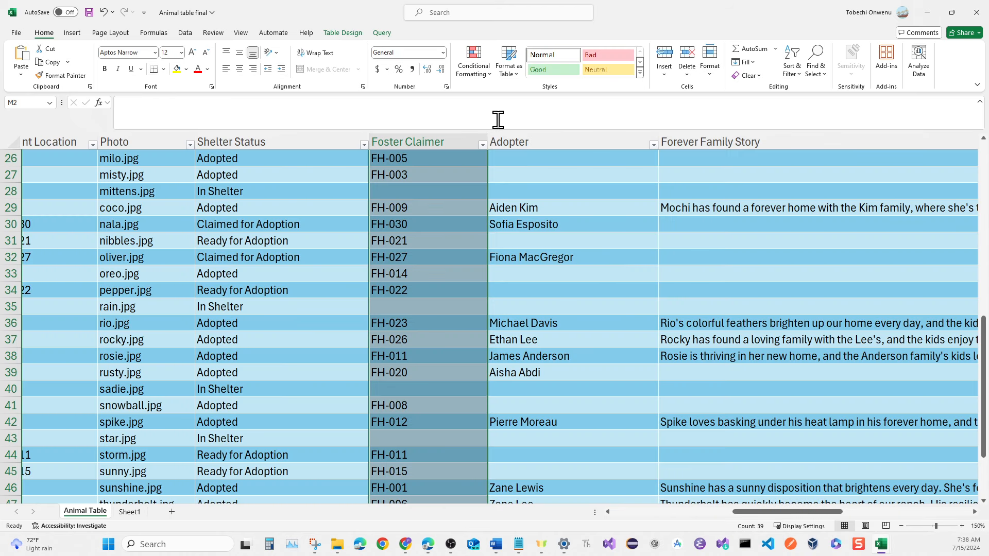
{"action": "left_click", "coordinate": [540, 142]}
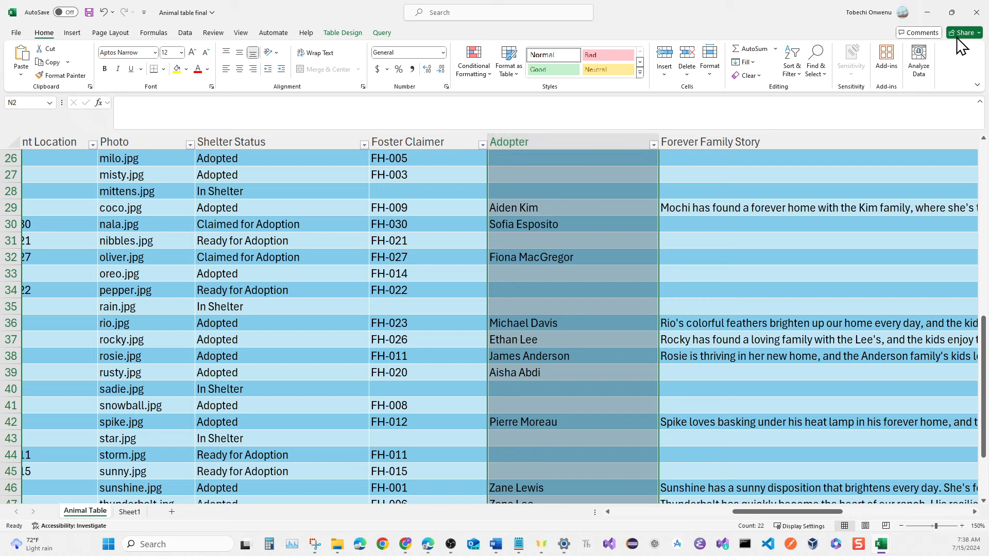
{"action": "left_click", "coordinate": [925, 16]}
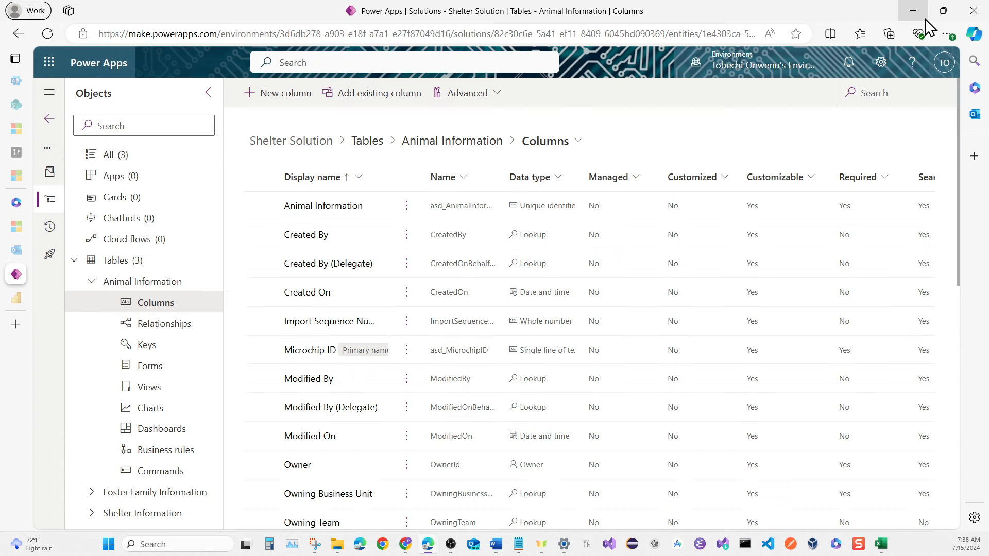
Step: Create and save a single line of text column named "Pet Adopter" with the description "Adopter name"
{"action": "left_click", "coordinate": [291, 98]}
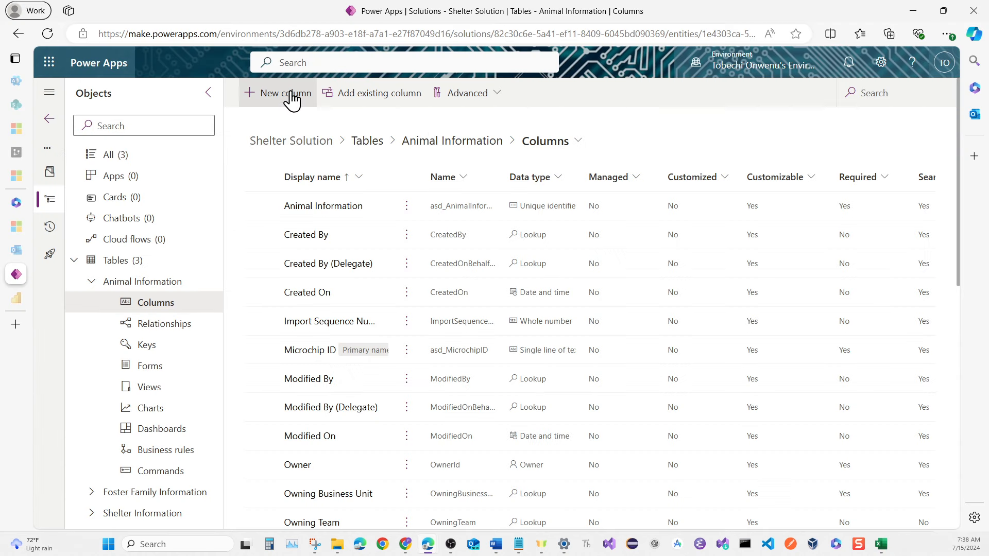
{"action": "left_click", "coordinate": [620, 154]}
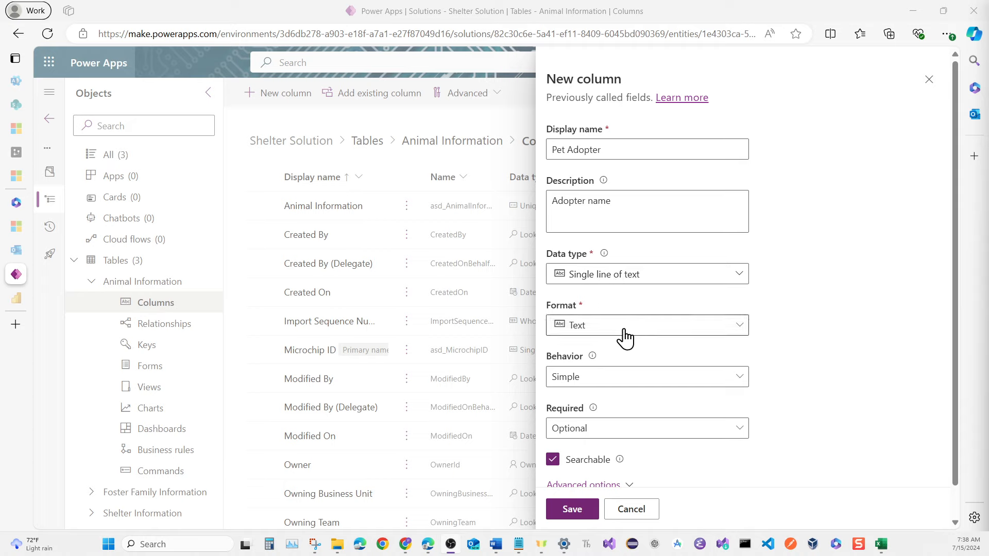
{"action": "scroll", "coordinate": [626, 338], "scroll_direction": "down", "scroll_amount": 1}
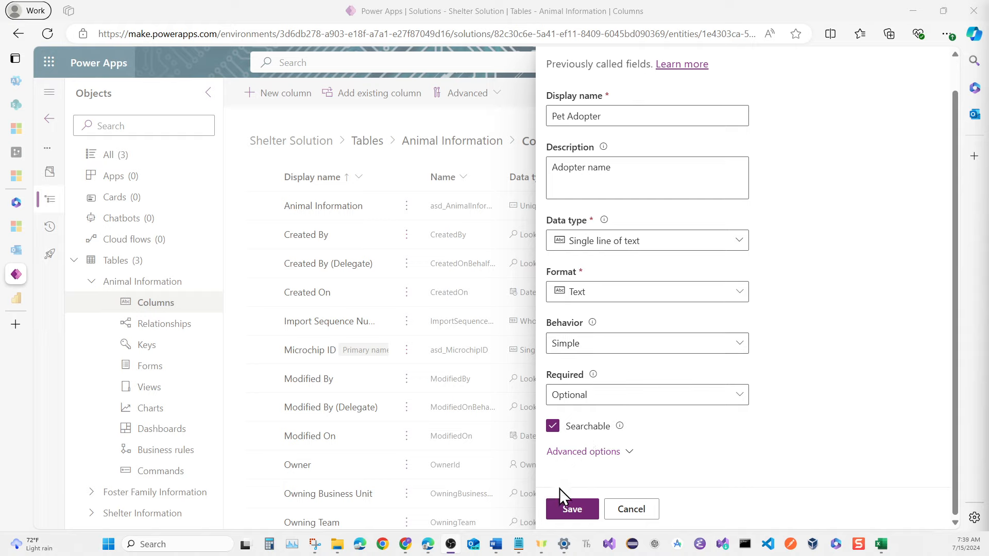
{"action": "left_click", "coordinate": [565, 510]}
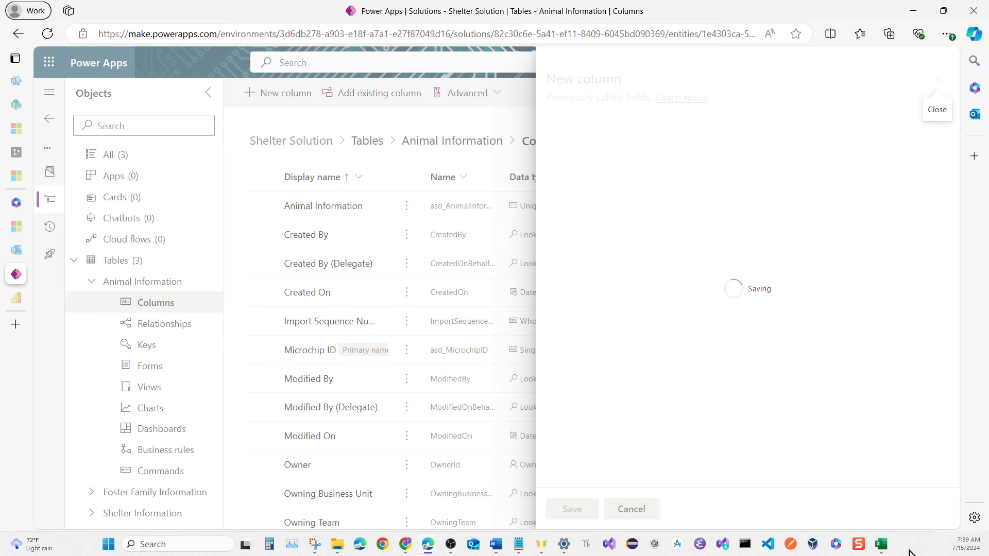
Step: Review the Forever Family Story column in the Animal table final workbook in Excel, and return to Power Apps
{"action": "mouse_move", "coordinate": [882, 545]}
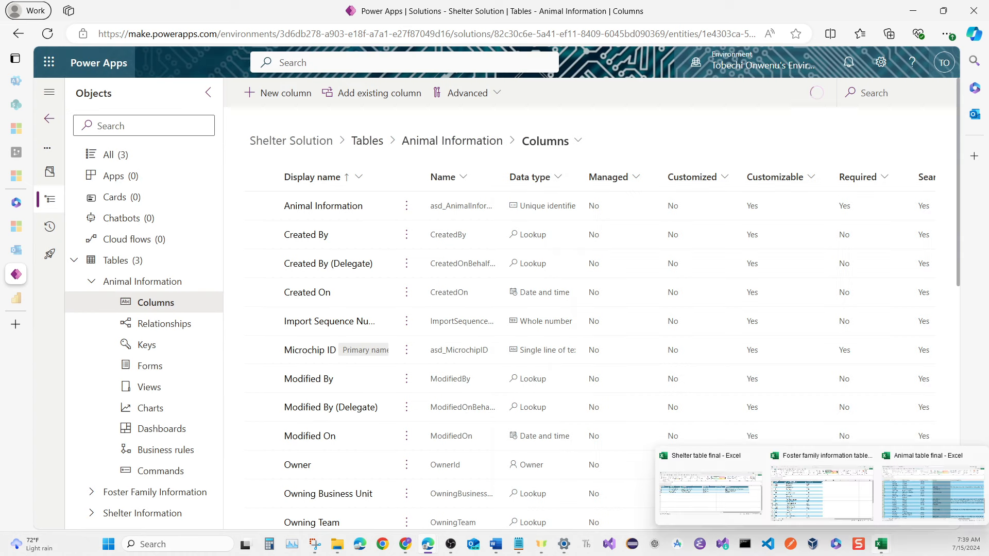
{"action": "left_click", "coordinate": [906, 519]}
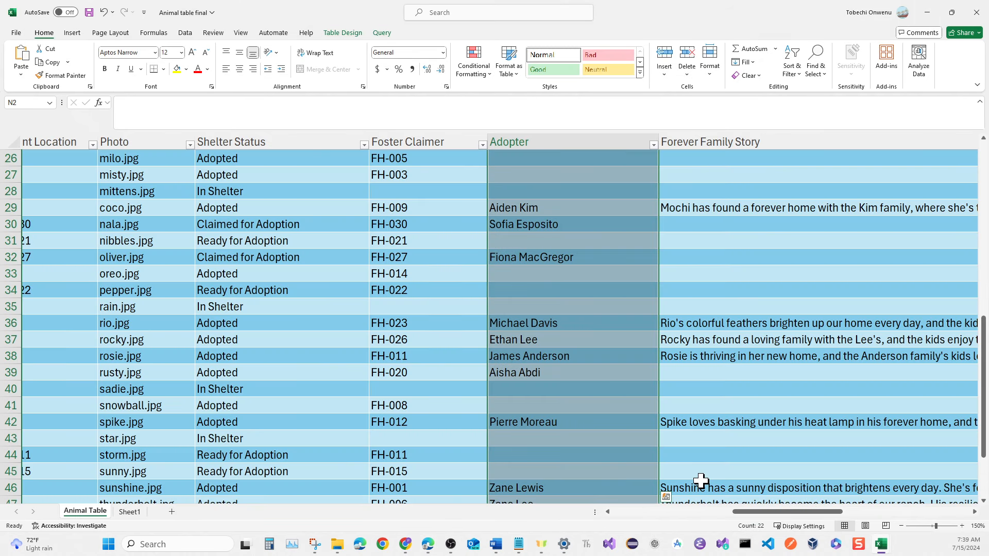
{"action": "left_click_drag", "start_coordinate": [733, 511], "coordinate": [778, 494]}
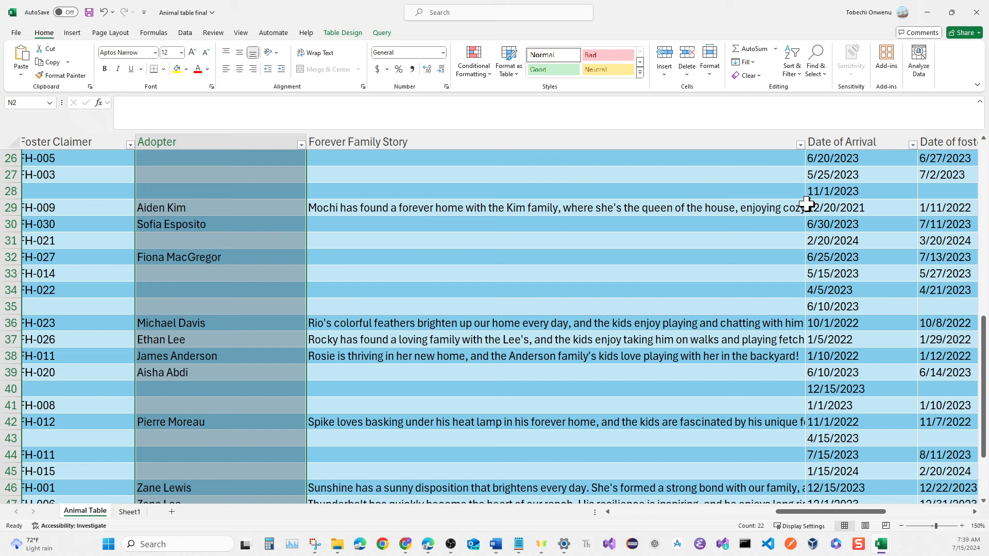
{"action": "left_click", "coordinate": [401, 140]}
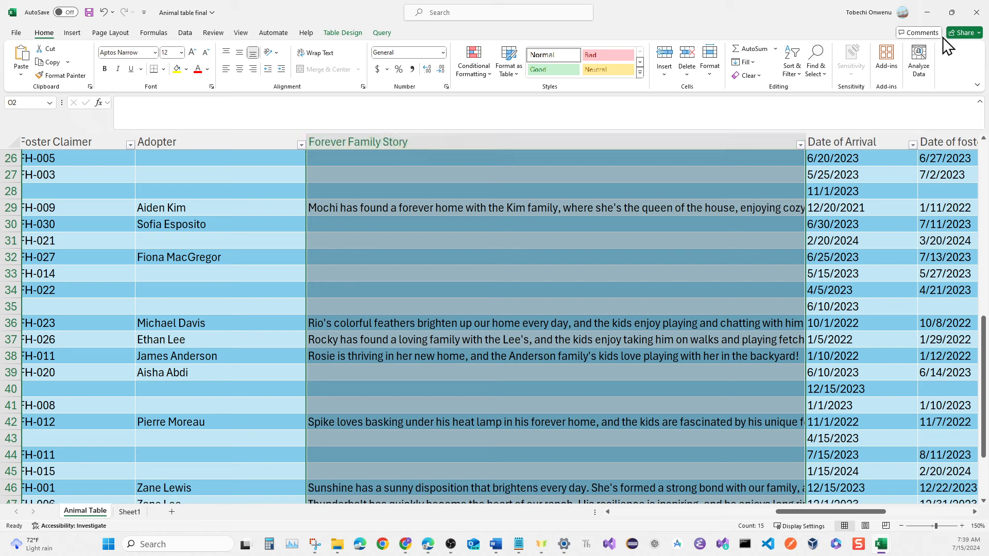
{"action": "left_click", "coordinate": [926, 13]}
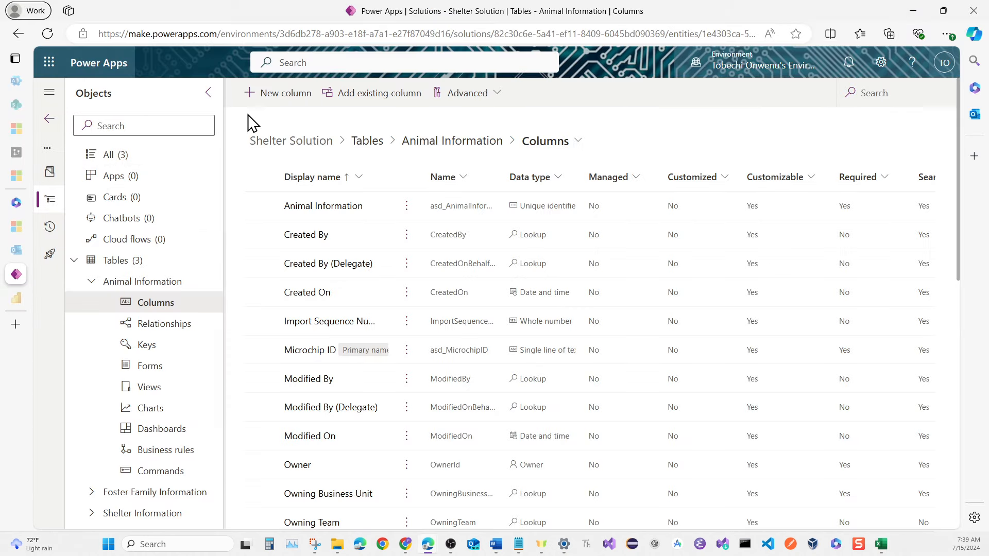
Step: Start a new single line of text column named "Pet Forever Family Story", described as "Forever Family Story of the pet from adopter", in Text area format
{"action": "left_click", "coordinate": [289, 94]}
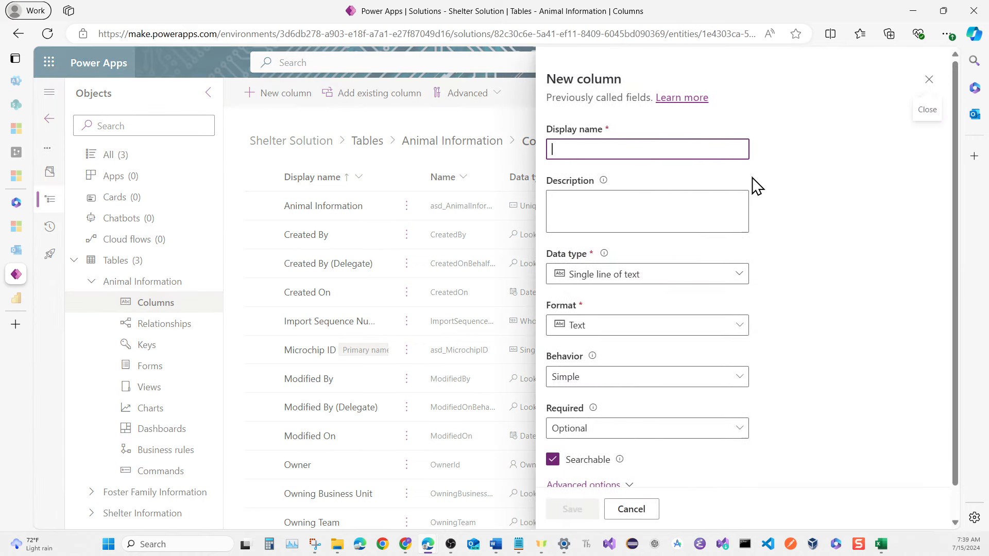
{"action": "left_click", "coordinate": [734, 148]}
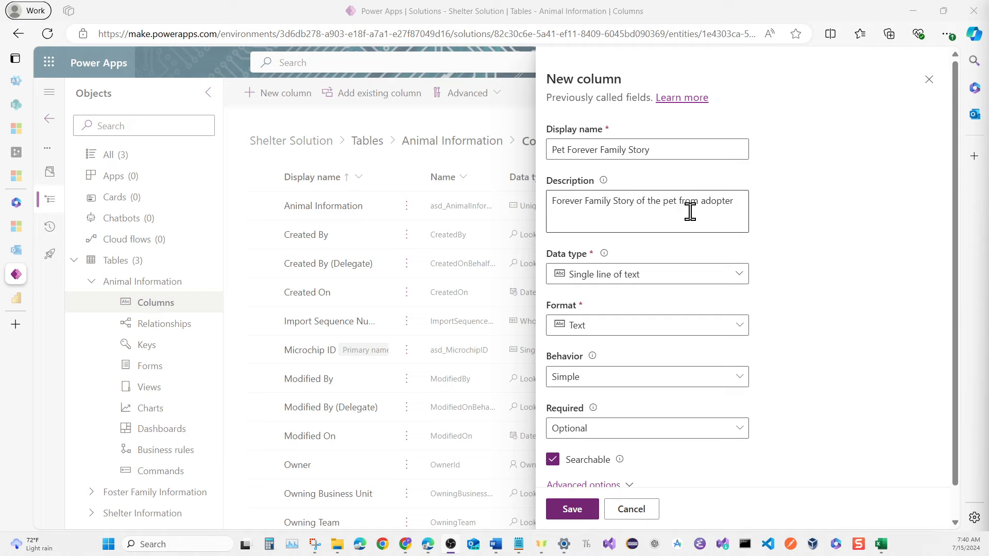
{"action": "scroll", "coordinate": [690, 211], "scroll_direction": "down", "scroll_amount": 1}
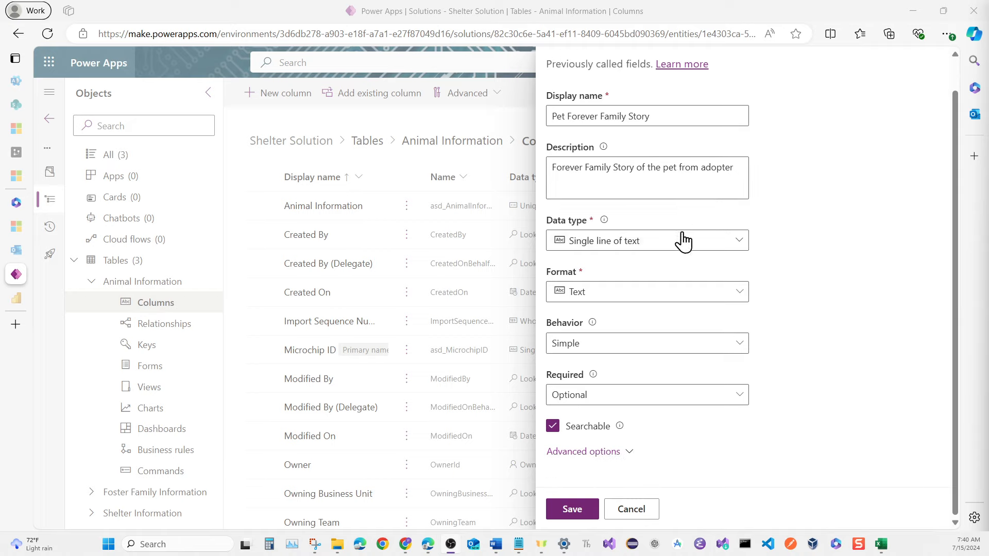
{"action": "scroll", "coordinate": [693, 249], "scroll_direction": "up", "scroll_amount": 1}
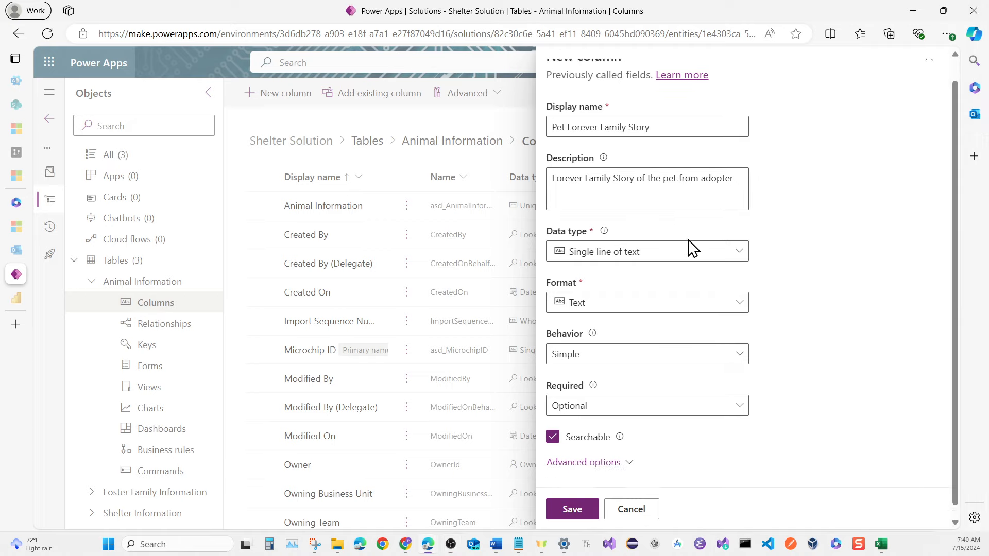
{"action": "left_click", "coordinate": [742, 260]}
{"action": "mouse_move", "coordinate": [728, 318]}
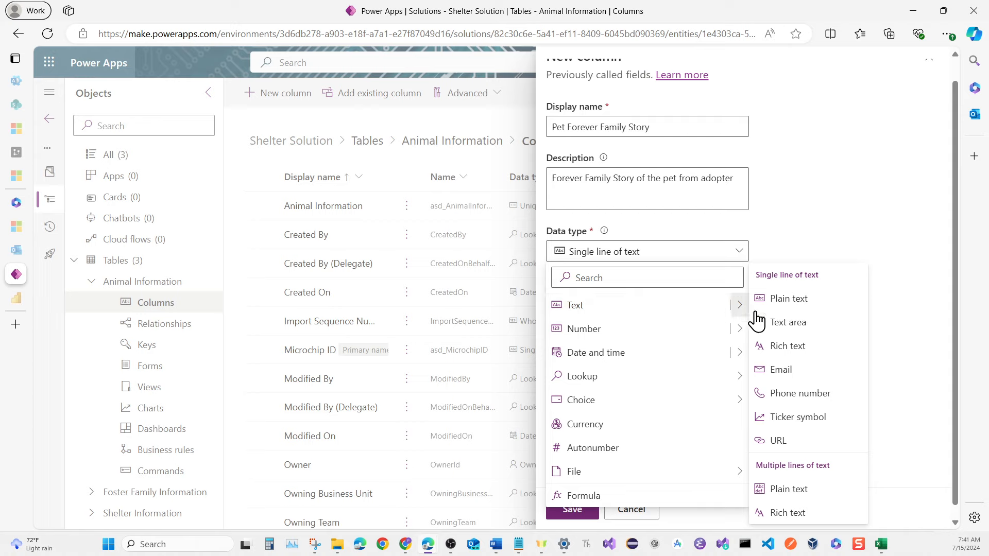
{"action": "left_click", "coordinate": [783, 324]}
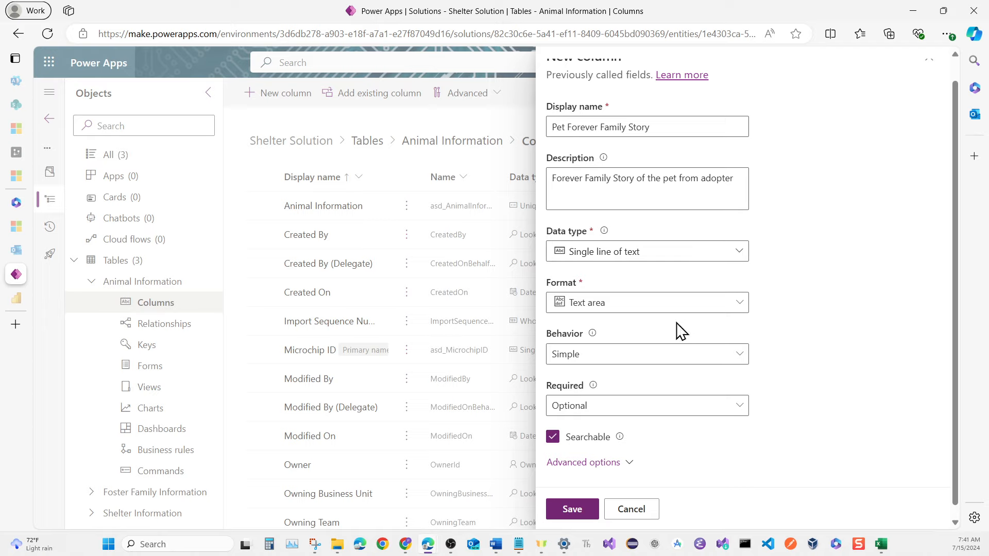
Step: Set the Pet Forever Family Story column's maximum character count to 400 in the advanced options, and save the column
{"action": "scroll", "coordinate": [675, 331], "scroll_direction": "down", "scroll_amount": 1}
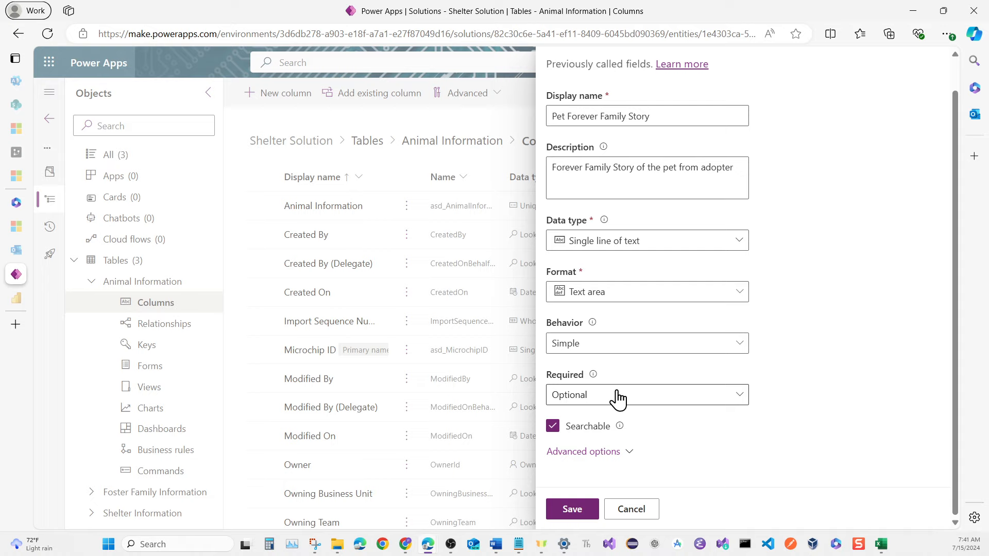
{"action": "left_click", "coordinate": [600, 453]}
{"action": "scroll", "coordinate": [620, 387], "scroll_direction": "down", "scroll_amount": 4}
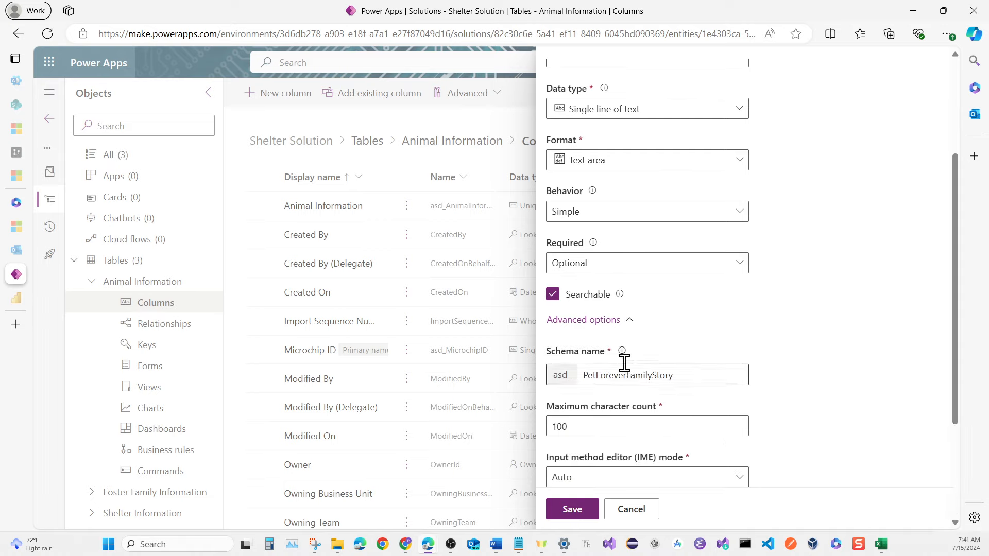
{"action": "scroll", "coordinate": [625, 342], "scroll_direction": "down", "scroll_amount": 1}
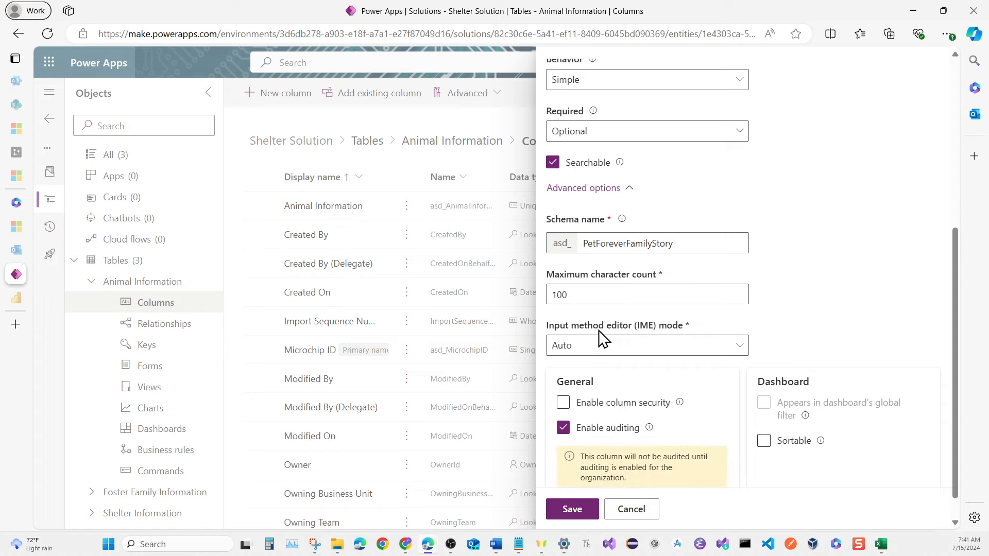
{"action": "left_click", "coordinate": [559, 294]}
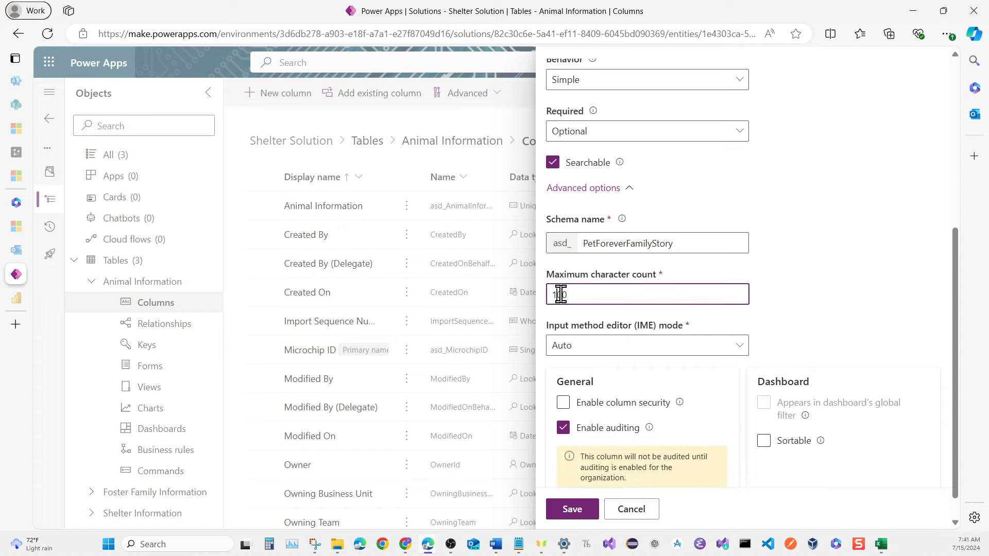
{"action": "key", "text": "BackSpace"}
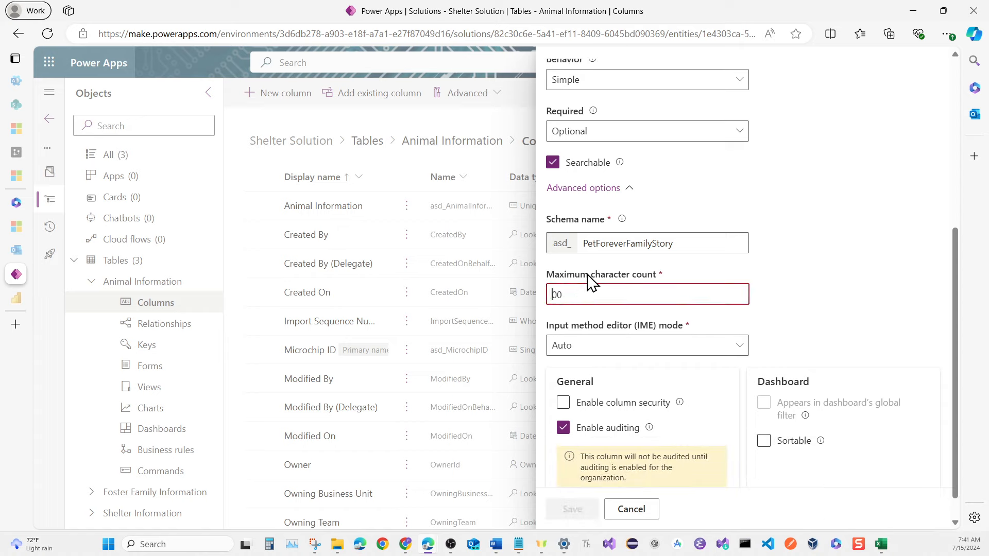
{"action": "type", "text": "4"}
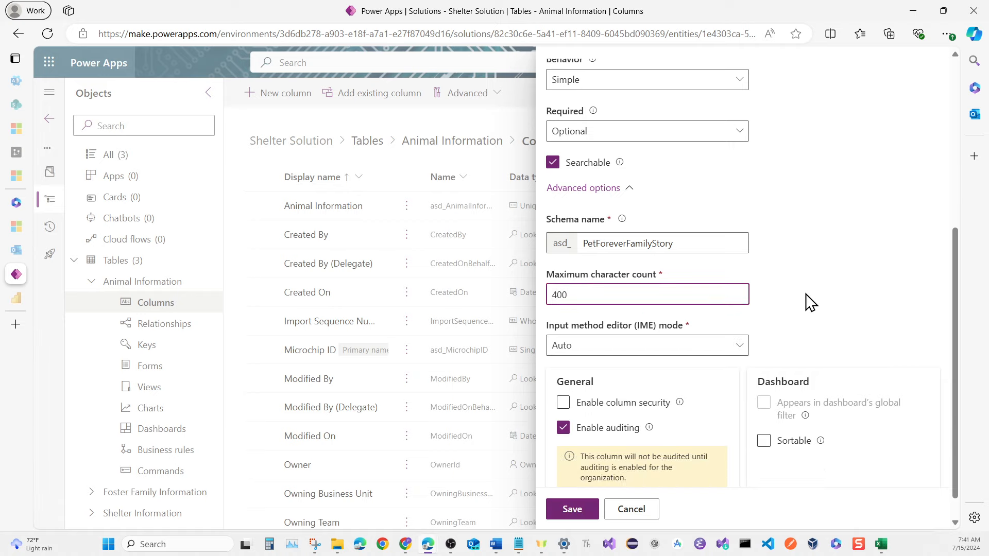
{"action": "left_click", "coordinate": [833, 307]}
{"action": "scroll", "coordinate": [738, 320], "scroll_direction": "down", "scroll_amount": 1}
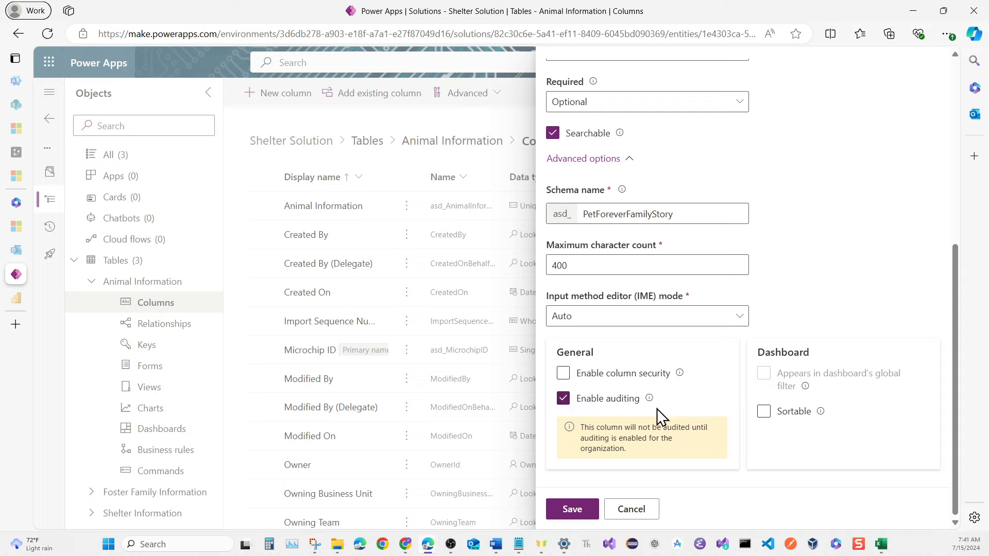
{"action": "left_click", "coordinate": [579, 502]}
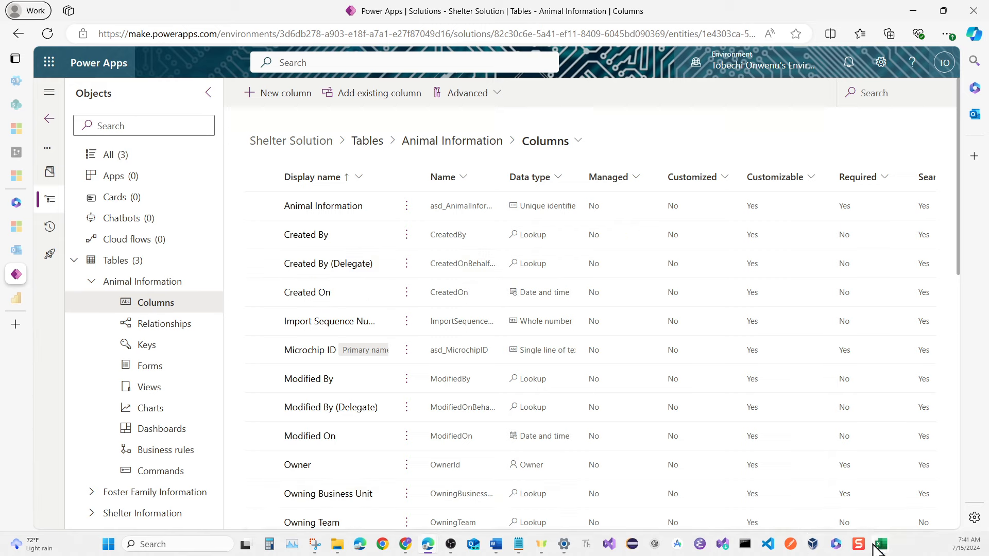
Step: Switch to the Animal table final workbook in Excel, review the Date of Arrival column, and return to Power Apps
{"action": "mouse_move", "coordinate": [877, 549]}
{"action": "left_click", "coordinate": [899, 495]}
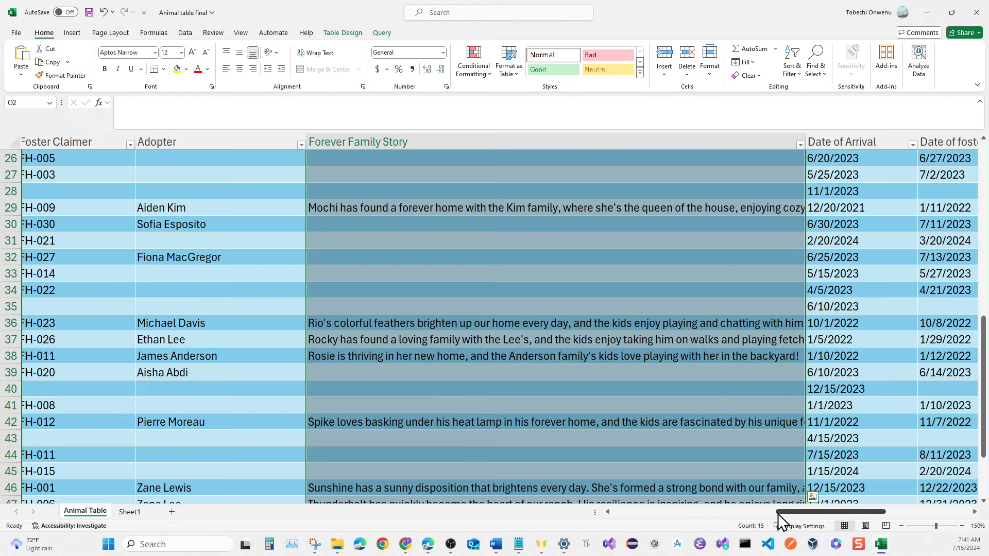
{"action": "left_click_drag", "start_coordinate": [777, 513], "coordinate": [834, 508]}
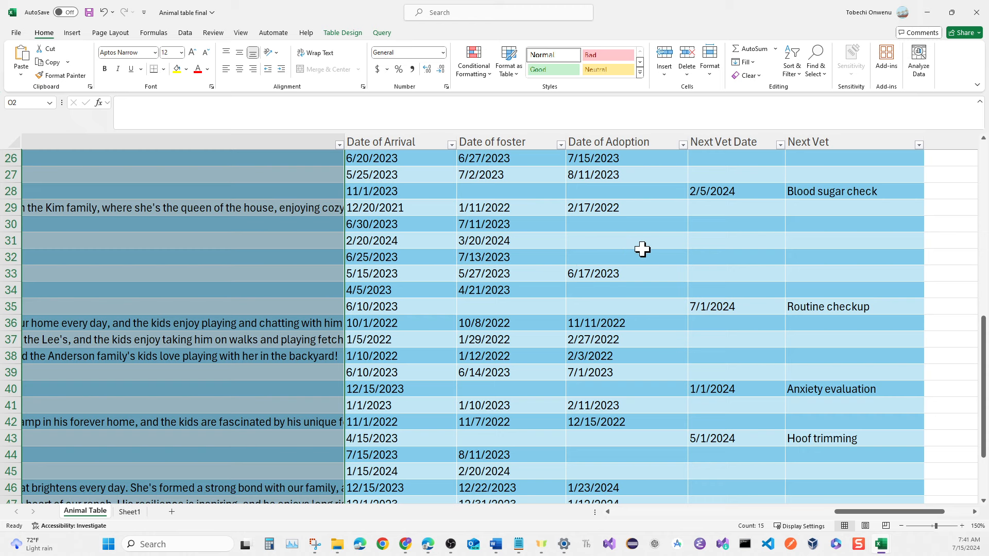
{"action": "left_click", "coordinate": [378, 136]}
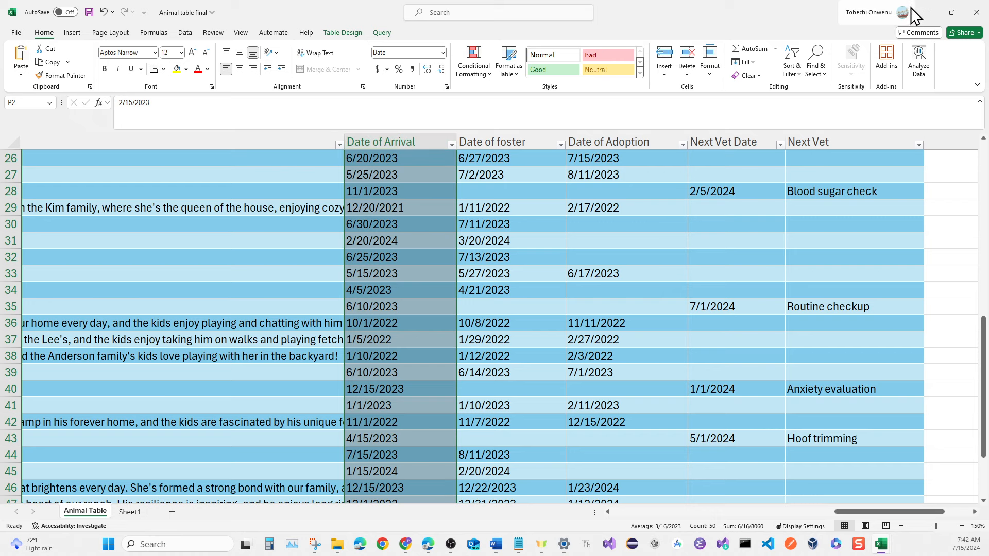
{"action": "left_click", "coordinate": [926, 11]}
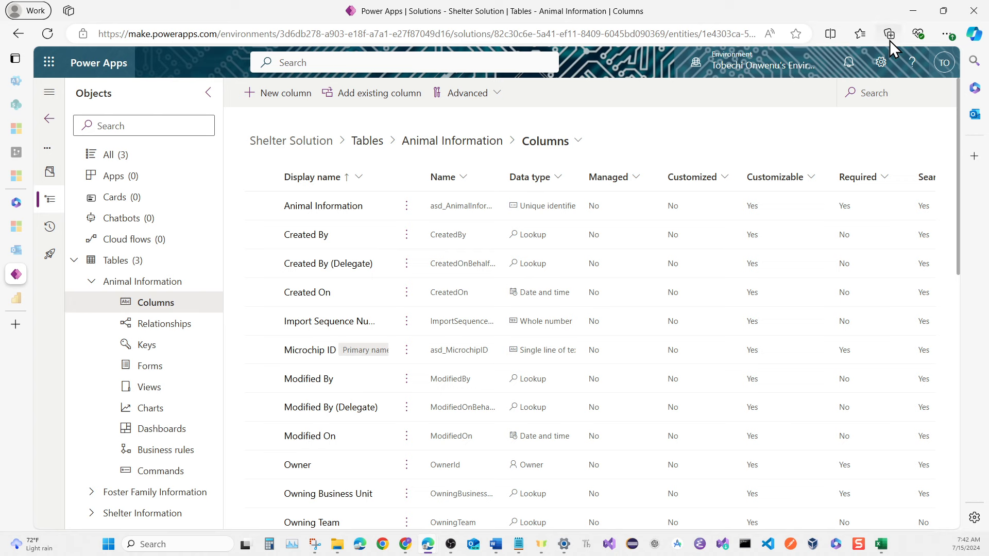
Step: Create and save a Date only column named "Pet Date of Arrival" with the description "Date a pet arrived at the shelter"
{"action": "left_click", "coordinate": [266, 100]}
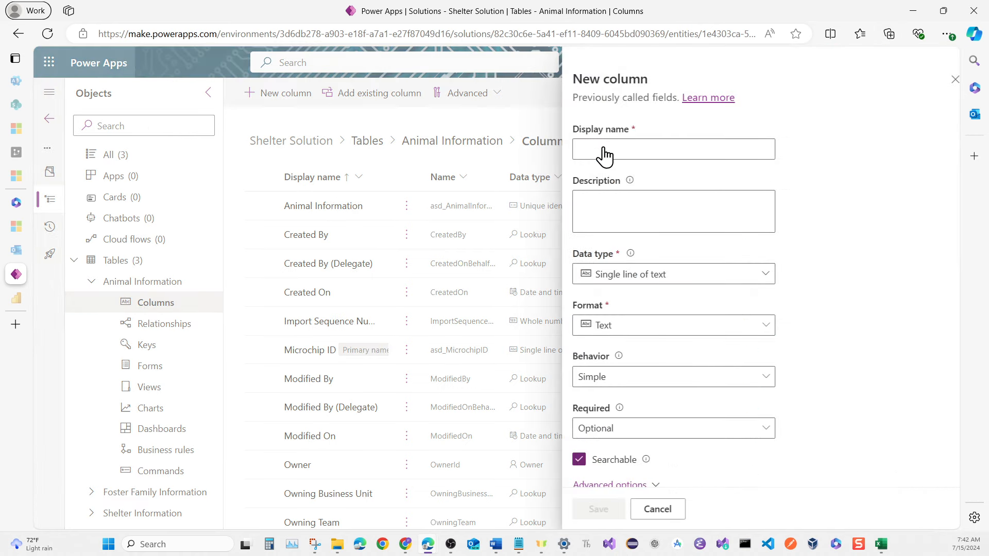
{"action": "left_click", "coordinate": [603, 149]}
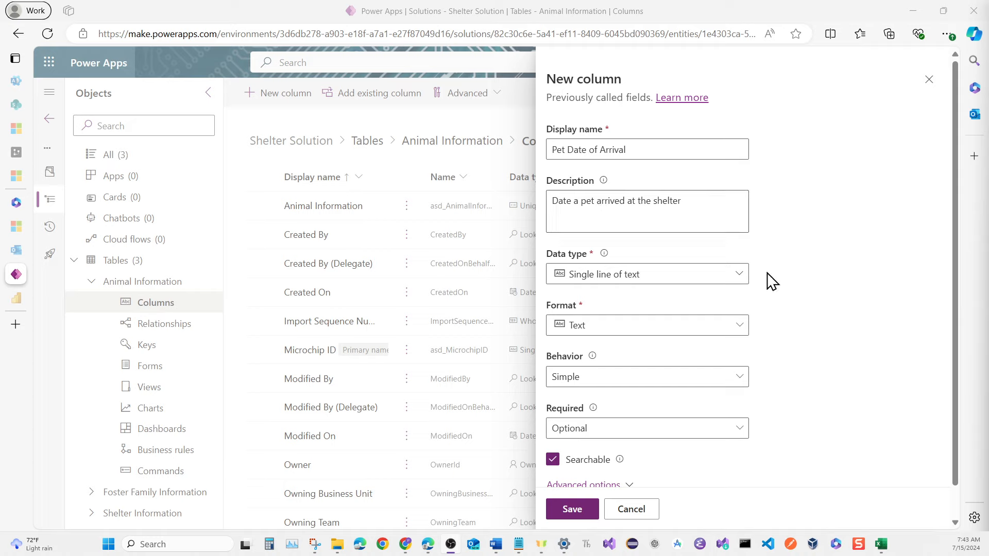
{"action": "left_click", "coordinate": [731, 270]}
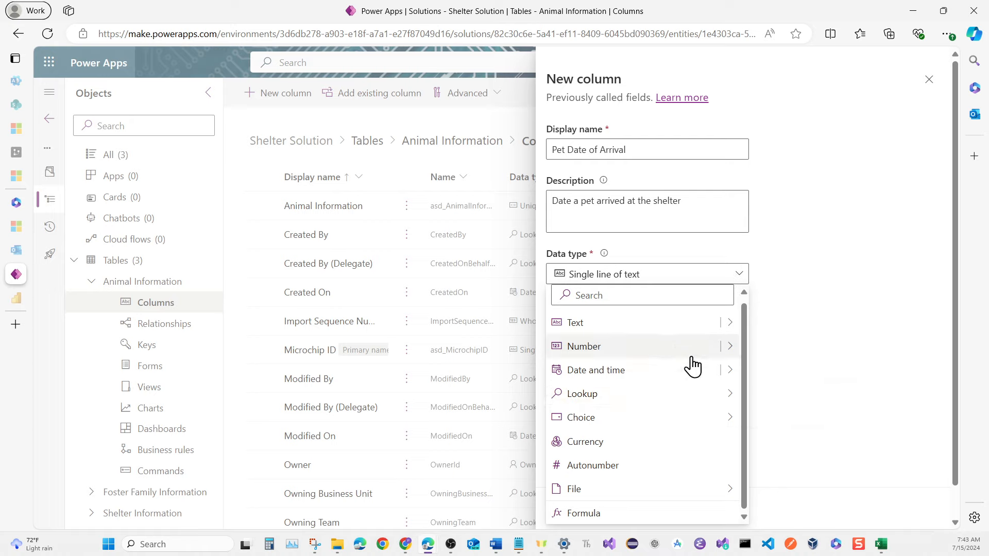
{"action": "mouse_move", "coordinate": [729, 374]}
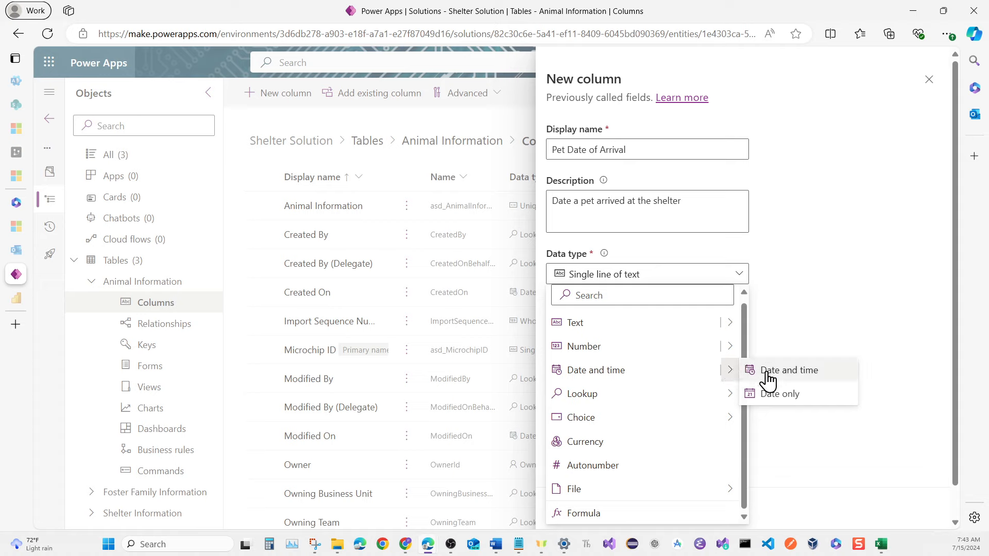
{"action": "left_click", "coordinate": [769, 394]}
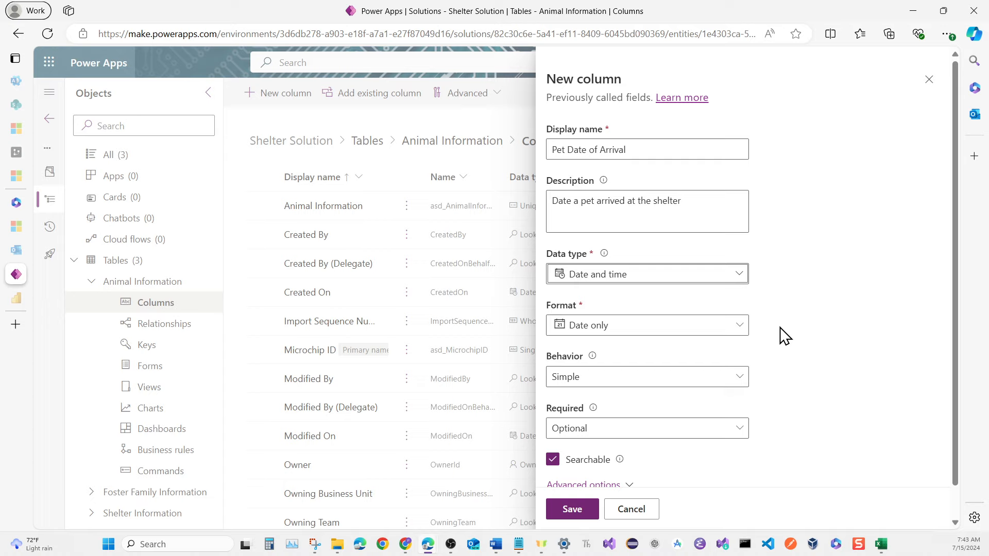
{"action": "scroll", "coordinate": [783, 353], "scroll_direction": "down", "scroll_amount": 1}
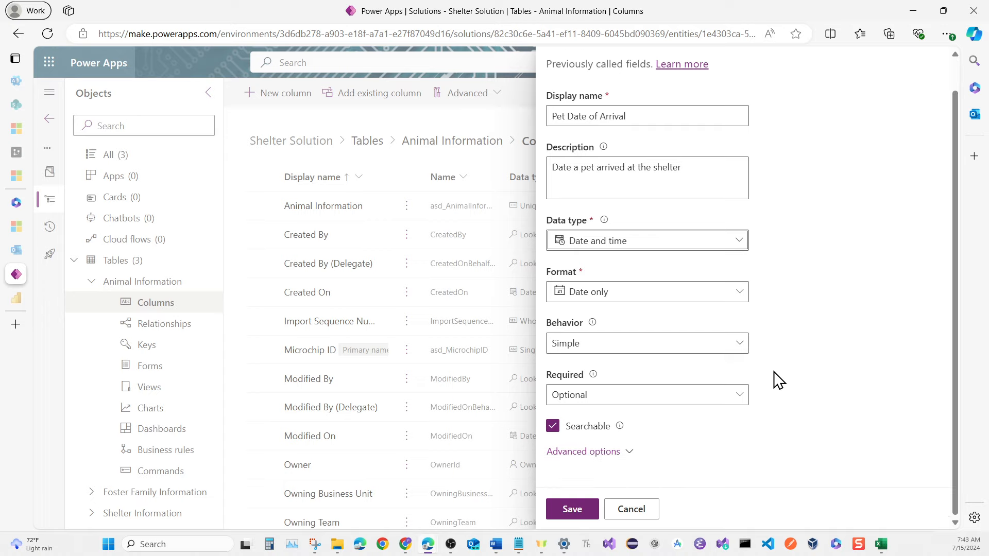
{"action": "left_click", "coordinate": [574, 516]}
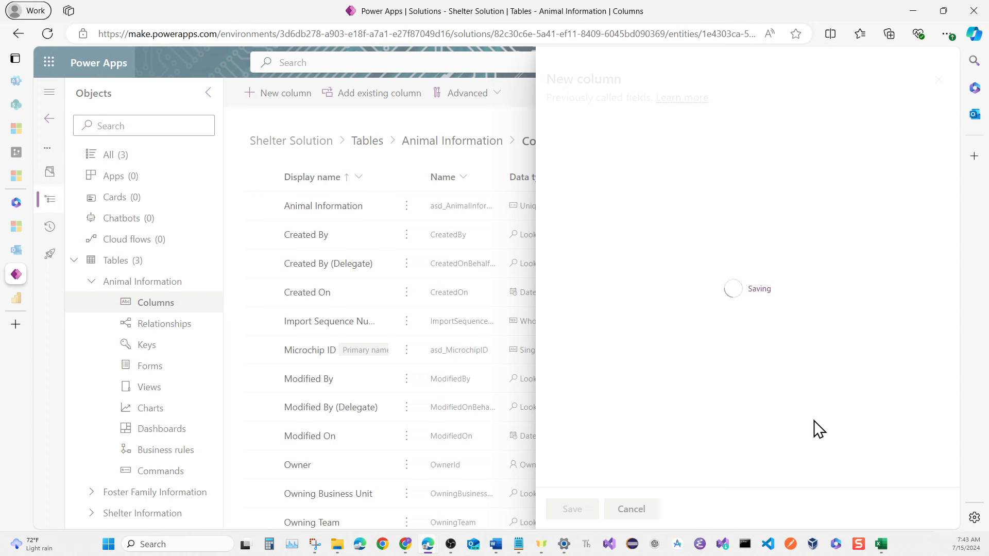
Step: Check the Animal table final workbook in Excel, and start a Power Apps column named "Pet Date of Foster", described as "Date of foster for a pet"
{"action": "mouse_move", "coordinate": [893, 547]}
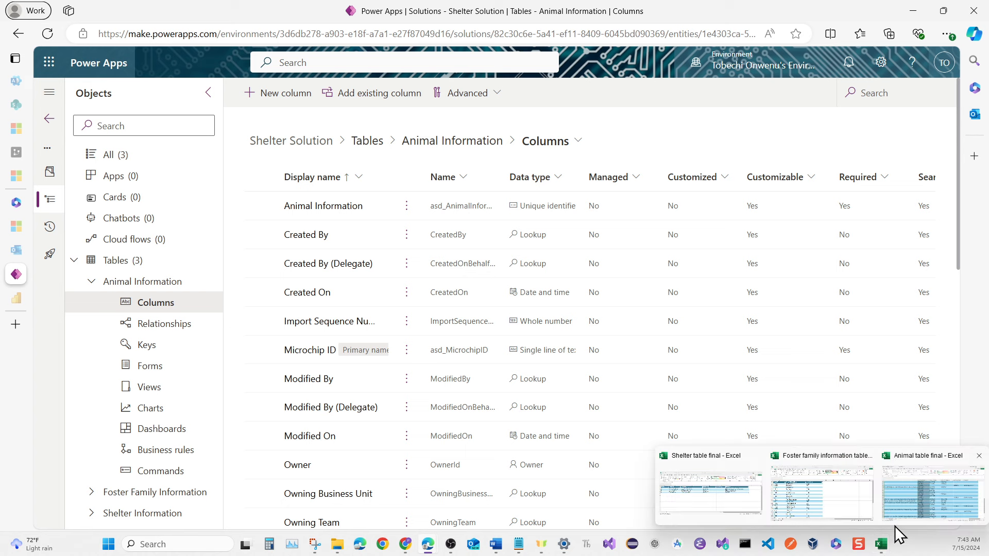
{"action": "left_click", "coordinate": [894, 525]}
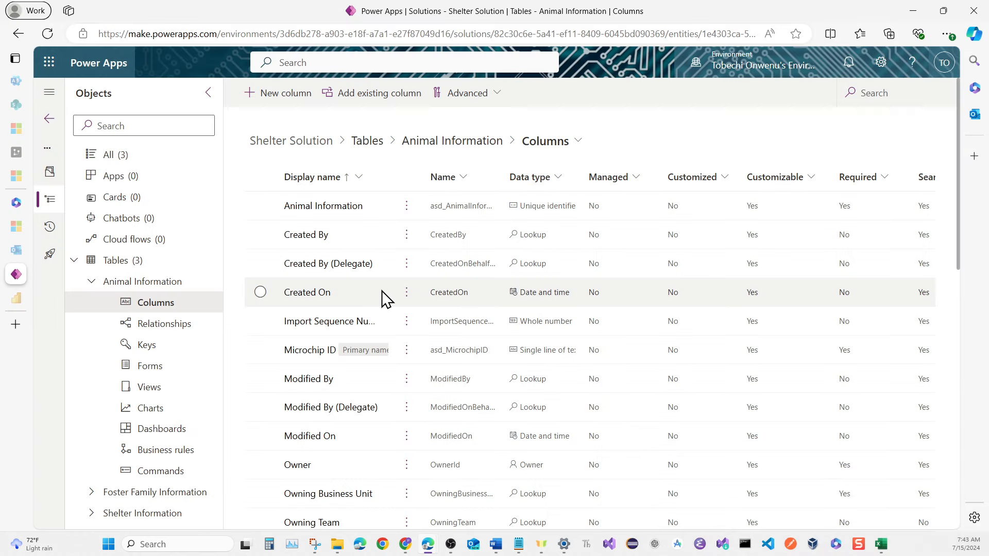
{"action": "left_click", "coordinate": [276, 108]}
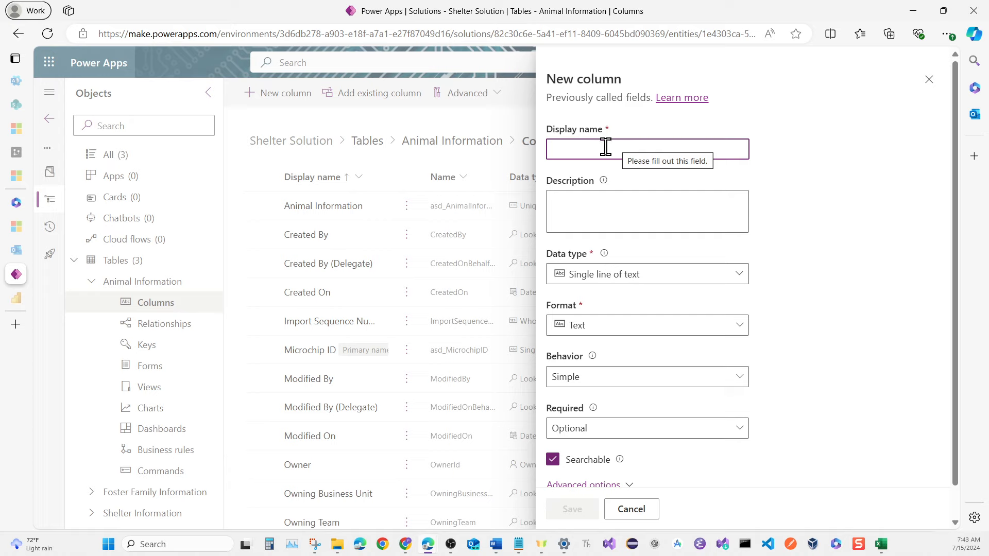
{"action": "type", "text": "Pet"}
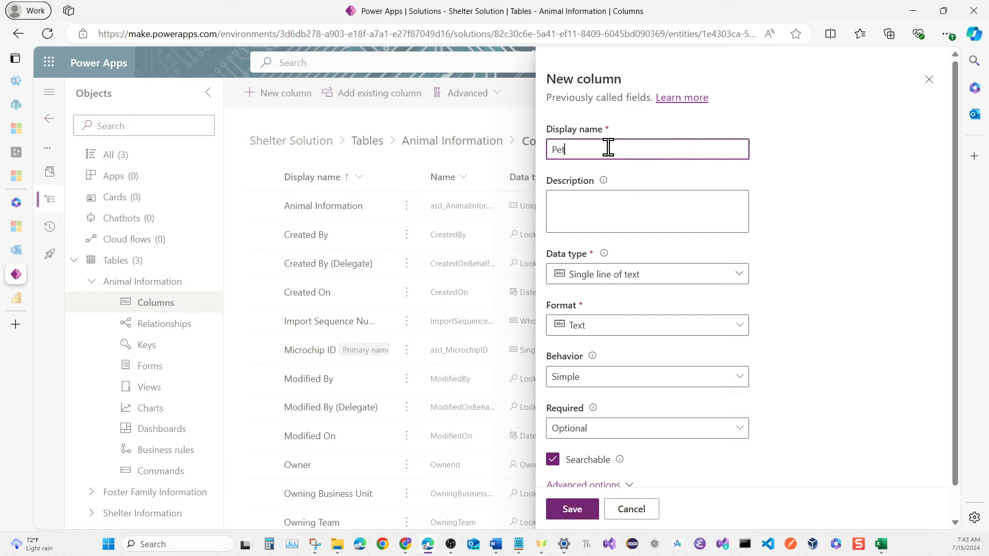
{"action": "type", "text": " Date of B"}
{"action": "type", "text": "oster"}
{"action": "left_click", "coordinate": [644, 220]}
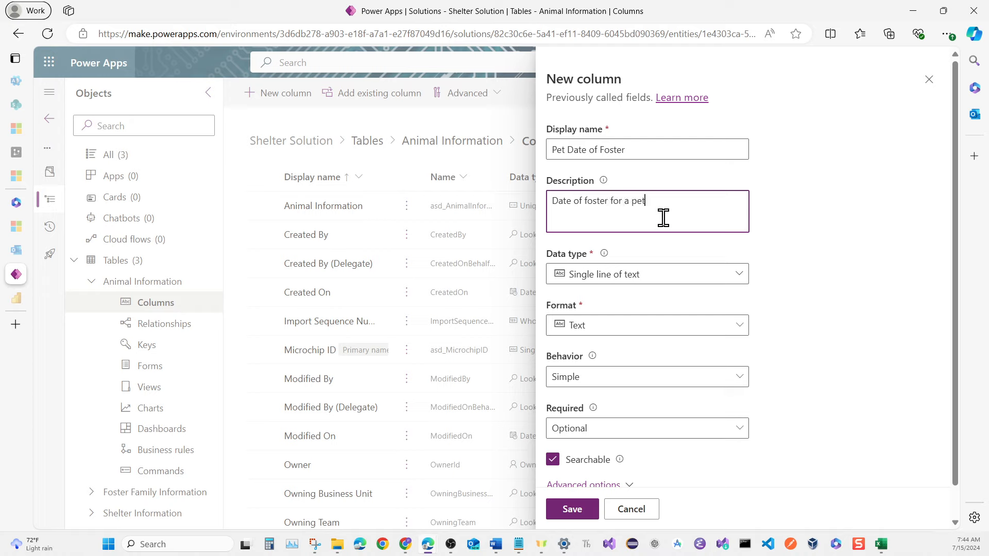
Step: Set the Pet Date of Foster column's data type to Date and time in Date only format, and save the column
{"action": "left_click", "coordinate": [738, 289]}
{"action": "mouse_move", "coordinate": [703, 402]}
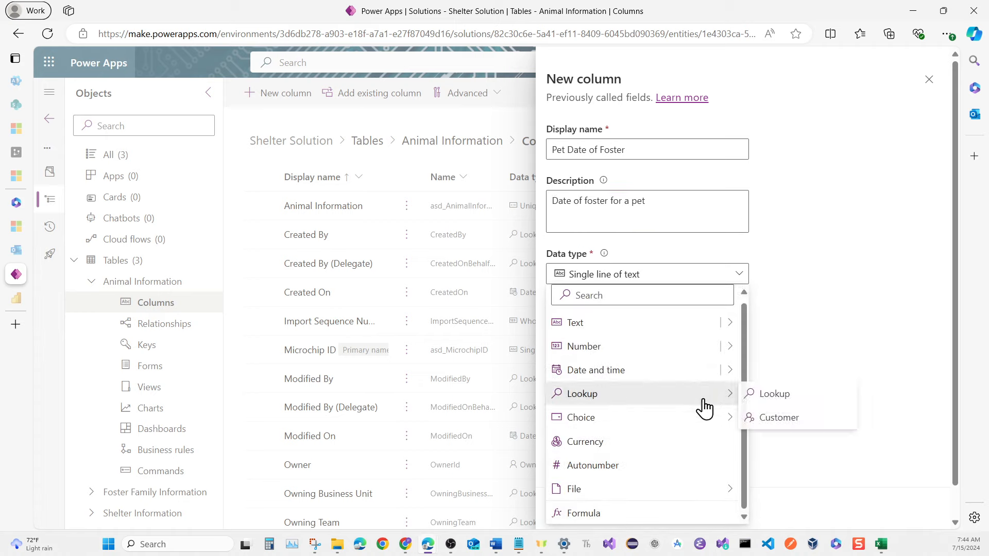
{"action": "mouse_move", "coordinate": [727, 380]}
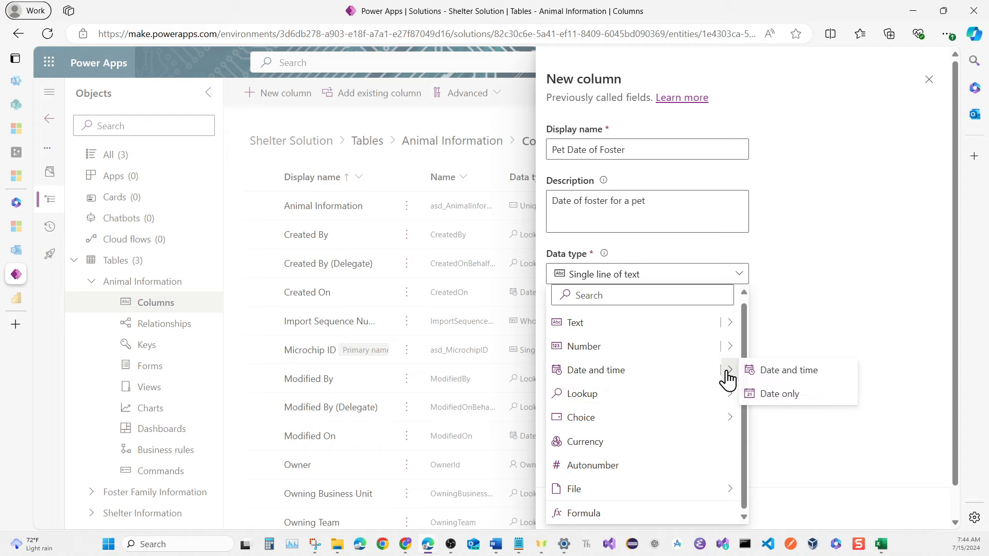
{"action": "left_click", "coordinate": [771, 396]}
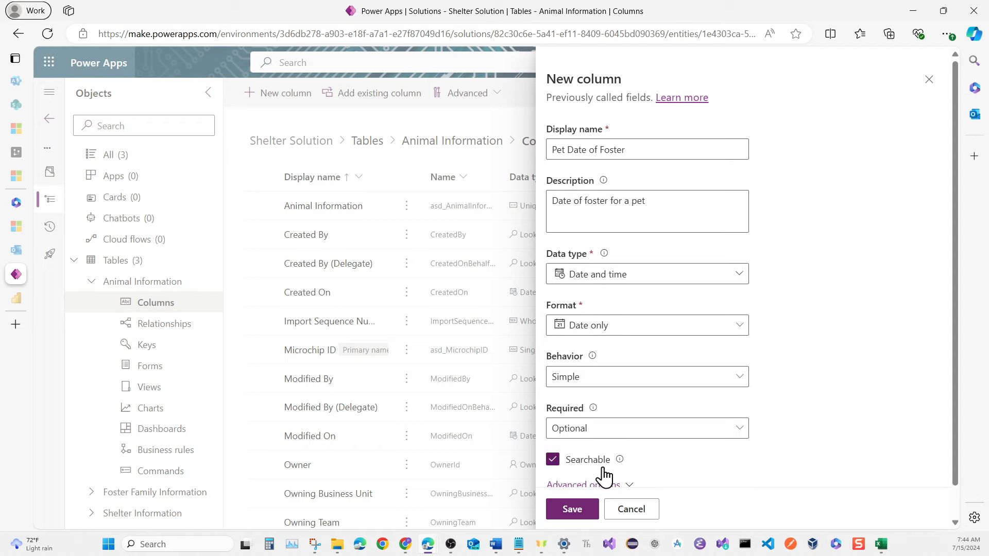
{"action": "left_click", "coordinate": [572, 509]}
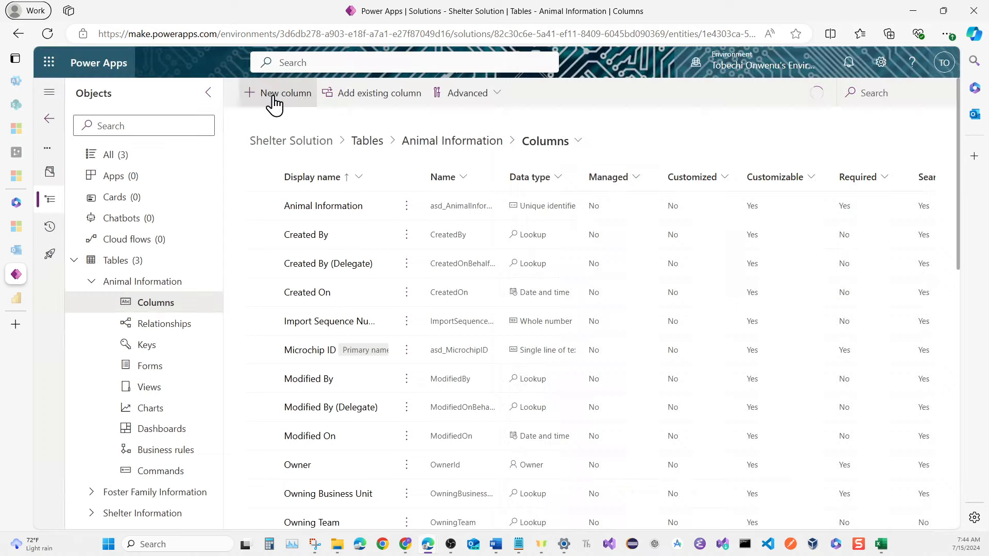
Step: Start a new column named "Pet Date of Adoption" with the description "Date of Adoption of pet"
{"action": "left_click", "coordinate": [273, 107]}
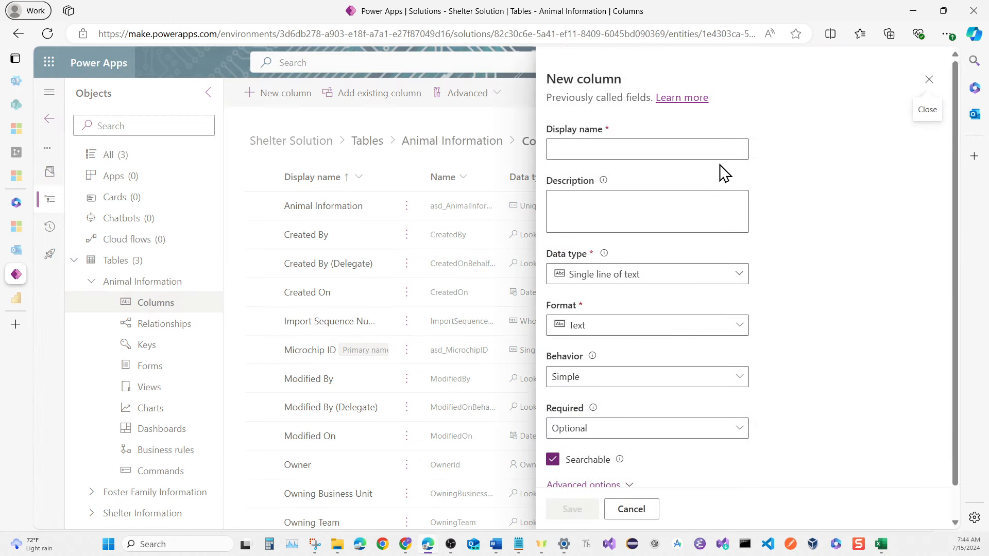
{"action": "left_click", "coordinate": [714, 148]}
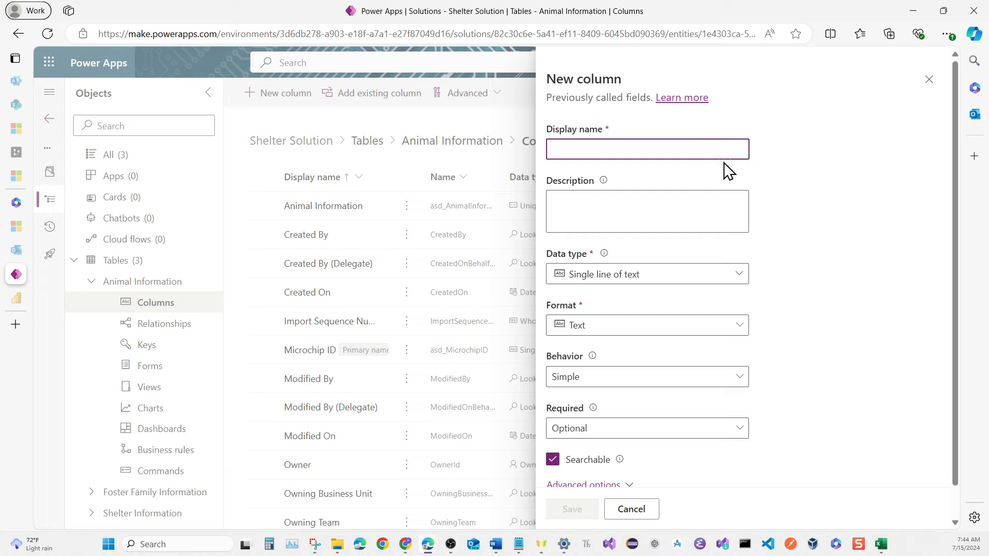
{"action": "type", "text": "Pet date of Adoption"}
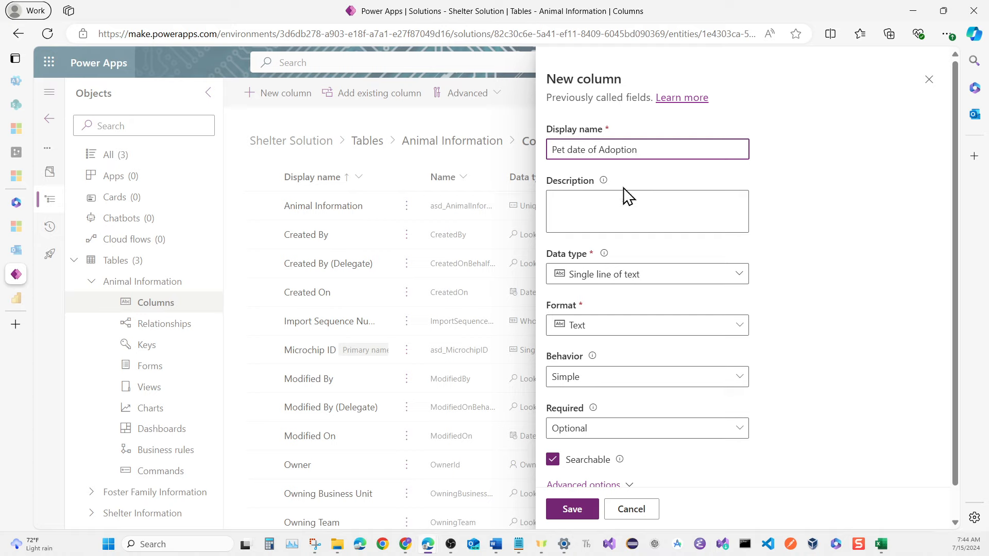
{"action": "left_click", "coordinate": [571, 149]}
{"action": "key", "text": "BackSpace"}
{"action": "type", "text": "D"}
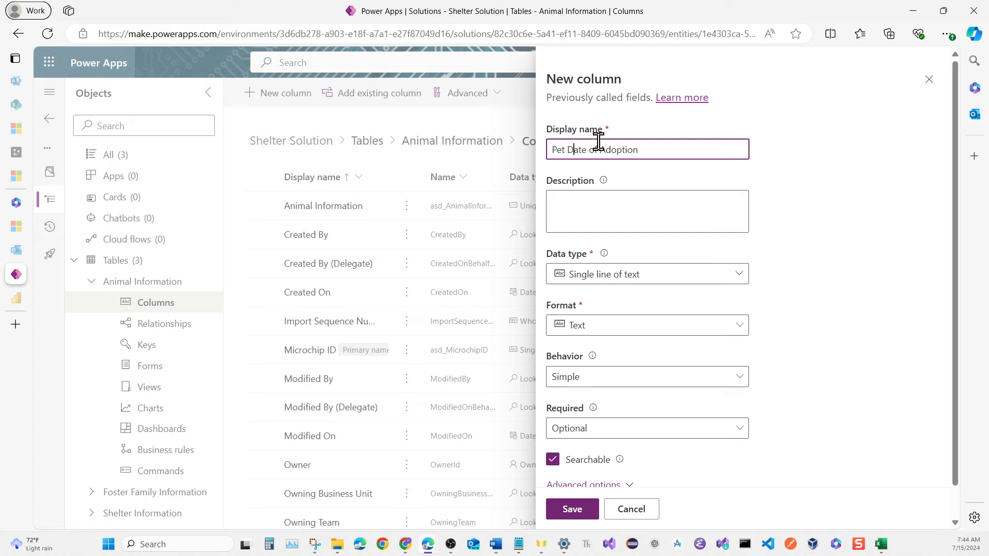
{"action": "left_click", "coordinate": [593, 205]}
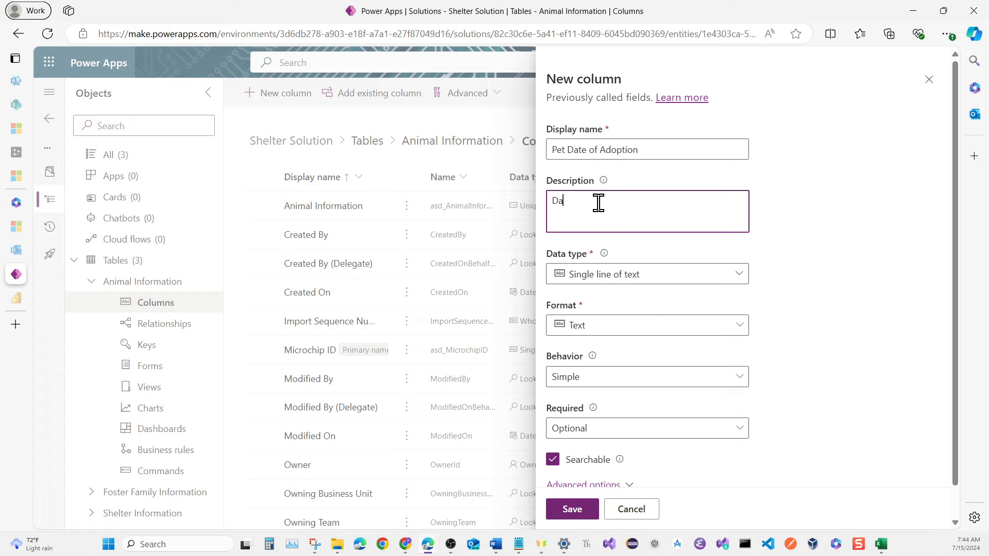
{"action": "type", "text": "Date of Adoption of pet"}
Step: Set the Pet Date of Adoption column's data type to Date and time in Date only format, and save the column
{"action": "left_click", "coordinate": [711, 275]}
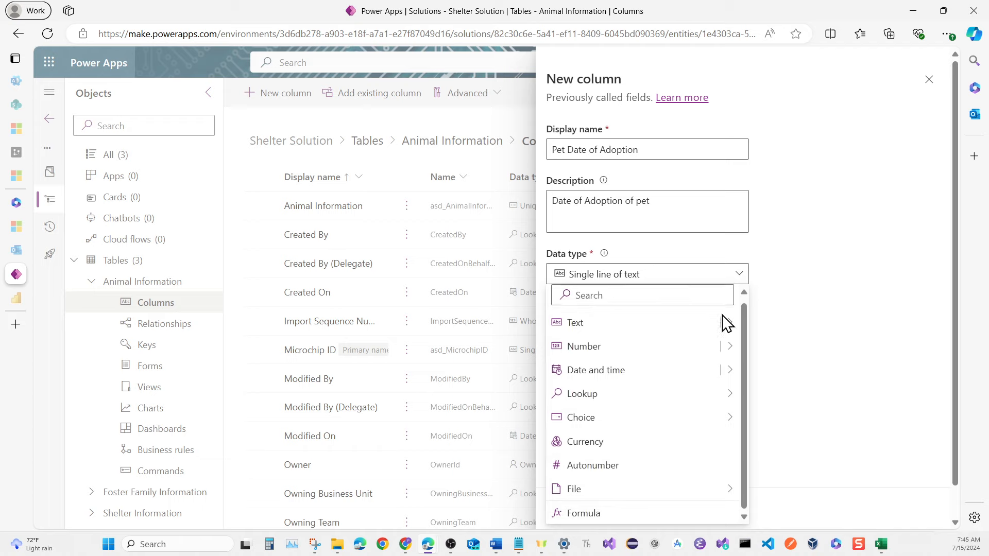
{"action": "left_click", "coordinate": [732, 371]}
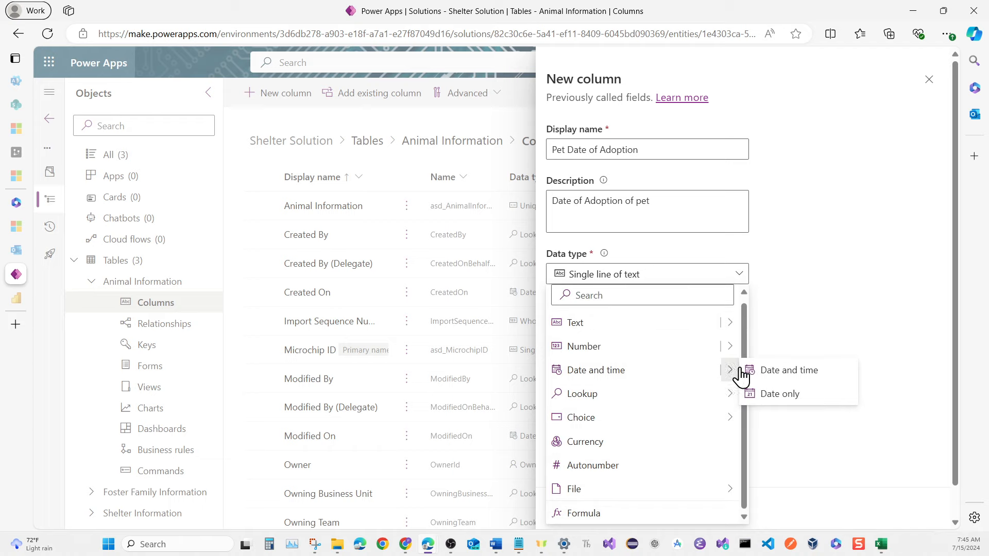
{"action": "left_click", "coordinate": [773, 396]}
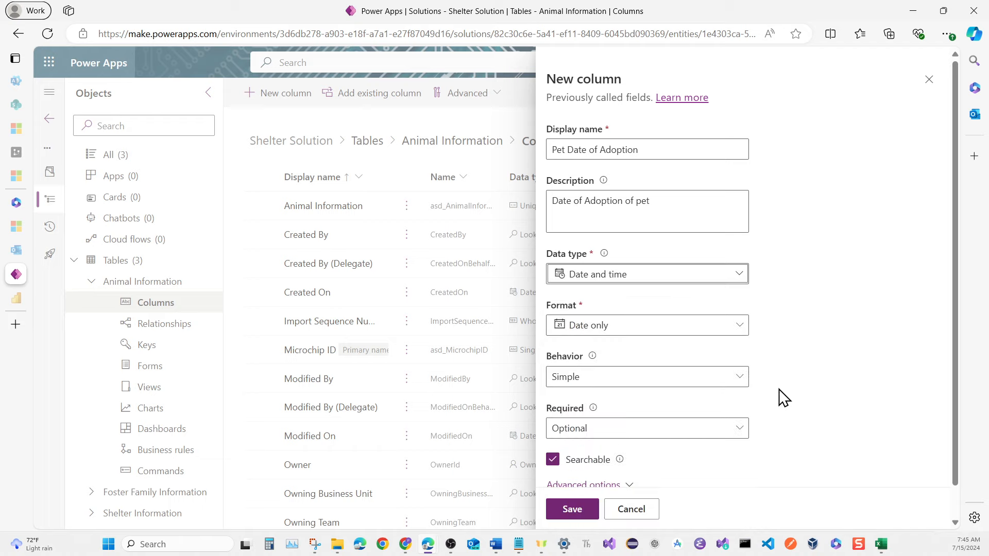
{"action": "left_click", "coordinate": [584, 509]}
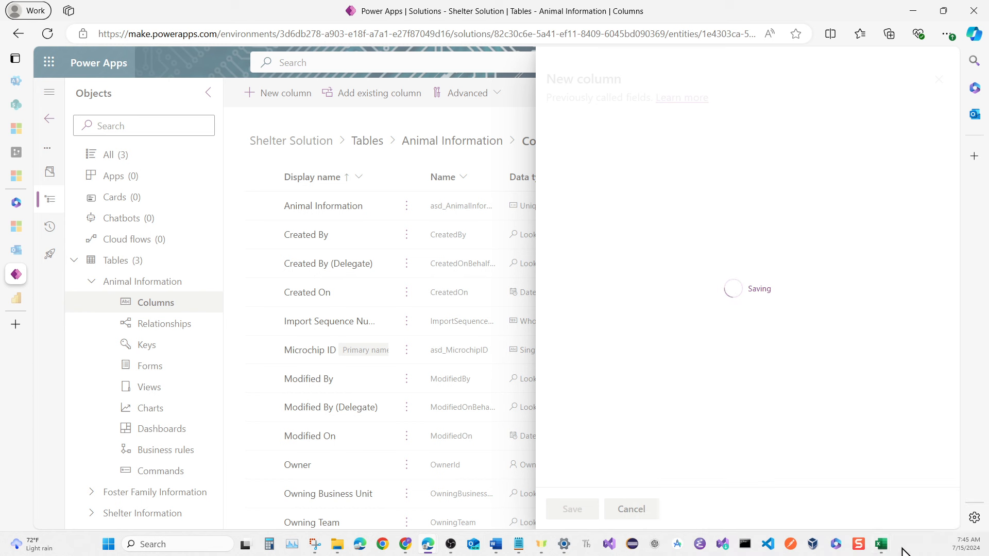
Step: Check the column headers after Date of Adoption in Excel's Animal table final workbook, and return to Power Apps
{"action": "mouse_move", "coordinate": [886, 552]}
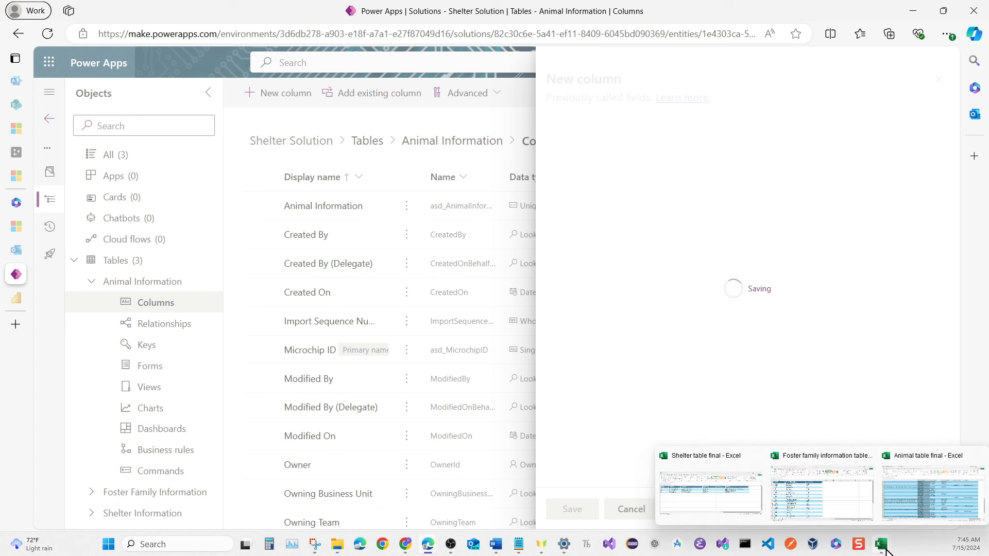
{"action": "left_click", "coordinate": [897, 521]}
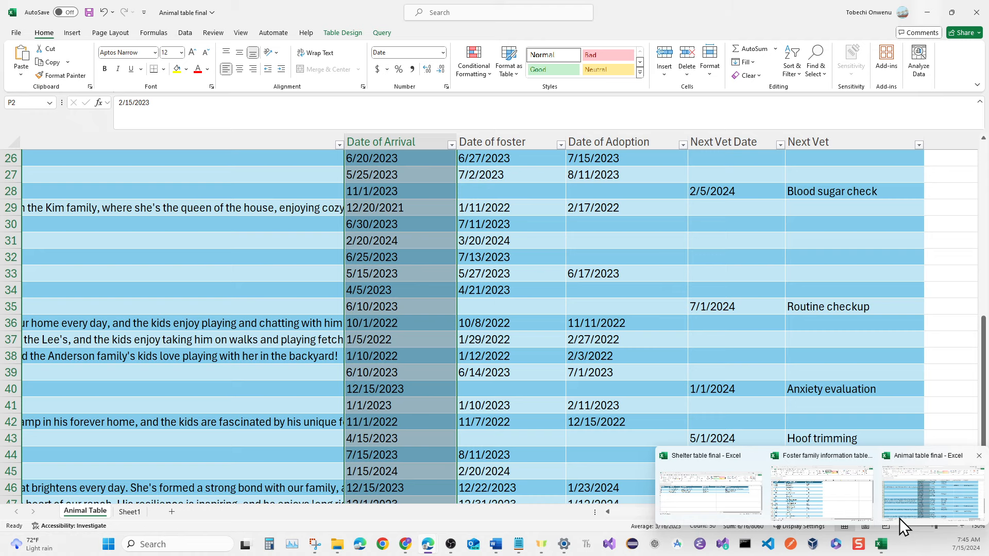
{"action": "left_click", "coordinate": [899, 518]}
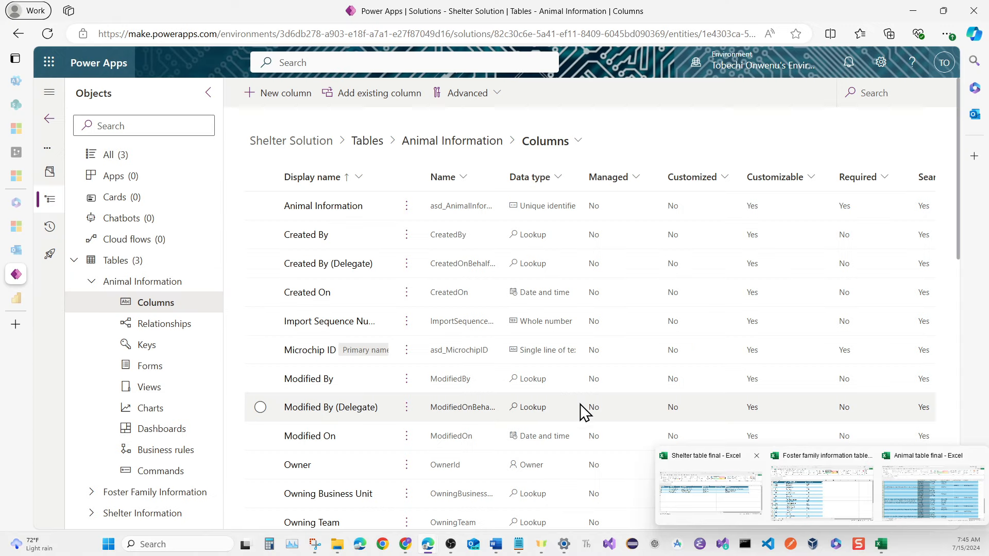
Step: Start a new column named "Pet Next Vet Date" with the correctly spelled description "Next vet date appointment of the pet"
{"action": "left_click", "coordinate": [310, 106]}
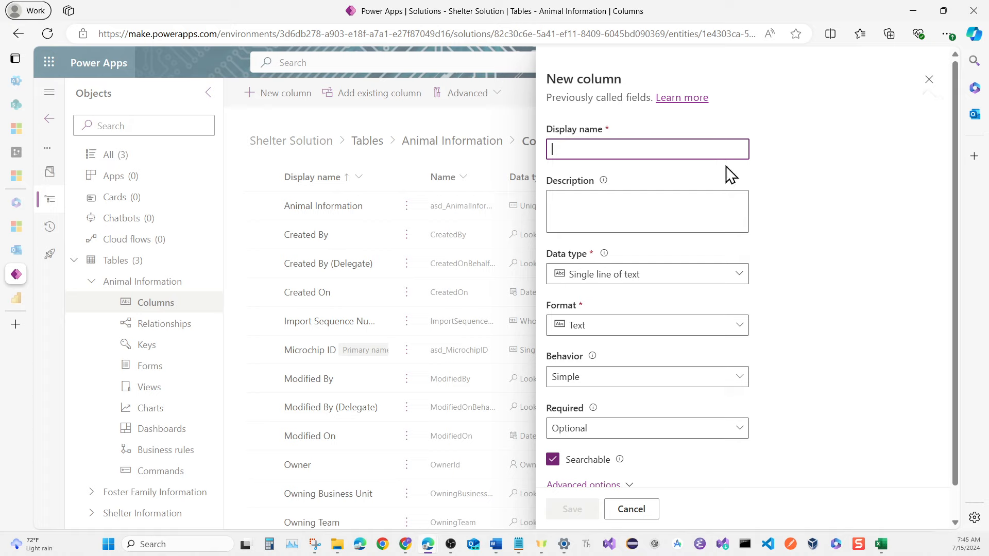
{"action": "type", "text": "Pet Next Vet Date"}
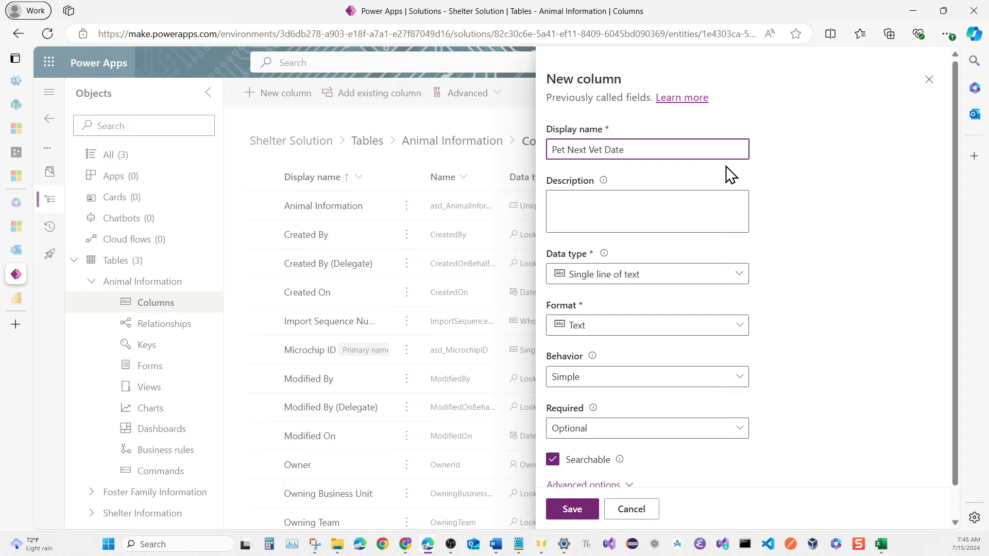
{"action": "left_click", "coordinate": [711, 223]}
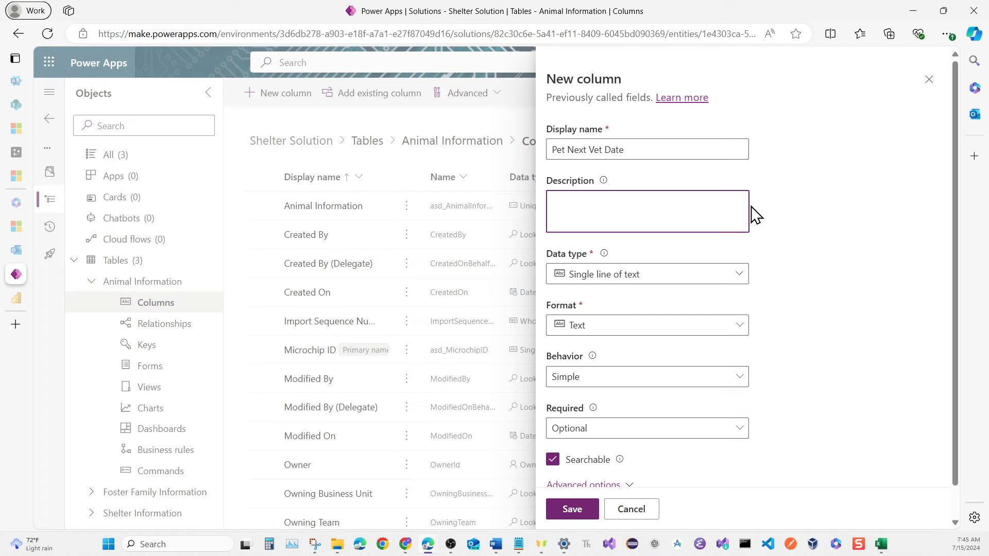
{"action": "type", "text": "Next vet date appoint,ment of th"}
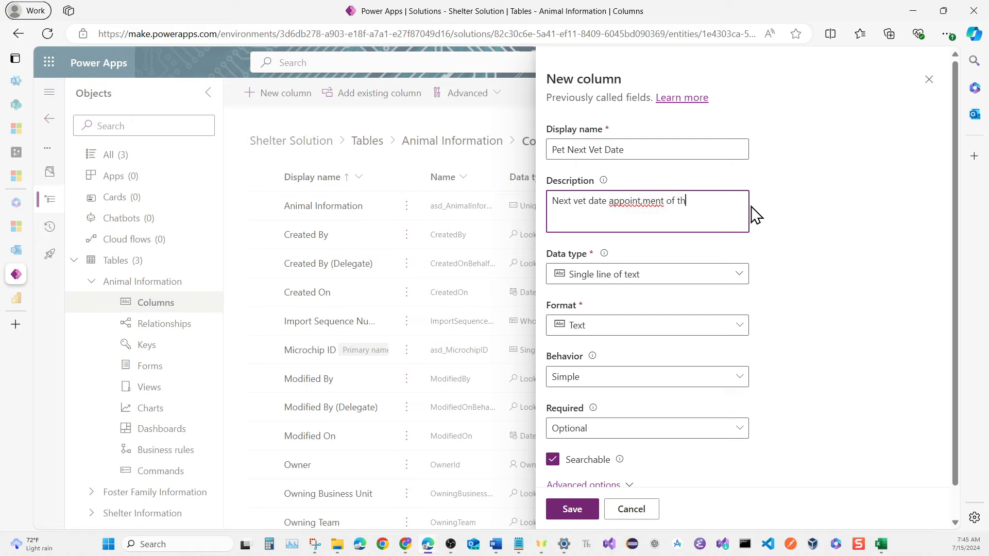
{"action": "type", "text": "e pet"}
{"action": "right_click", "coordinate": [653, 203]}
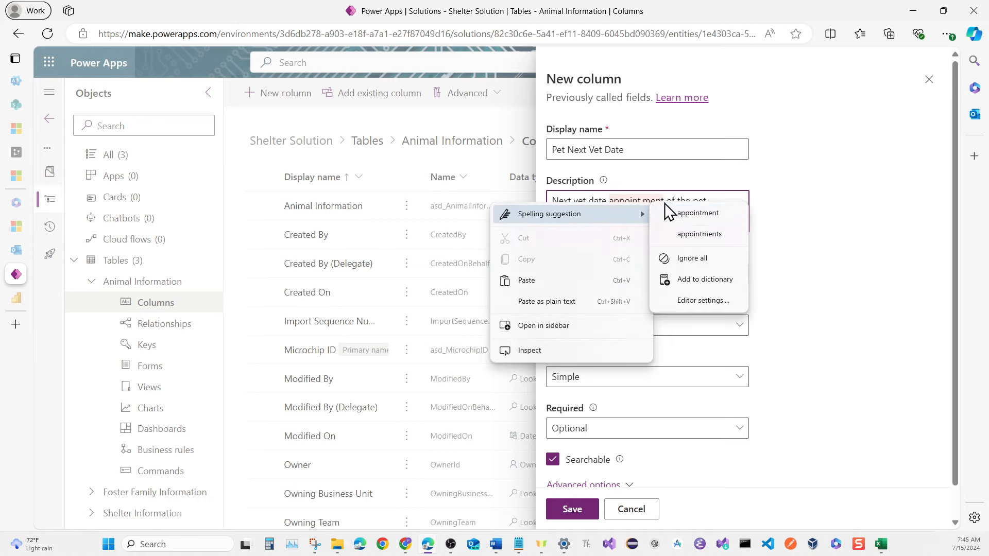
{"action": "left_click", "coordinate": [672, 208]}
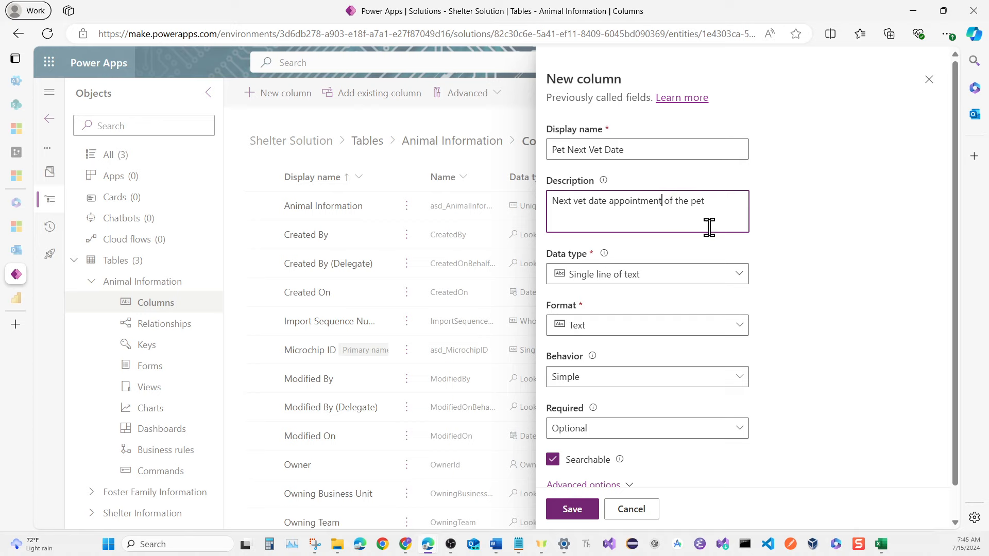
Step: Set the Pet Next Vet Date column's data type to Date and time in Date only format, and save the column
{"action": "left_click", "coordinate": [687, 277]}
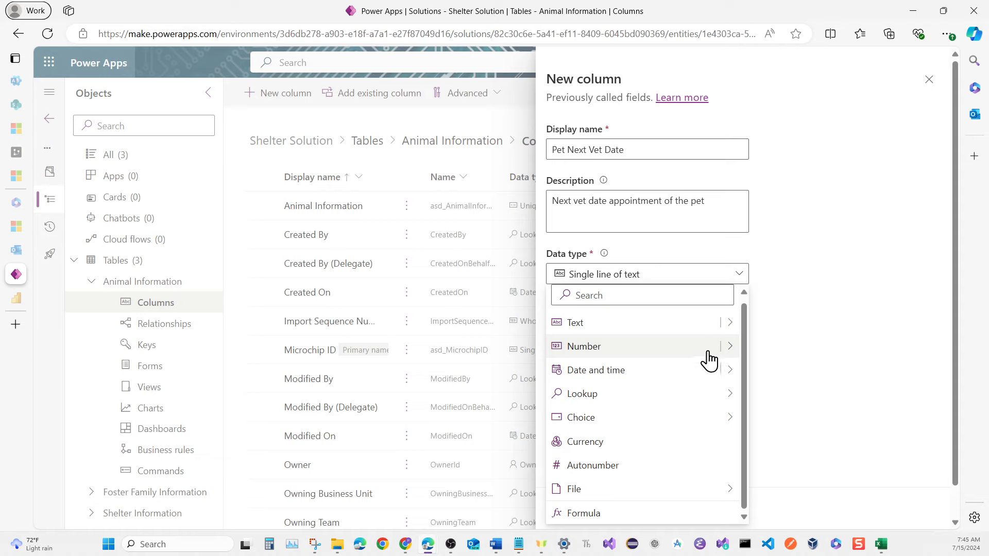
{"action": "mouse_move", "coordinate": [730, 372]}
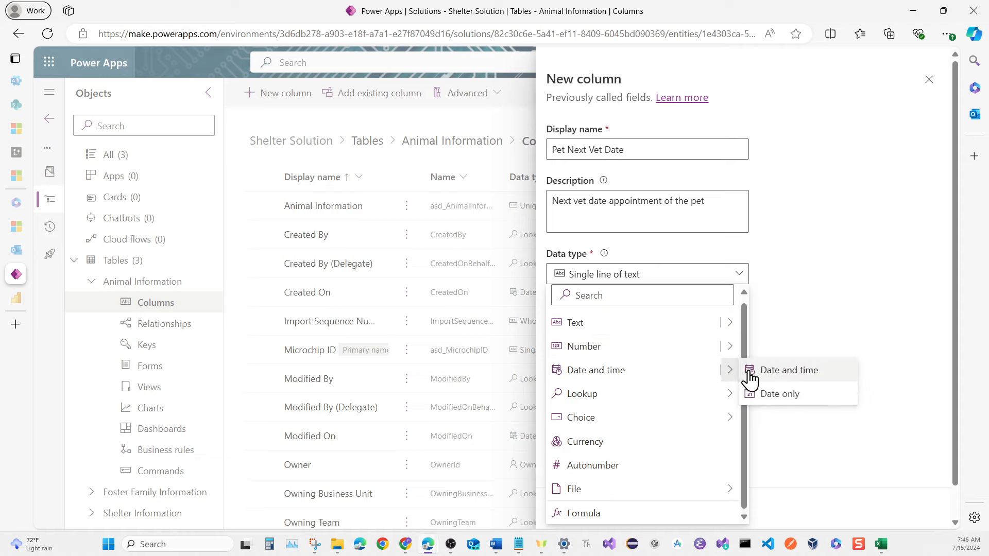
{"action": "left_click", "coordinate": [775, 394]}
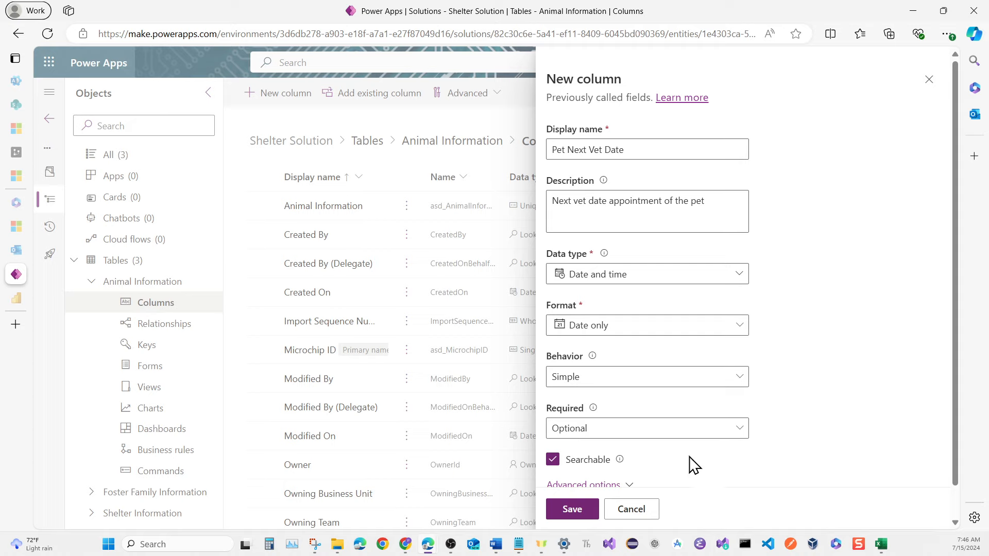
{"action": "left_click", "coordinate": [564, 515]}
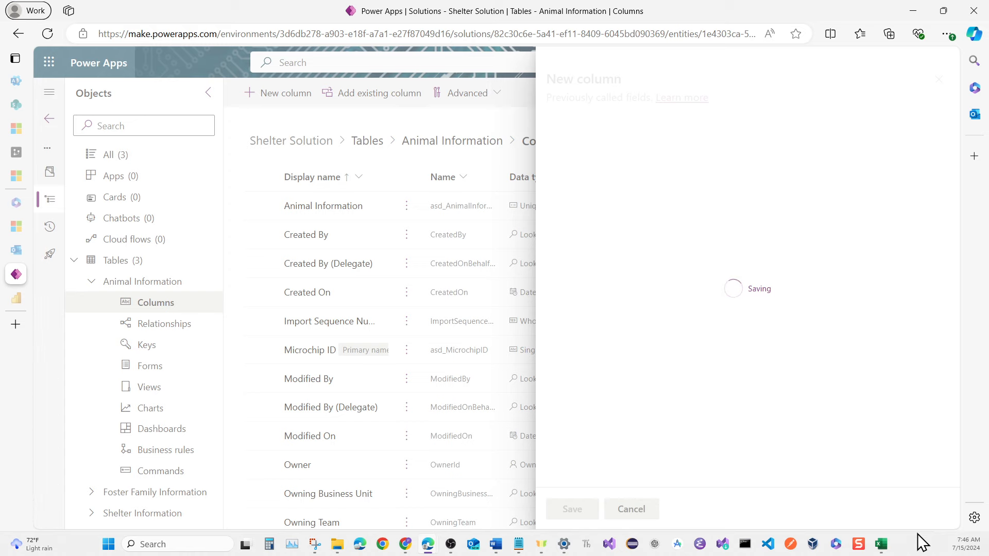
Step: Switch to the Animal table final workbook in Excel, review the Next Vet column's distinct filter values, and return to Power Apps
{"action": "mouse_move", "coordinate": [875, 554]}
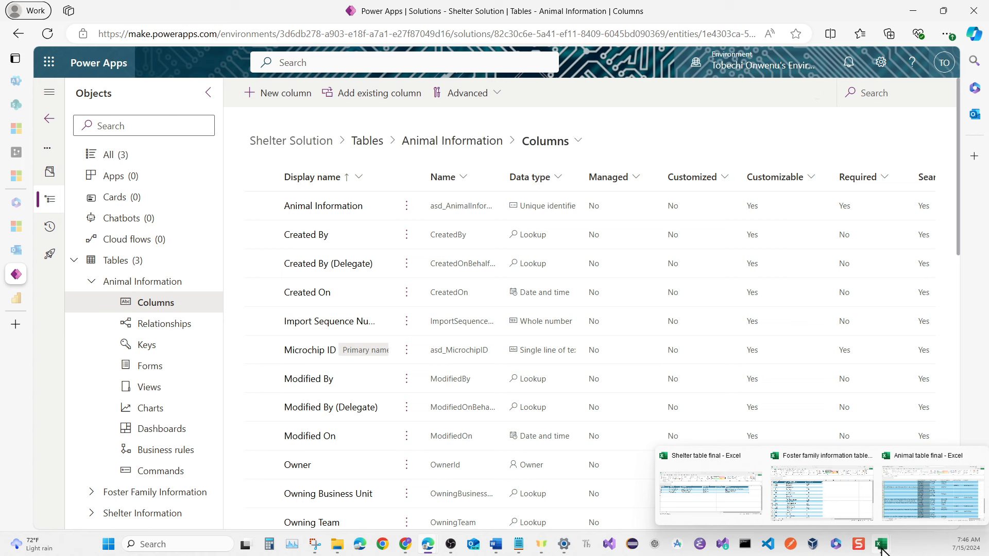
{"action": "mouse_move", "coordinate": [891, 517]}
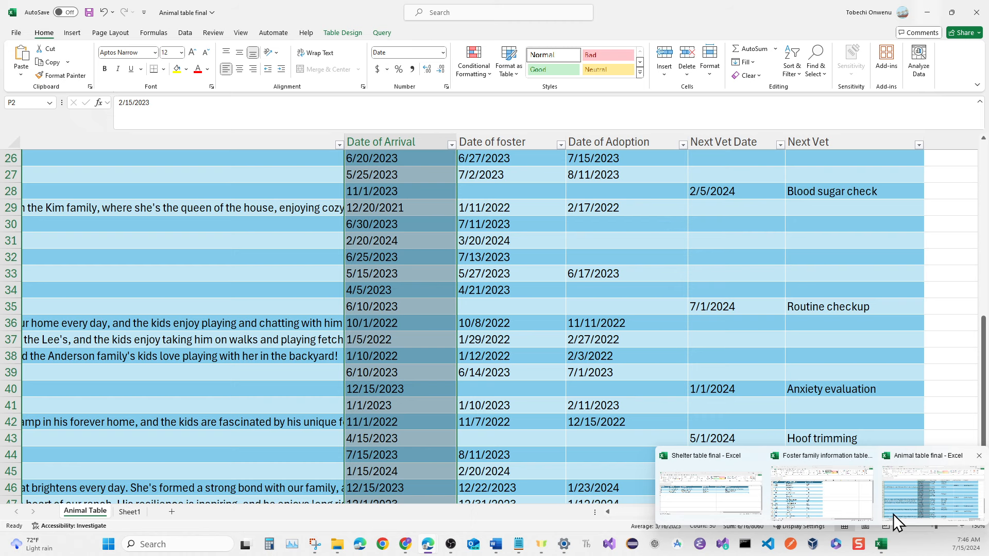
{"action": "left_click", "coordinate": [897, 505]}
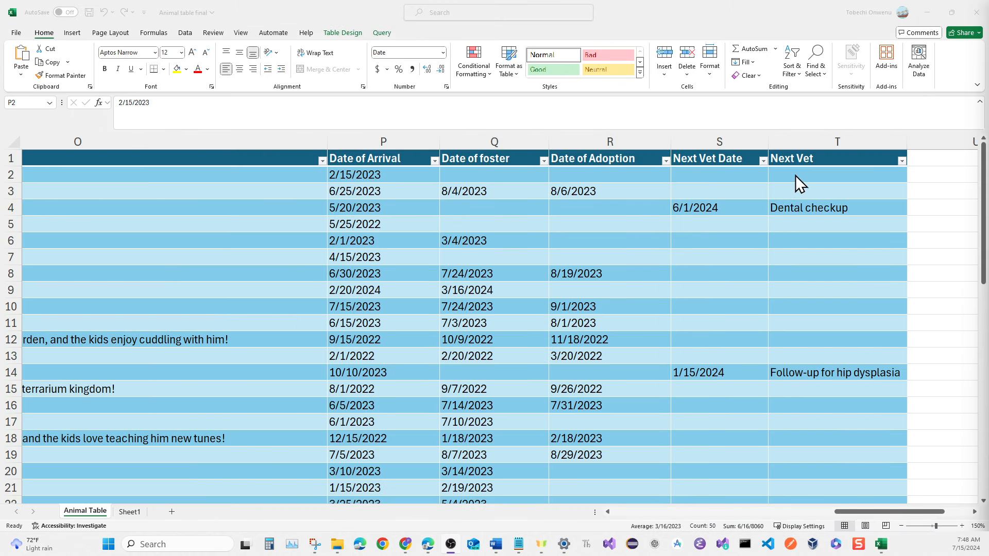
{"action": "left_click", "coordinate": [902, 162]}
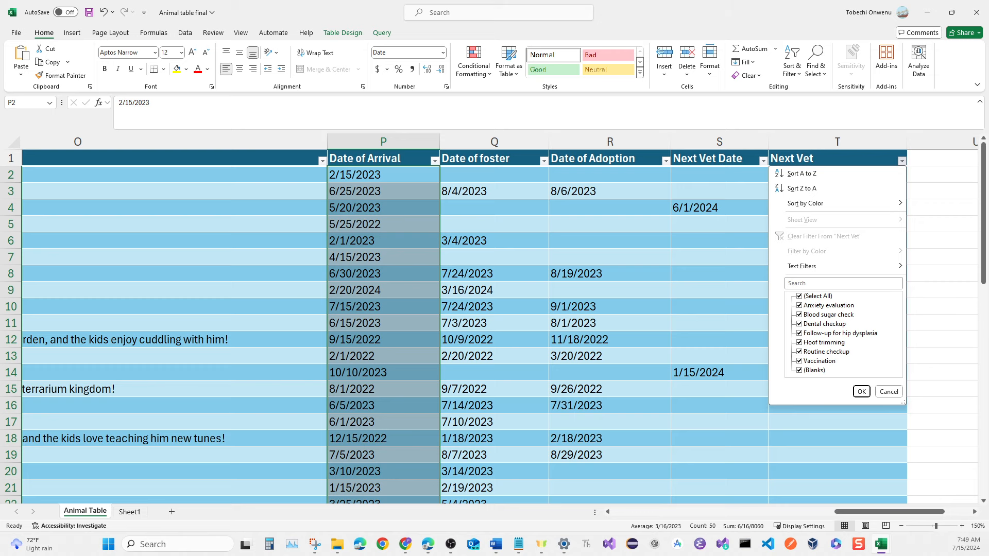
{"action": "key", "text": "alt+Tab"}
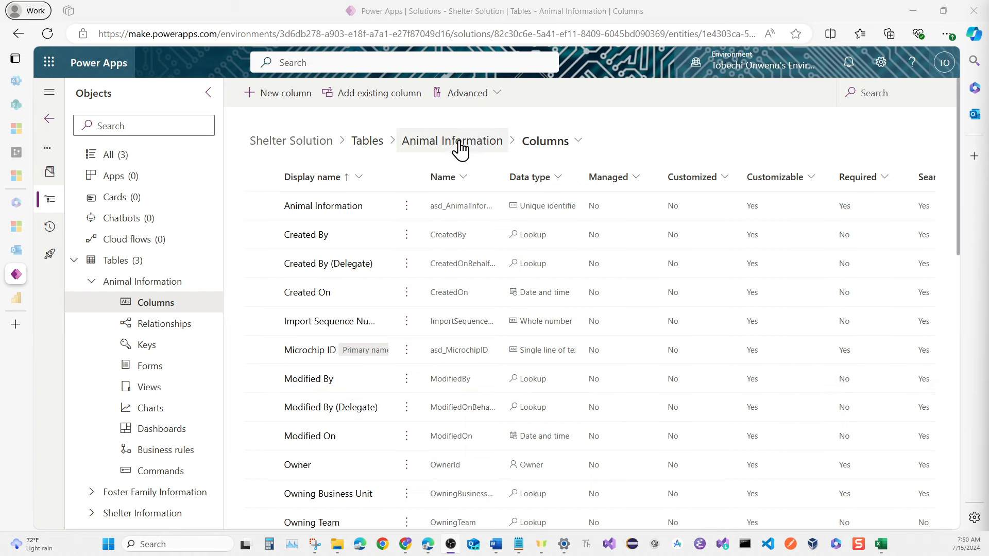
Step: Start a column named "Pet Next Vet", described as "Next vet appointment details", with data type Single line of text in Text area format
{"action": "left_click", "coordinate": [290, 94]}
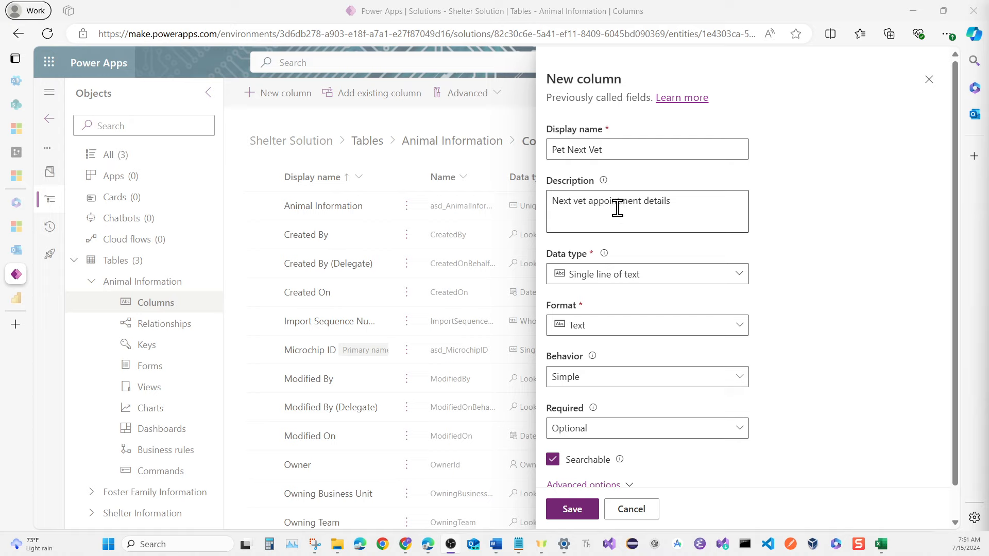
{"action": "left_click", "coordinate": [732, 281]}
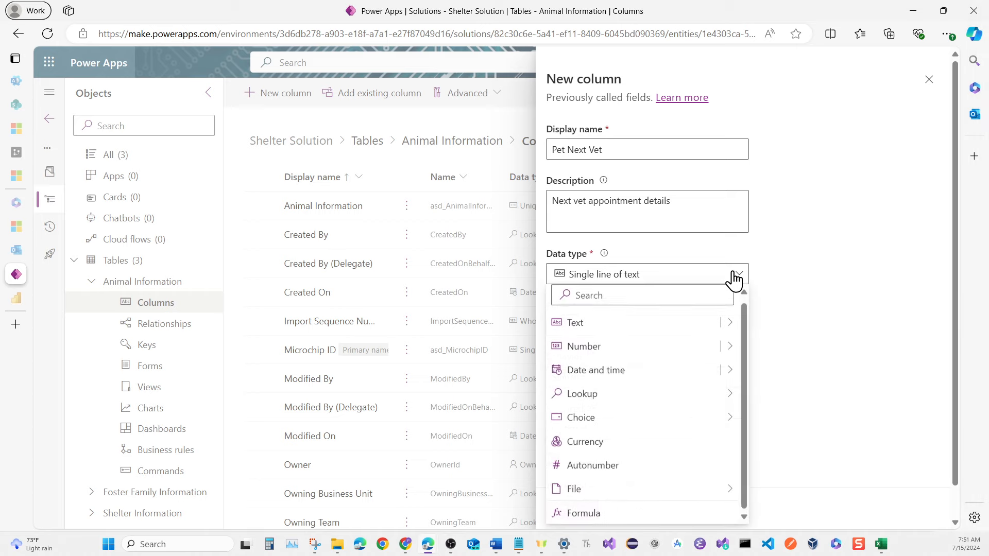
{"action": "left_click", "coordinate": [732, 324]}
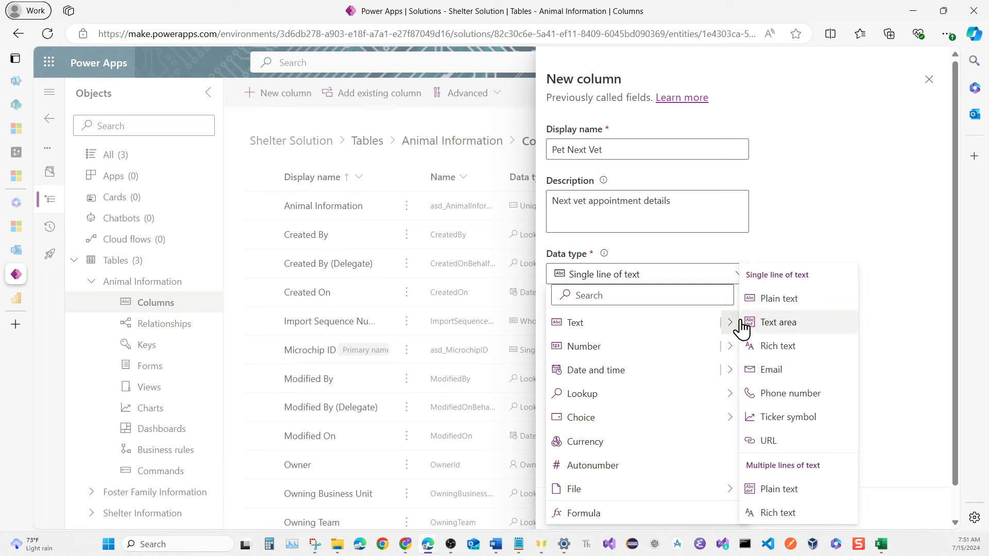
{"action": "left_click", "coordinate": [772, 326]}
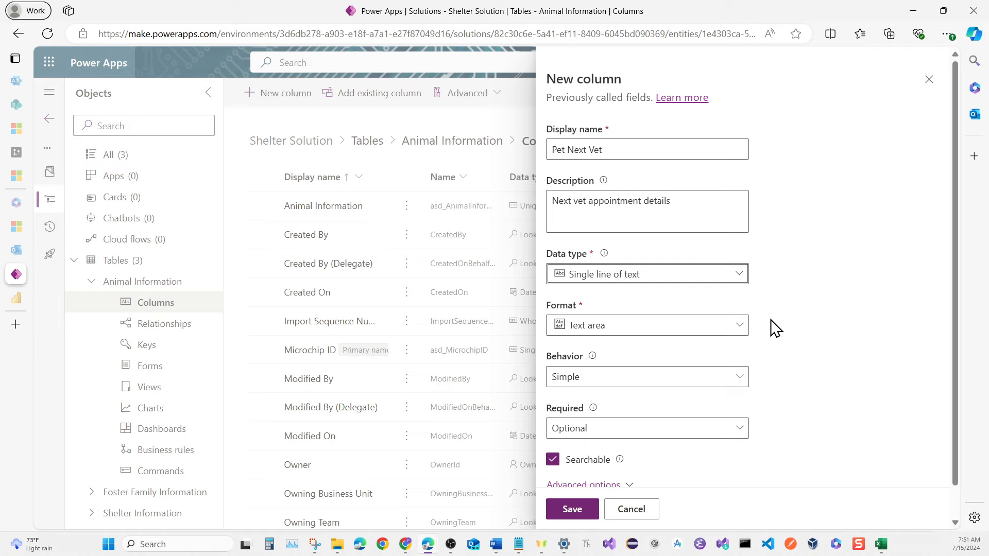
Step: Set the Pet Next Vet column's maximum character count to 300 in the advanced options and save the column
{"action": "scroll", "coordinate": [796, 309], "scroll_direction": "down", "scroll_amount": 1}
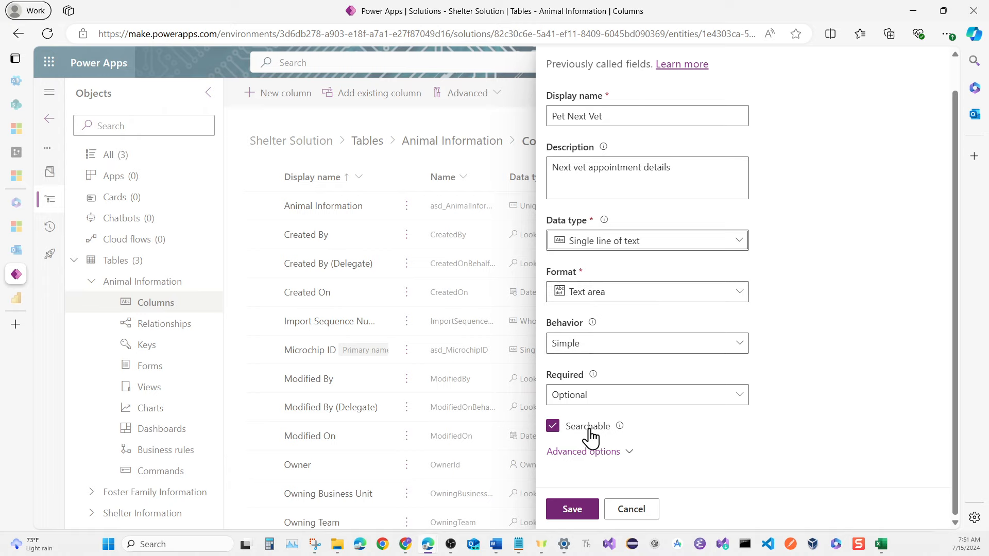
{"action": "left_click", "coordinate": [588, 452]}
{"action": "scroll", "coordinate": [601, 407], "scroll_direction": "down", "scroll_amount": 3}
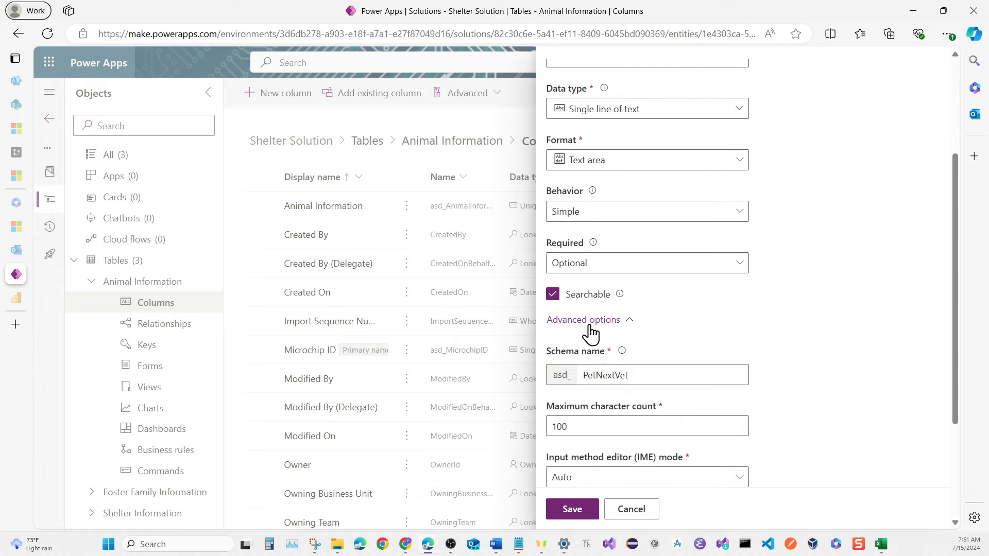
{"action": "scroll", "coordinate": [596, 337], "scroll_direction": "down", "scroll_amount": 2}
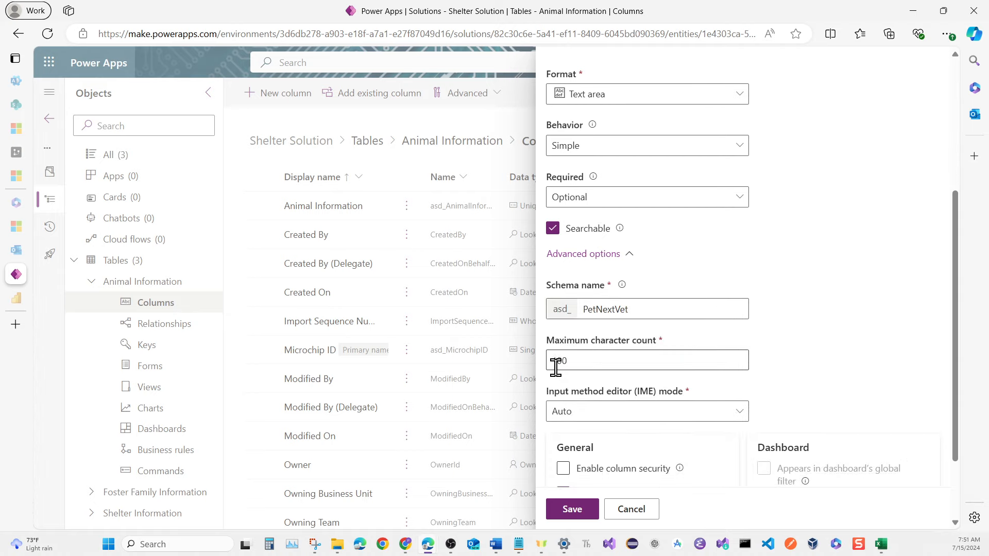
{"action": "left_click", "coordinate": [554, 361]}
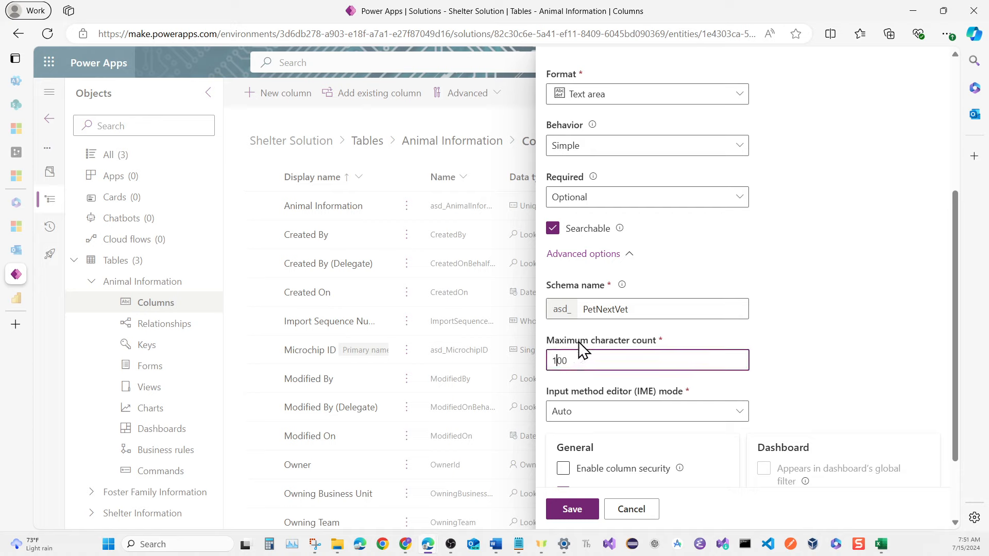
{"action": "key", "text": "BackSpace"}
{"action": "type", "text": "3"}
{"action": "left_click", "coordinate": [865, 320]}
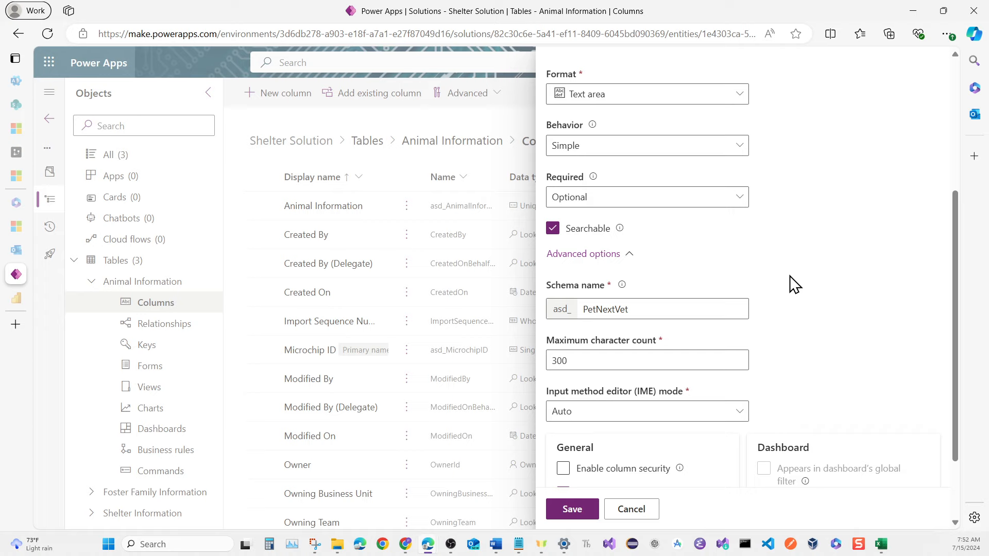
{"action": "scroll", "coordinate": [790, 283], "scroll_direction": "down", "scroll_amount": 2}
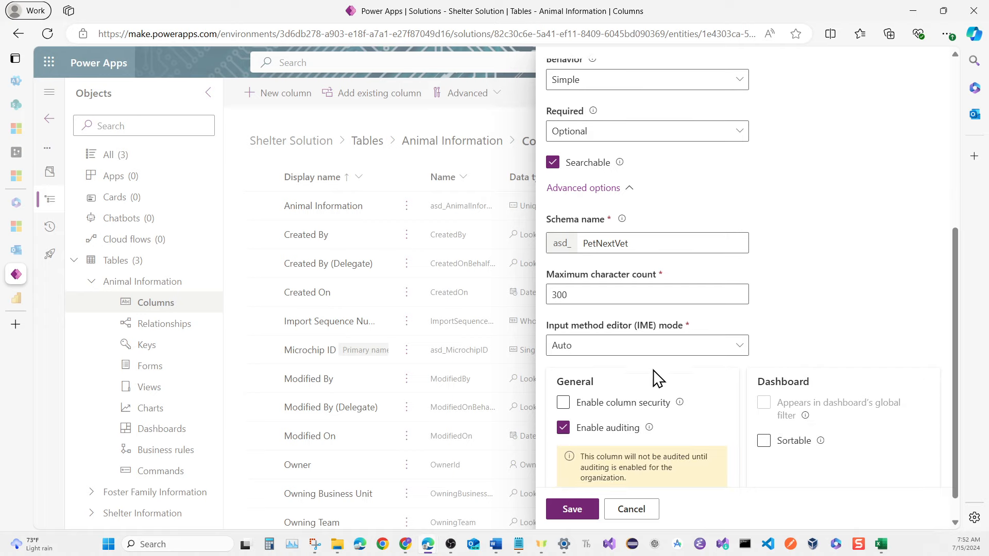
{"action": "left_click", "coordinate": [583, 509]}
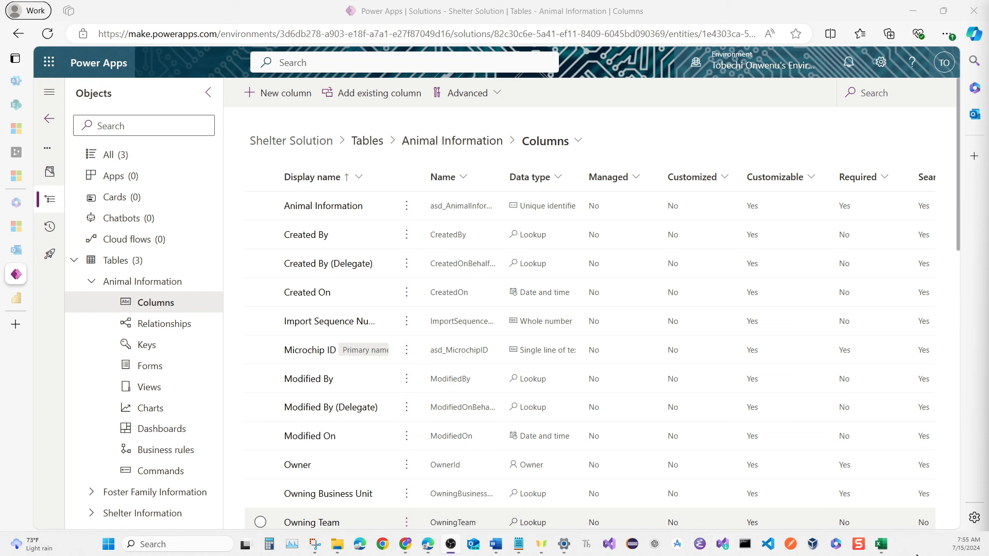
Step: Switch to the Animal table final workbook in Excel, review the Current Location column's entries, and return to Power Apps
{"action": "mouse_move", "coordinate": [882, 550]}
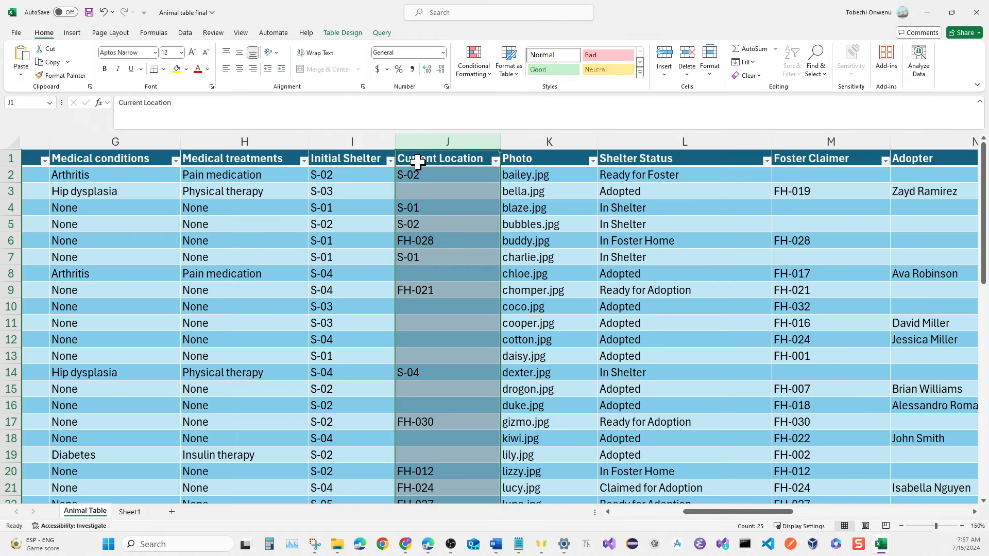
{"action": "left_click_drag", "start_coordinate": [435, 136], "coordinate": [383, 143]}
{"action": "scroll", "coordinate": [426, 229], "scroll_direction": "down", "scroll_amount": 3}
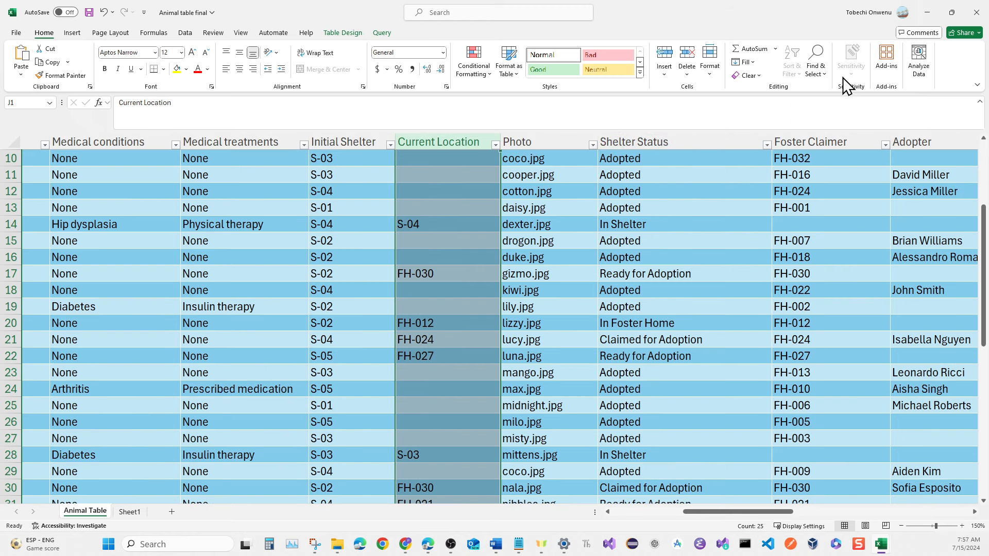
{"action": "left_click", "coordinate": [923, 19]}
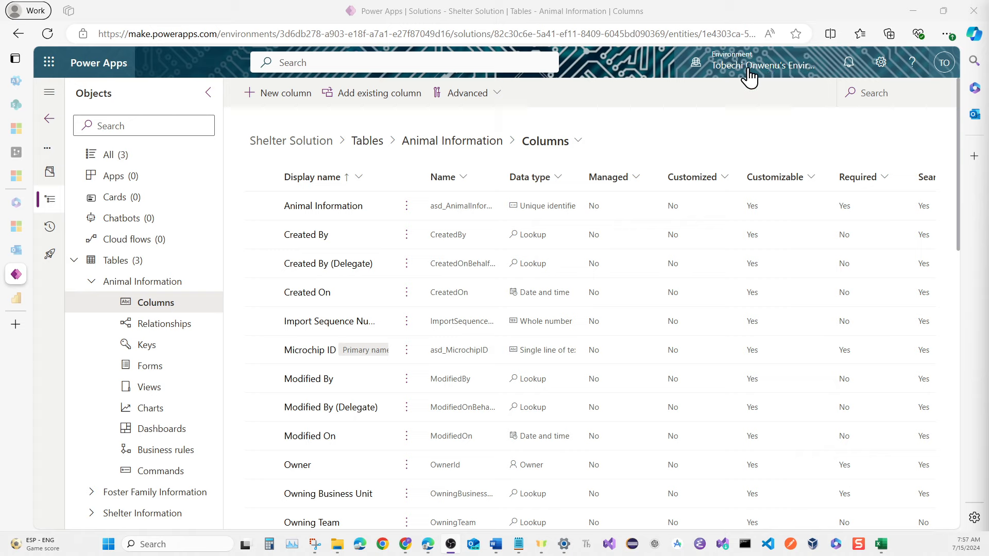
Step: Start a new column named "Pet Current Location", described as "Current location of Pet", with data type Formula
{"action": "left_click", "coordinate": [285, 98]}
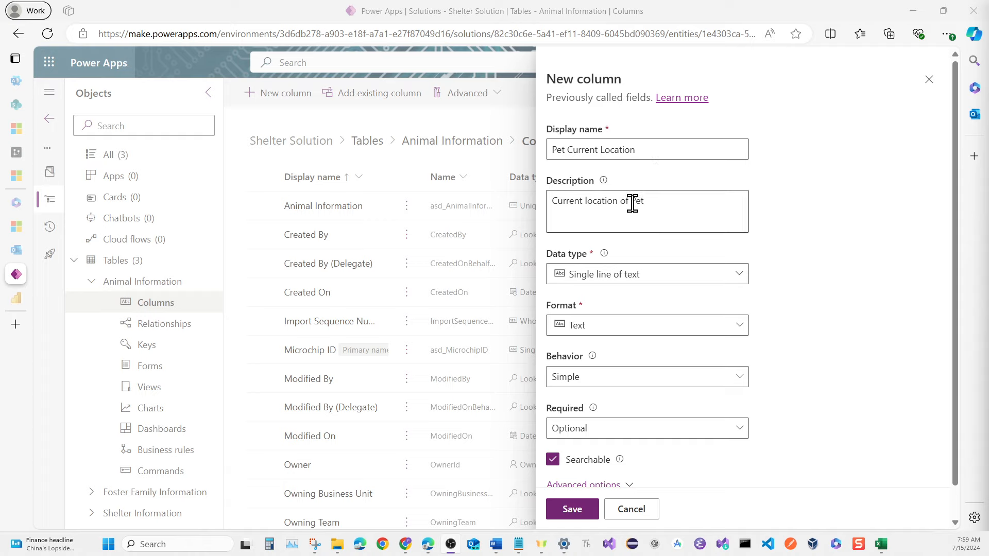
{"action": "left_click", "coordinate": [713, 278]}
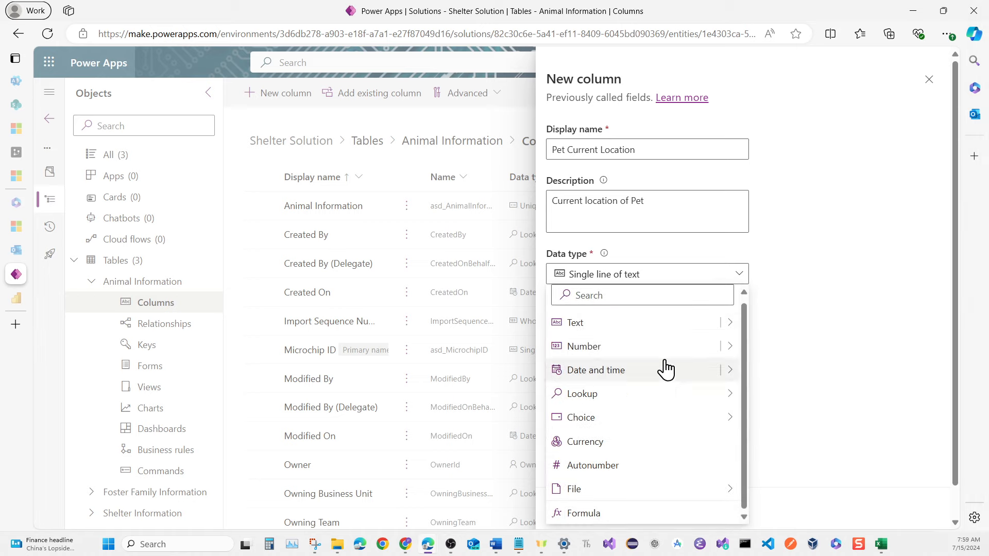
{"action": "left_click", "coordinate": [650, 518]}
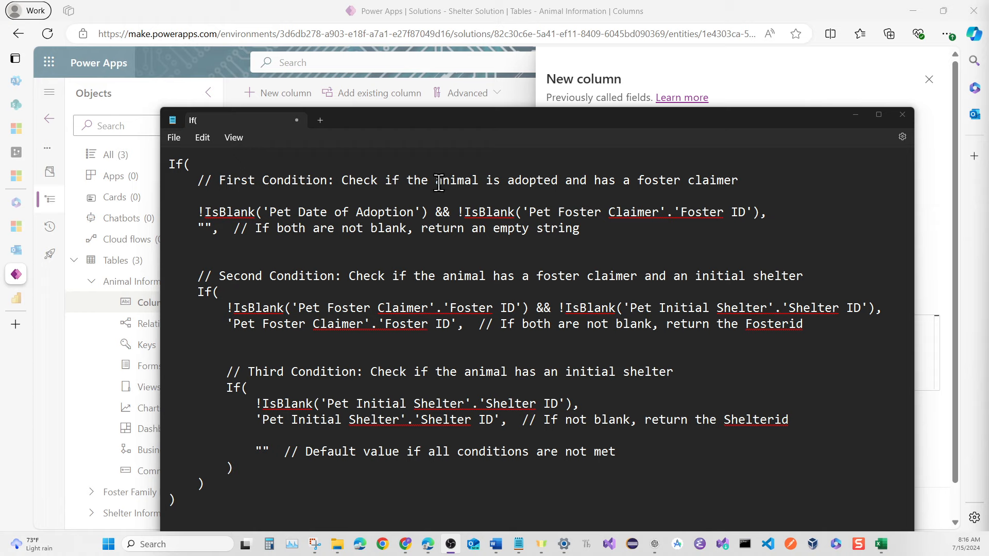
Step: Examine the three conditions of the prepared If formula in Notepad, covering adoption date, foster claimer and initial shelter
{"action": "left_click", "coordinate": [530, 181]}
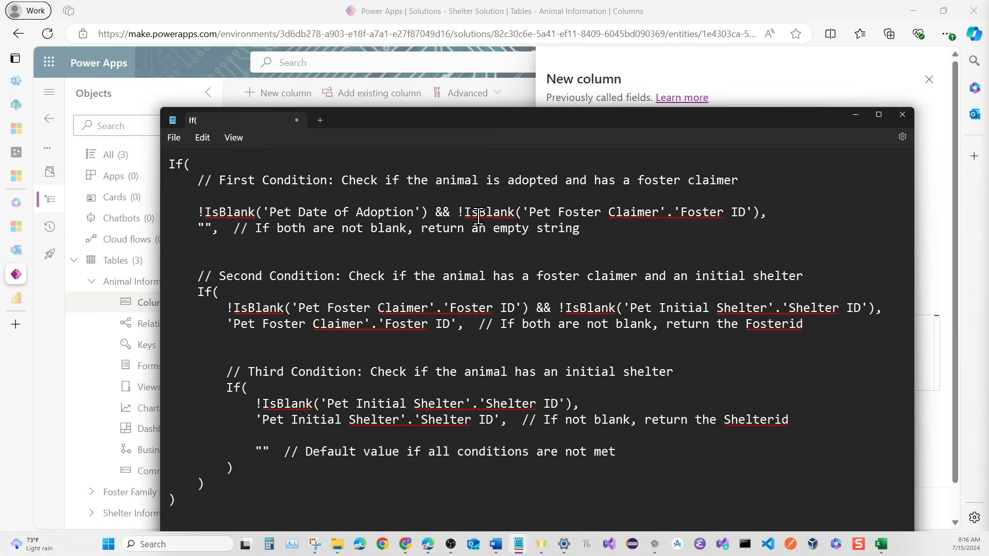
{"action": "triple_click", "coordinate": [441, 214]}
{"action": "left_click", "coordinate": [580, 179]}
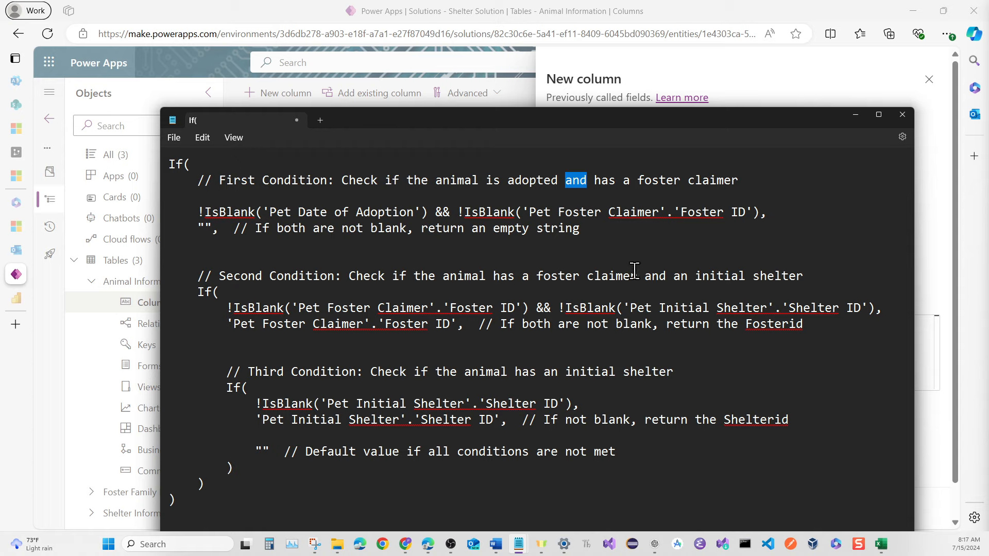
{"action": "double_click", "coordinate": [610, 282]}
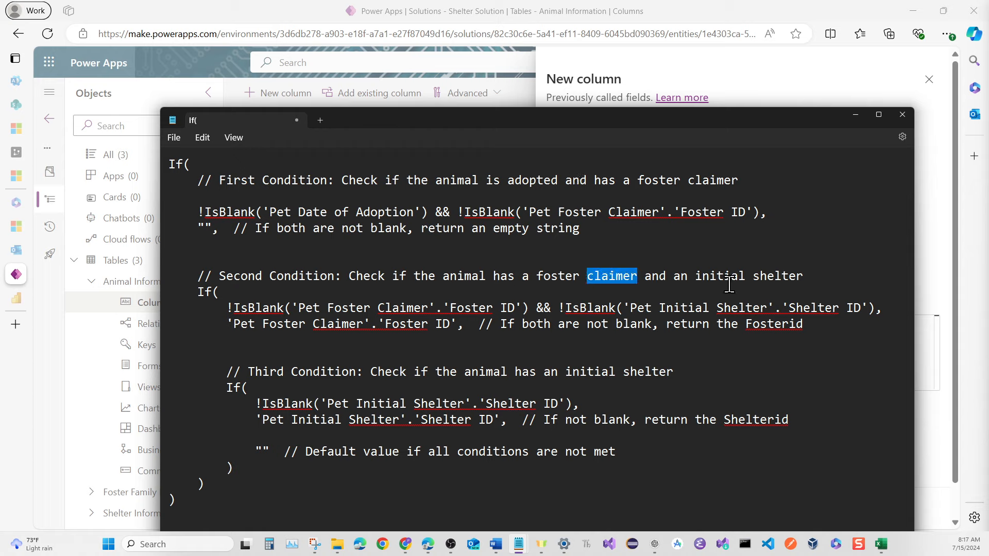
{"action": "left_click", "coordinate": [794, 276]}
{"action": "double_click", "coordinate": [794, 277]}
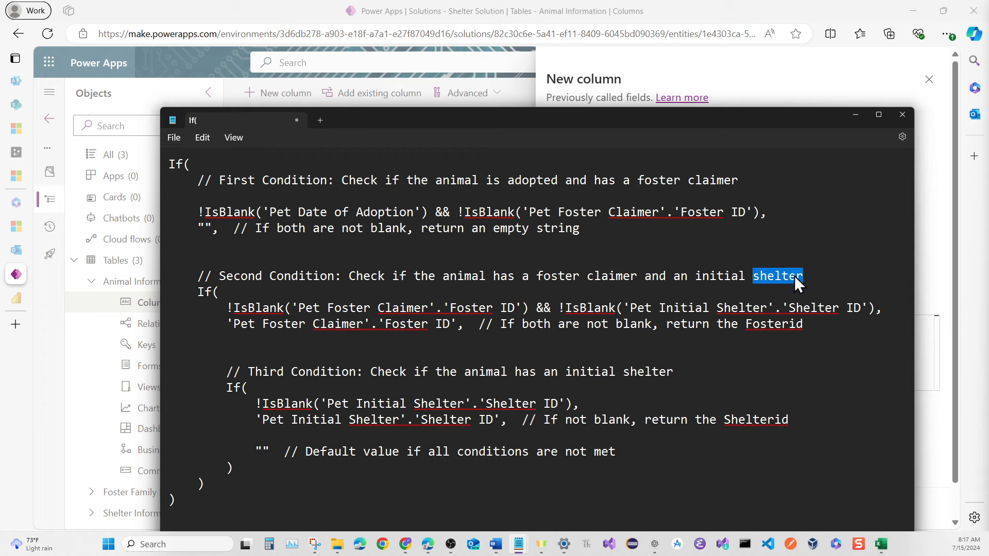
{"action": "double_click", "coordinate": [657, 276]}
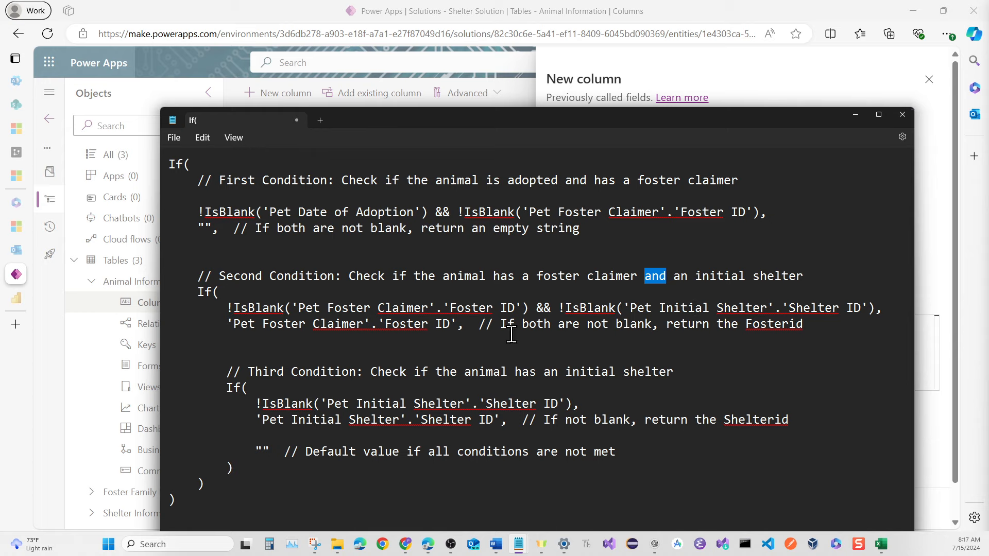
{"action": "left_click", "coordinate": [554, 326]}
{"action": "double_click", "coordinate": [557, 326]}
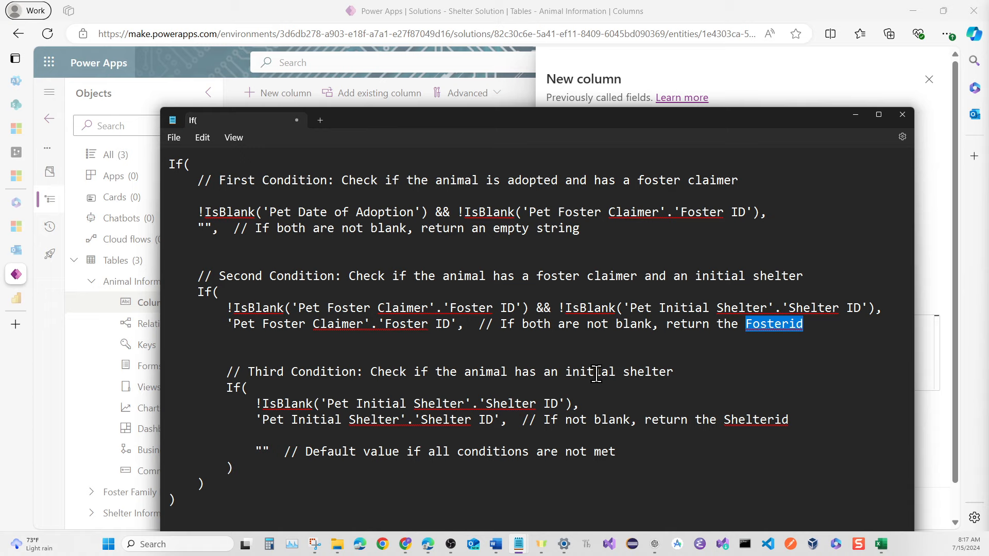
{"action": "double_click", "coordinate": [425, 406]}
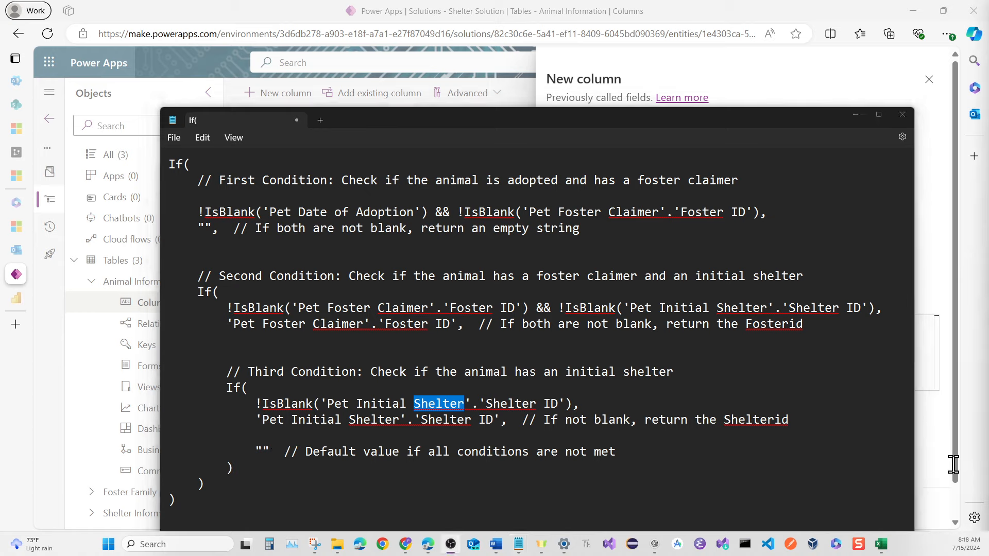
Step: Copy the entire nested If formula from Notepad into the Pet Current Location column's Formula field in Power Apps
{"action": "left_click", "coordinate": [679, 408]}
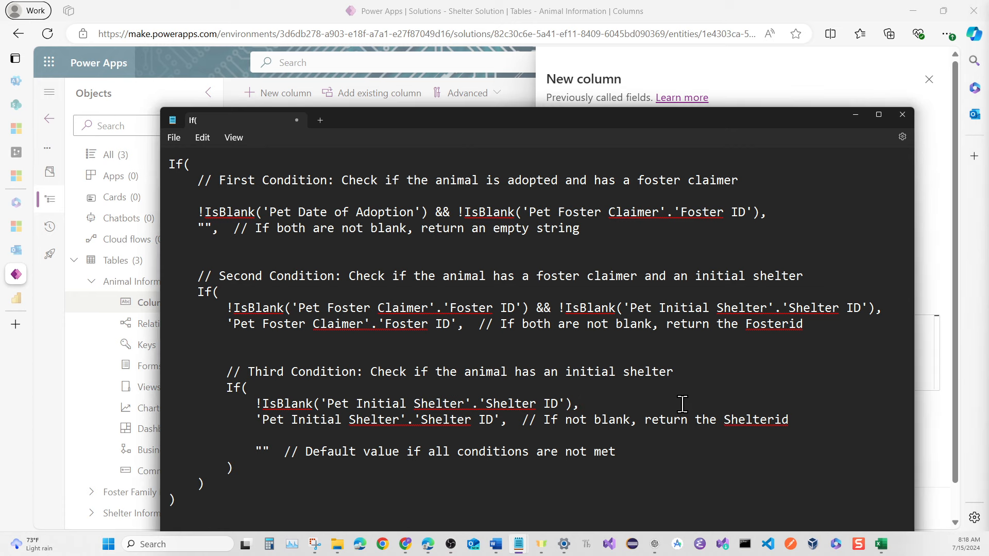
{"action": "key", "text": "ctrl+a"}
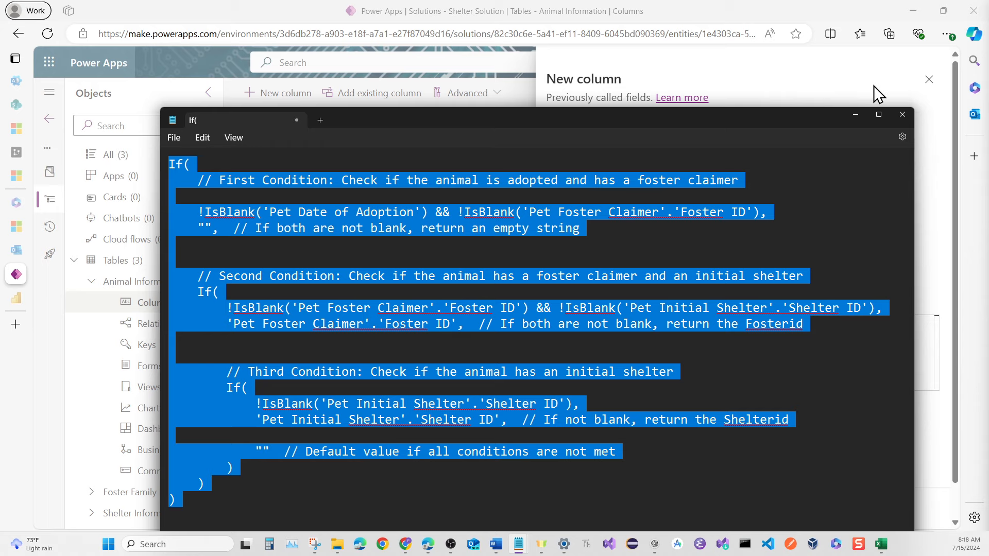
{"action": "left_click", "coordinate": [855, 115]}
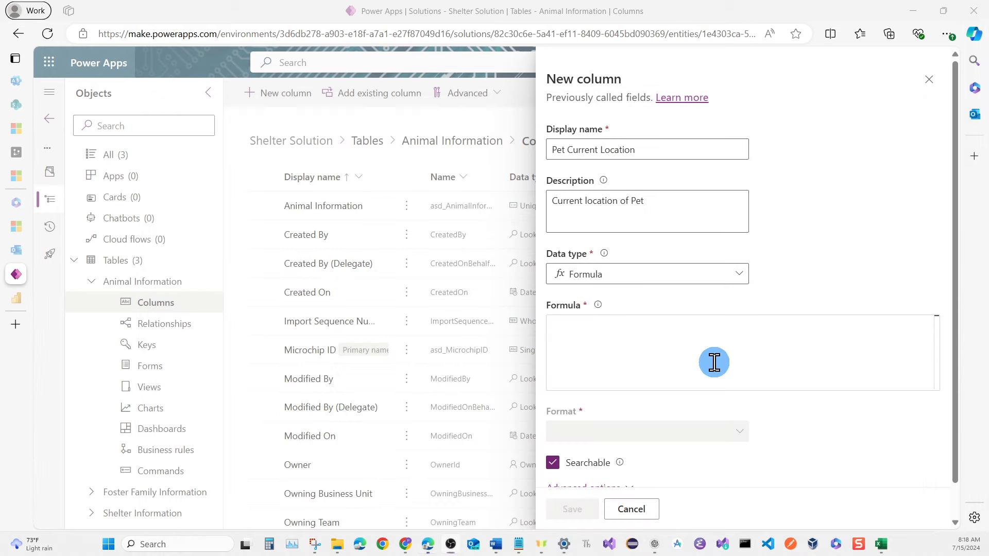
{"action": "left_click", "coordinate": [712, 340]}
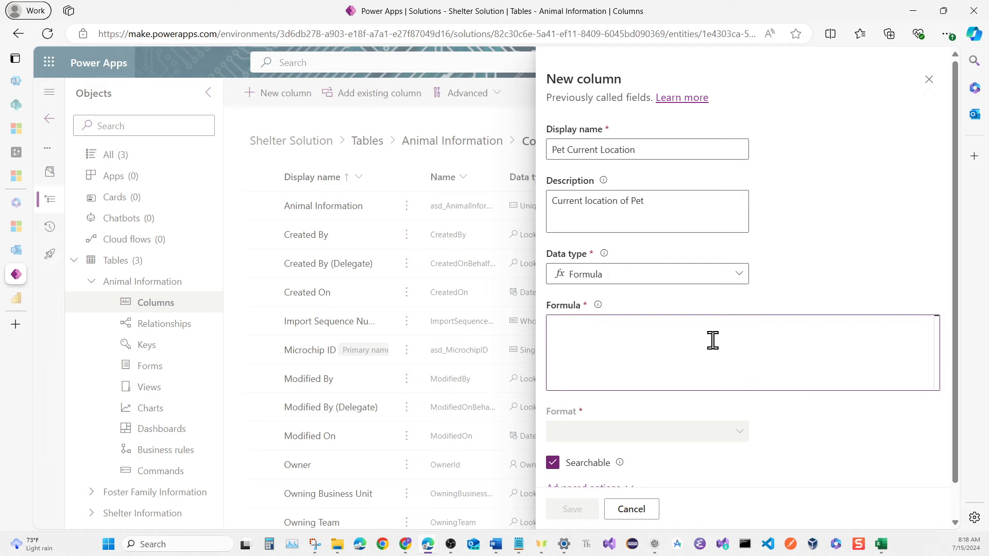
{"action": "key", "text": "ctrl+v"}
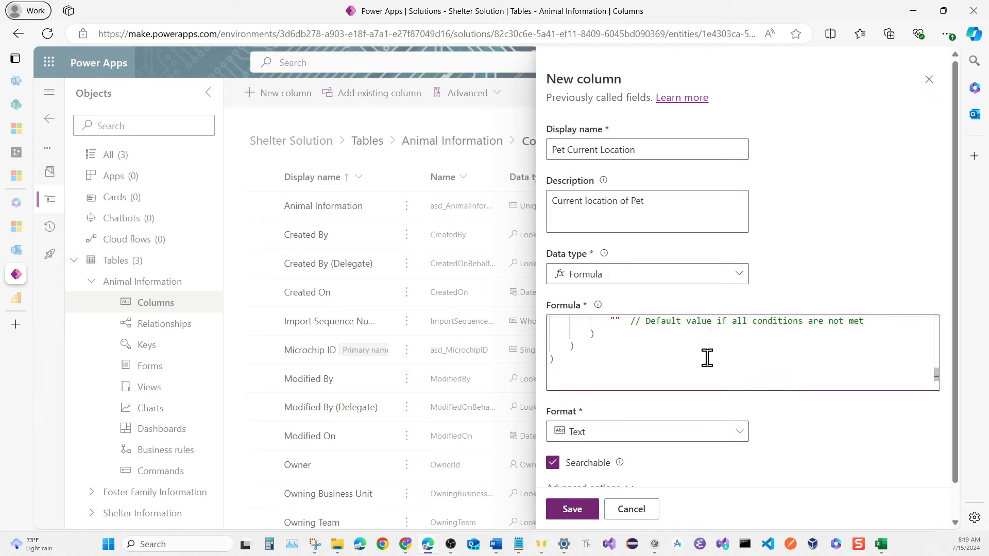
Step: Review the pasted formula from beginning to end and save the Pet Current Location column
{"action": "scroll", "coordinate": [711, 351], "scroll_direction": "up", "scroll_amount": 2}
{"action": "scroll", "coordinate": [709, 355], "scroll_direction": "up", "scroll_amount": 5}
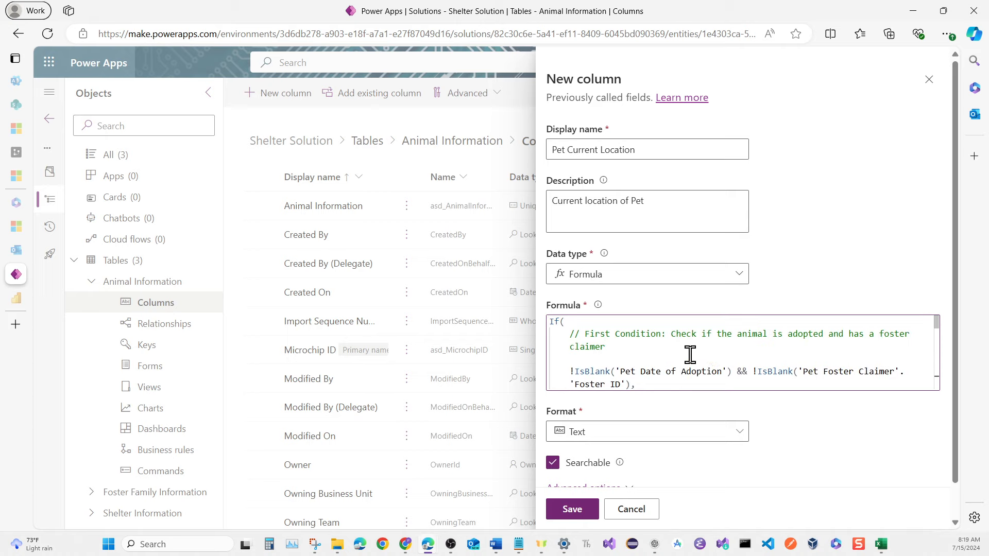
{"action": "scroll", "coordinate": [692, 354], "scroll_direction": "down", "scroll_amount": 6}
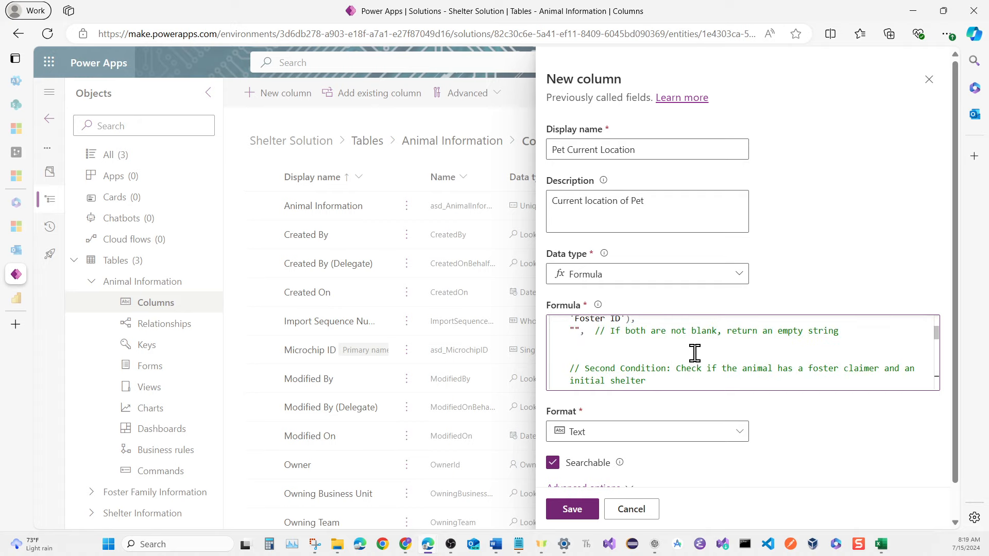
{"action": "scroll", "coordinate": [696, 354], "scroll_direction": "down", "scroll_amount": 8}
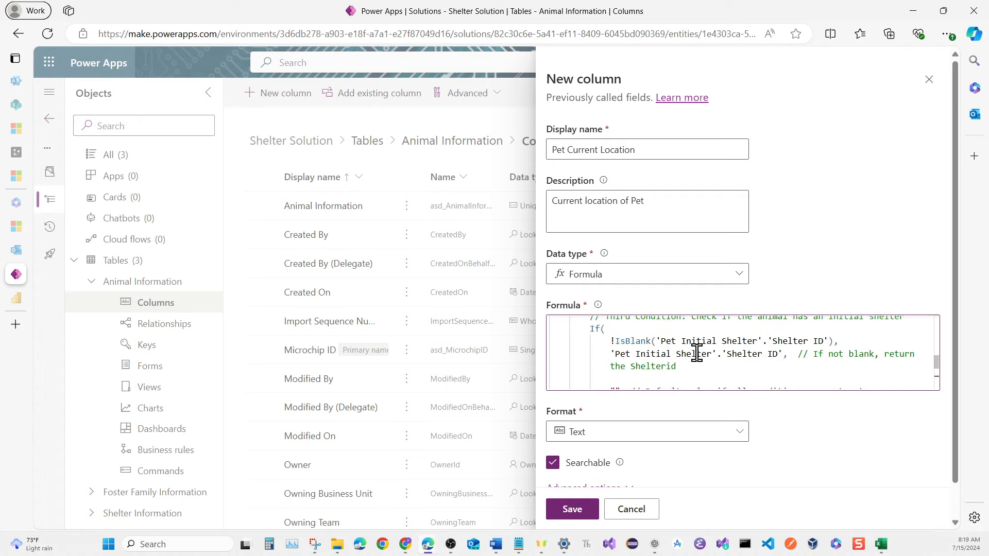
{"action": "scroll", "coordinate": [693, 381], "scroll_direction": "down", "scroll_amount": 3}
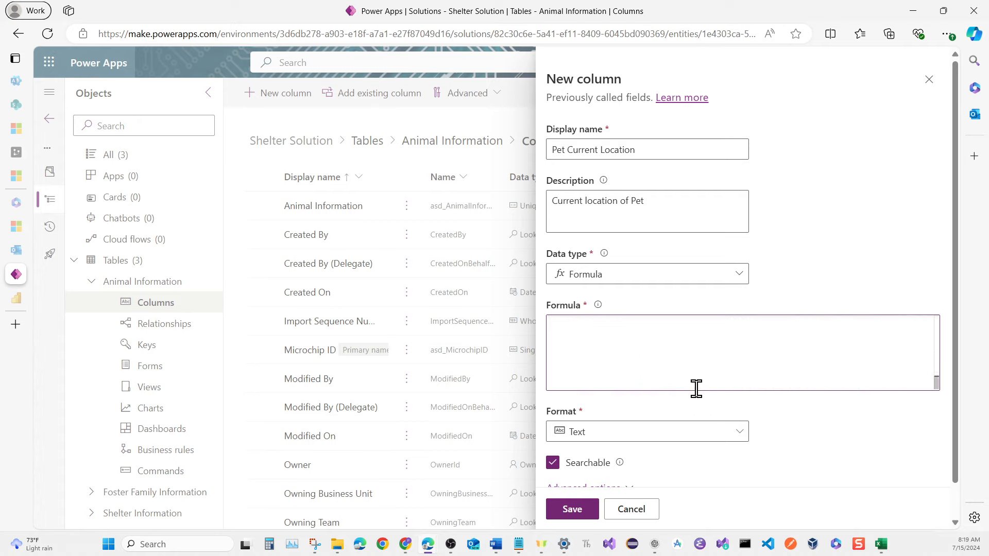
{"action": "scroll", "coordinate": [822, 445], "scroll_direction": "down", "scroll_amount": 1}
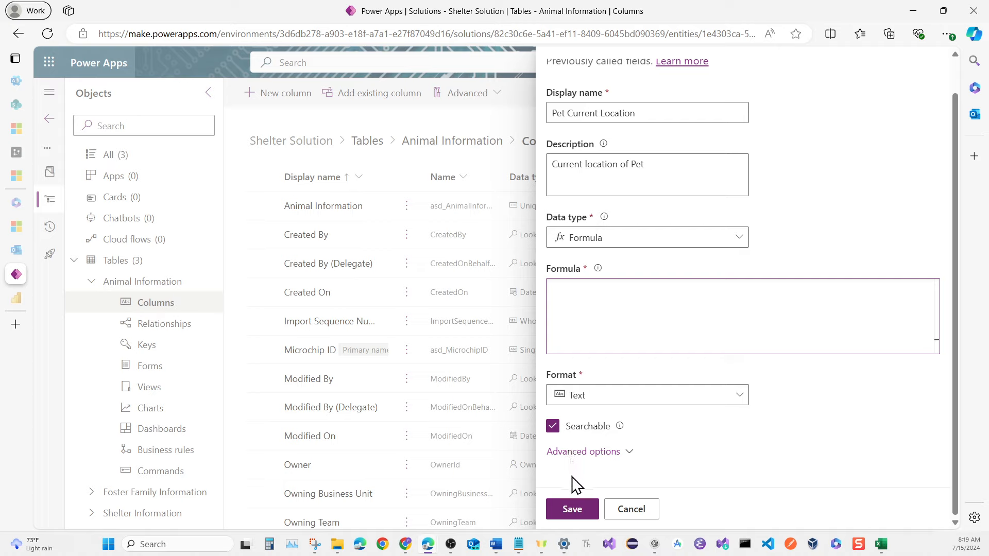
{"action": "left_click", "coordinate": [570, 509]}
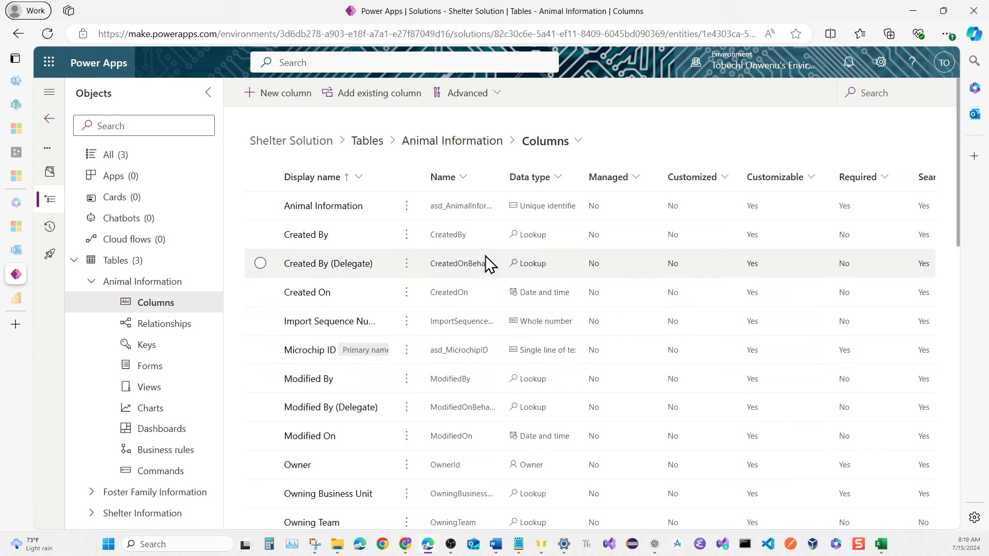
Step: Start a data import for the Animal Information table and upload the "Animal table final" workbook
{"action": "left_click", "coordinate": [475, 147]}
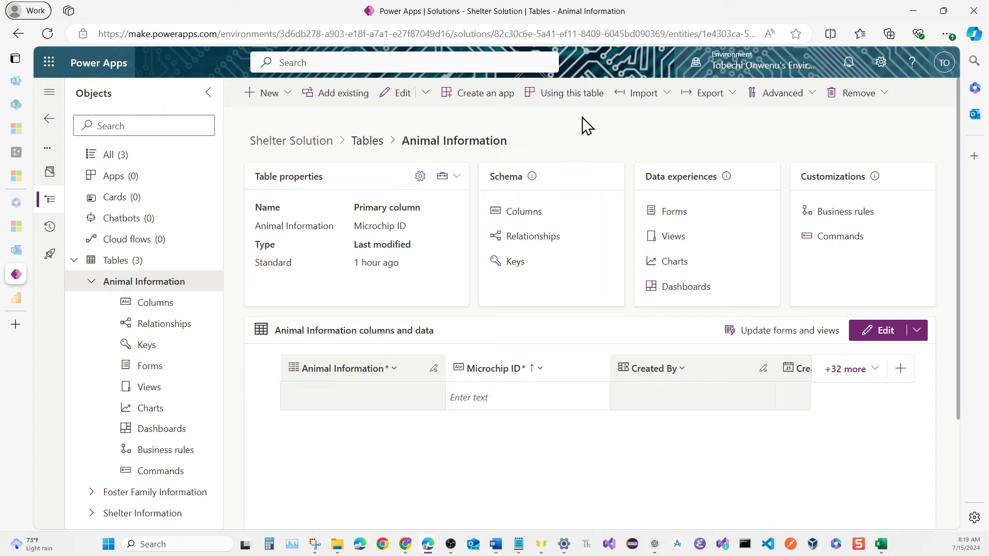
{"action": "left_click", "coordinate": [639, 100]}
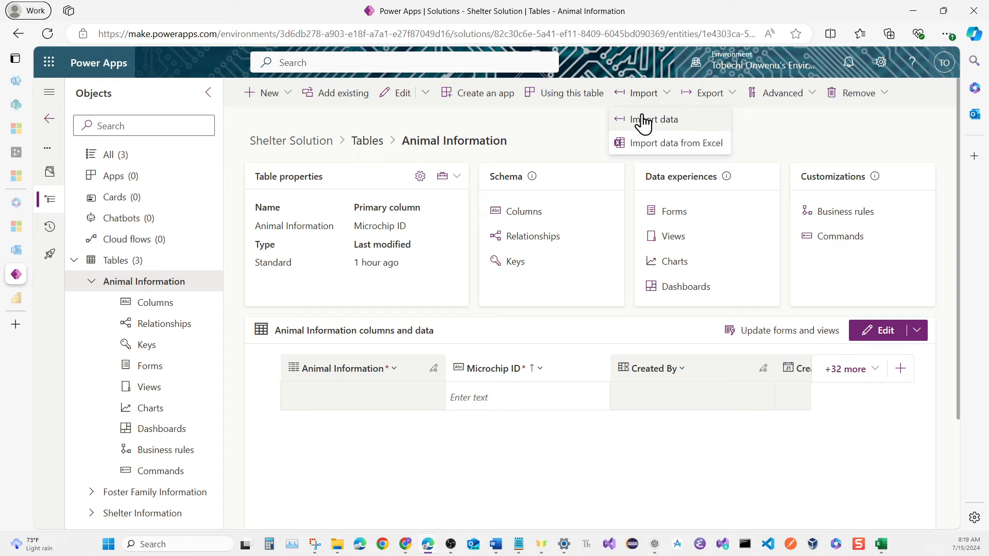
{"action": "left_click", "coordinate": [643, 121]}
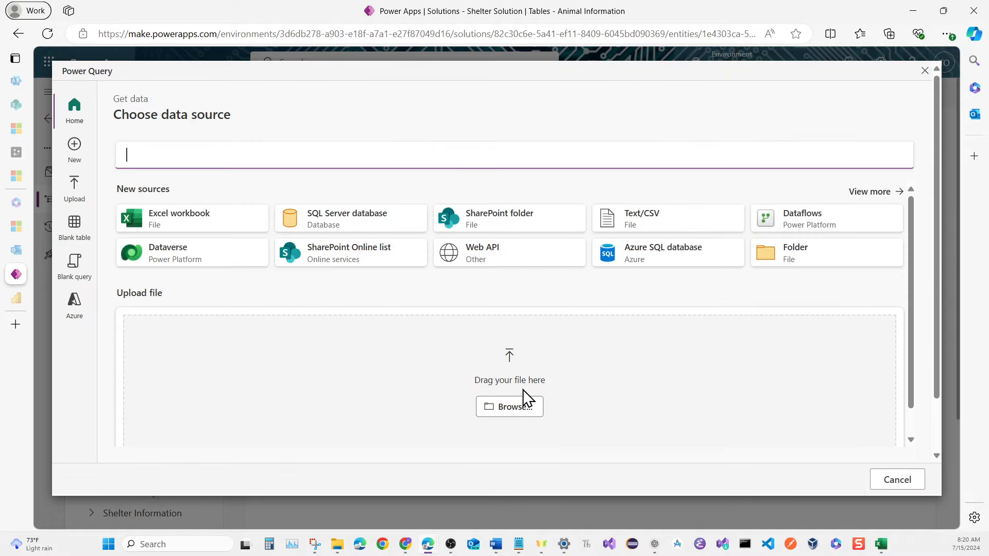
{"action": "left_click", "coordinate": [532, 412]}
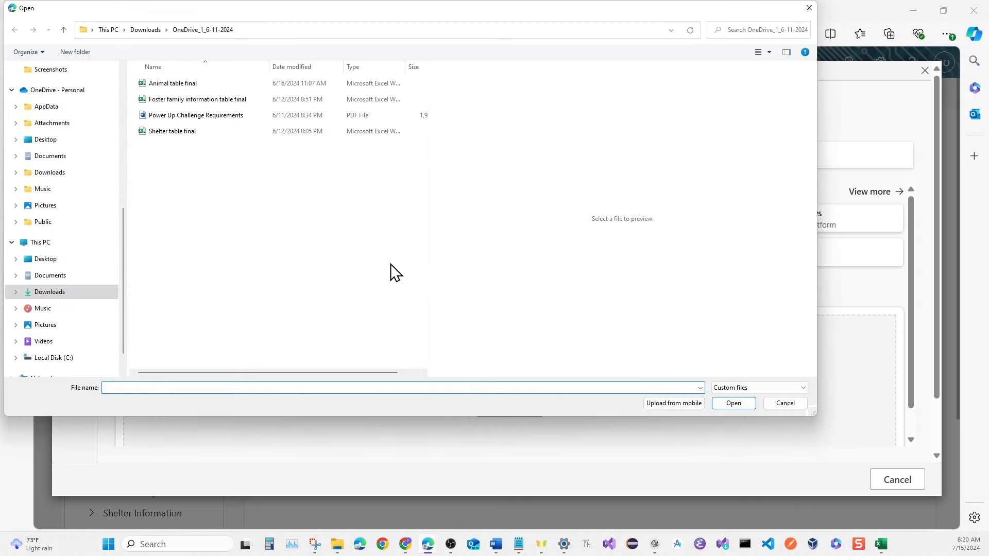
{"action": "left_click", "coordinate": [188, 88]}
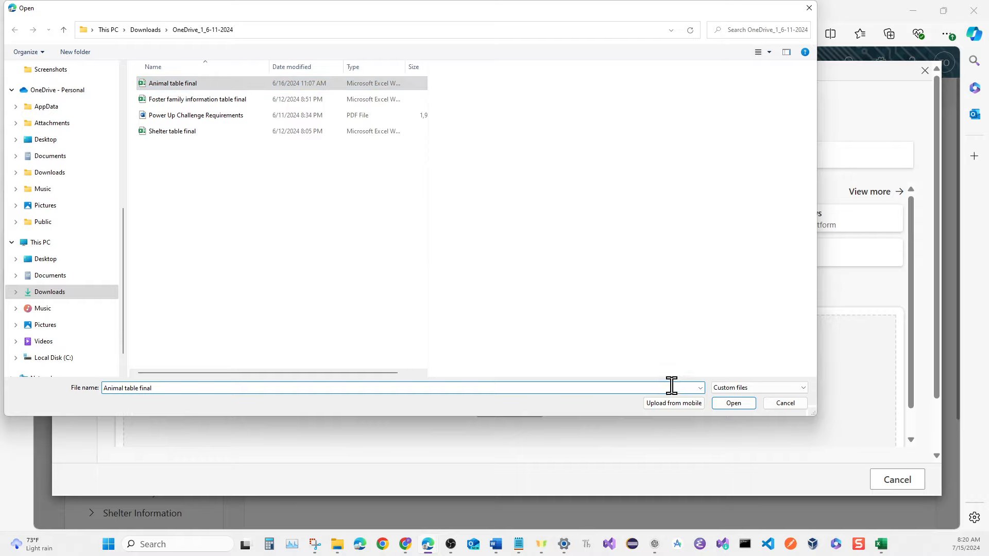
{"action": "left_click", "coordinate": [737, 408]}
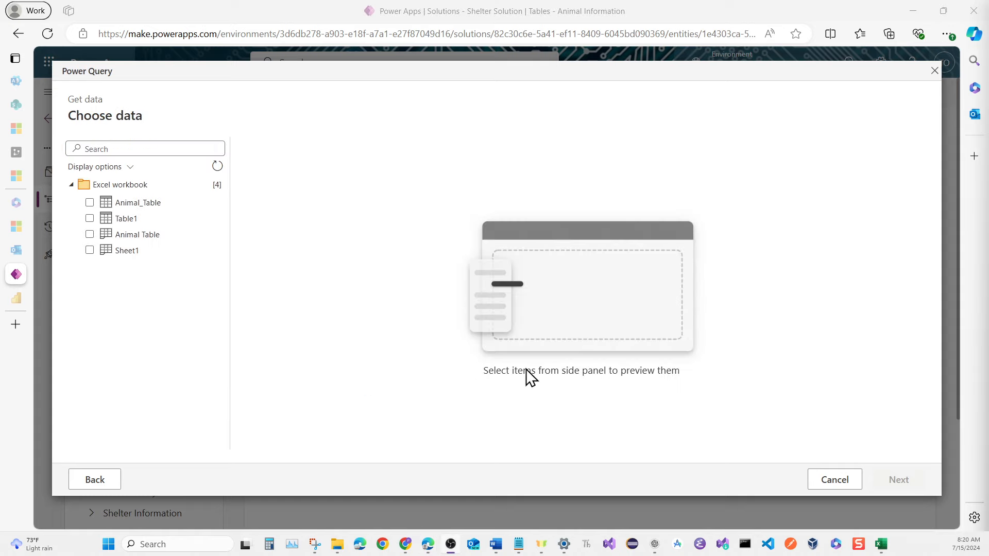
Step: Choose Sheet1 as the data, set it to load into the existing table asd_AnimalInformation, and try to auto-map the columns
{"action": "left_click", "coordinate": [89, 251]}
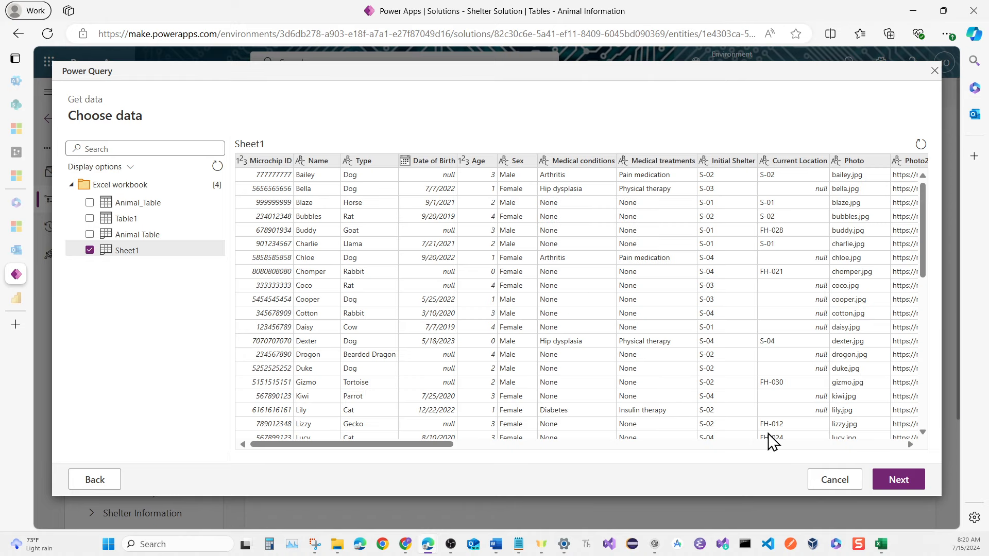
{"action": "left_click", "coordinate": [878, 482]}
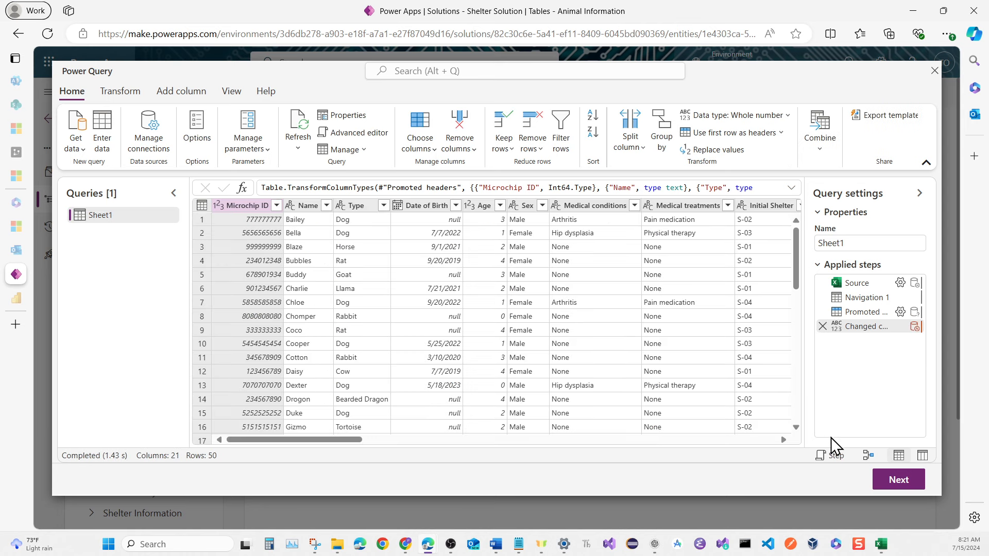
{"action": "left_click", "coordinate": [883, 484]}
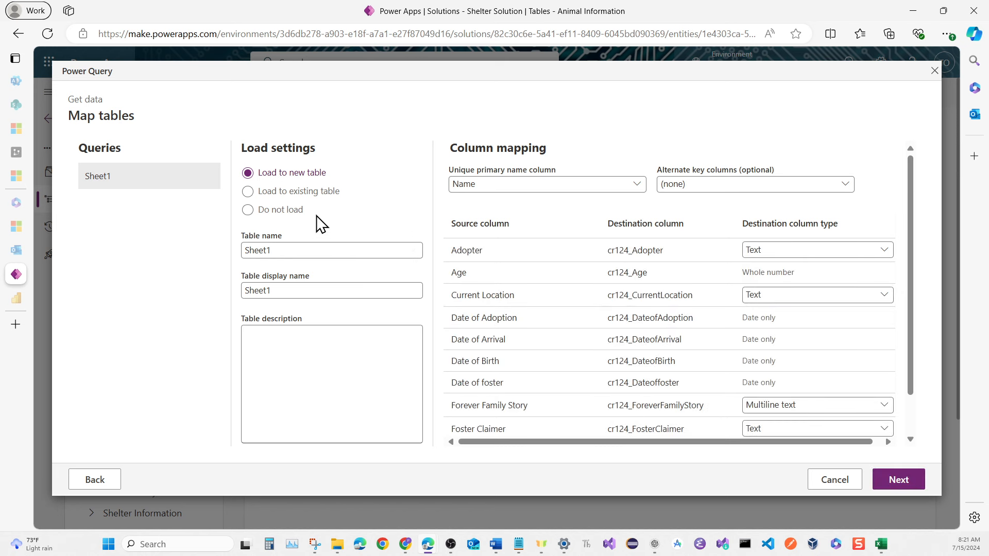
{"action": "left_click", "coordinate": [248, 192]}
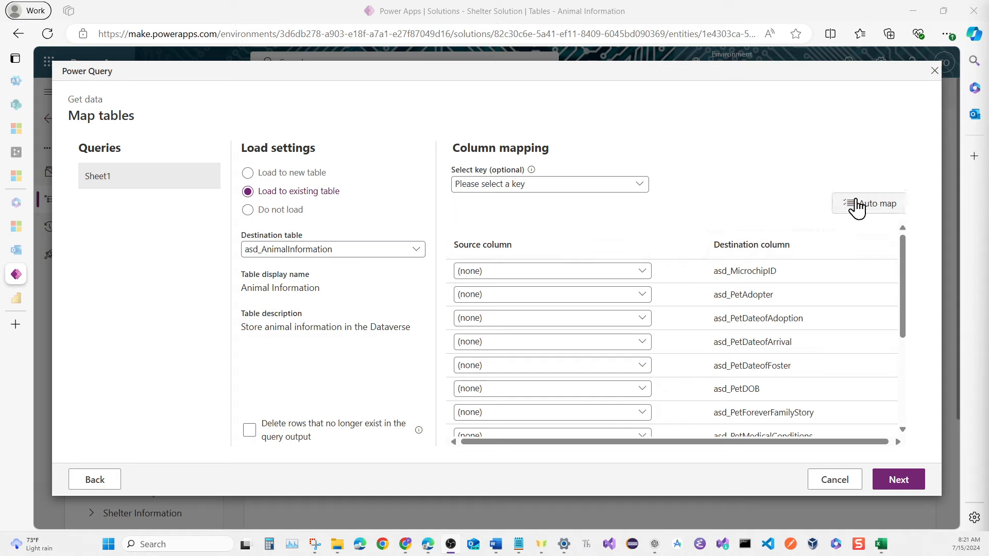
{"action": "left_click", "coordinate": [850, 206]}
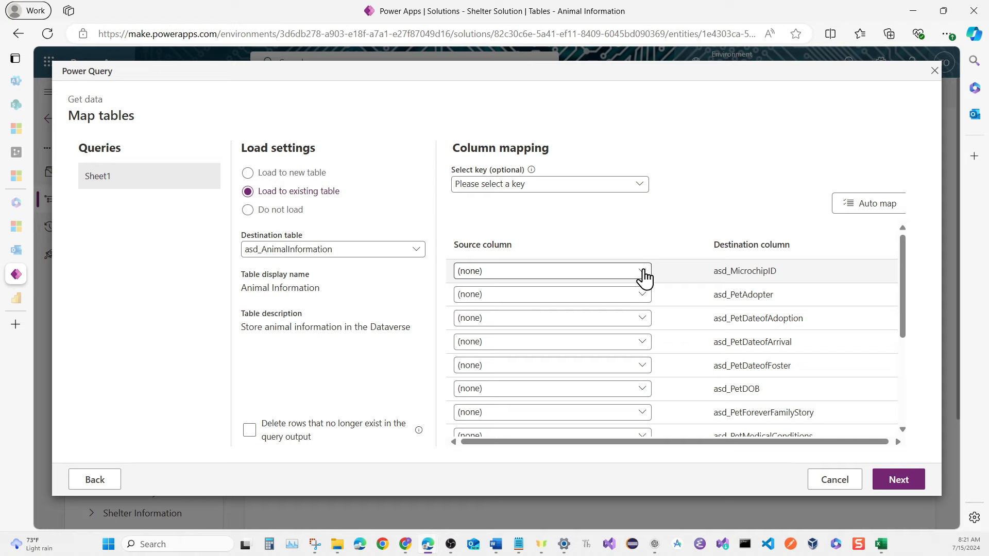
Step: Map Microchip ID, Adopter, Date of Adoption and Date of Arrival to asd_MicrochipID, asd_PetAdopter, asd_PetDateofAdoption and asd_PetDateofArrival
{"action": "left_click", "coordinate": [642, 272]}
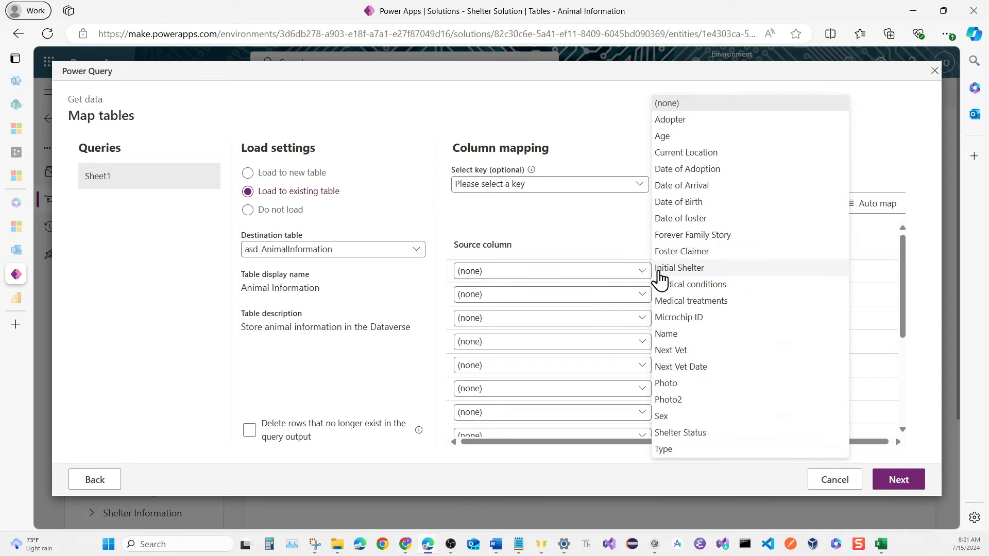
{"action": "left_click", "coordinate": [679, 317]}
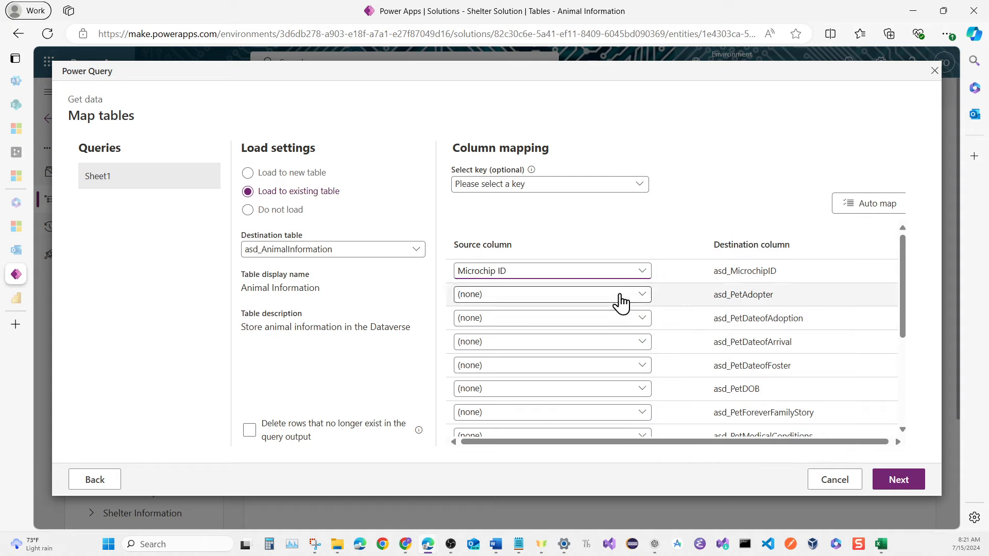
{"action": "left_click", "coordinate": [621, 298]}
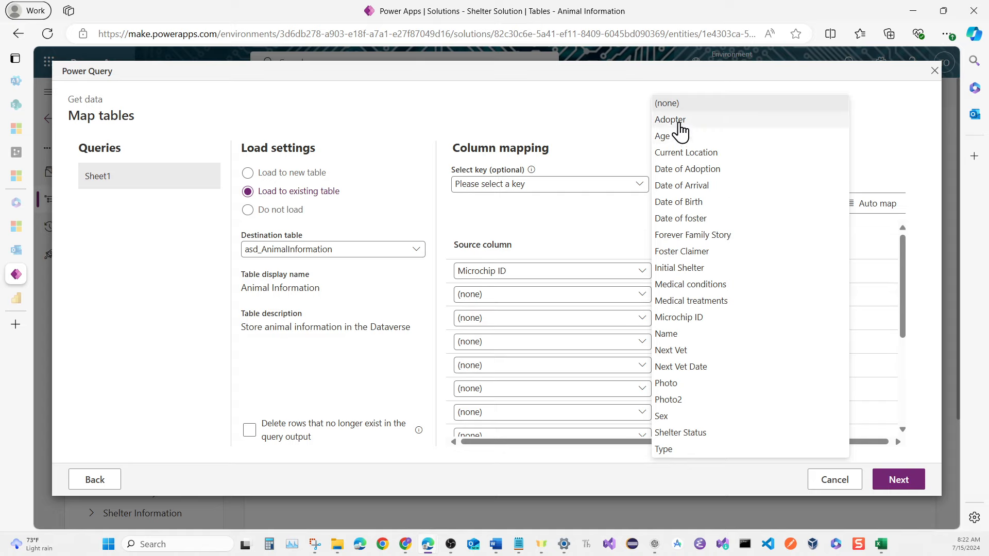
{"action": "left_click", "coordinate": [673, 121]}
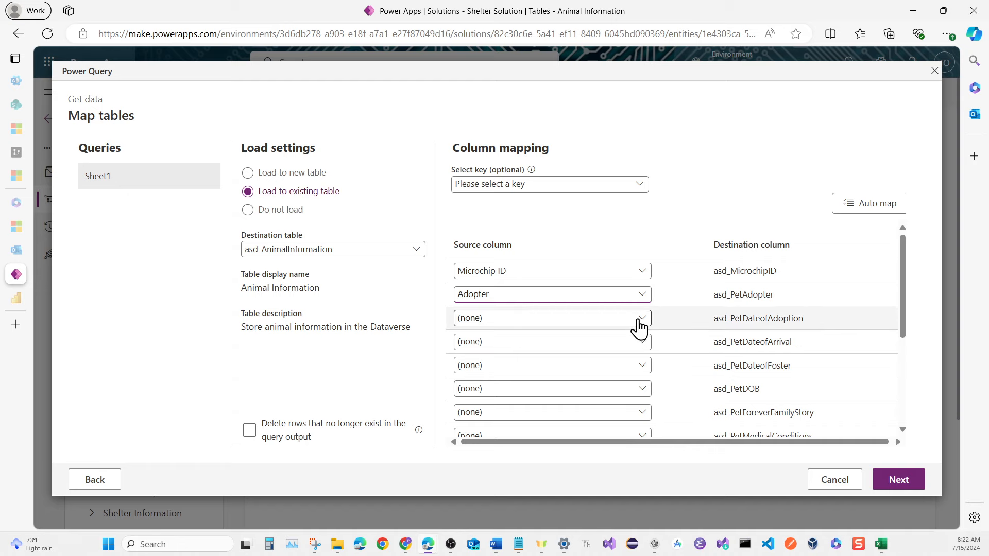
{"action": "left_click", "coordinate": [639, 320]}
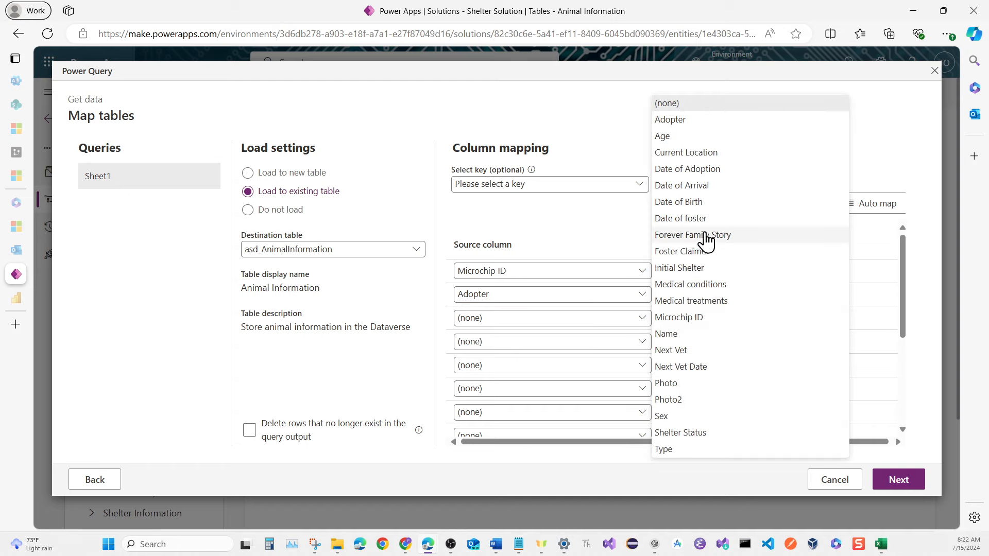
{"action": "left_click", "coordinate": [704, 171]}
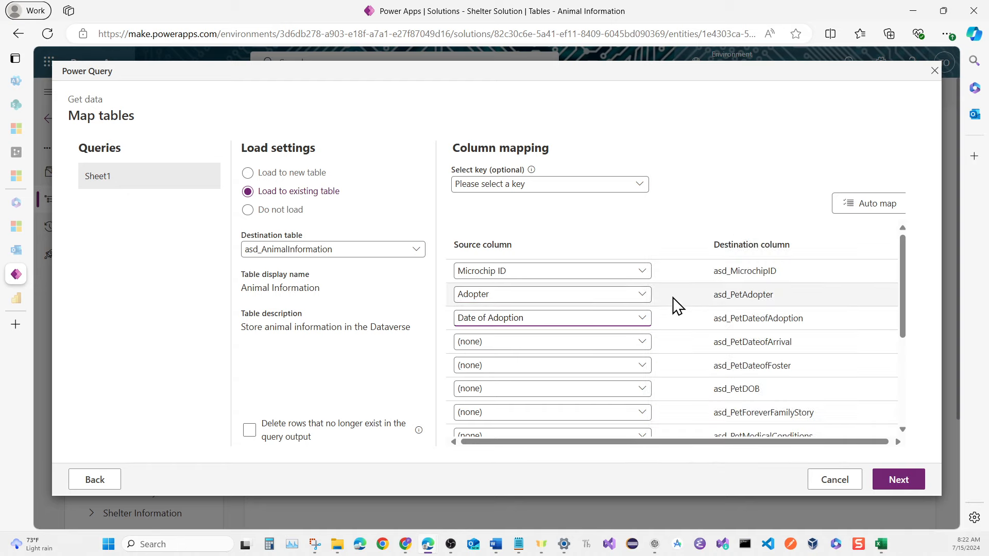
{"action": "left_click", "coordinate": [648, 342]}
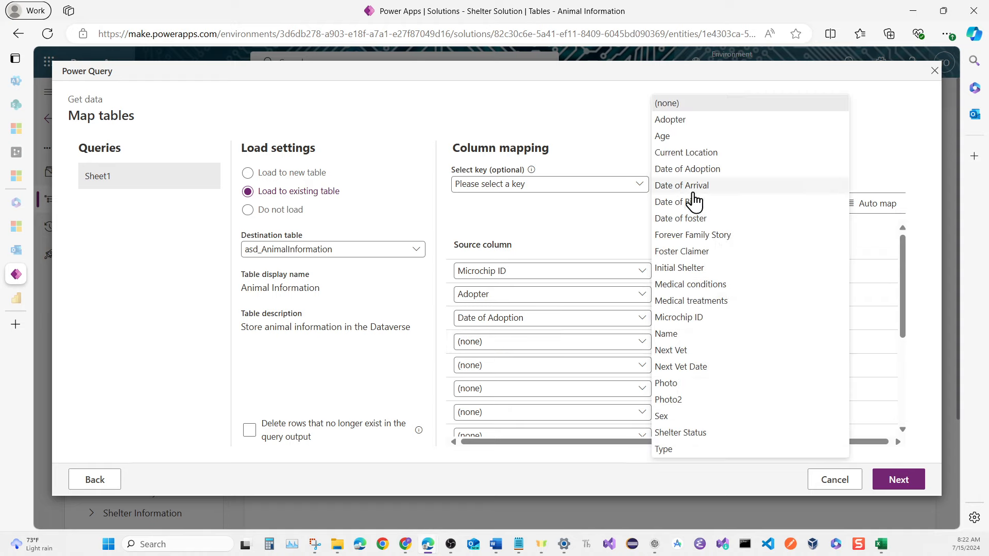
{"action": "left_click", "coordinate": [690, 186]}
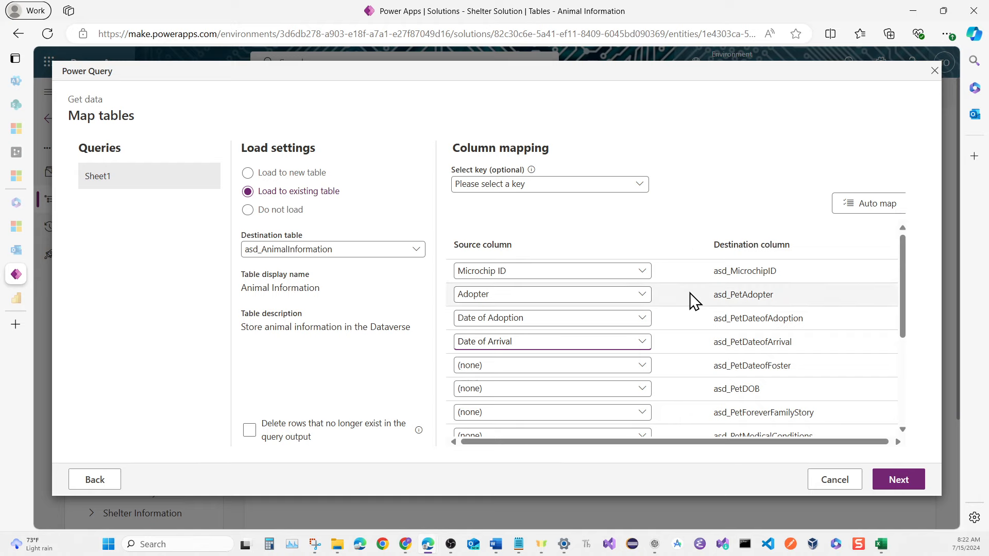
Step: Review all column mappings from Microchip ID through Type and proceed with the import into Animal Information
{"action": "scroll", "coordinate": [552, 298], "scroll_direction": "down", "scroll_amount": 5}
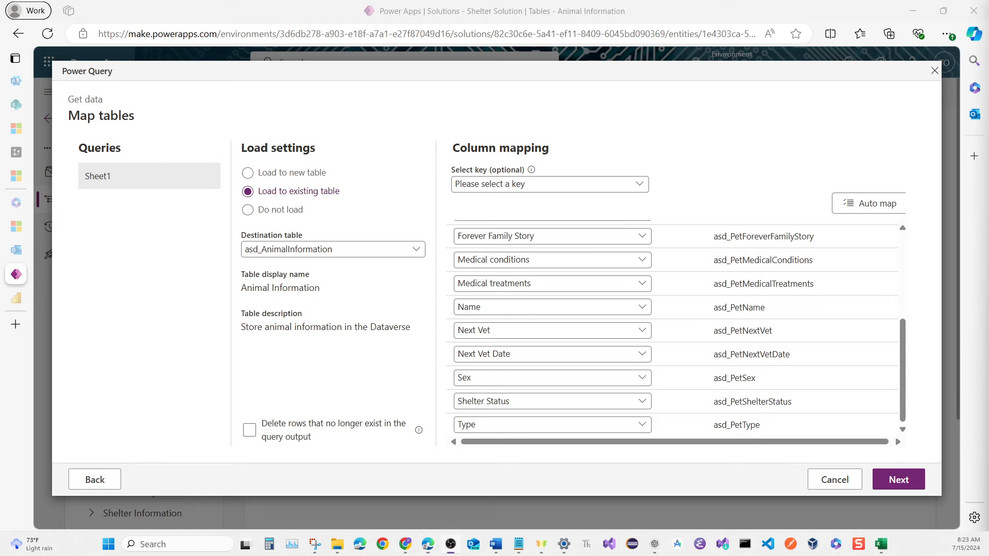
{"action": "scroll", "coordinate": [539, 307], "scroll_direction": "up", "scroll_amount": 4}
{"action": "scroll", "coordinate": [546, 319], "scroll_direction": "up", "scroll_amount": 2}
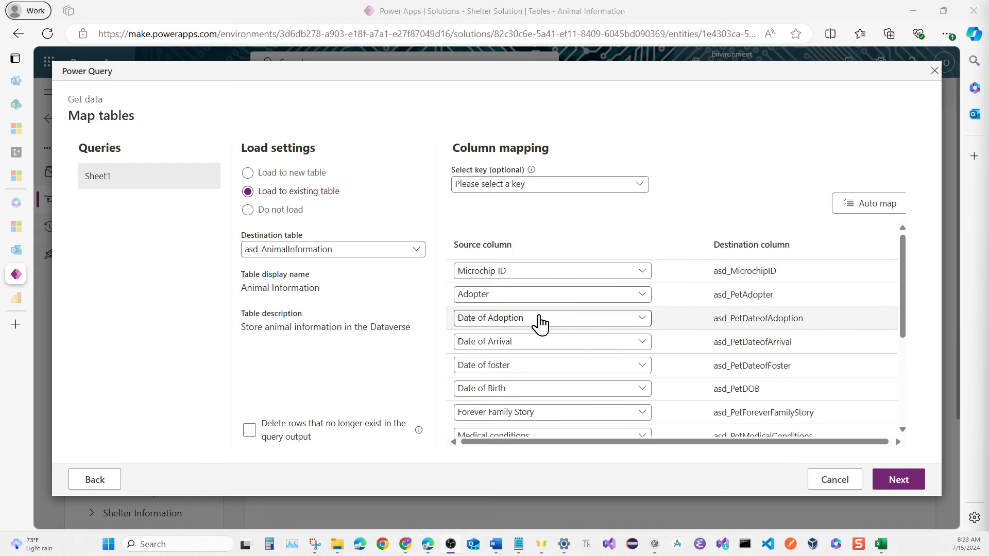
{"action": "scroll", "coordinate": [541, 324], "scroll_direction": "down", "scroll_amount": 4}
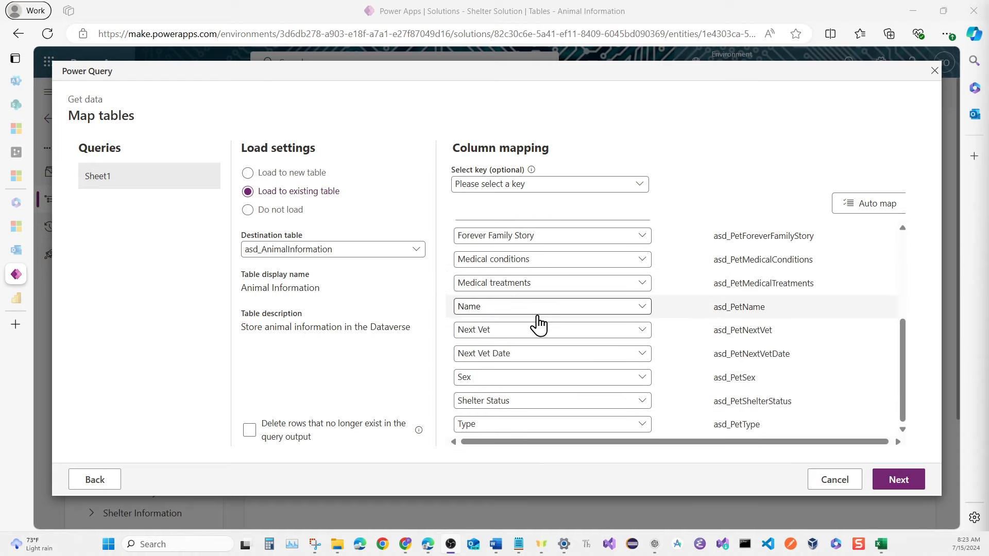
{"action": "scroll", "coordinate": [539, 324], "scroll_direction": "up", "scroll_amount": 4}
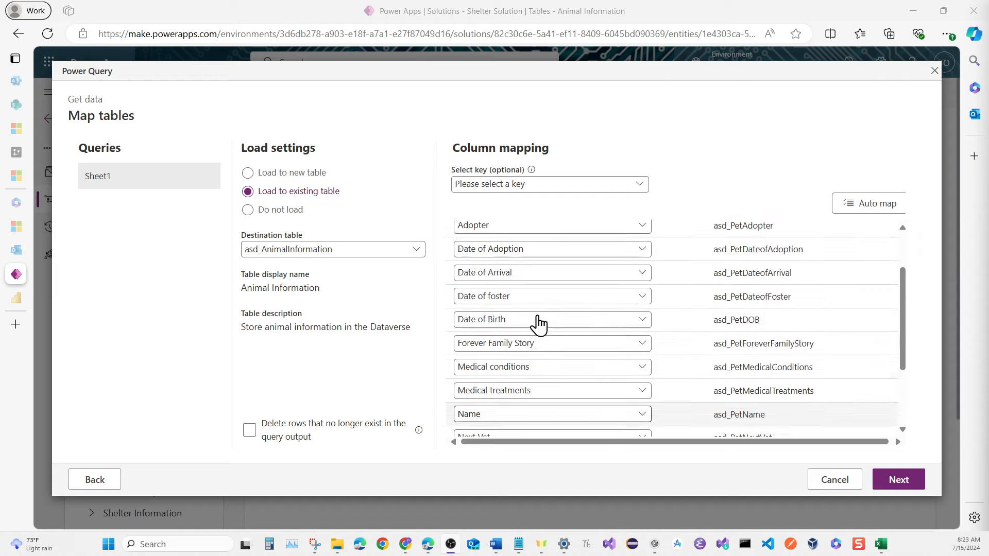
{"action": "scroll", "coordinate": [539, 324], "scroll_direction": "down", "scroll_amount": 4}
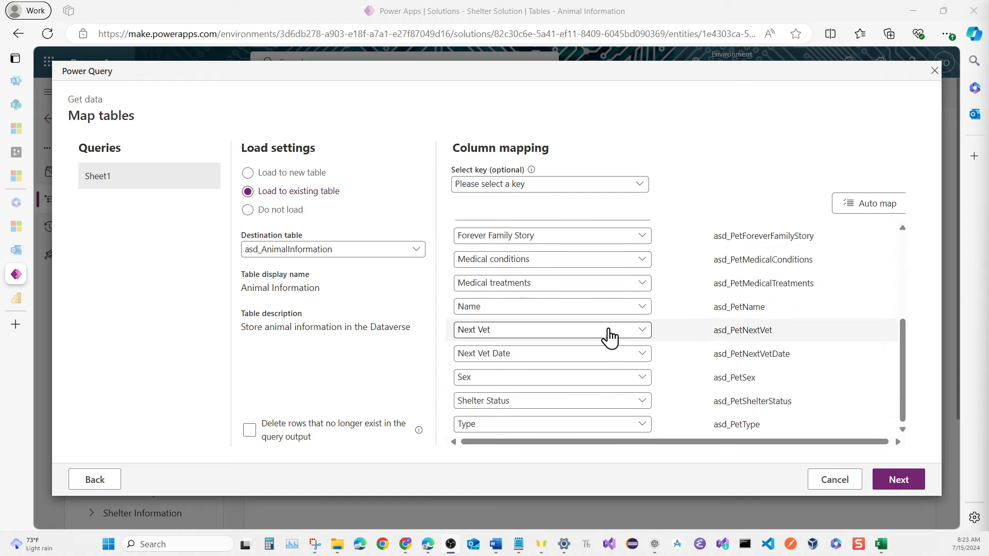
{"action": "left_click", "coordinate": [905, 488]}
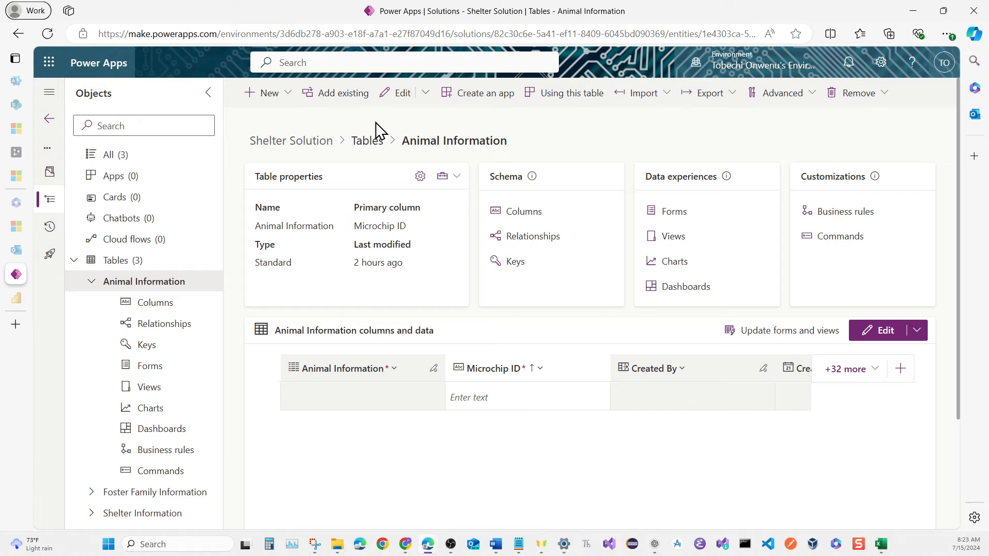
Step: Open the Animal Information table's data for editing and refresh it to check for the imported rows
{"action": "left_click", "coordinate": [395, 103]}
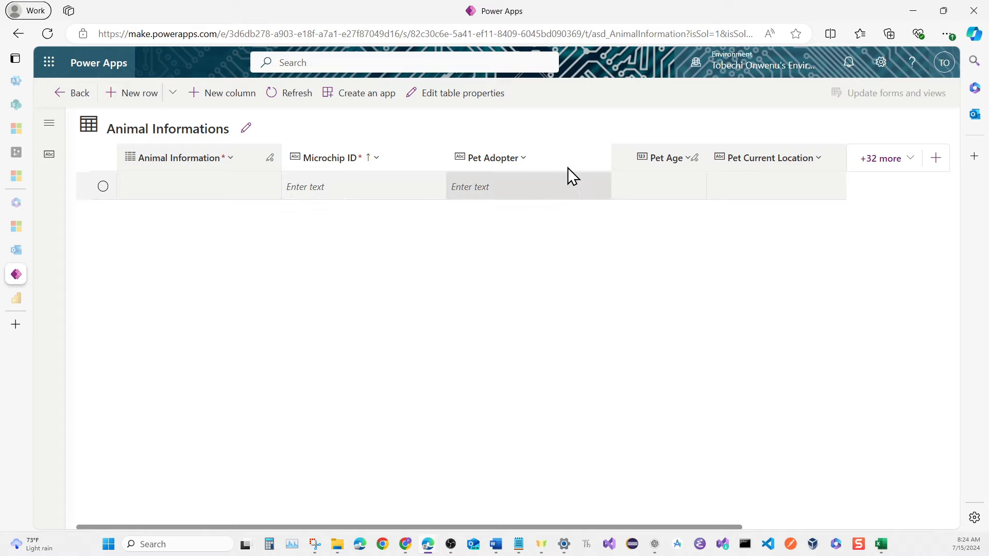
{"action": "left_click", "coordinate": [301, 98]}
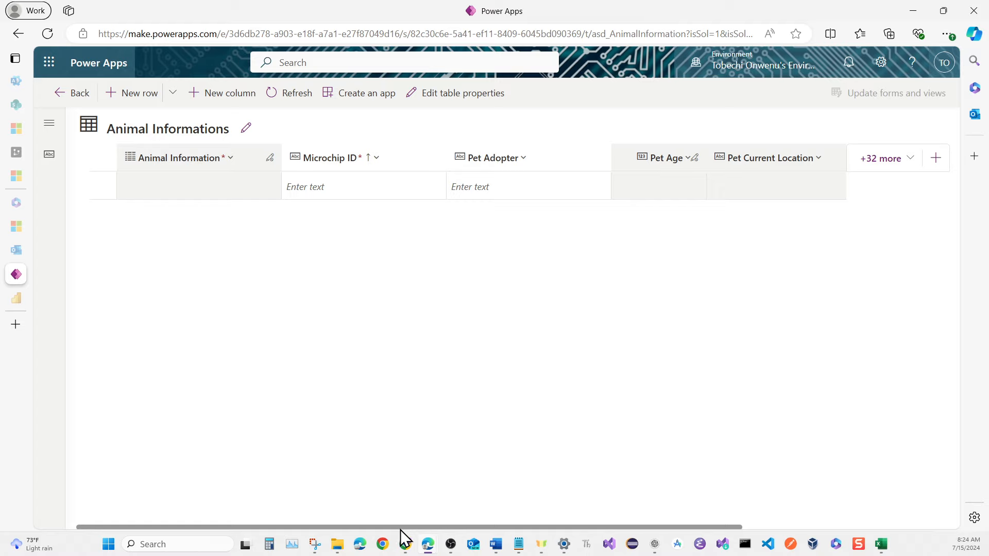
{"action": "left_click_drag", "start_coordinate": [406, 528], "coordinate": [537, 506]}
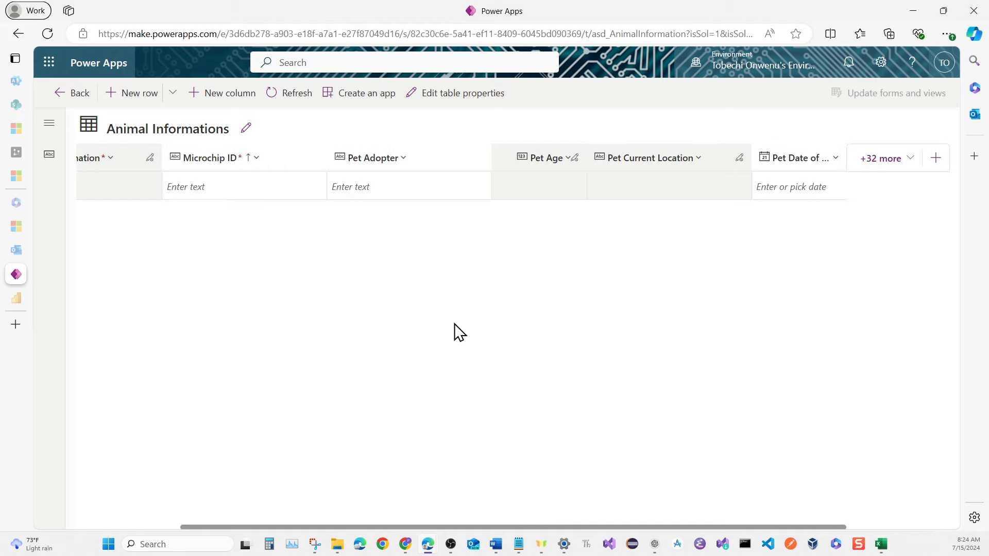
{"action": "left_click", "coordinate": [289, 100]}
Step: Hide the Animal Information column from the table's data view
{"action": "left_click_drag", "start_coordinate": [360, 524], "coordinate": [310, 519]}
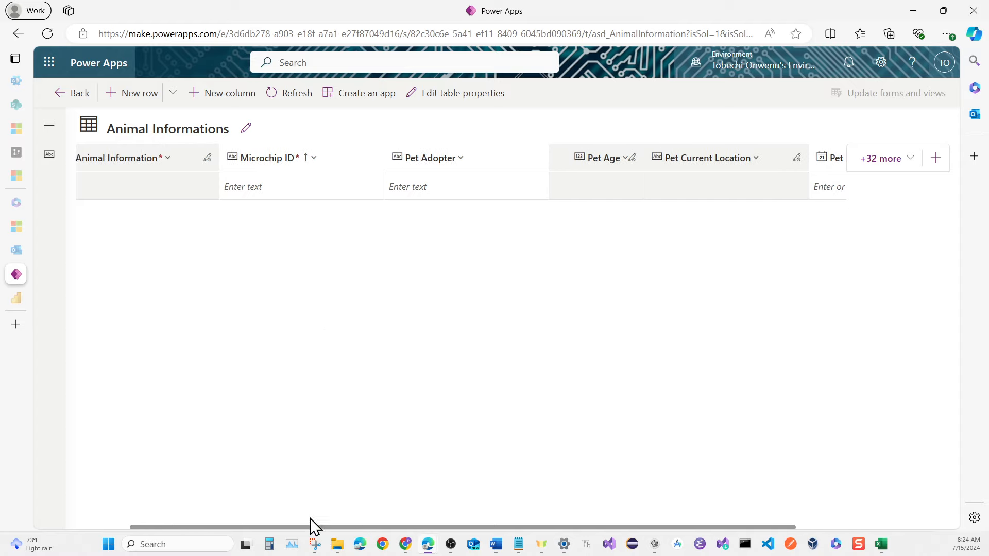
{"action": "left_click", "coordinate": [206, 161]}
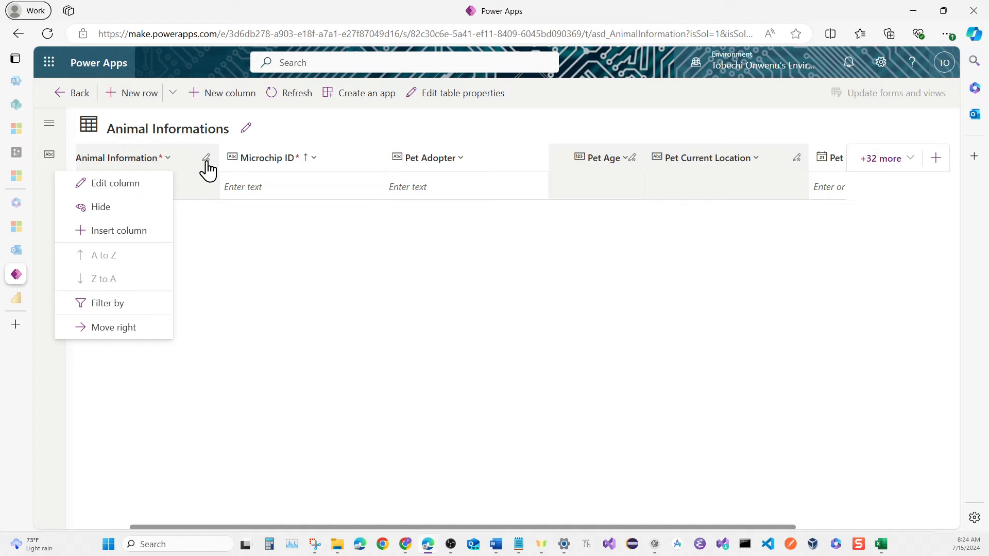
{"action": "left_click", "coordinate": [130, 208]}
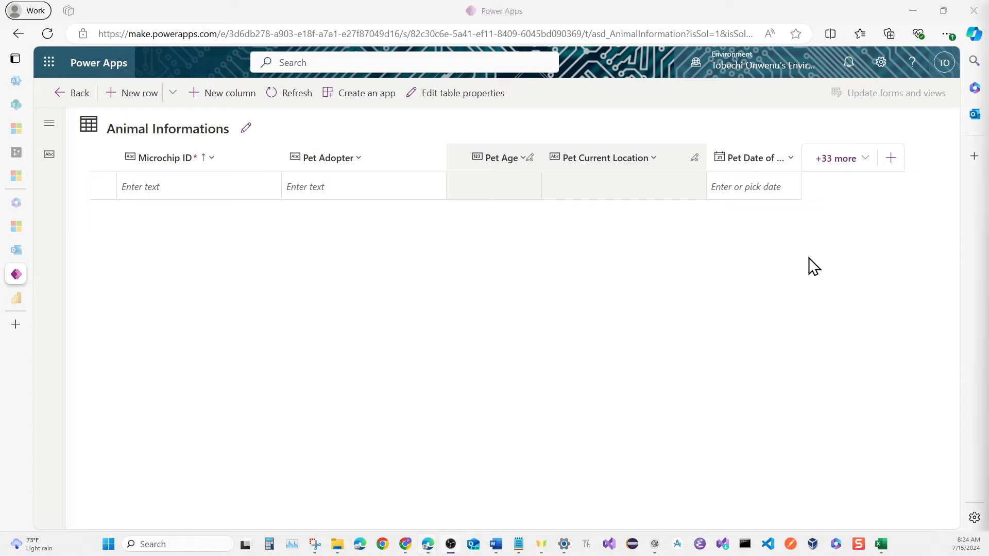
Step: Open the existing columns list and select Pet D.O.B, Pet Date of Arrival and Pet Date of Foster for display
{"action": "left_click", "coordinate": [832, 160]}
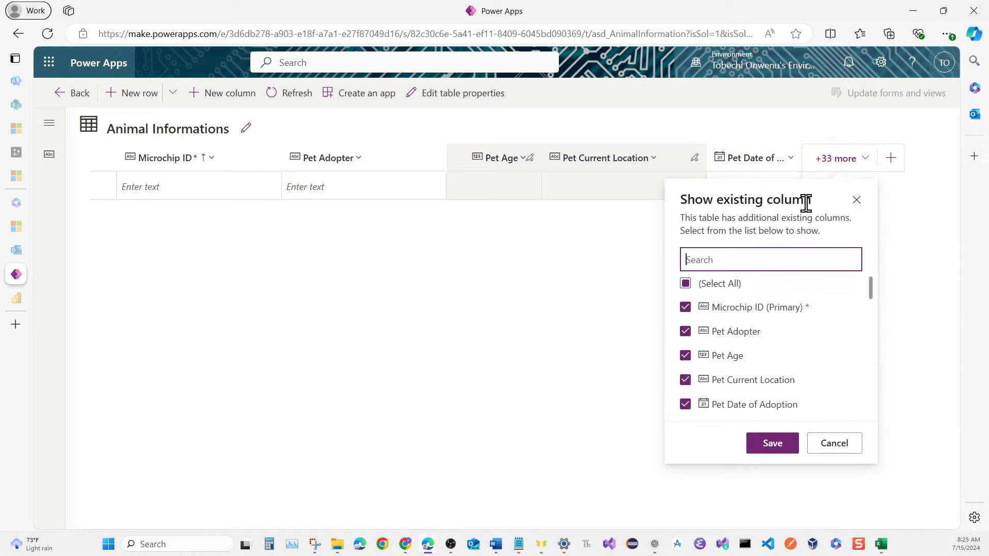
{"action": "scroll", "coordinate": [758, 306], "scroll_direction": "down", "scroll_amount": 5}
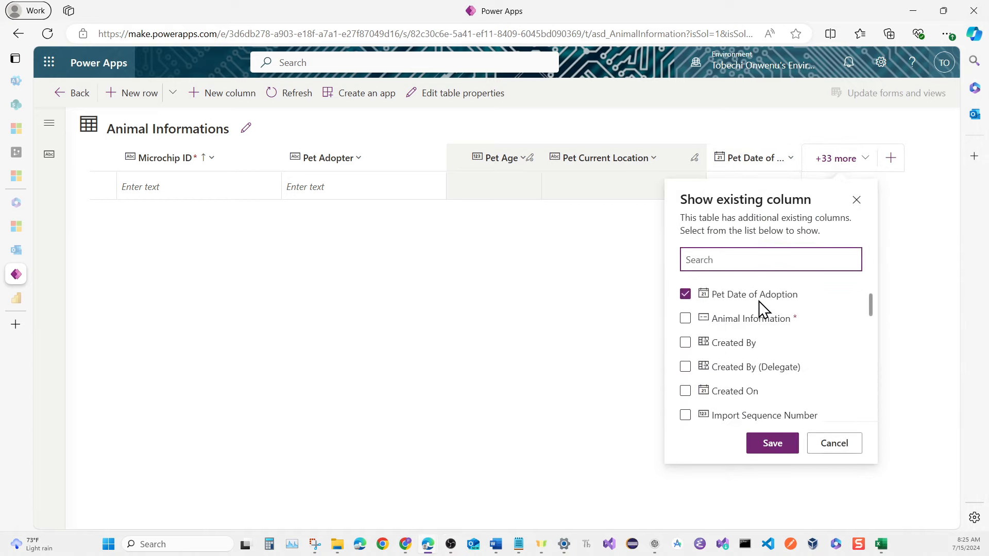
{"action": "scroll", "coordinate": [759, 300], "scroll_direction": "down", "scroll_amount": 6}
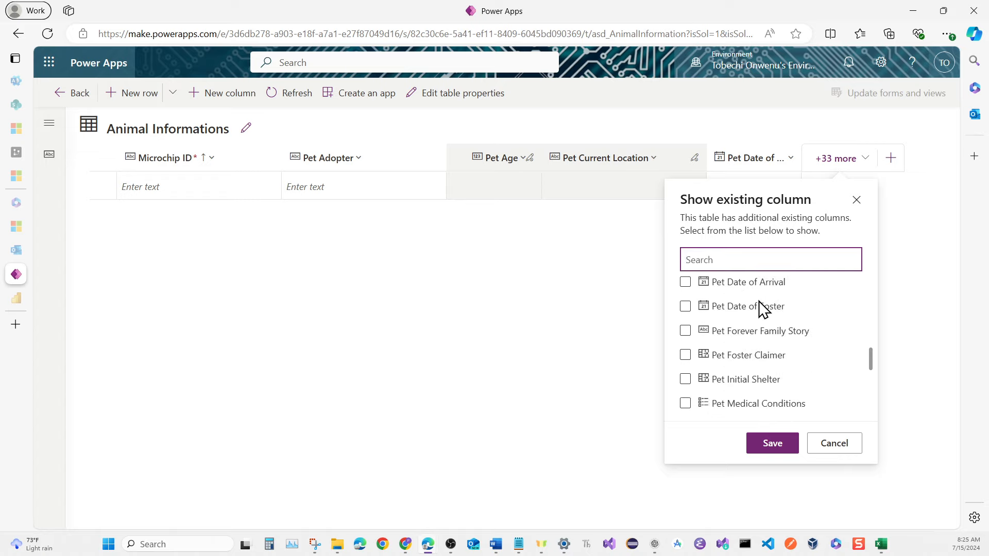
{"action": "scroll", "coordinate": [705, 304], "scroll_direction": "up", "scroll_amount": 2}
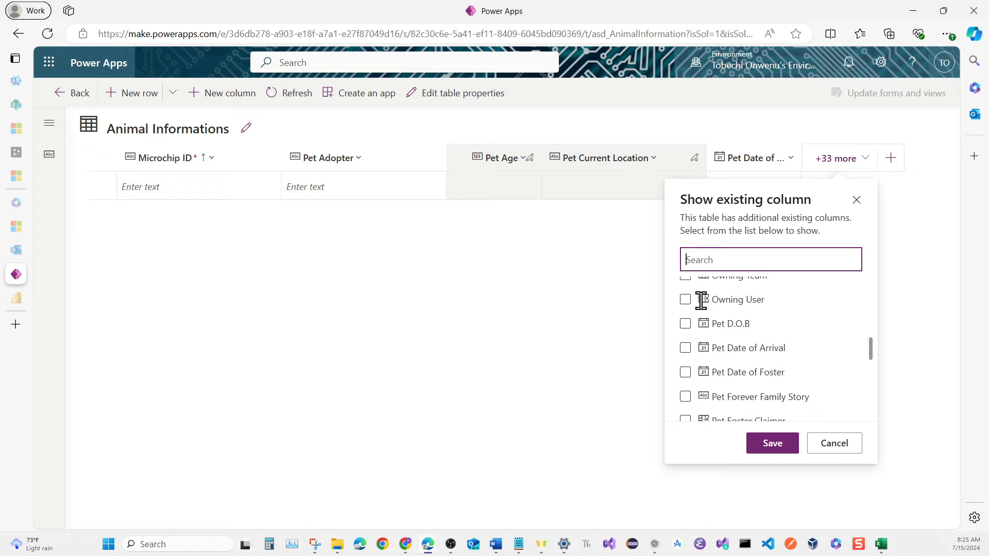
{"action": "left_click", "coordinate": [686, 324]}
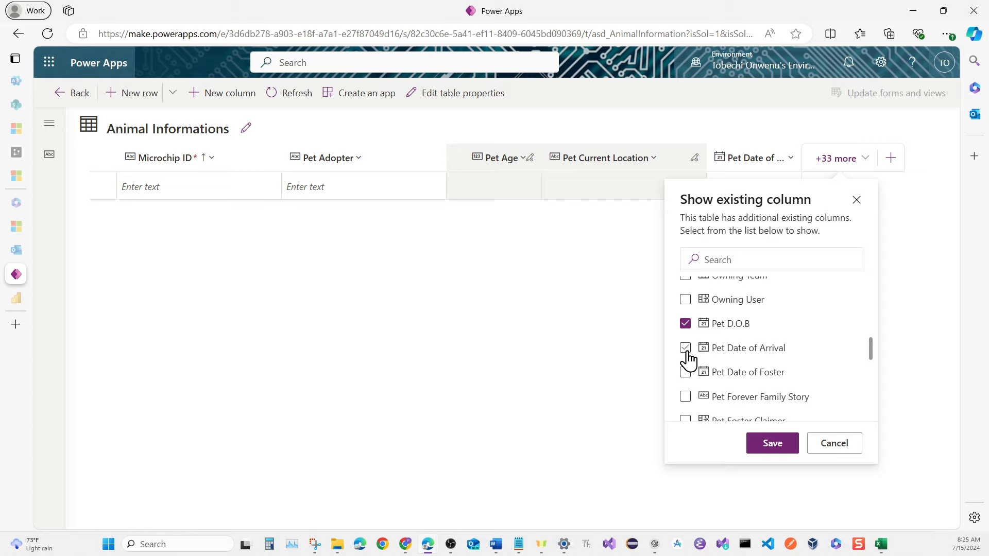
{"action": "left_click", "coordinate": [686, 349]}
{"action": "left_click", "coordinate": [686, 373]}
Step: Select Pet Forever Family Story, Pet Foster Claimer, Pet Medical Conditions, Pet Medical Treatments and Pet Name as additional columns
{"action": "scroll", "coordinate": [689, 392], "scroll_direction": "down", "scroll_amount": 2}
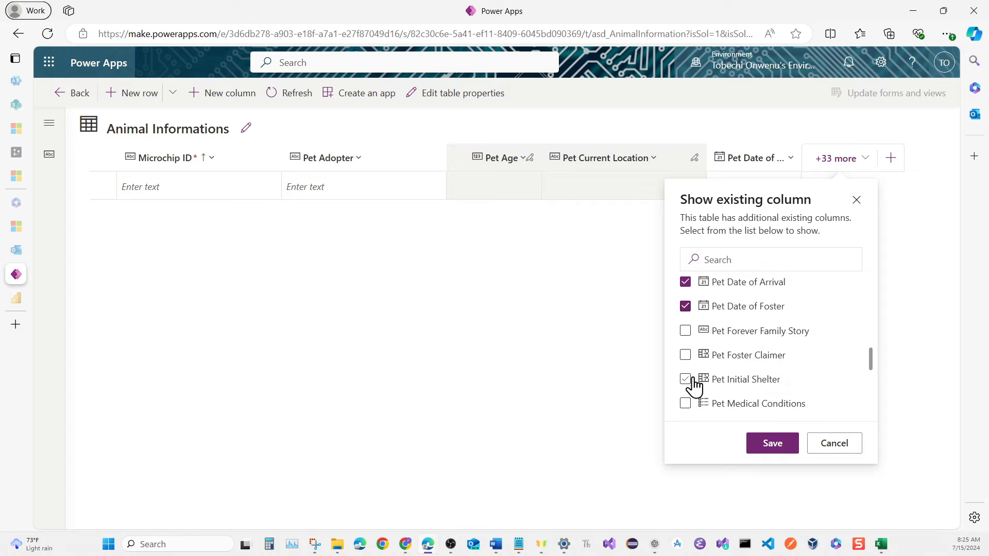
{"action": "left_click", "coordinate": [686, 331]}
{"action": "scroll", "coordinate": [690, 387], "scroll_direction": "down", "scroll_amount": 2}
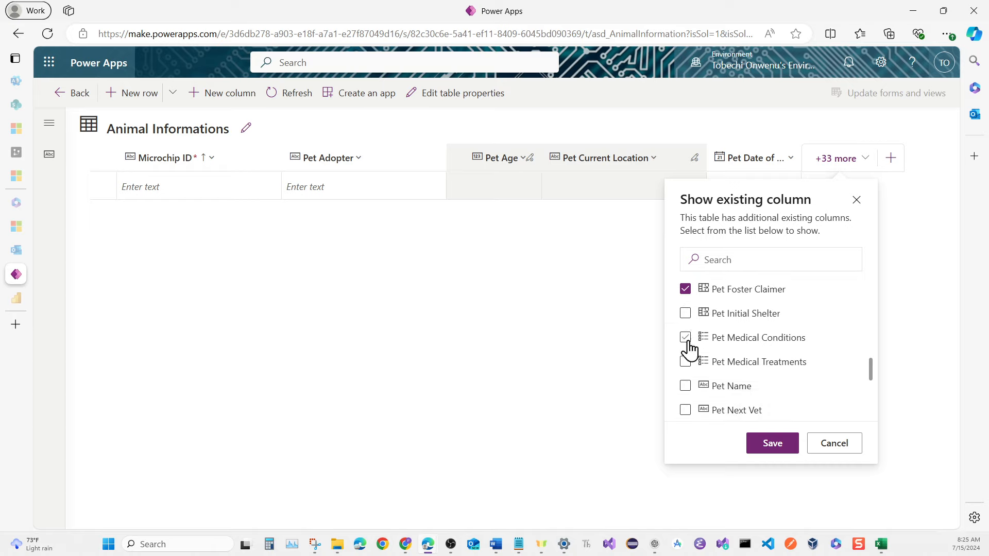
{"action": "left_click", "coordinate": [685, 339]}
{"action": "left_click", "coordinate": [687, 363]}
{"action": "left_click", "coordinate": [686, 387]}
Step: Select Pet Next Vet, Pet Next Vet Date, Pet Sex, Pet Shelter Status and Pet Type, and save the column selection
{"action": "scroll", "coordinate": [690, 400], "scroll_direction": "down", "scroll_amount": 3}
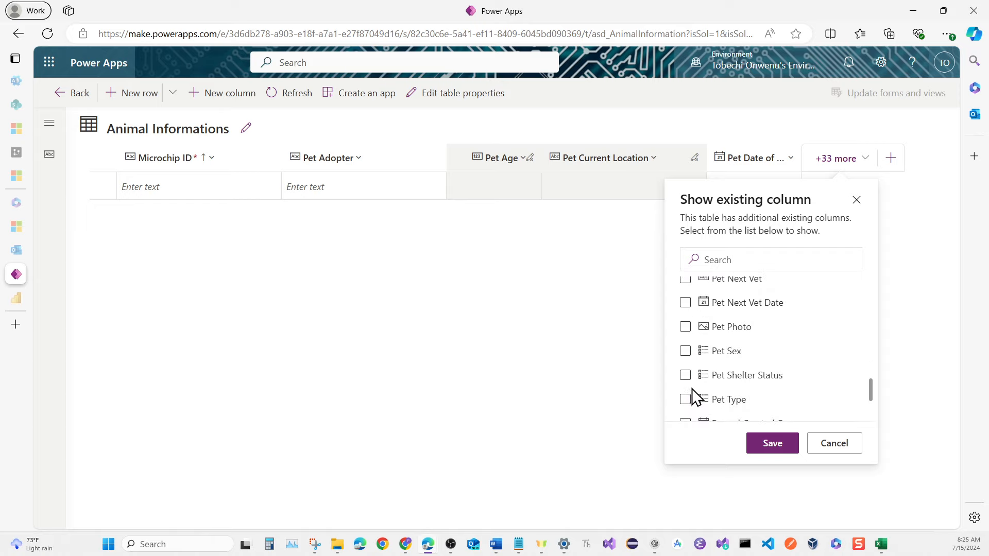
{"action": "left_click", "coordinate": [685, 282]}
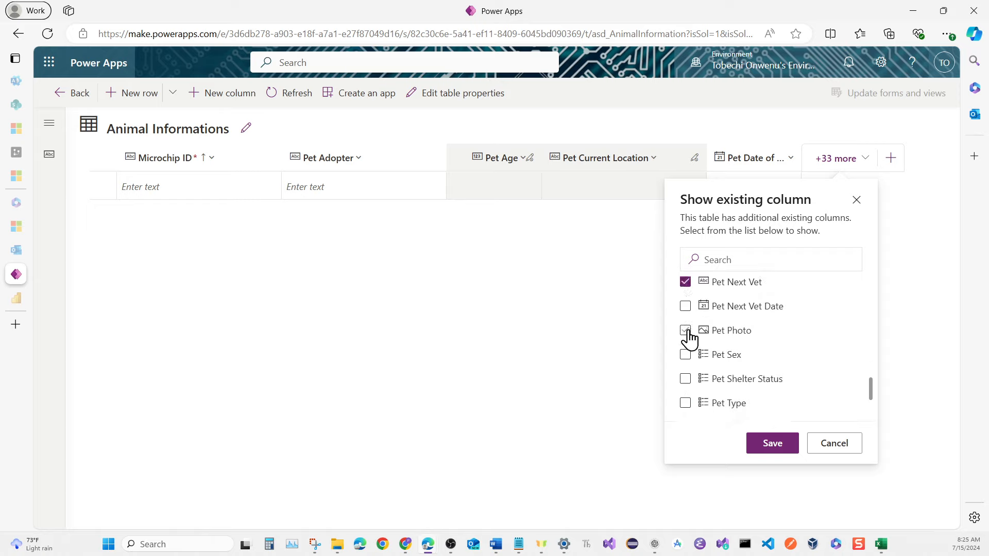
{"action": "left_click", "coordinate": [685, 307]}
{"action": "left_click", "coordinate": [685, 404]}
{"action": "left_click", "coordinate": [762, 452]}
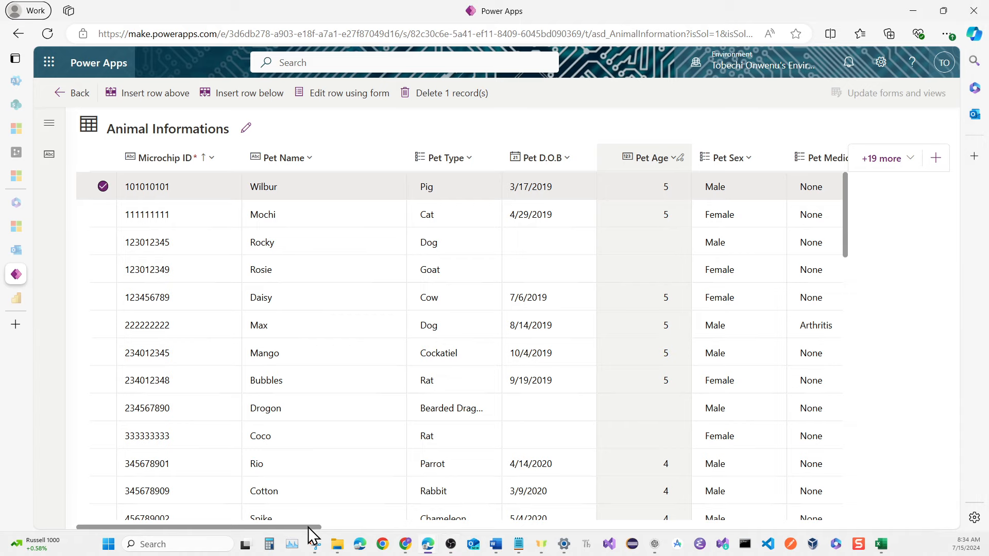
Step: Examine the imported animal records across all displayed columns through Pet Next Vet, including the rows further down
{"action": "left_click_drag", "start_coordinate": [308, 527], "coordinate": [534, 544]}
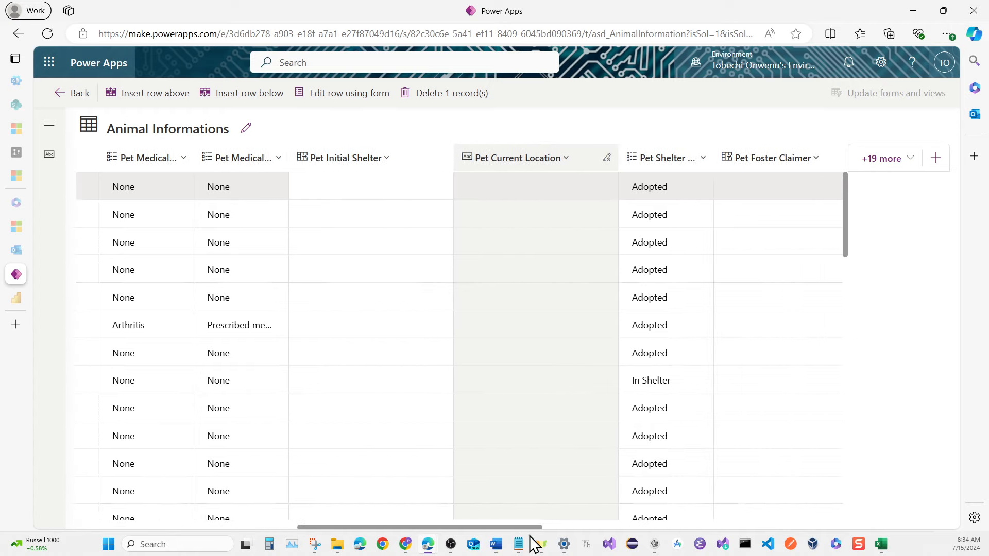
{"action": "left_click_drag", "start_coordinate": [532, 538], "coordinate": [826, 526]}
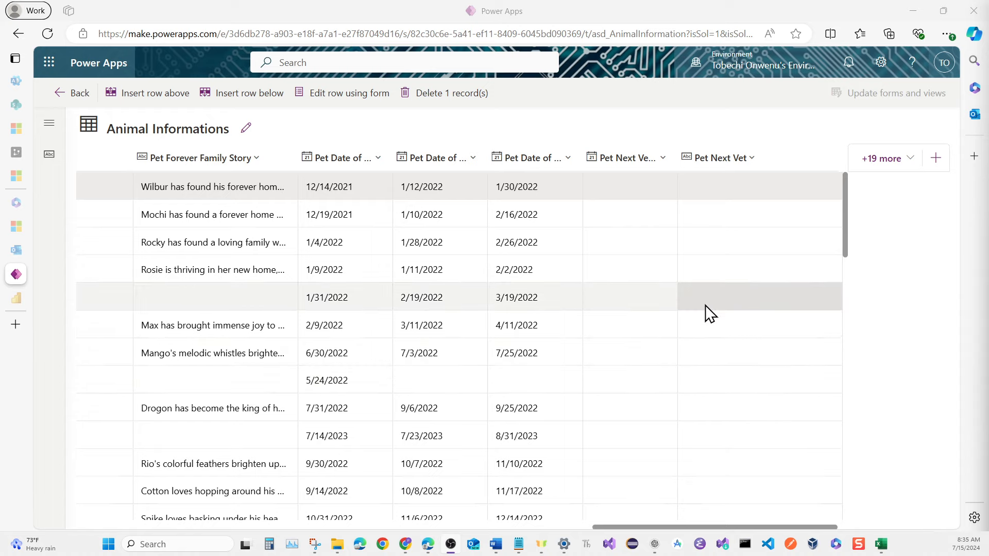
{"action": "scroll", "coordinate": [682, 266], "scroll_direction": "down", "scroll_amount": 4}
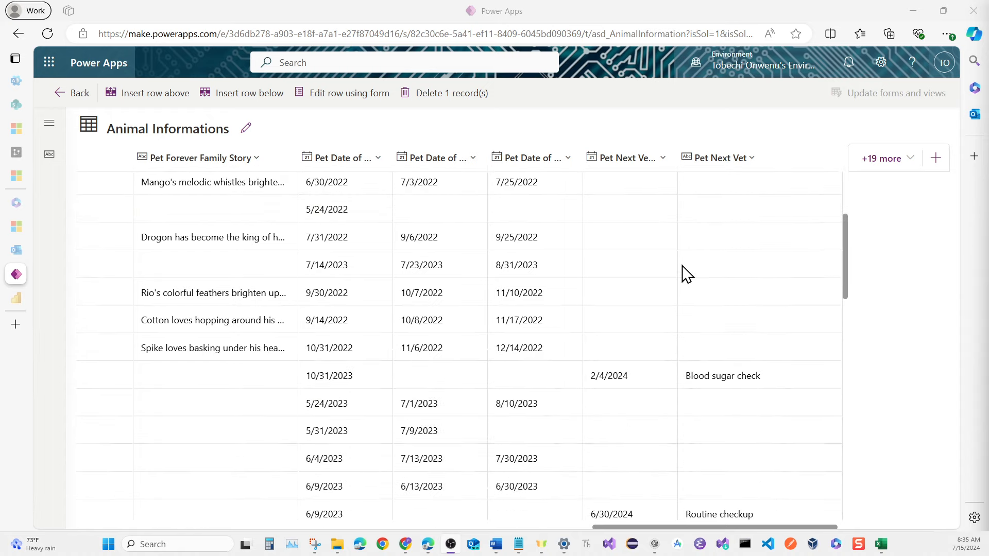
{"action": "scroll", "coordinate": [684, 272], "scroll_direction": "down", "scroll_amount": 4}
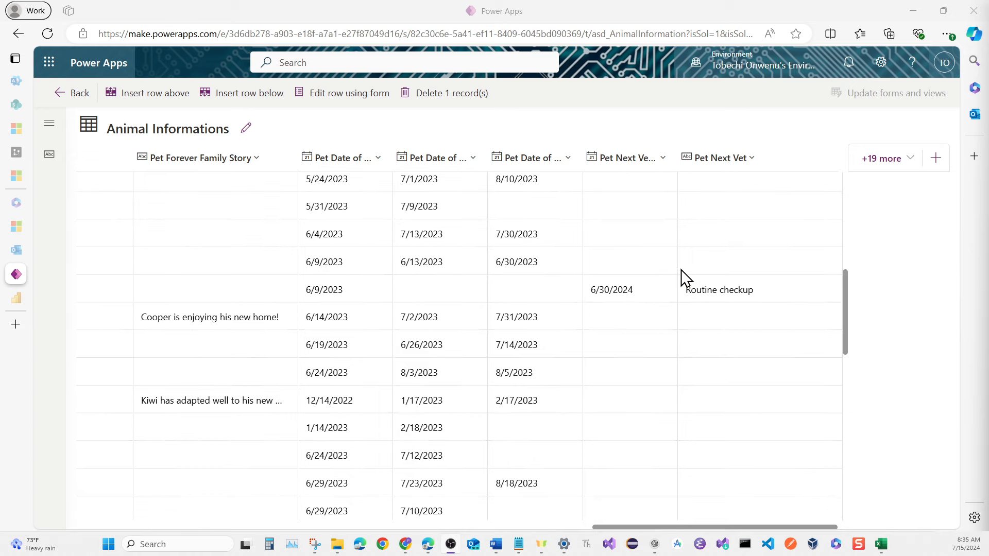
{"action": "scroll", "coordinate": [681, 272], "scroll_direction": "down", "scroll_amount": 1}
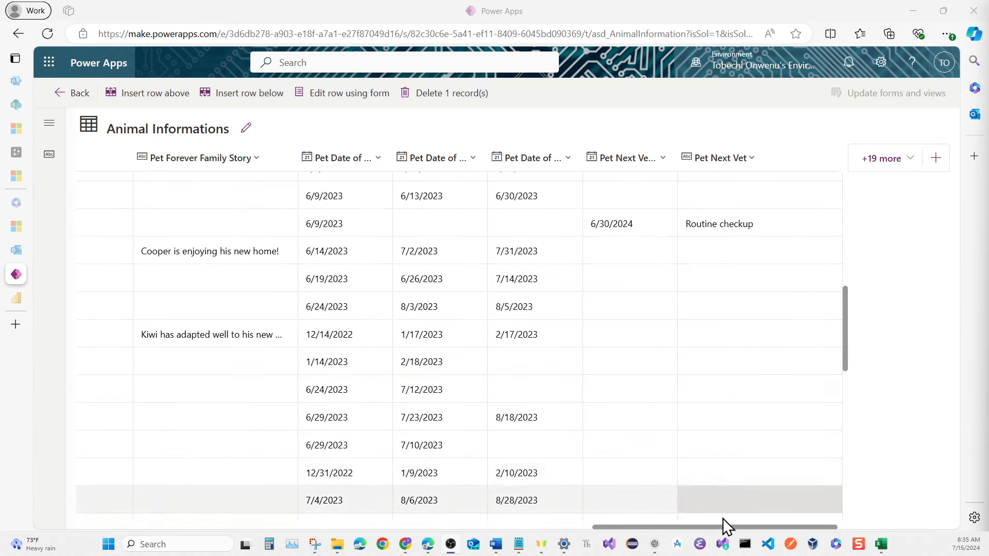
Step: Move the Pet Shelter Status column so it follows Pet Foster Claimer
{"action": "left_click_drag", "start_coordinate": [725, 526], "coordinate": [445, 548]}
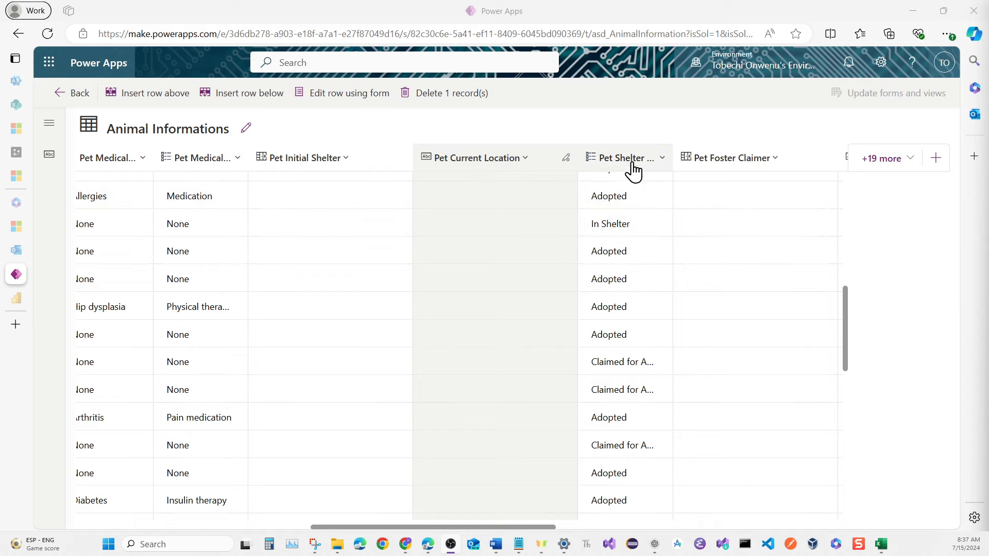
{"action": "left_click_drag", "start_coordinate": [634, 167], "coordinate": [721, 170]}
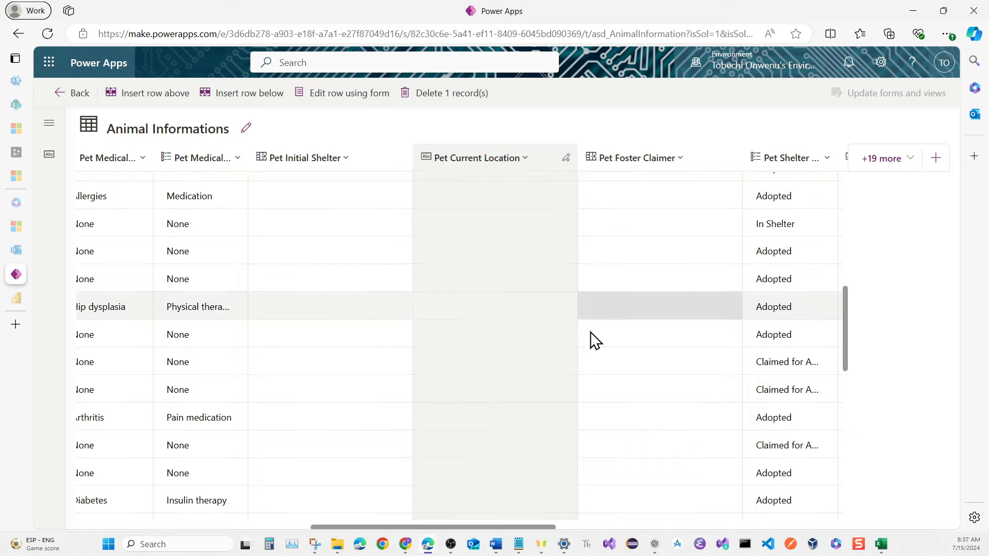
{"action": "mouse_move", "coordinate": [560, 541]}
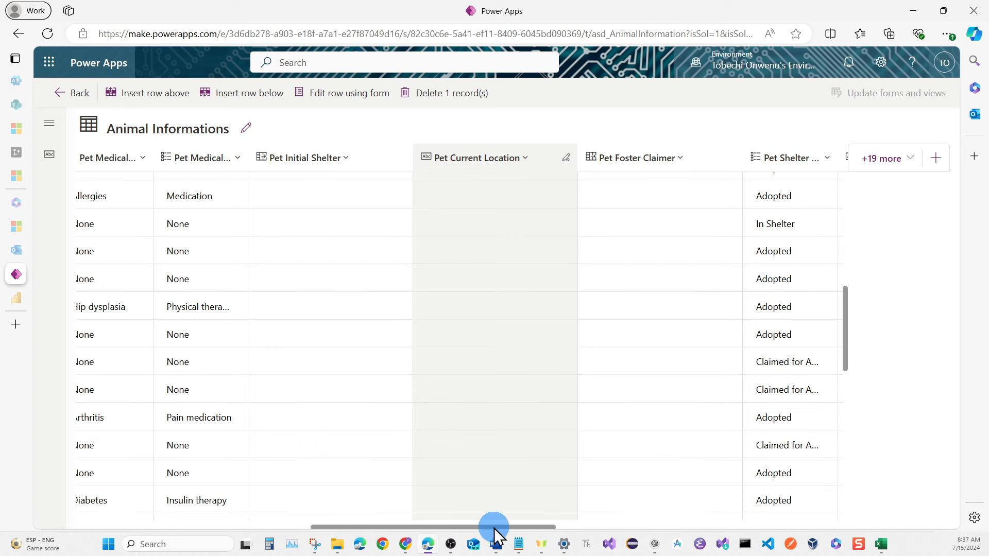
Step: Sort the Animal Information records by Pet Name from A to Z and return to the first record
{"action": "left_click_drag", "start_coordinate": [494, 527], "coordinate": [350, 527]}
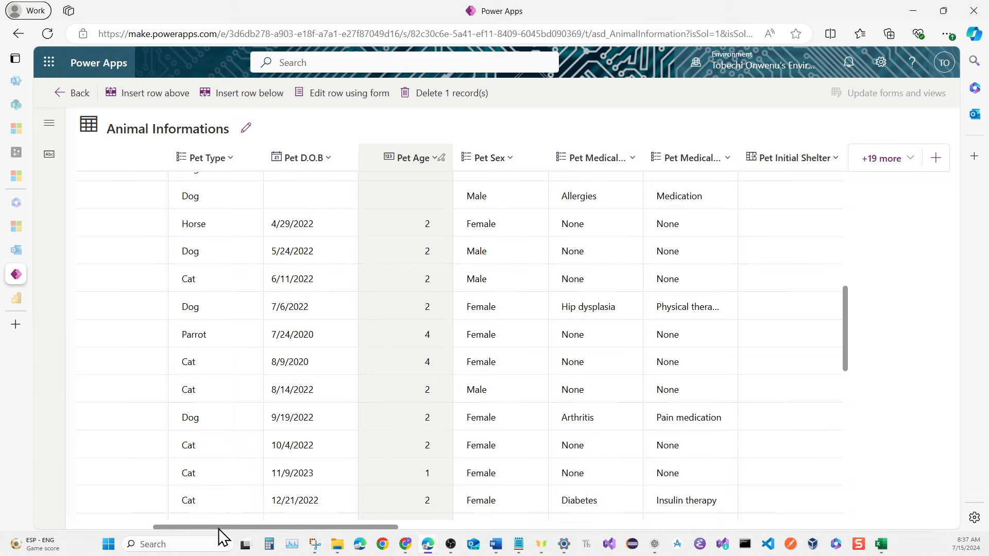
{"action": "left_click_drag", "start_coordinate": [219, 528], "coordinate": [105, 527]}
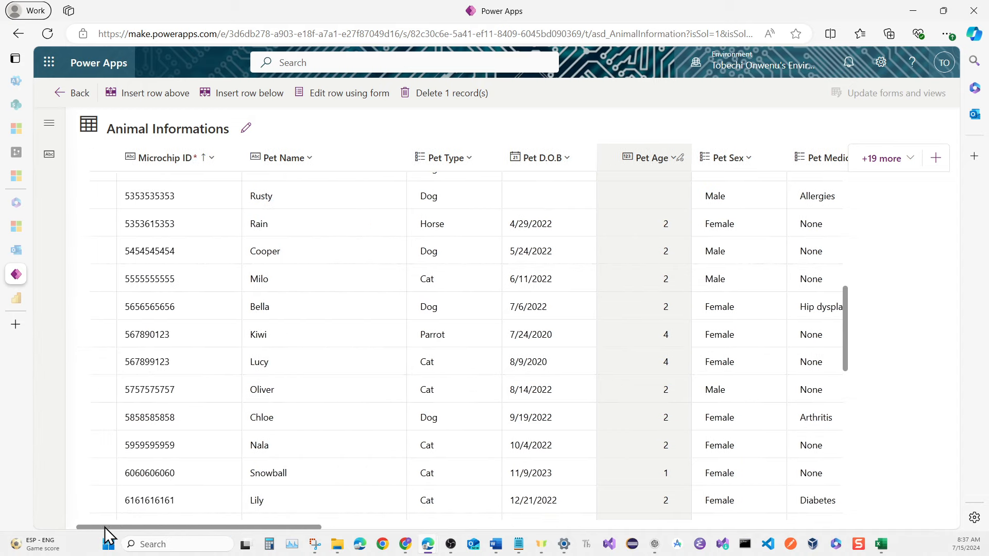
{"action": "left_click", "coordinate": [299, 157]}
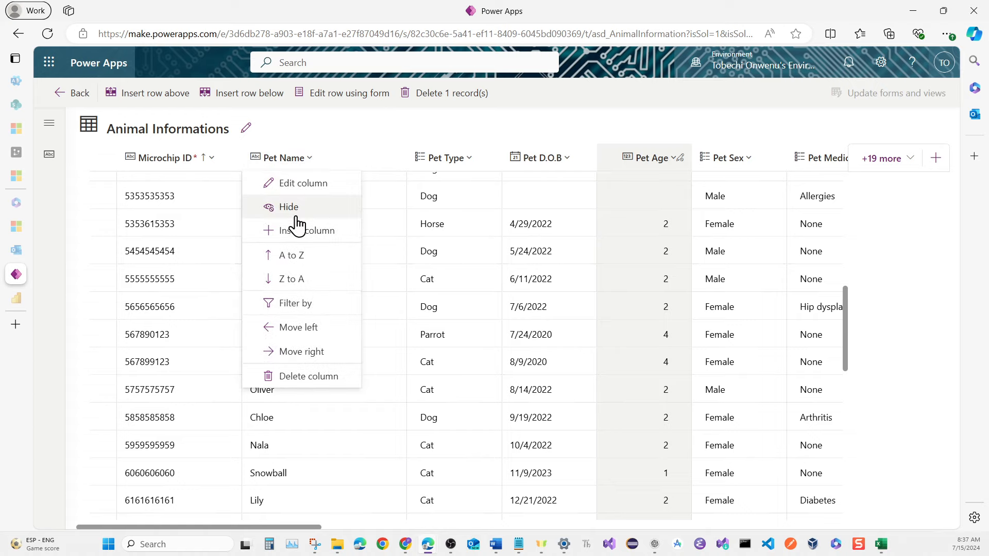
{"action": "left_click", "coordinate": [295, 253]}
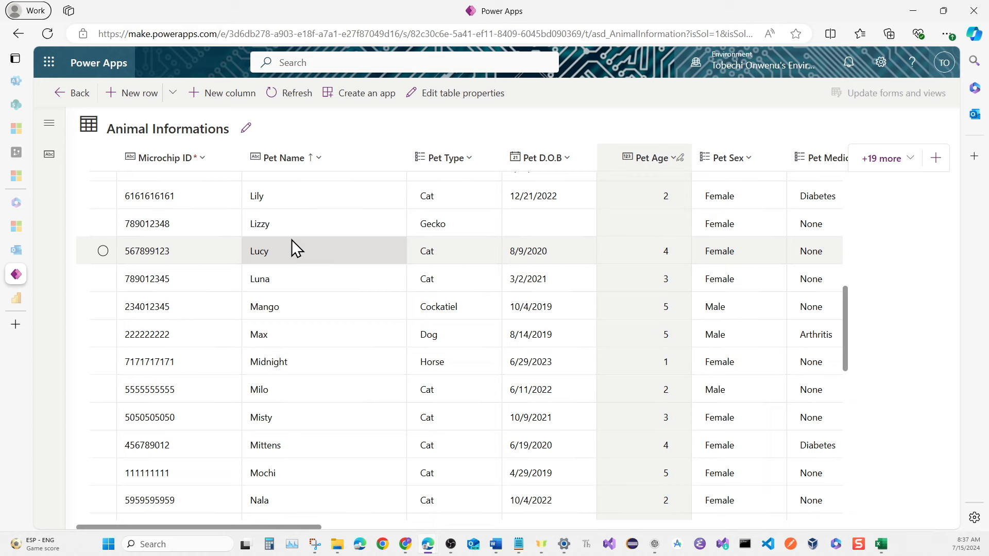
{"action": "scroll", "coordinate": [302, 212], "scroll_direction": "up", "scroll_amount": 5}
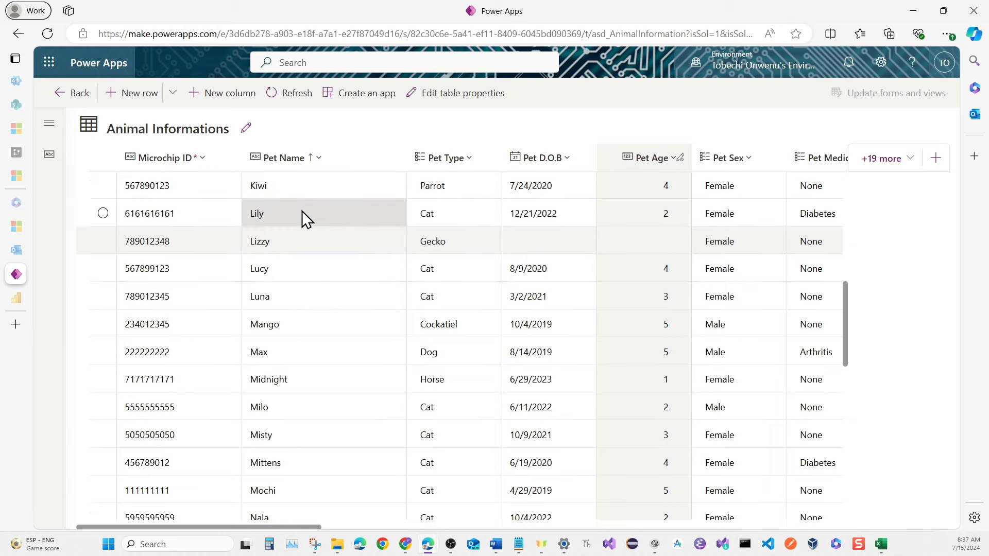
{"action": "scroll", "coordinate": [303, 210], "scroll_direction": "up", "scroll_amount": 3}
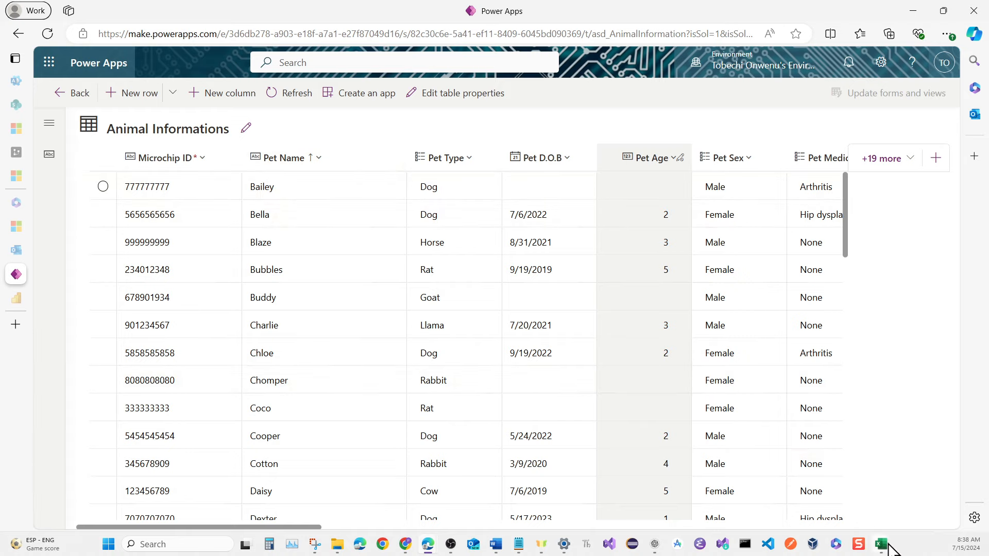
Step: Switch to the Animal table final workbook in Excel and sort its Name column from A to Z
{"action": "mouse_move", "coordinate": [887, 546]}
{"action": "left_click", "coordinate": [912, 518]}
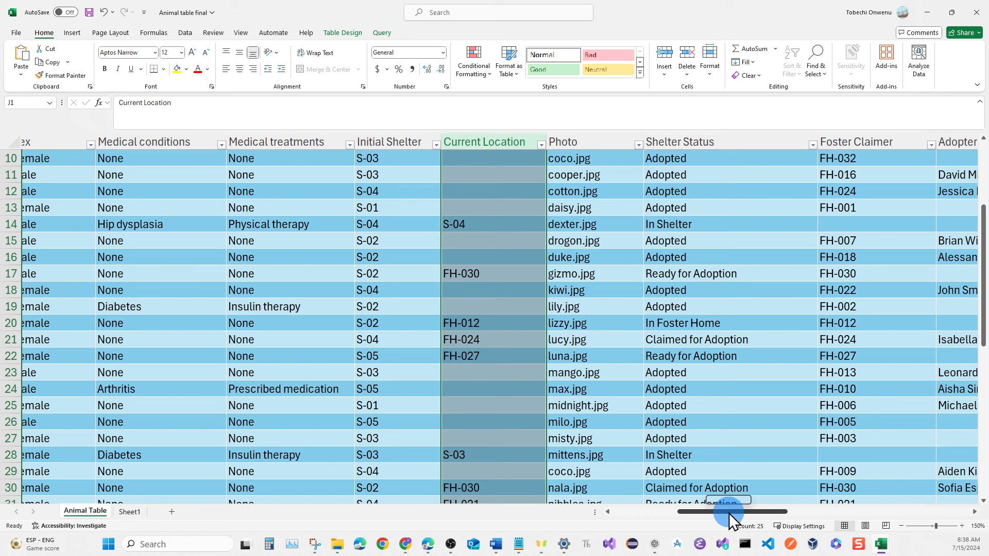
{"action": "left_click_drag", "start_coordinate": [728, 513], "coordinate": [623, 520]}
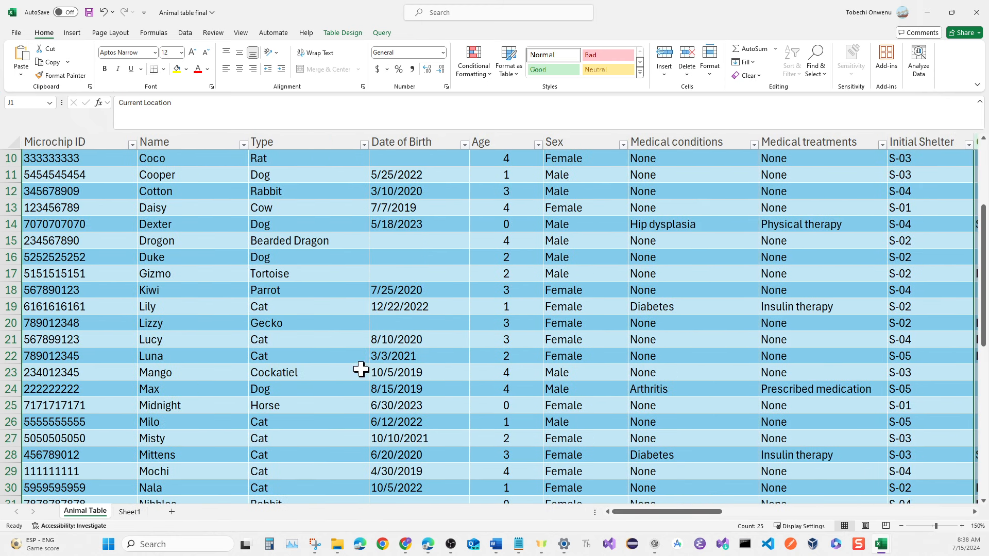
{"action": "left_click", "coordinate": [242, 145]}
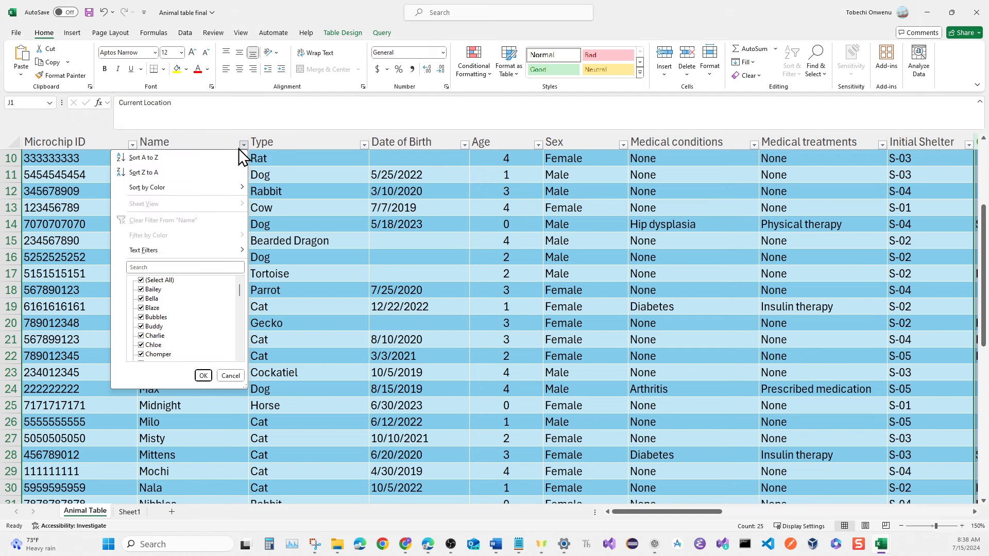
{"action": "left_click", "coordinate": [210, 159]}
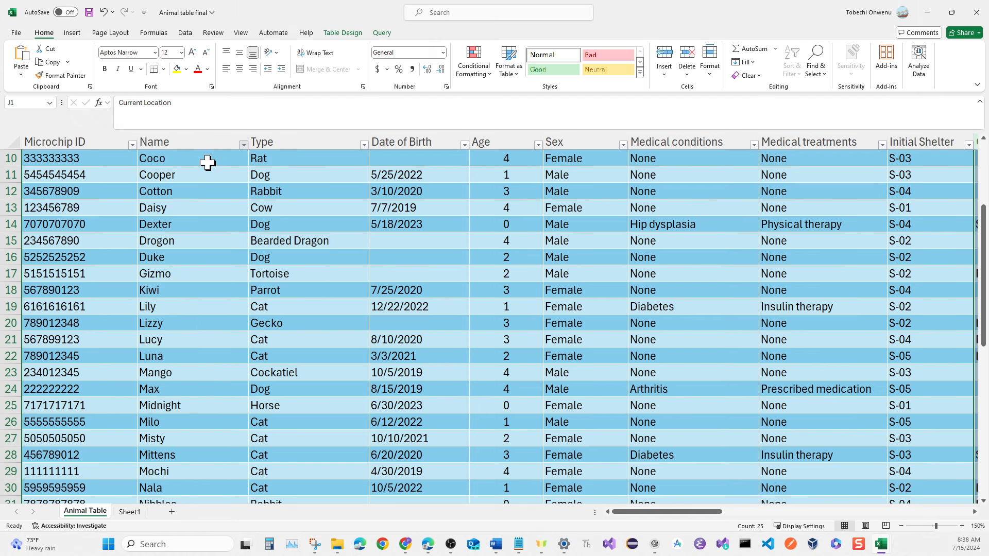
{"action": "scroll", "coordinate": [207, 163], "scroll_direction": "up", "scroll_amount": 3}
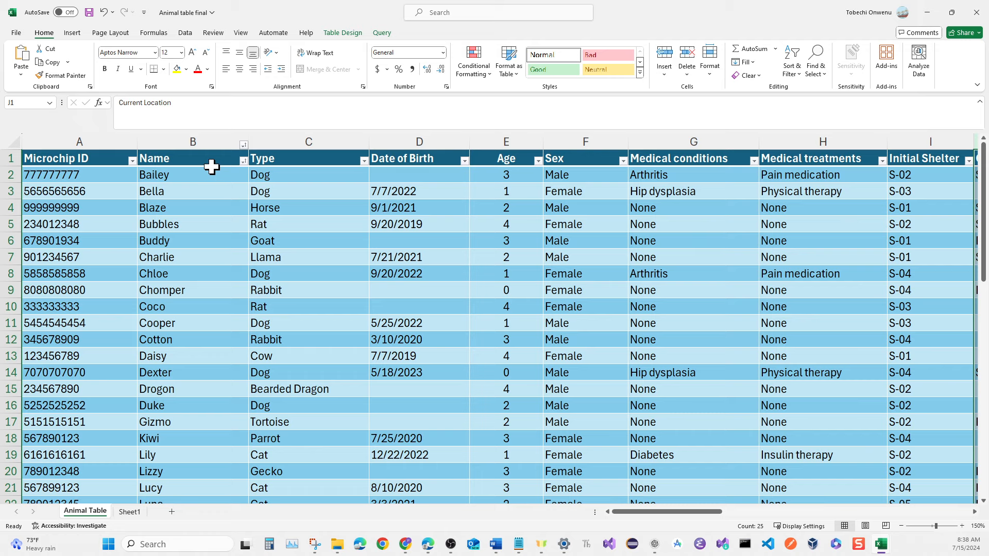
Step: Arrange the Excel workbook below the Power Apps table, with the Pet Initial Shelter through Pet Foster Claimer columns in view for comparison
{"action": "left_click", "coordinate": [311, 8]}
{"action": "left_click_drag", "start_coordinate": [311, 8], "coordinate": [318, 270]}
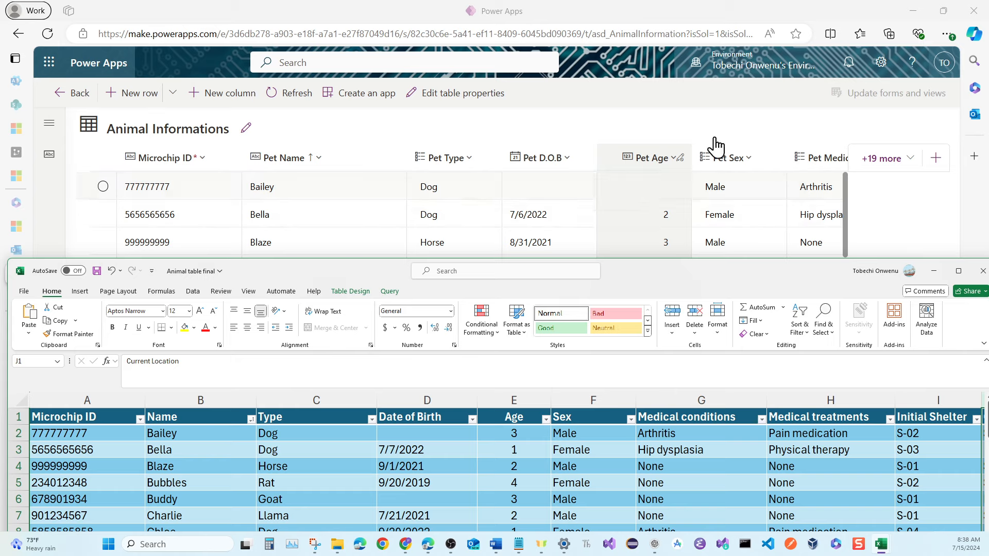
{"action": "left_click", "coordinate": [794, 11]}
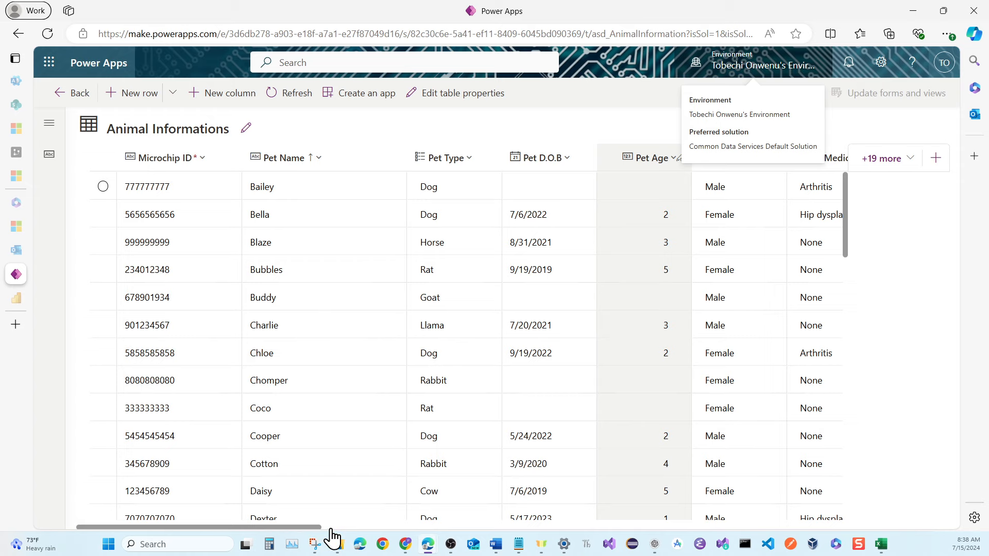
{"action": "scroll", "coordinate": [327, 524], "scroll_direction": "right", "scroll_amount": 1}
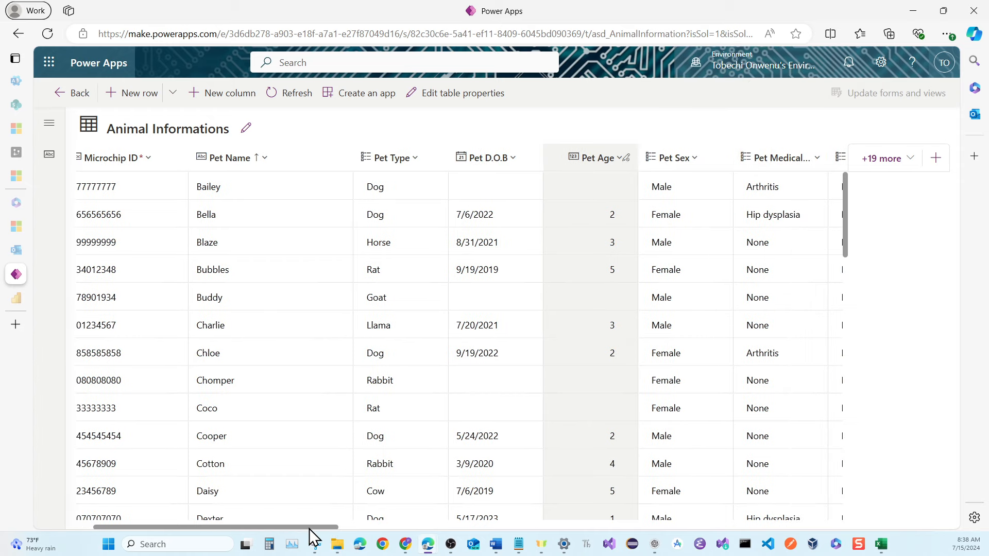
{"action": "left_click_drag", "start_coordinate": [309, 528], "coordinate": [524, 542]}
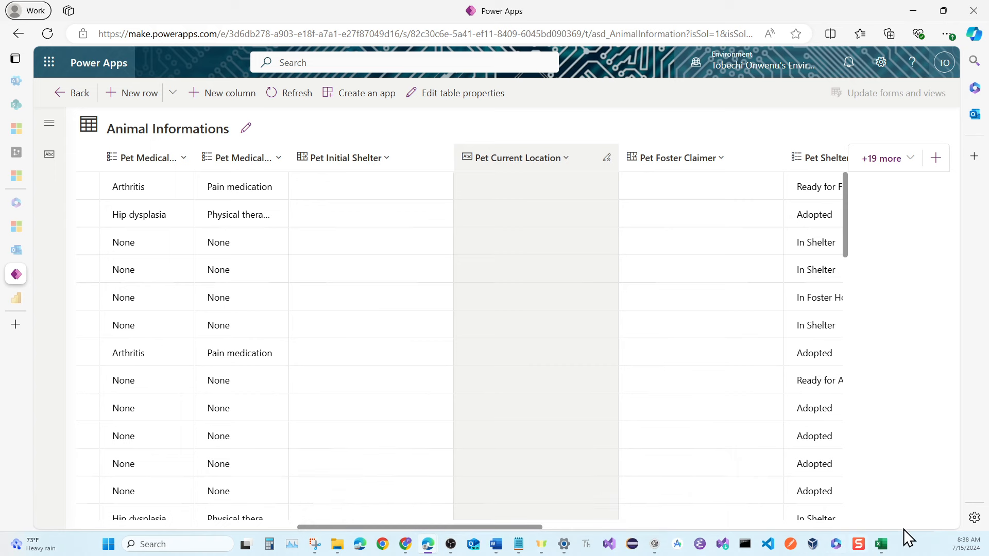
{"action": "mouse_move", "coordinate": [882, 550]}
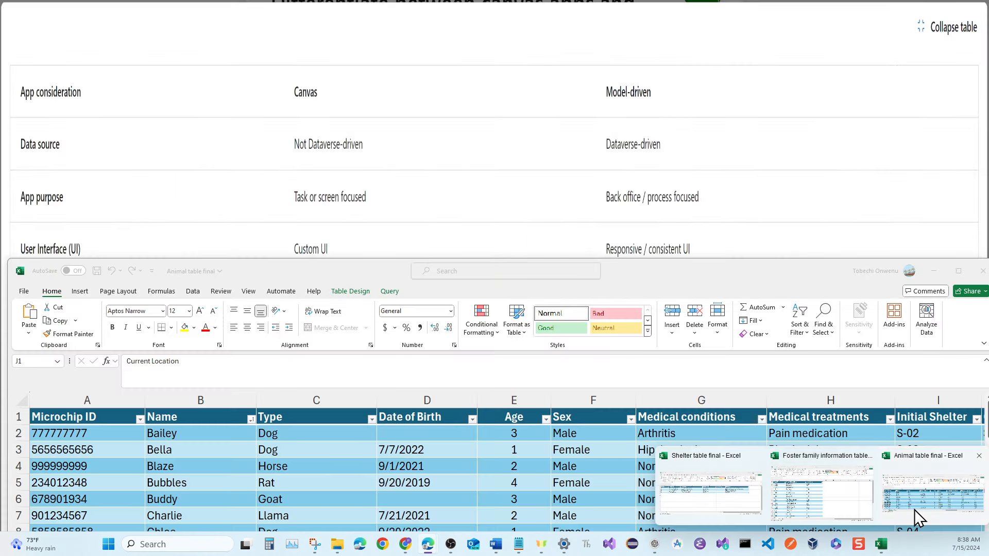
{"action": "left_click", "coordinate": [913, 509]}
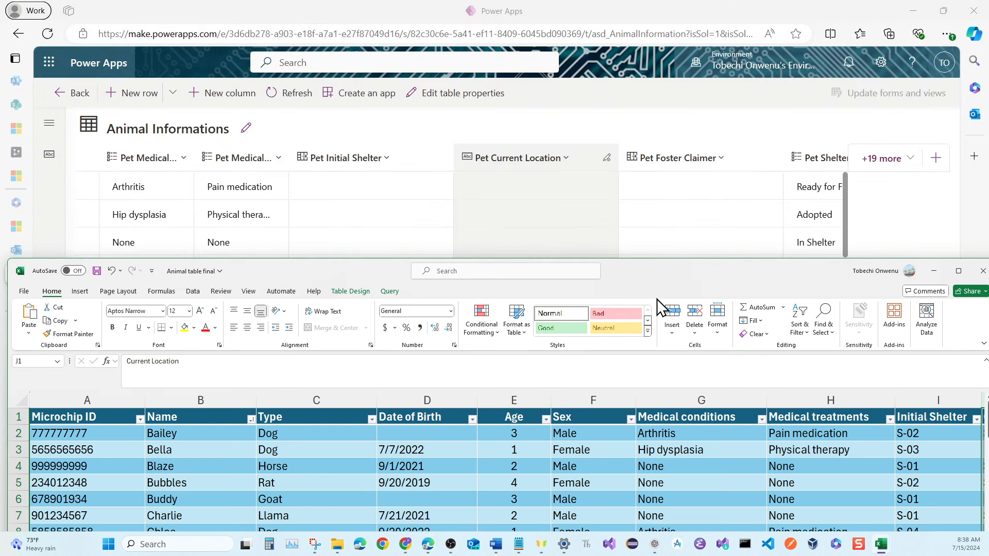
Step: Maximize the Excel workbook and hide the Photo and Shelter Status columns so Foster Claimer directly follows Current Location
{"action": "scroll", "coordinate": [672, 321], "scroll_direction": "down", "scroll_amount": 3}
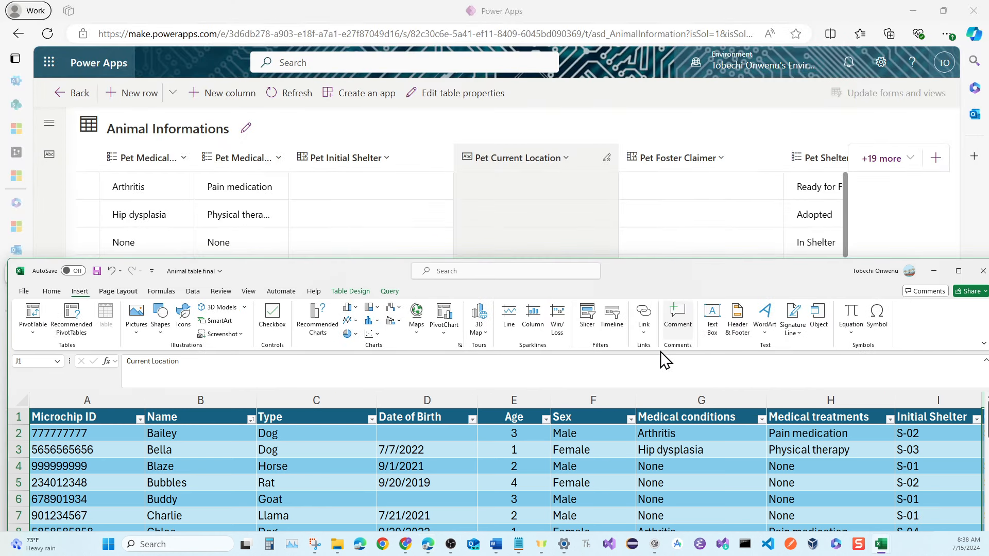
{"action": "scroll", "coordinate": [623, 451], "scroll_direction": "down", "scroll_amount": 2}
{"action": "scroll", "coordinate": [623, 451], "scroll_direction": "down", "scroll_amount": 2}
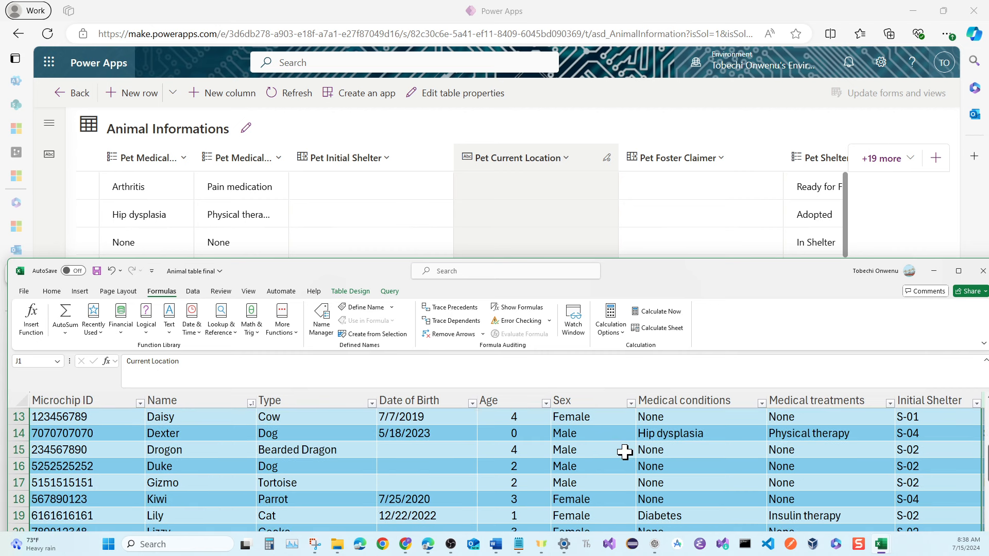
{"action": "double_click", "coordinate": [694, 272]}
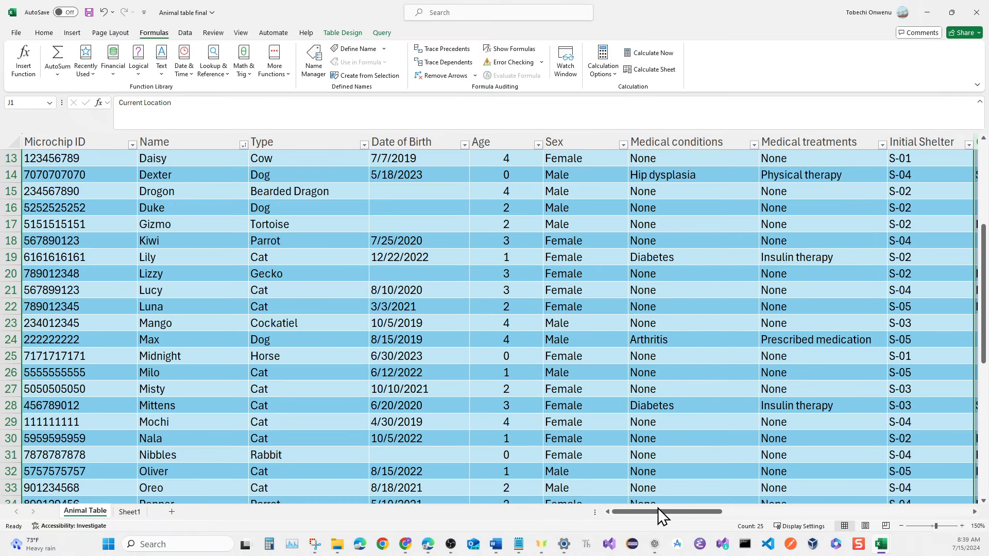
{"action": "left_click_drag", "start_coordinate": [665, 515], "coordinate": [733, 514]}
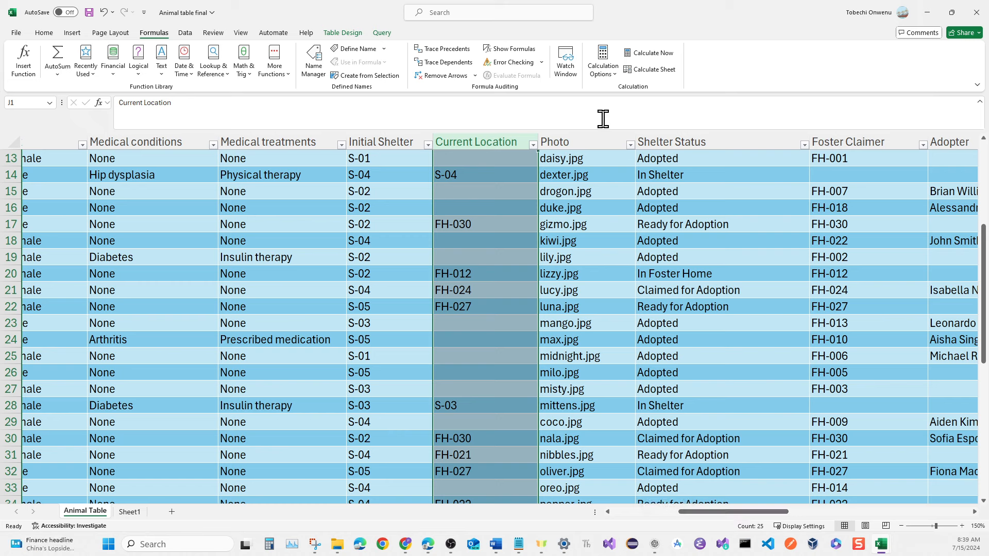
{"action": "left_click", "coordinate": [599, 138]}
{"action": "right_click", "coordinate": [597, 147]}
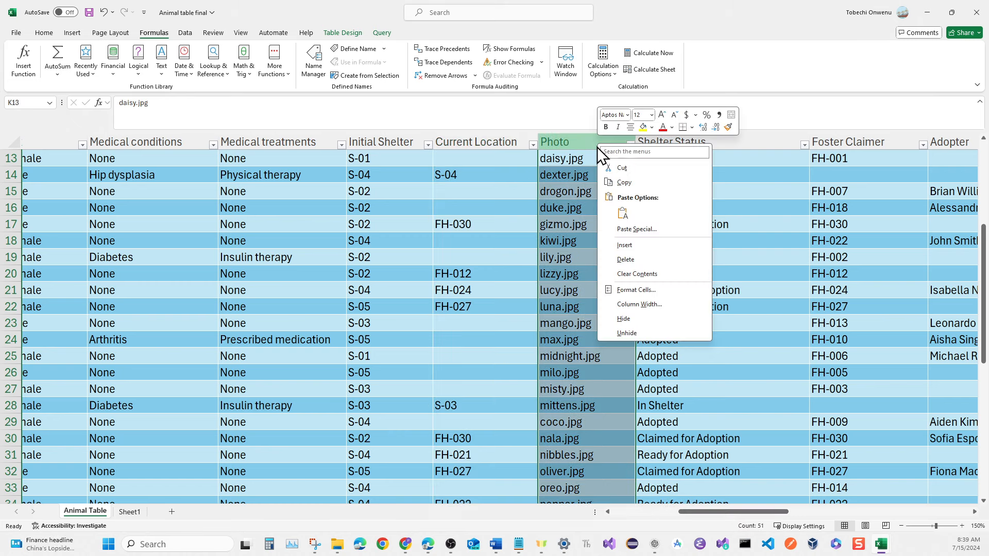
{"action": "left_click", "coordinate": [625, 319]}
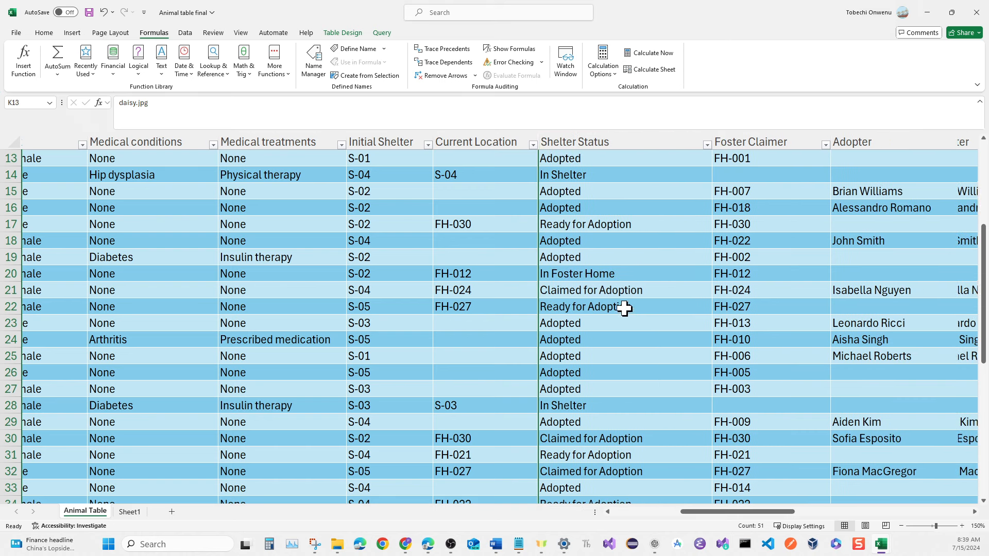
{"action": "left_click", "coordinate": [595, 149]}
{"action": "right_click", "coordinate": [595, 149]}
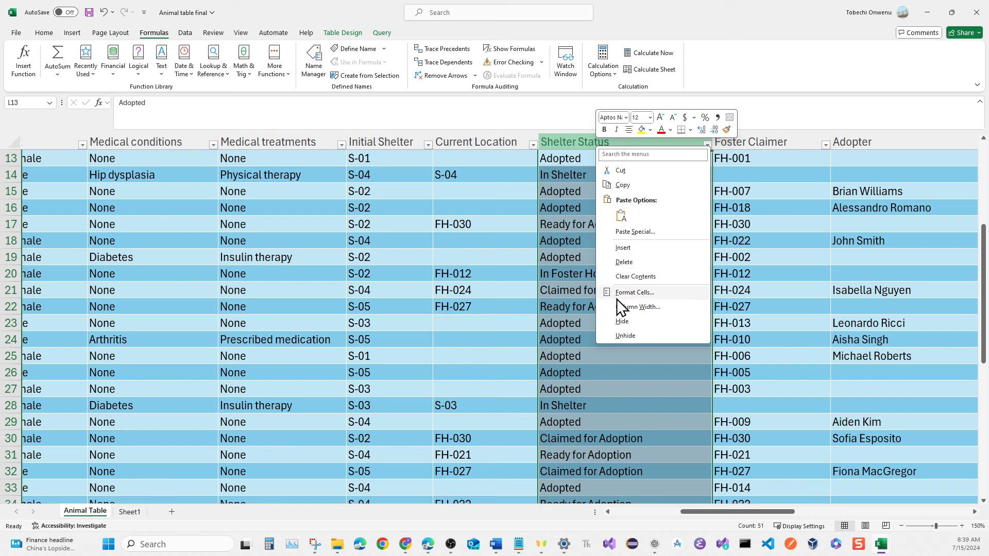
{"action": "left_click", "coordinate": [620, 320]}
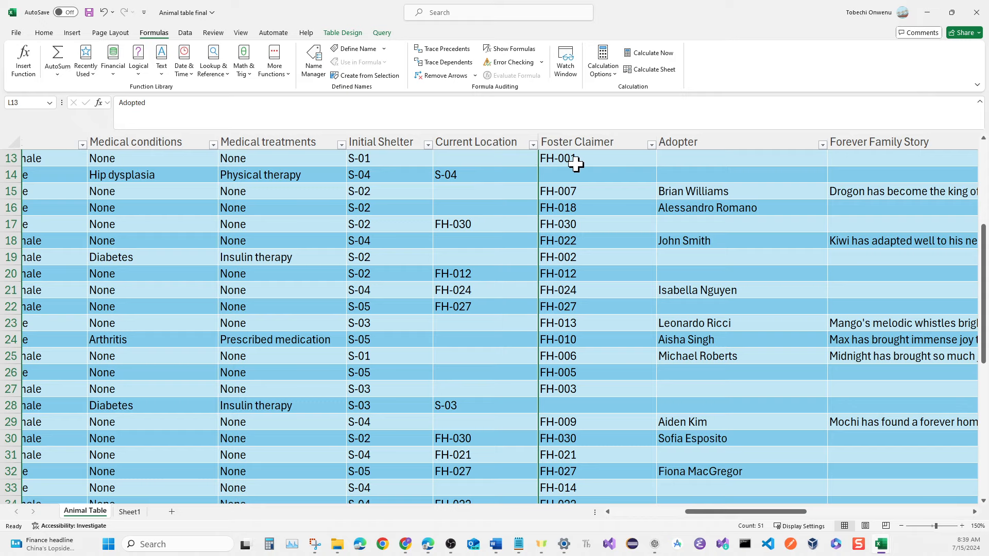
Step: Minimize the workbook to return to Power Apps and set the first record's Pet Initial Shelter to S-01
{"action": "left_click", "coordinate": [920, 12]}
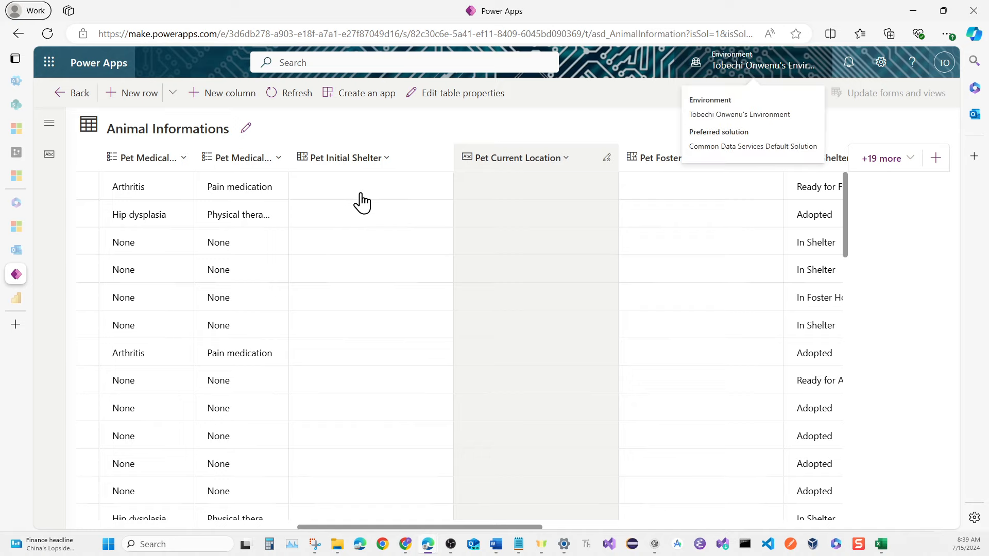
{"action": "left_click", "coordinate": [363, 186]}
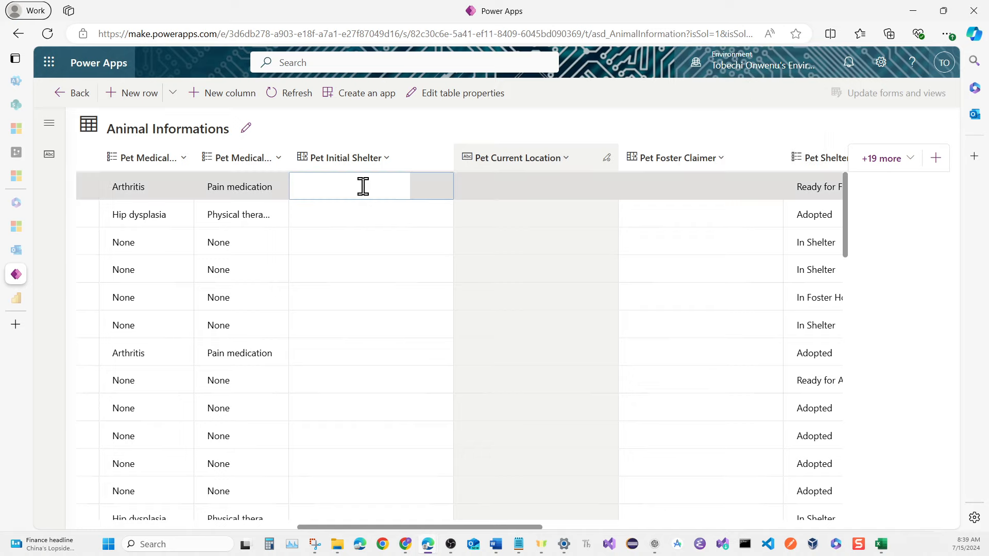
{"action": "left_click", "coordinate": [363, 186]}
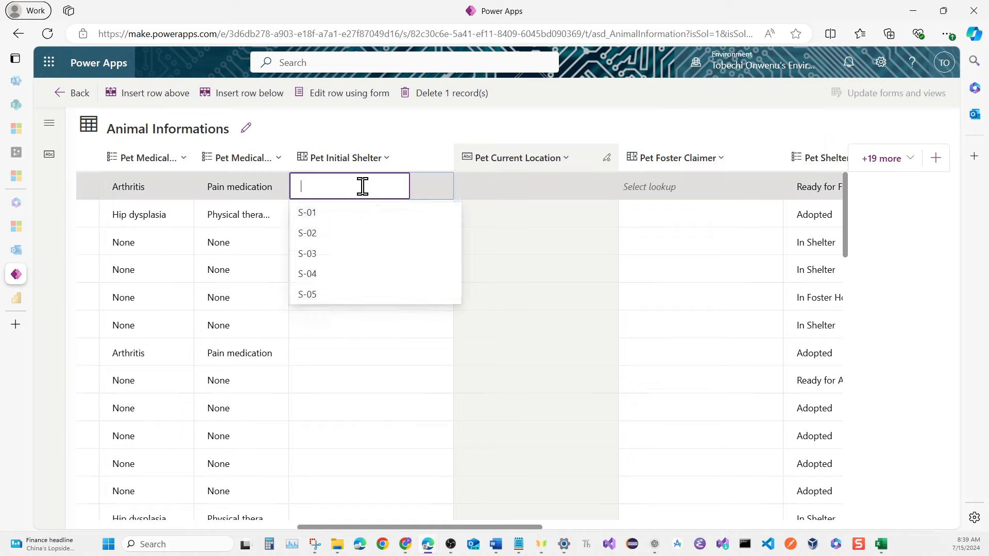
{"action": "left_click", "coordinate": [339, 216]}
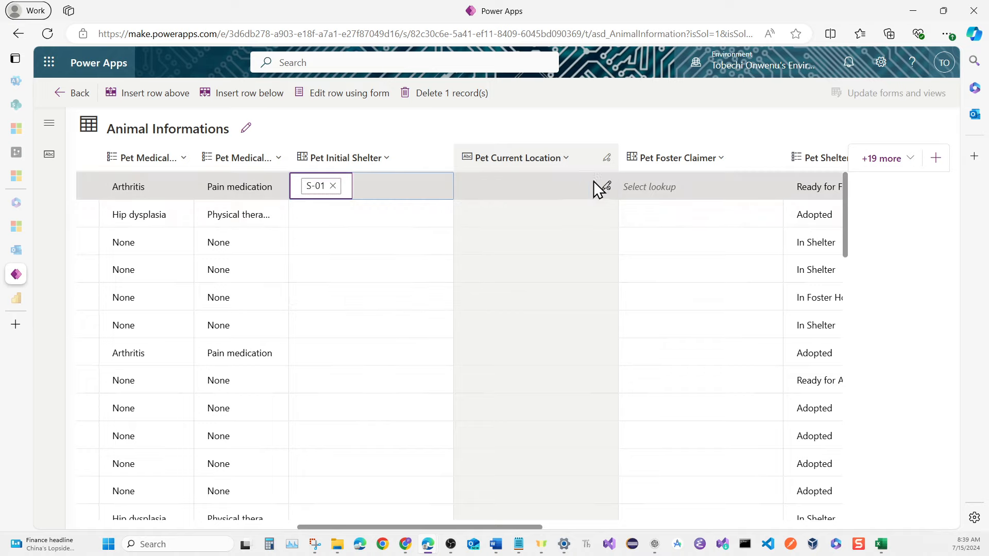
Step: Set the first record's Pet Foster Claimer lookup to FH-001 and save the entry
{"action": "left_click", "coordinate": [650, 177]}
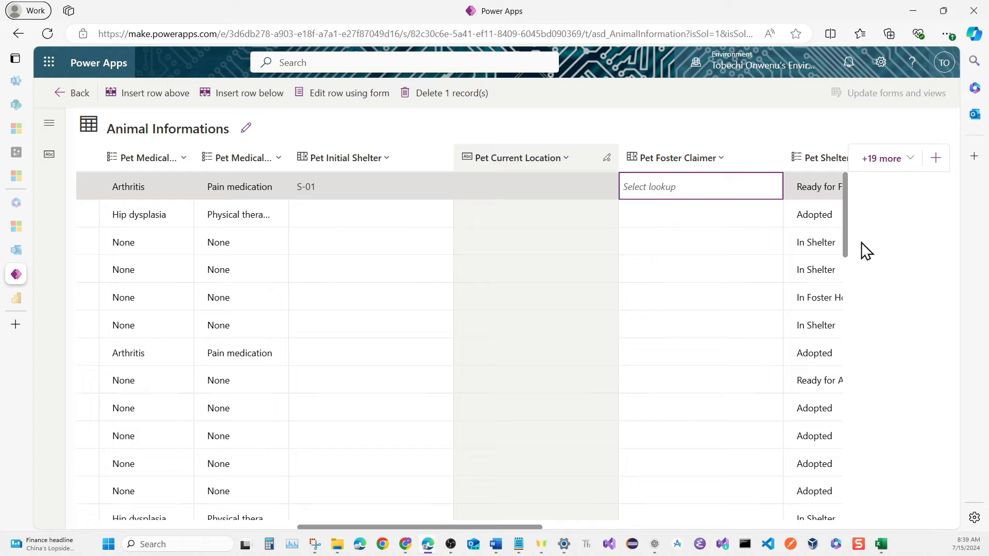
{"action": "key", "text": "Return"}
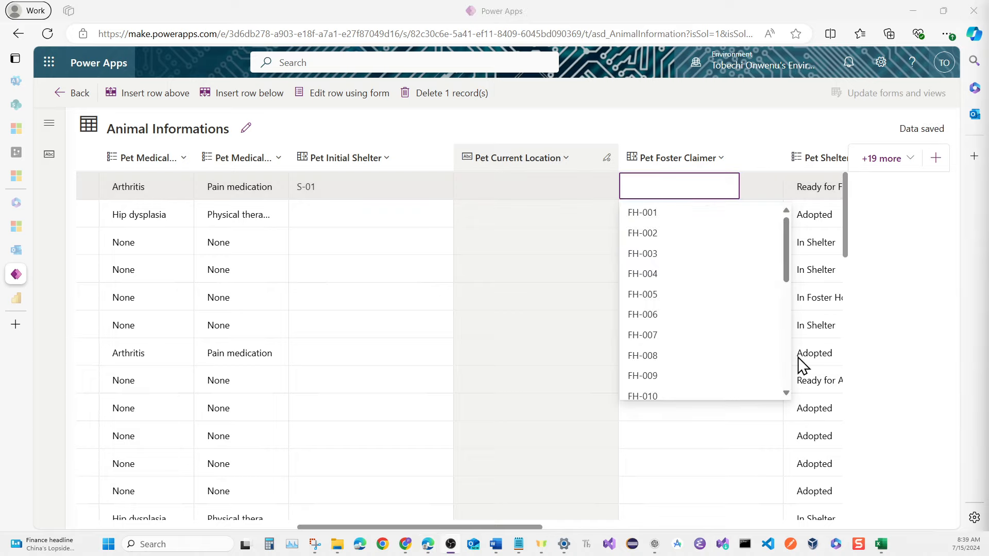
{"action": "left_click", "coordinate": [657, 216]}
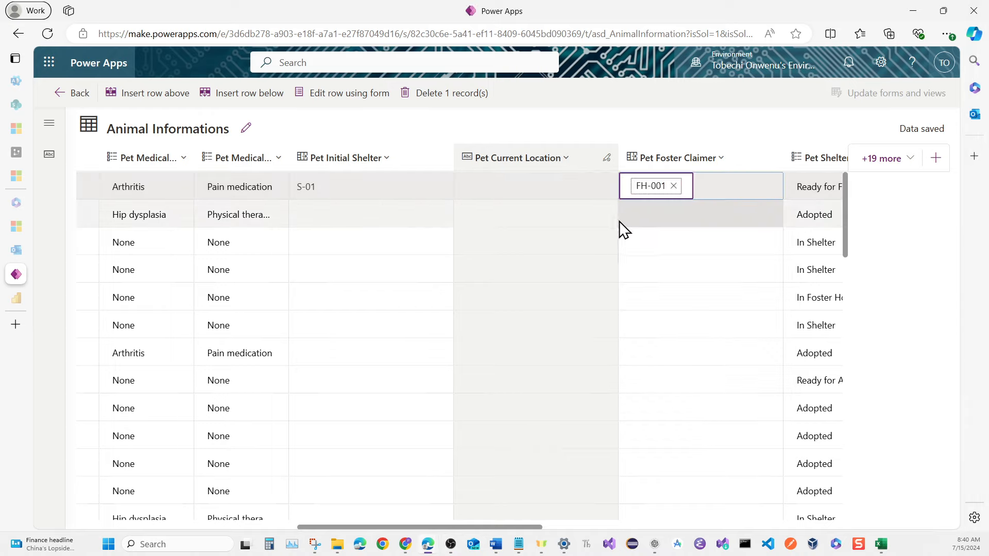
{"action": "left_click", "coordinate": [653, 129]}
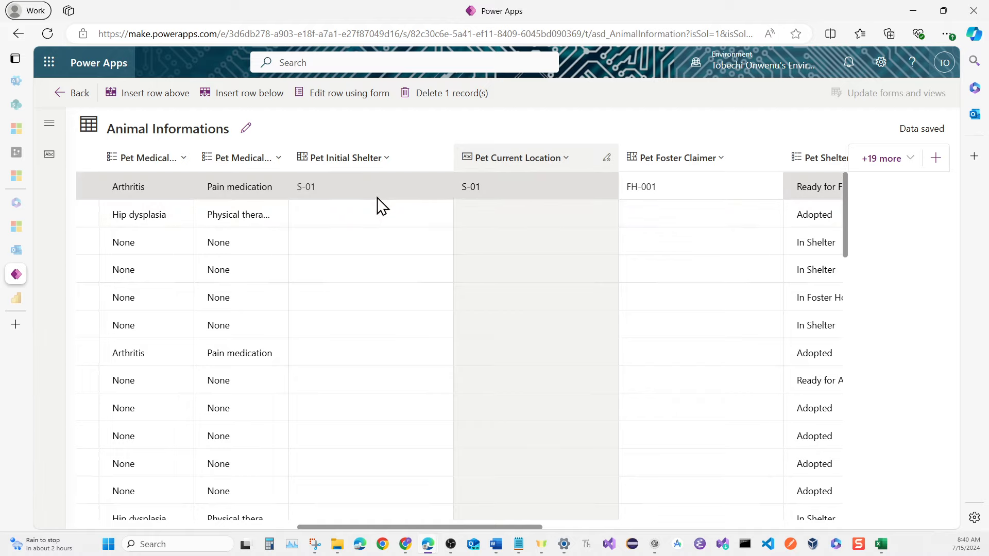
{"action": "scroll", "coordinate": [376, 196], "scroll_direction": "down", "scroll_amount": 5}
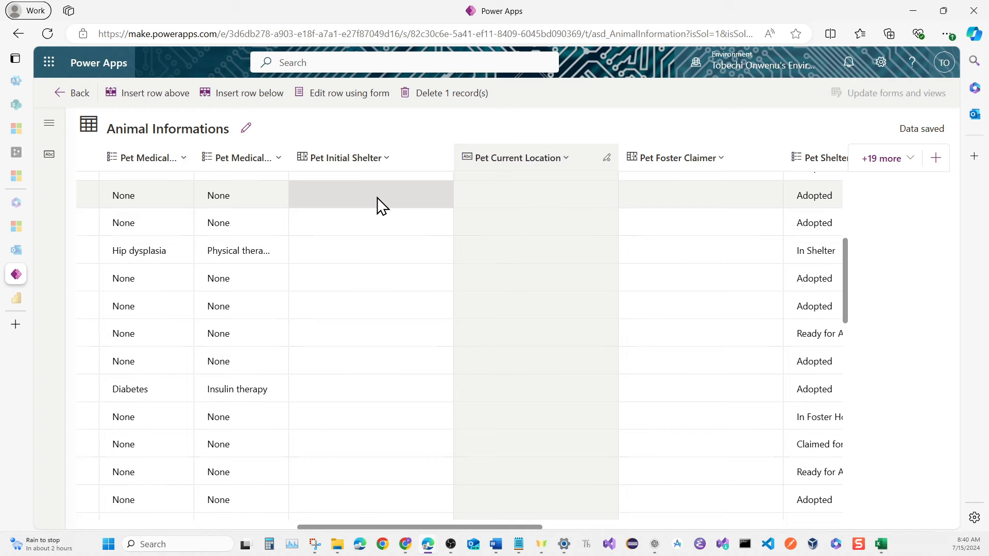
{"action": "scroll", "coordinate": [377, 197], "scroll_direction": "up", "scroll_amount": 2}
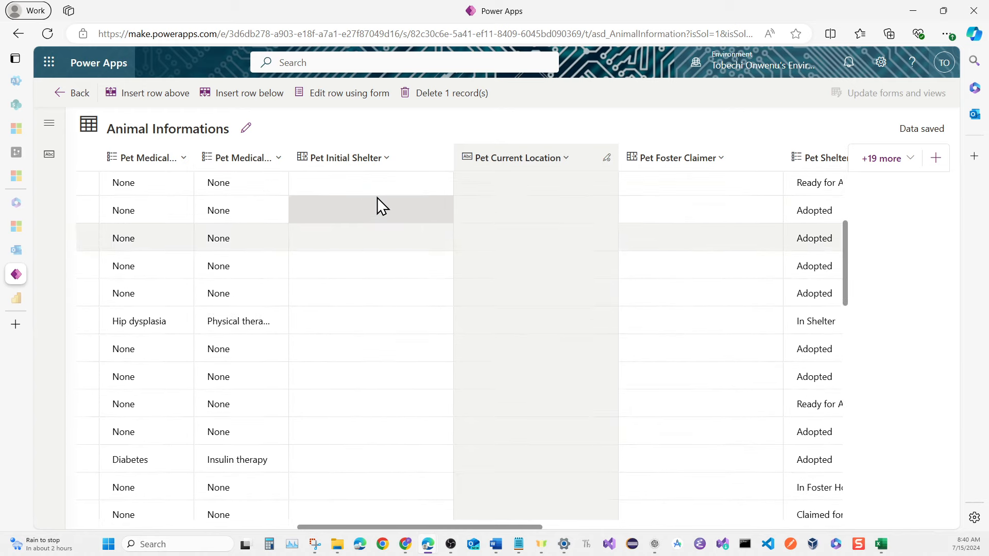
{"action": "scroll", "coordinate": [377, 196], "scroll_direction": "up", "scroll_amount": 5}
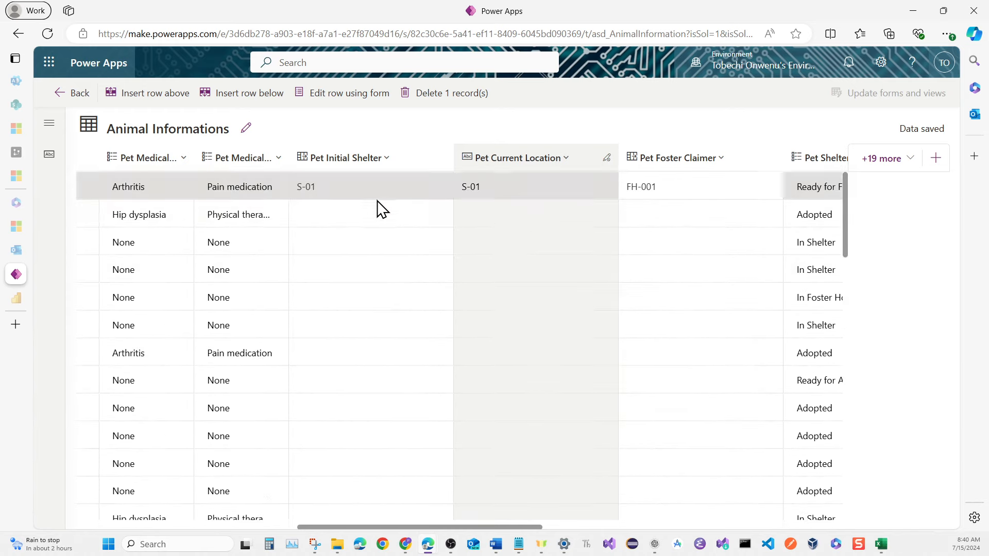